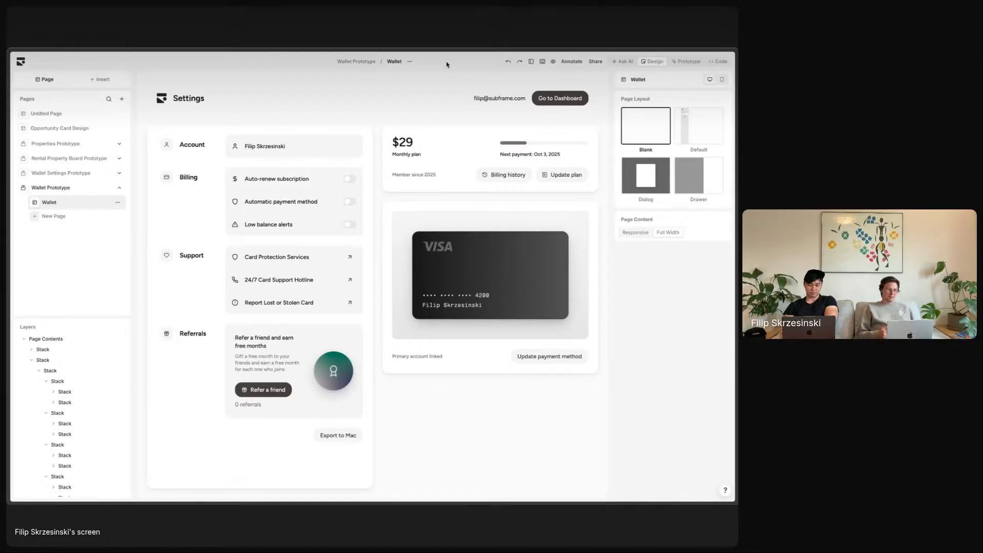
- Select Wallet page elements in turn: $29 plan card, column stacks, account name, and VISA card
click(418, 133)
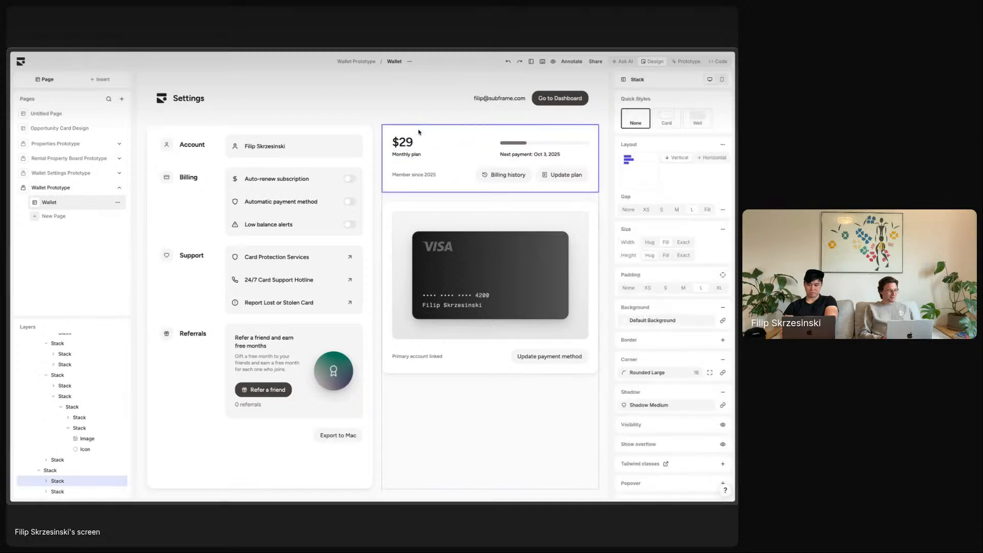
click(376, 168)
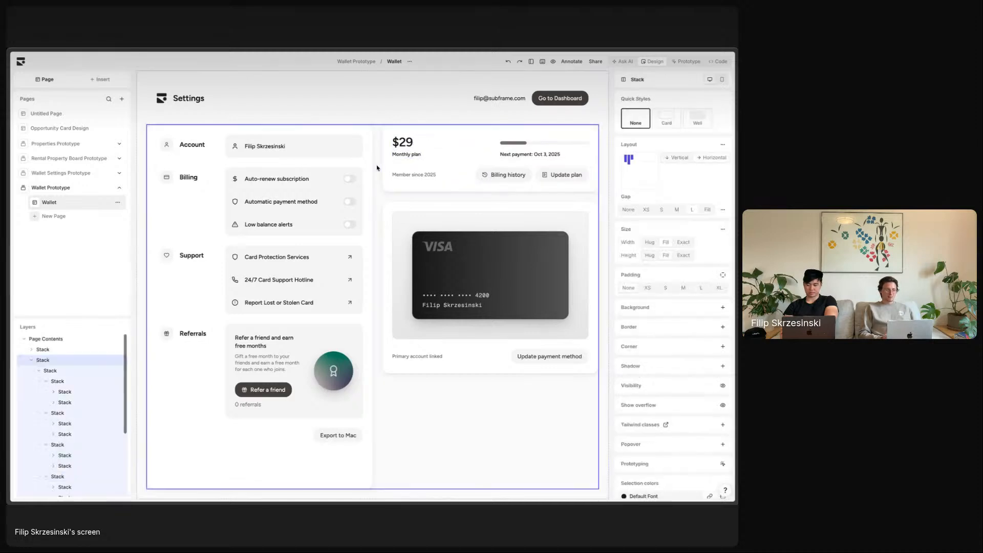
click(343, 150)
click(167, 146)
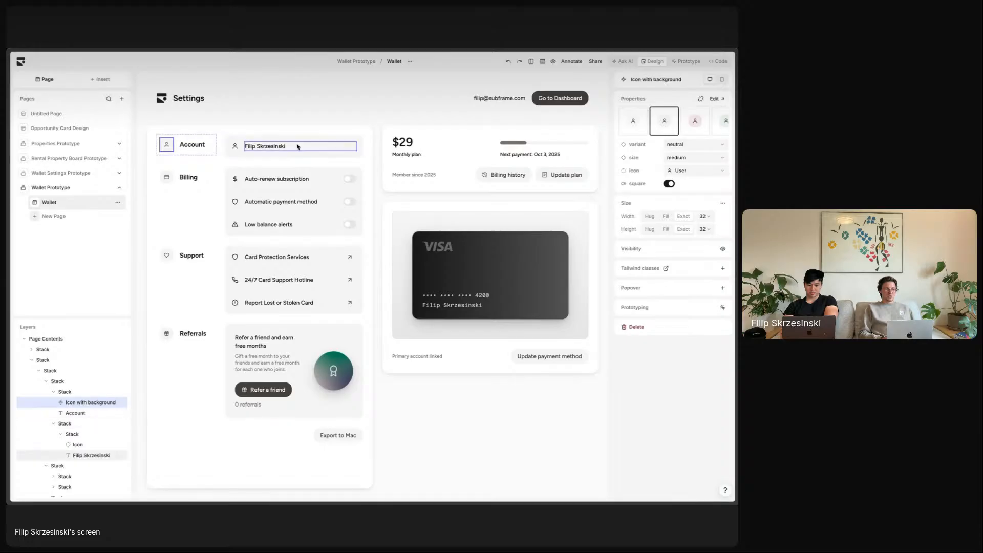
click(438, 423)
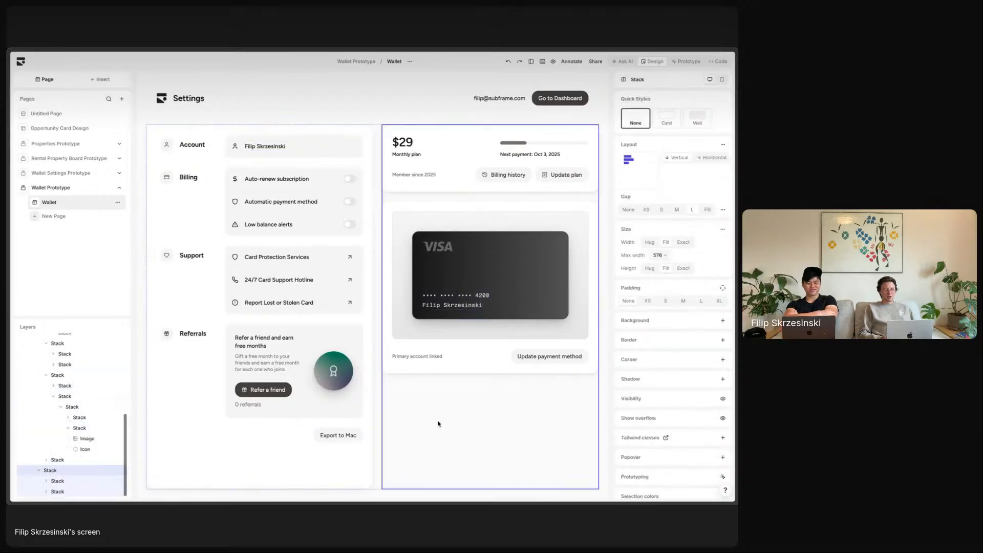
click(525, 211)
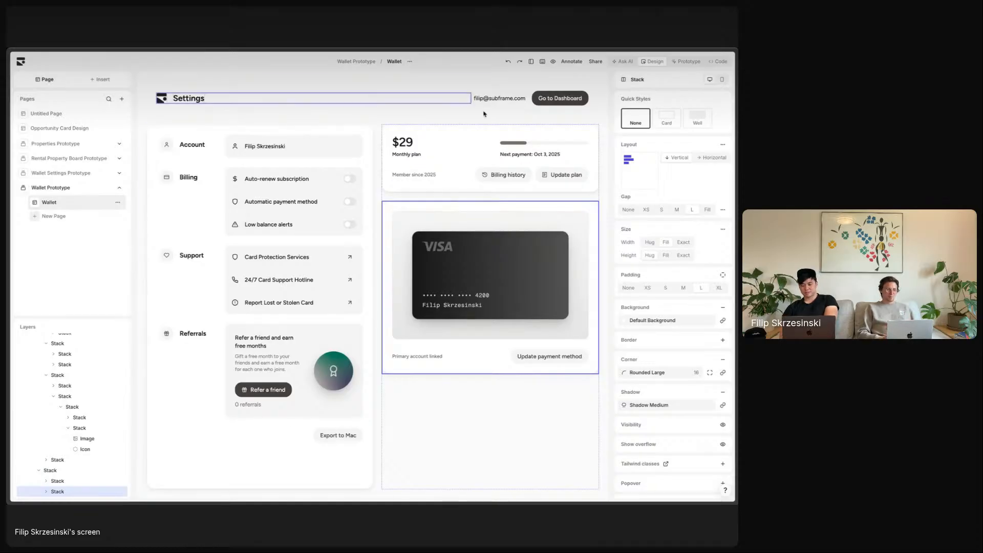
click(462, 250)
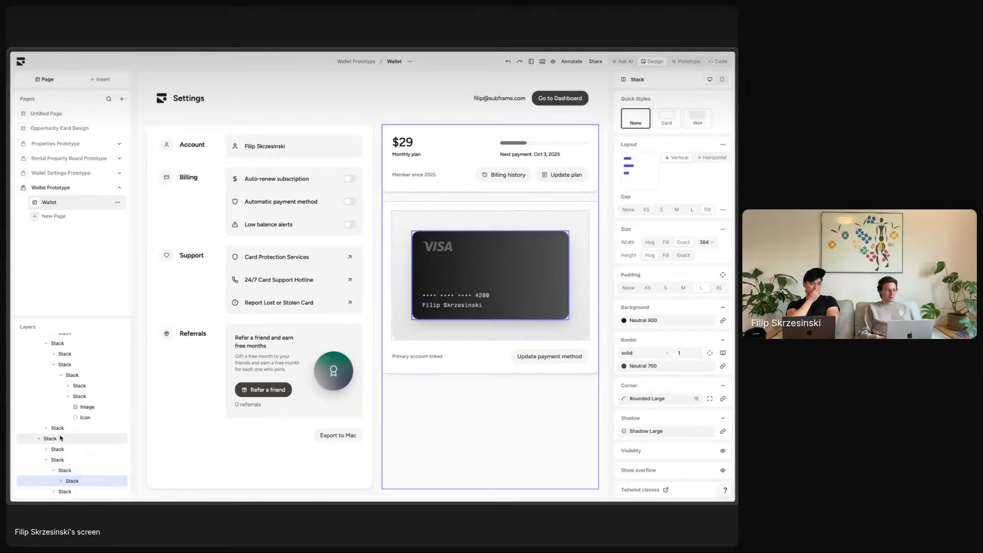
- Expand the VISA card layer and select its logo image and card number group
click(62, 483)
scroll(62, 485, down, 1)
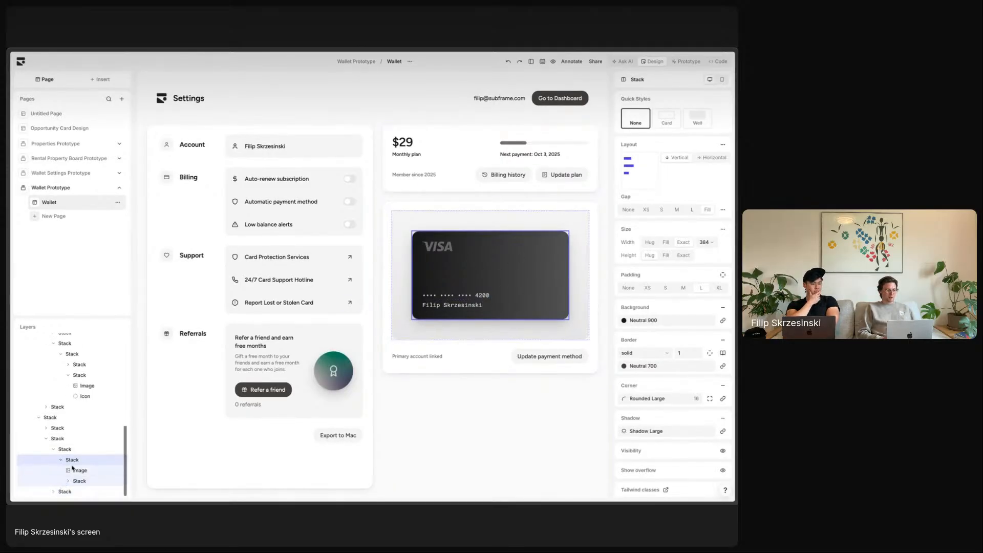
click(79, 470)
click(90, 483)
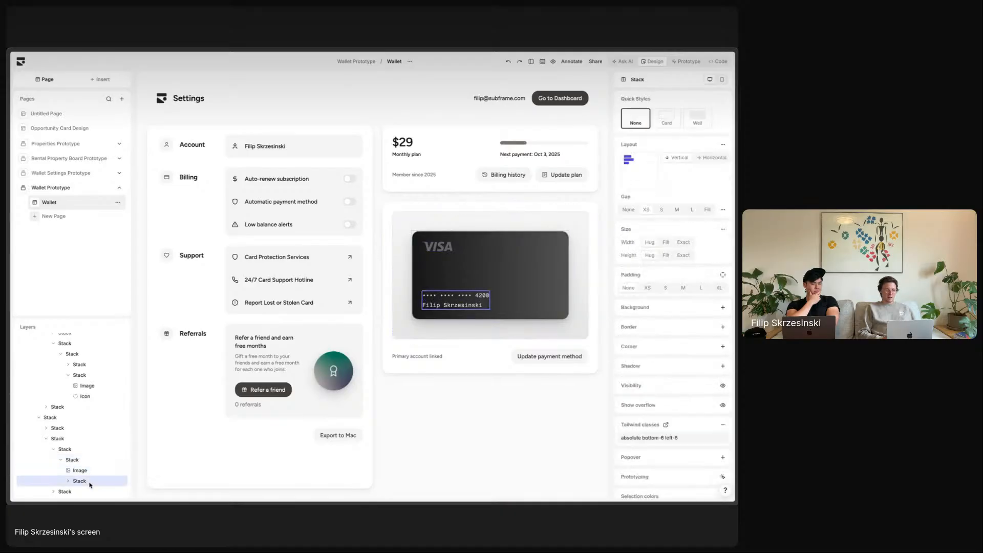
click(612, 264)
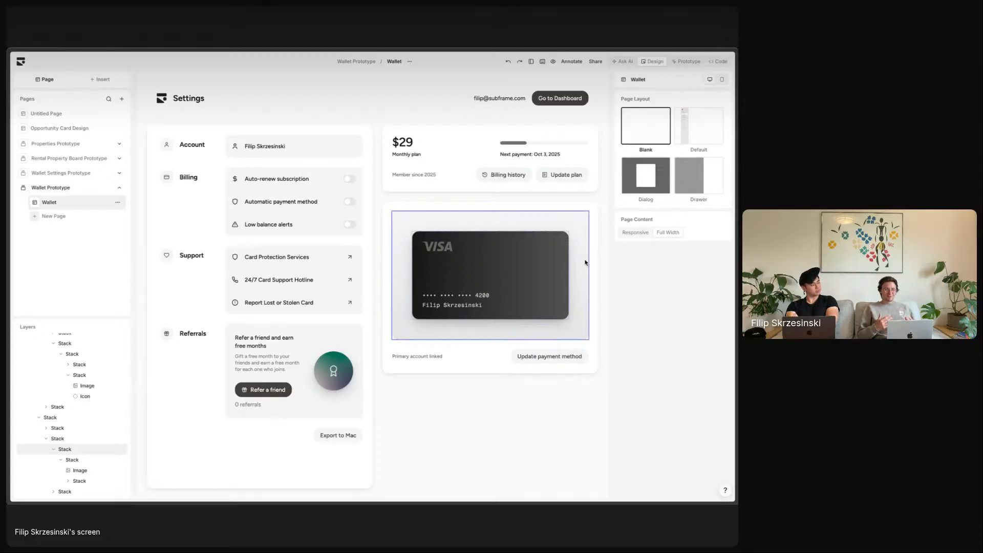
- Try moving the auto-renew toggle onto the Auto-renew subscription label, then undo it
click(512, 274)
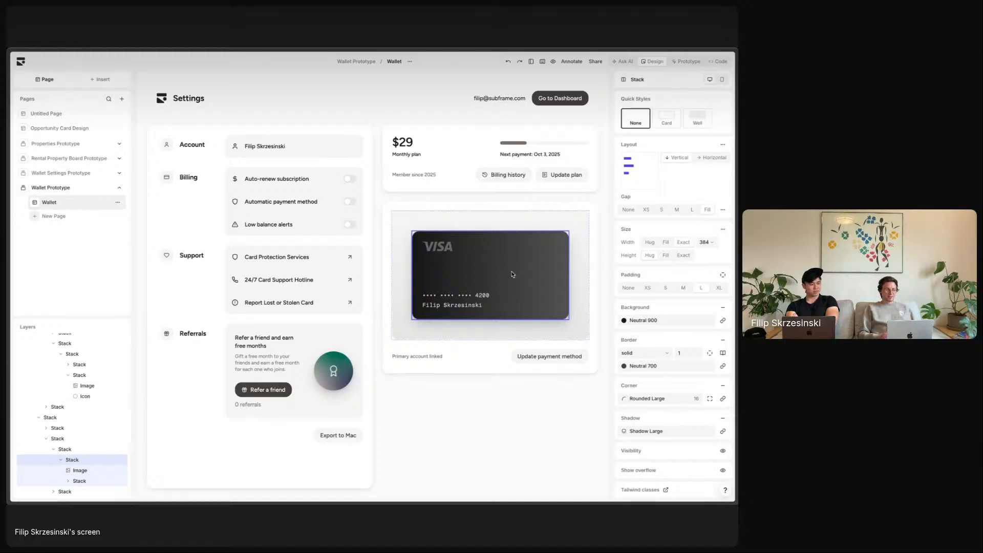
click(351, 180)
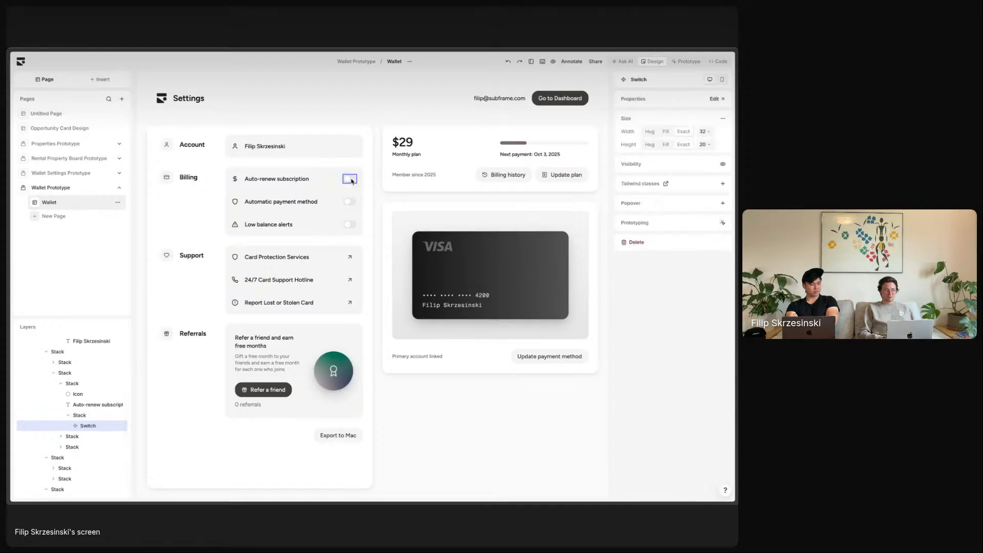
drag(350, 179, 275, 178)
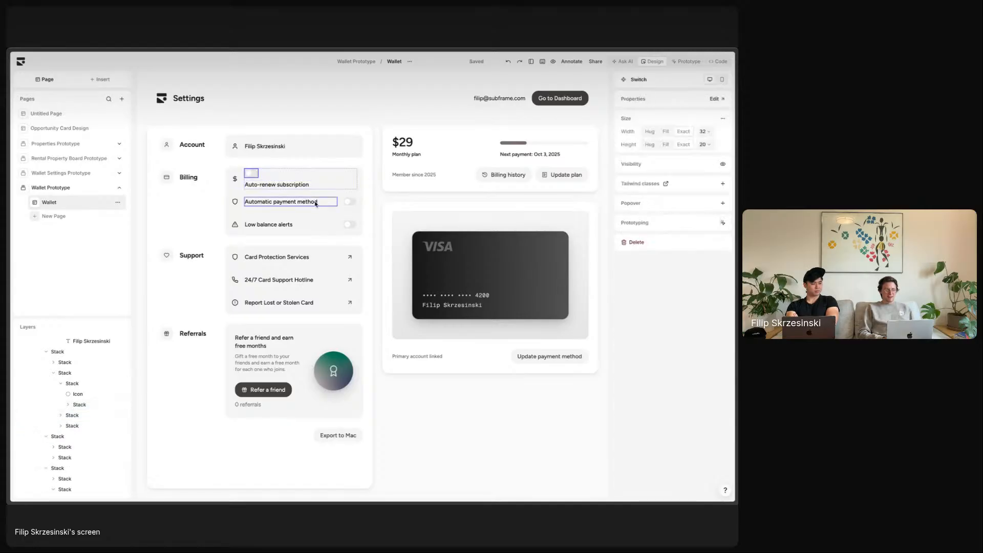
key(super+z)
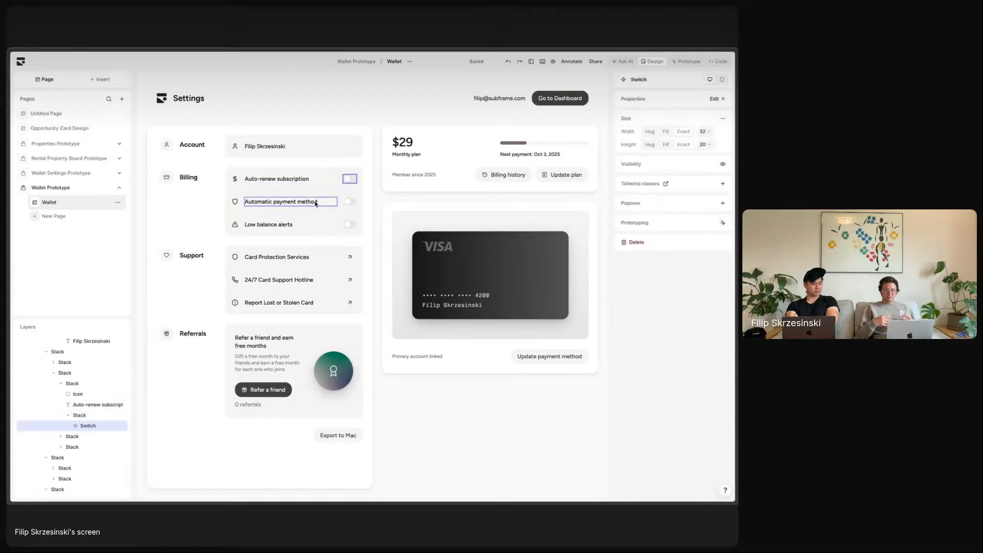
key(Escape)
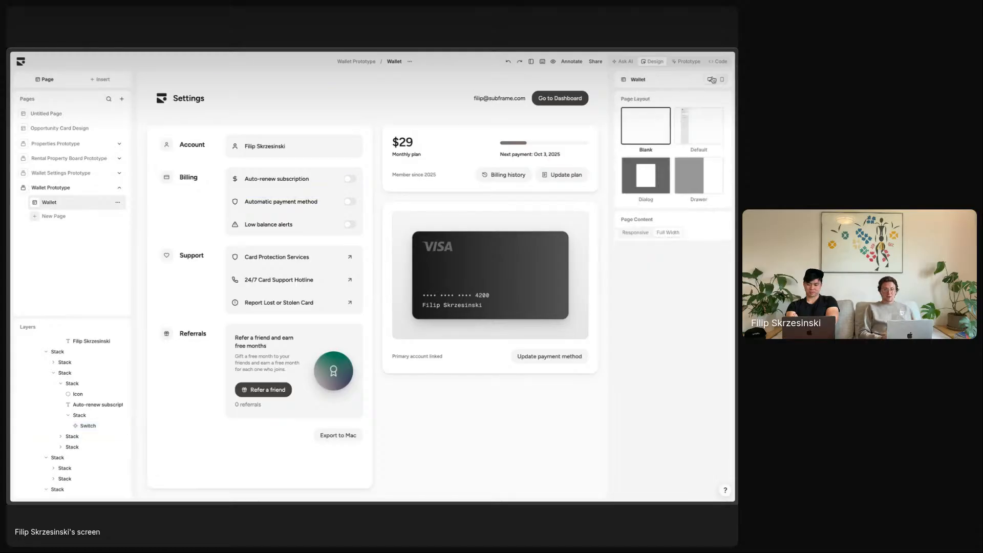
- Scroll through the page's generated code, then return to the design
click(718, 61)
scroll(561, 344, down, 10)
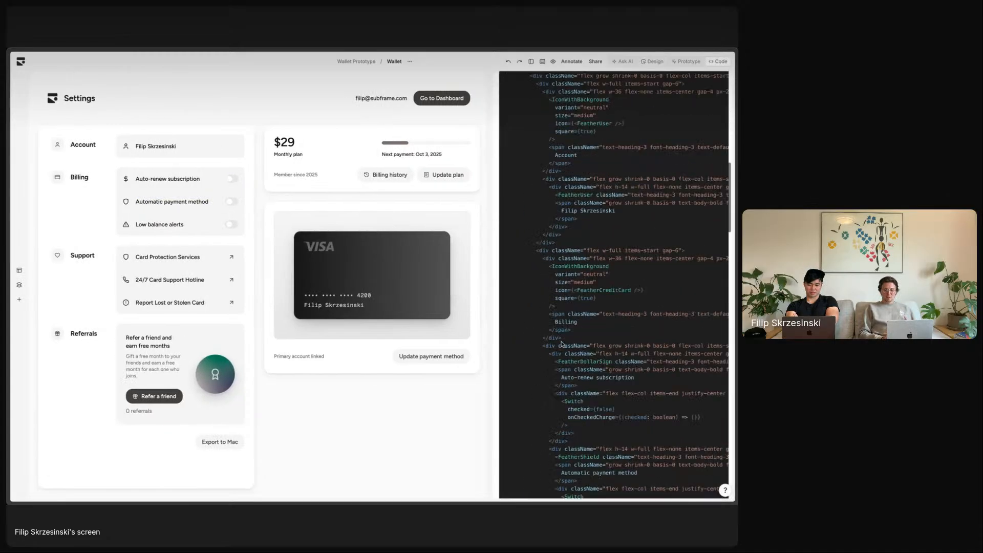
scroll(562, 345, up, 10)
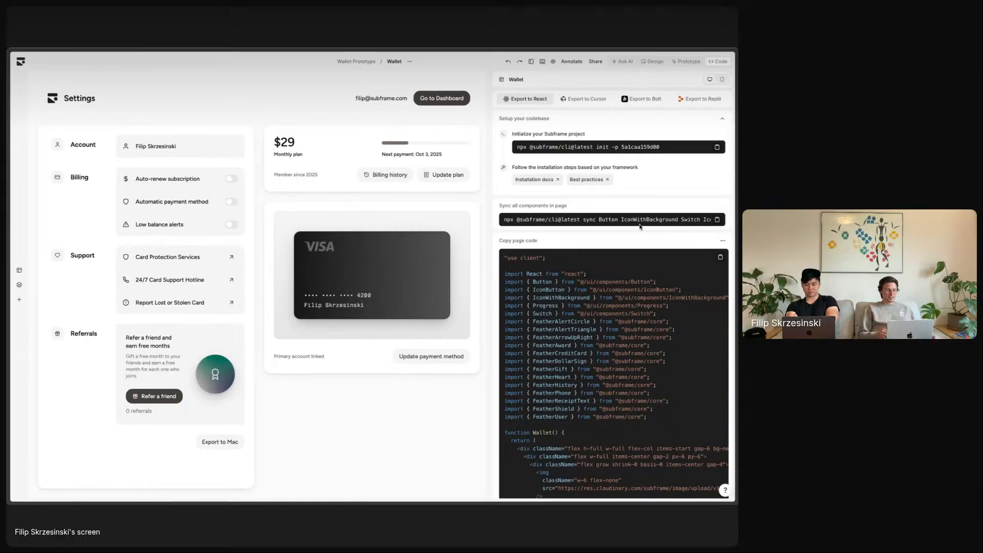
click(653, 62)
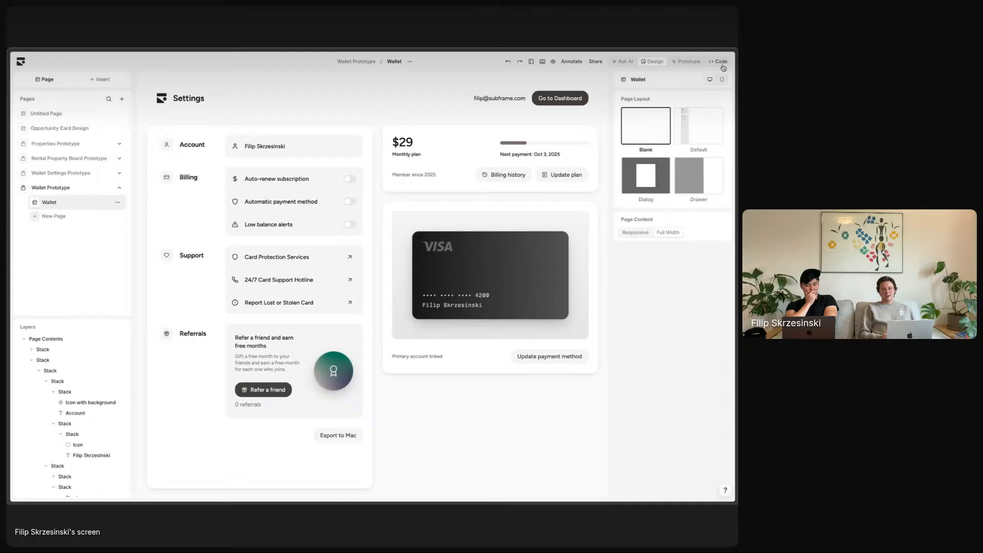
- Open the Wallet prototype preview and scroll through its AI chat history
click(687, 66)
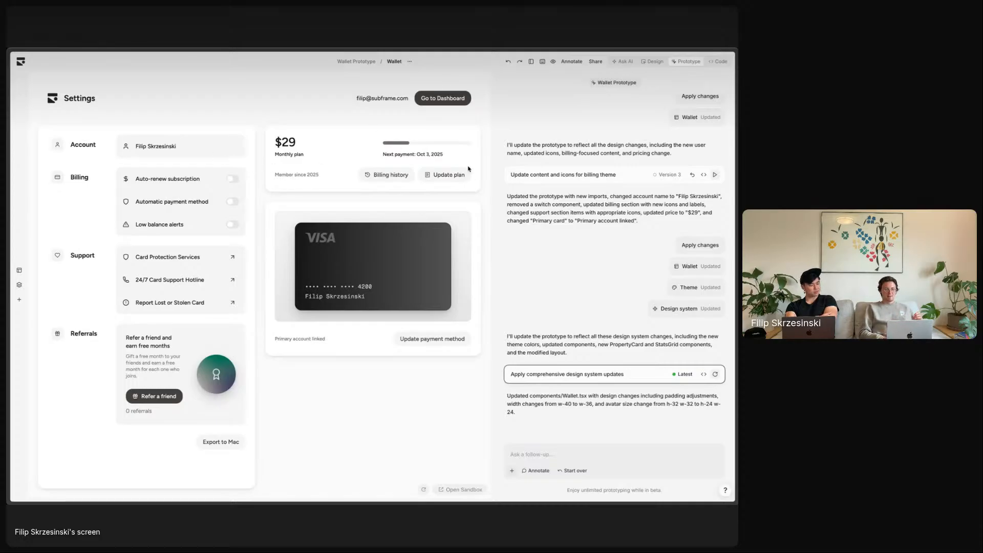
click(655, 61)
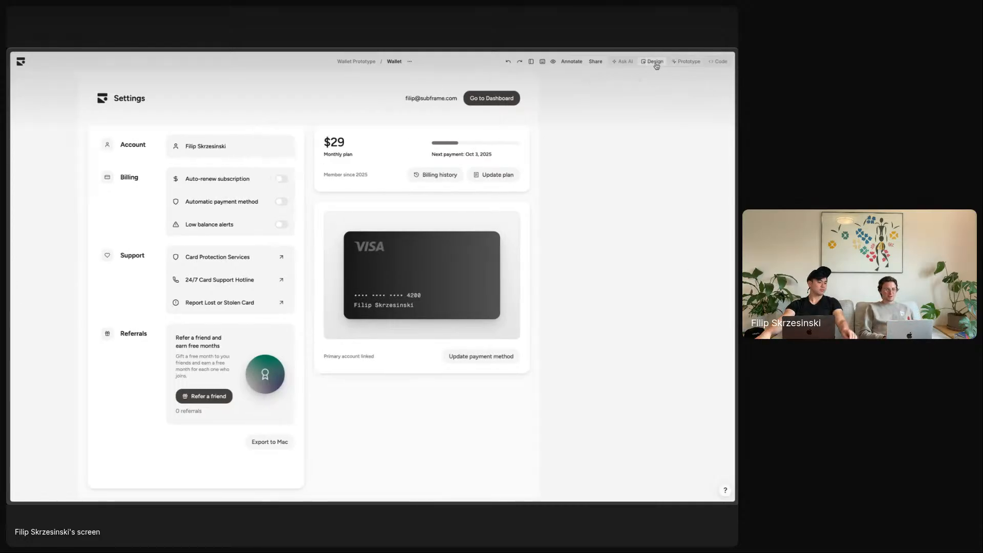
click(685, 62)
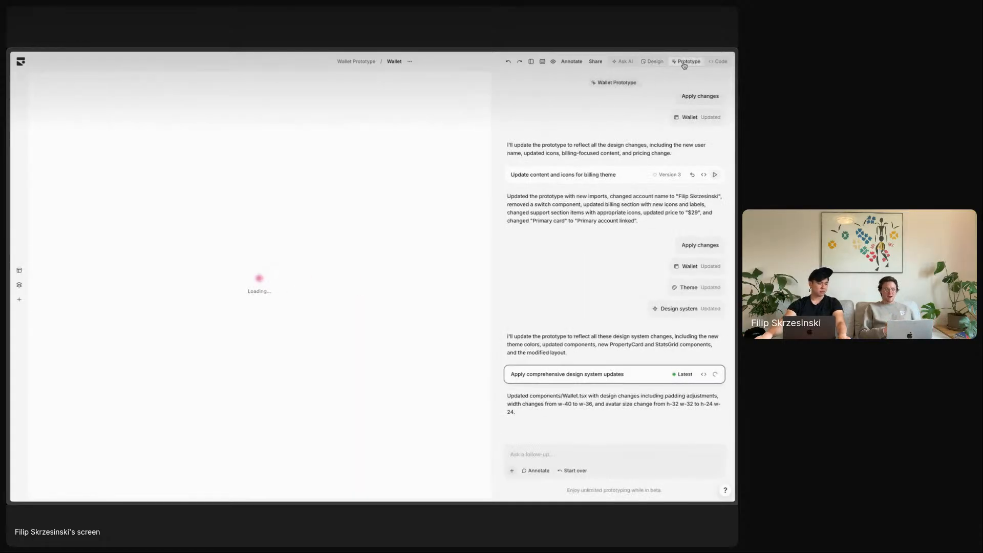
scroll(680, 164, up, 10)
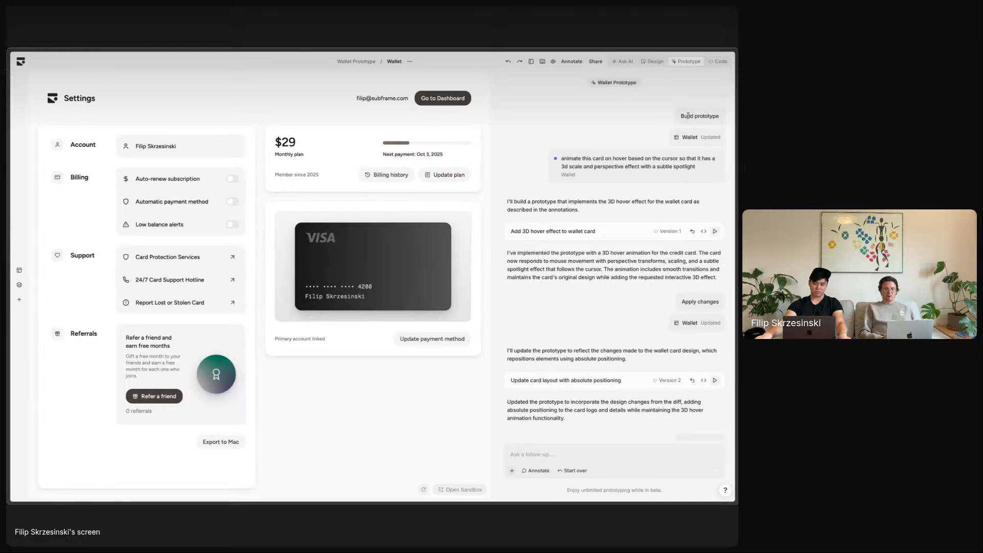
scroll(680, 164, down, 3)
scroll(640, 205, up, 3)
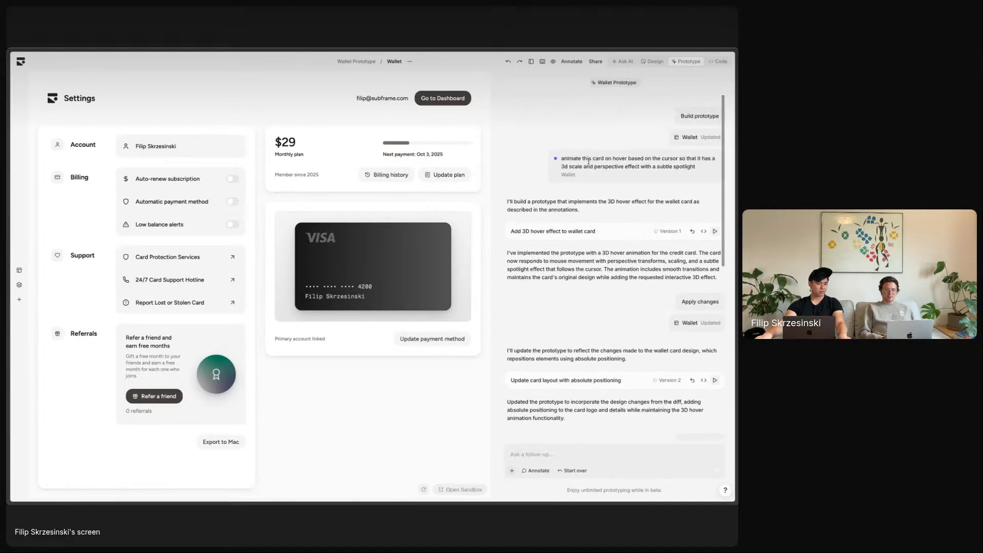
scroll(574, 232, down, 5)
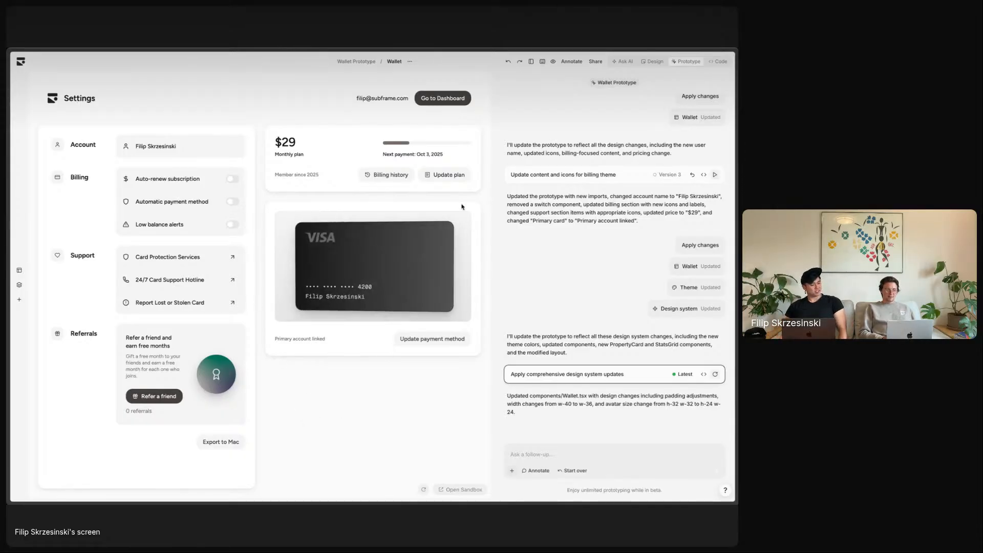
- Hide the prototype chat sidebar so the Settings preview fills the full width
click(531, 61)
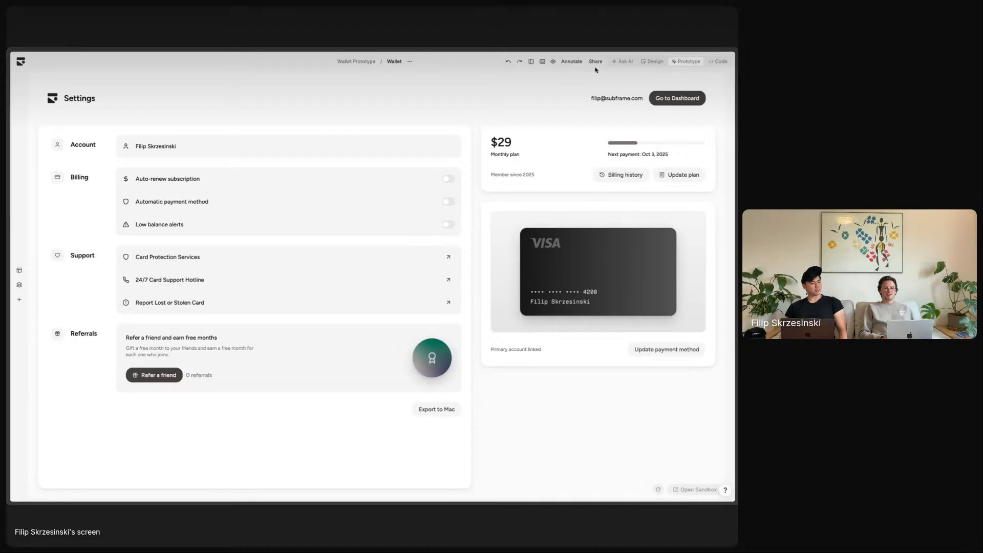
click(531, 62)
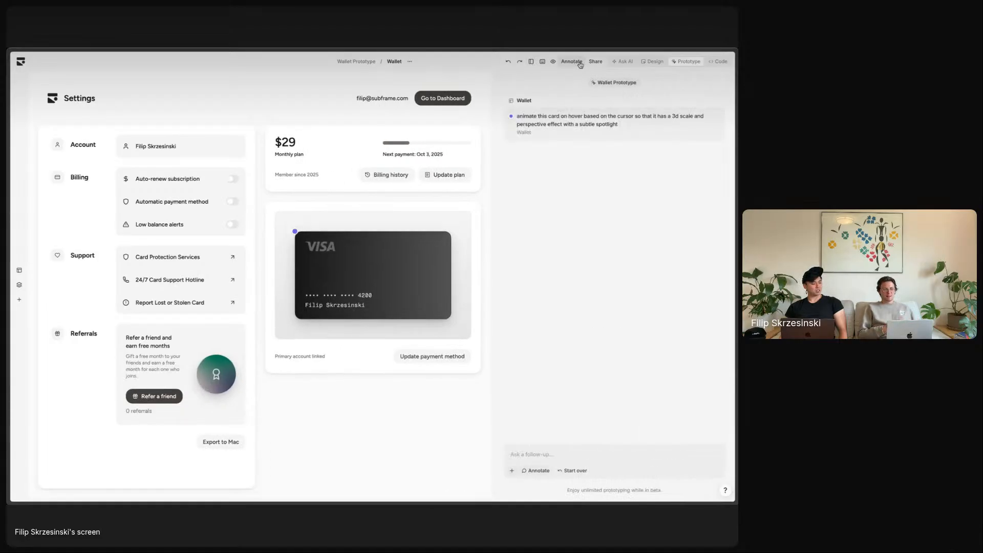
click(580, 65)
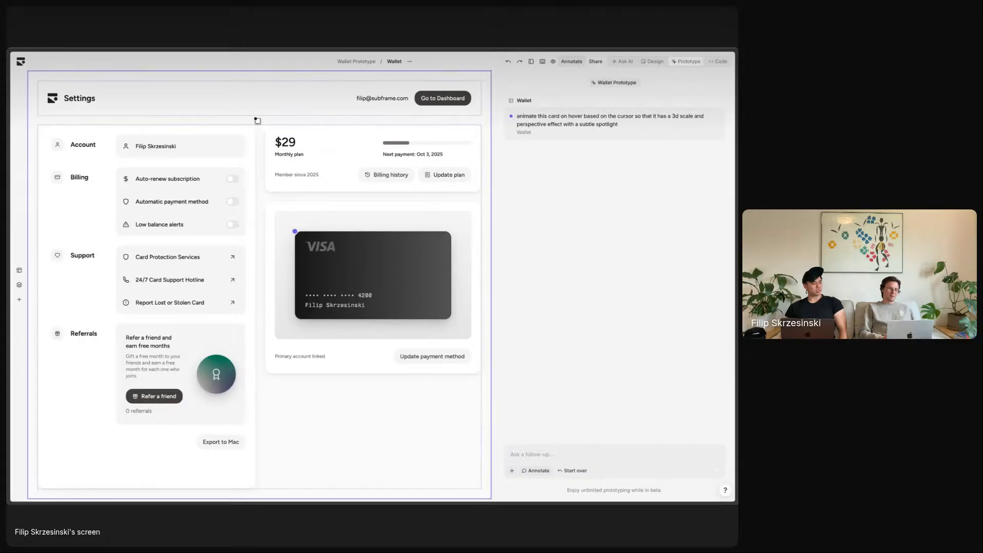
click(382, 234)
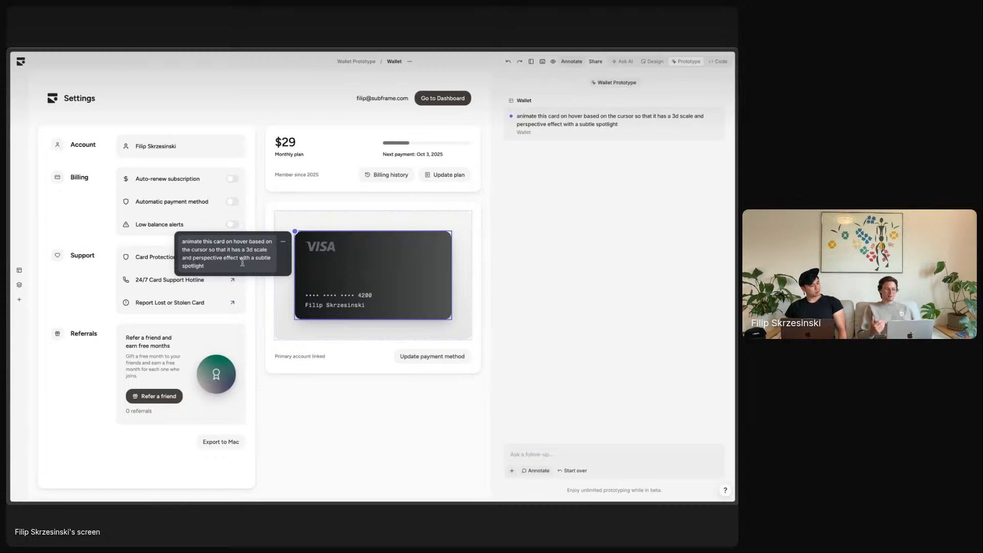
click(551, 225)
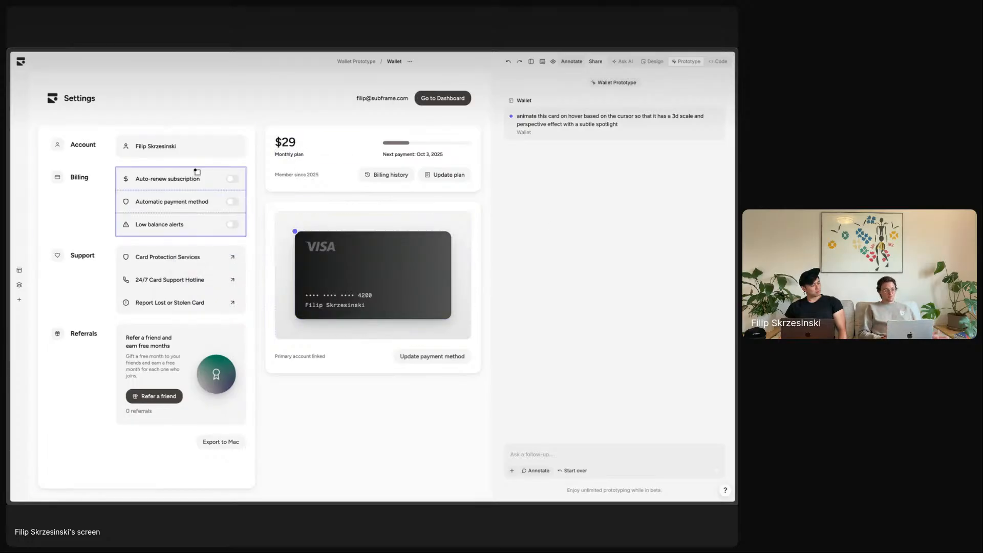
- Annotate the Billing switches: 'make sure these switches can be toggled on and off.'
click(241, 169)
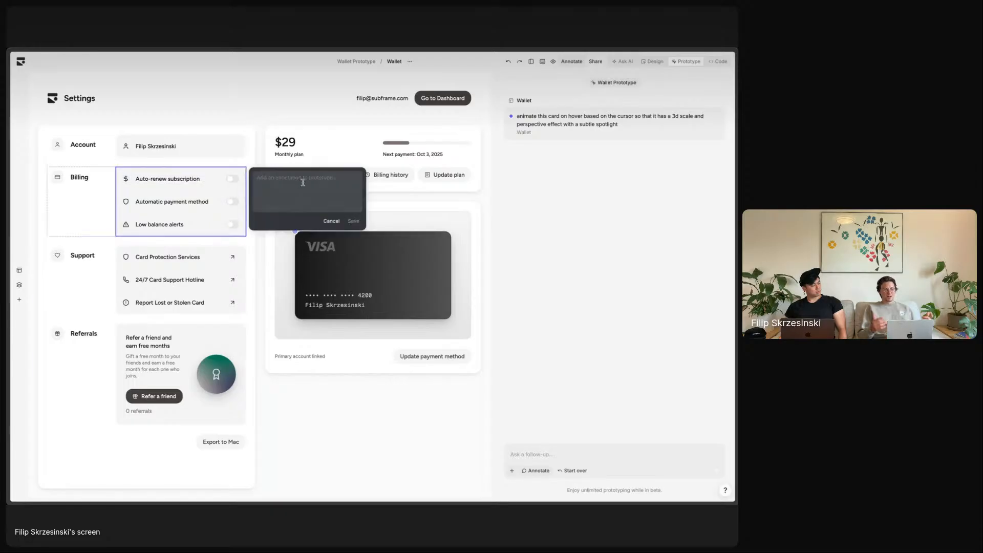
text(make sure these)
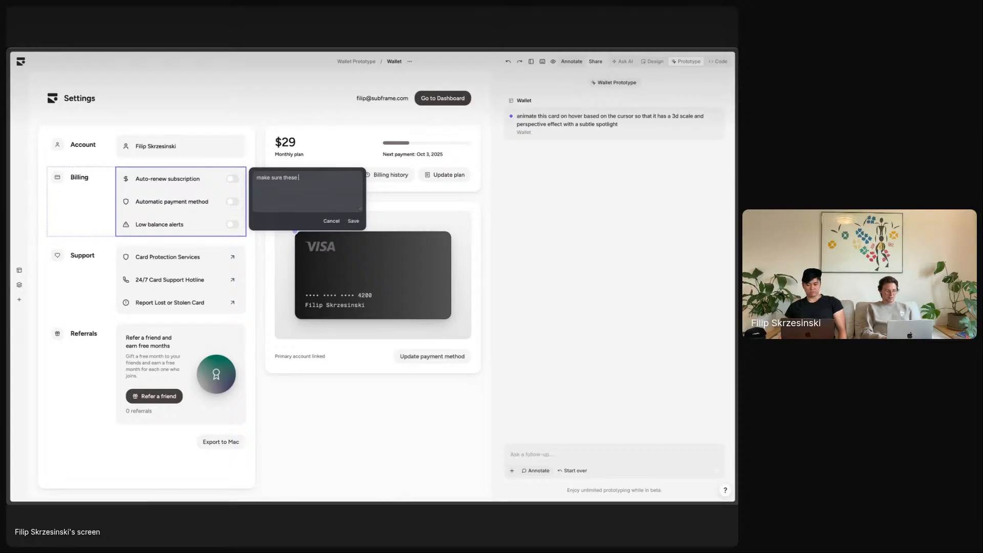
text( switches can be)
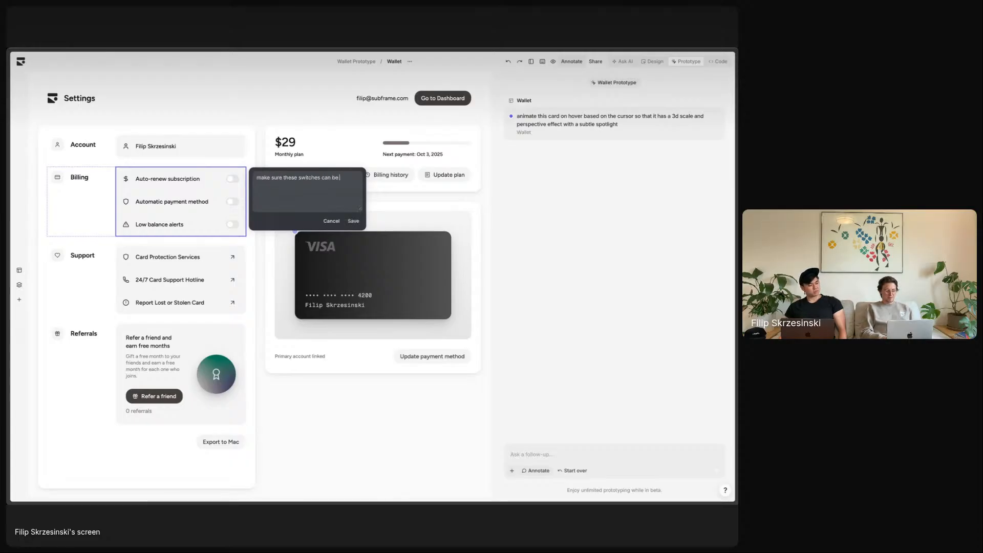
text( toggled on and off.)
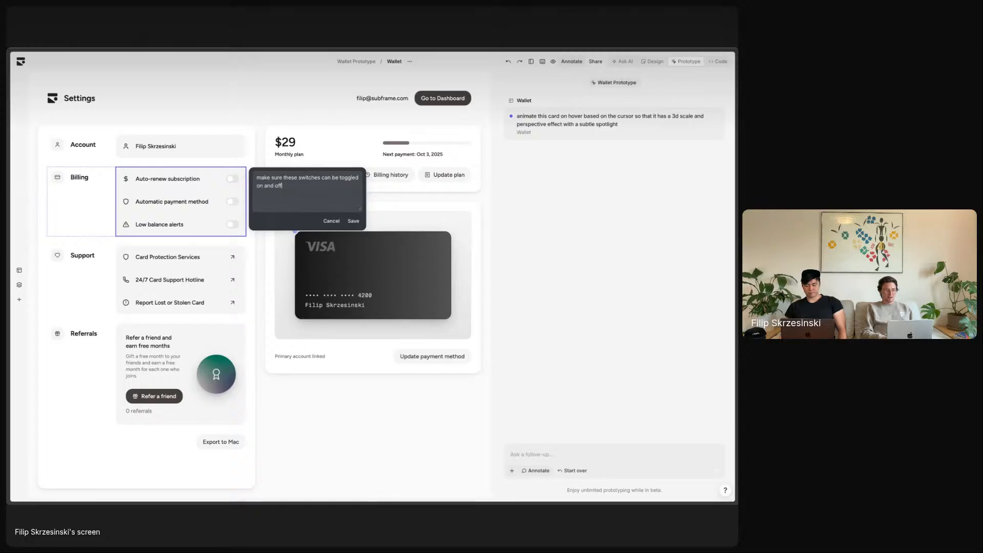
click(354, 220)
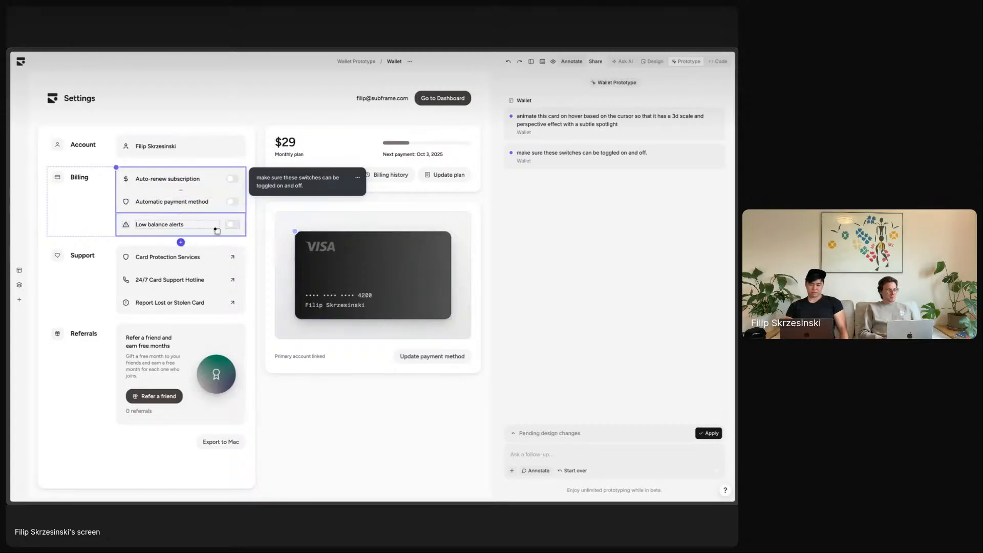
- Annotate the auto-renew switch to show "Auto renew enabled" on the monthly plan card
click(235, 182)
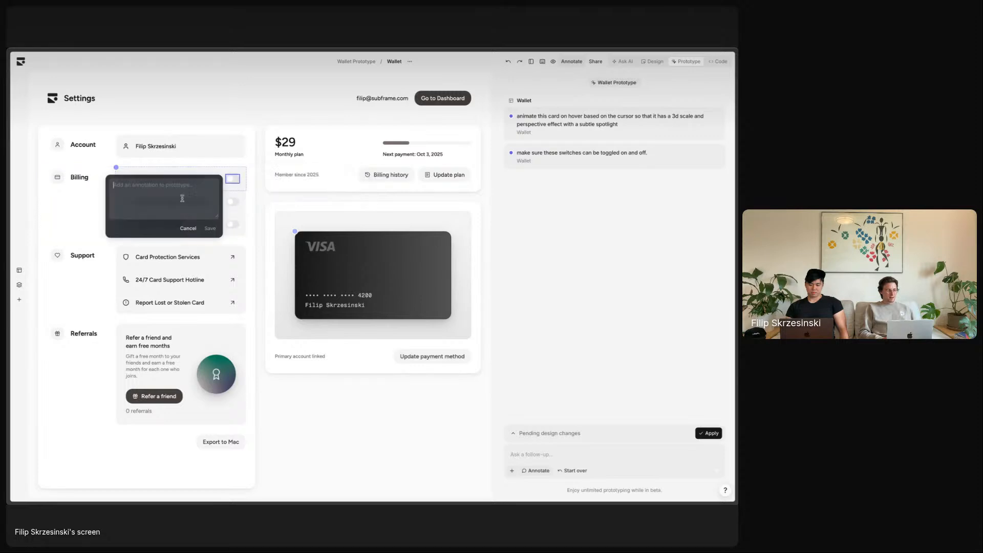
text(when i enab)
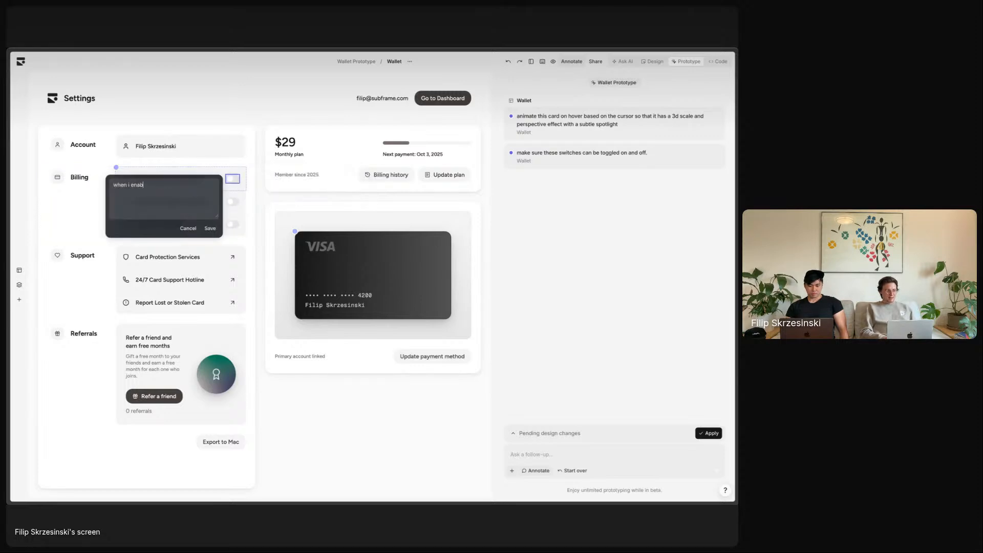
text(le auto-renew,)
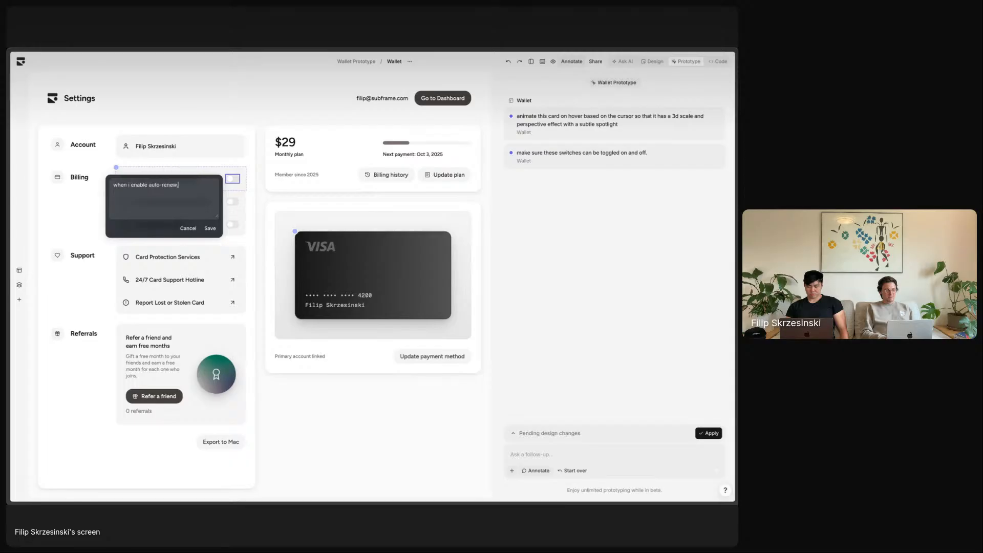
text( update the month)
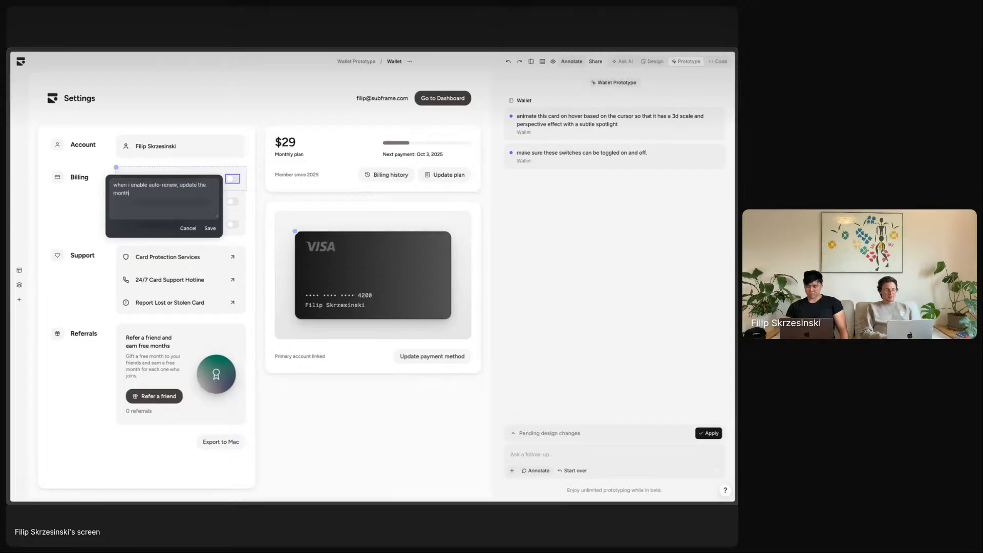
text(ly plan card o)
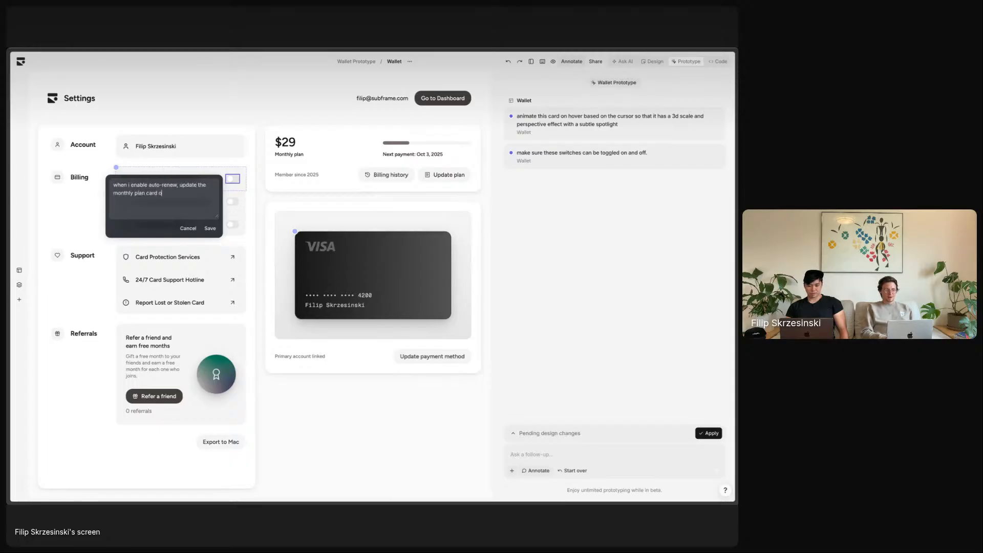
text(n the right)
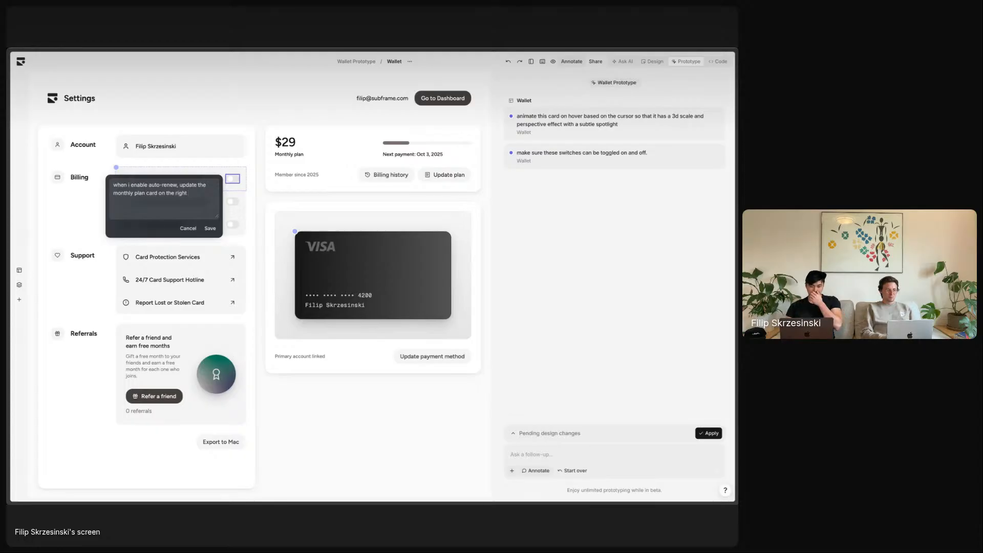
text( with text that saw)
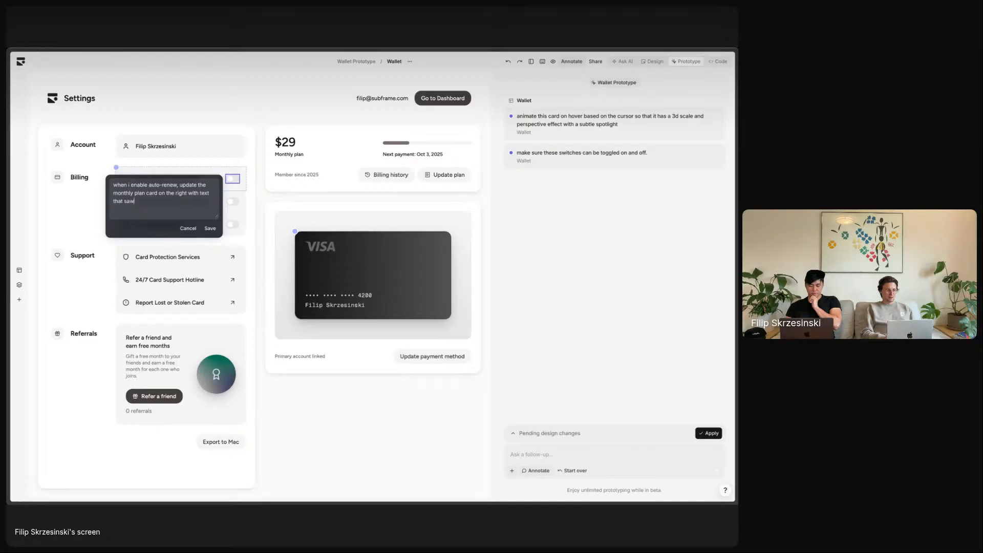
key(BackSpace)
text(ys "Auto ren)
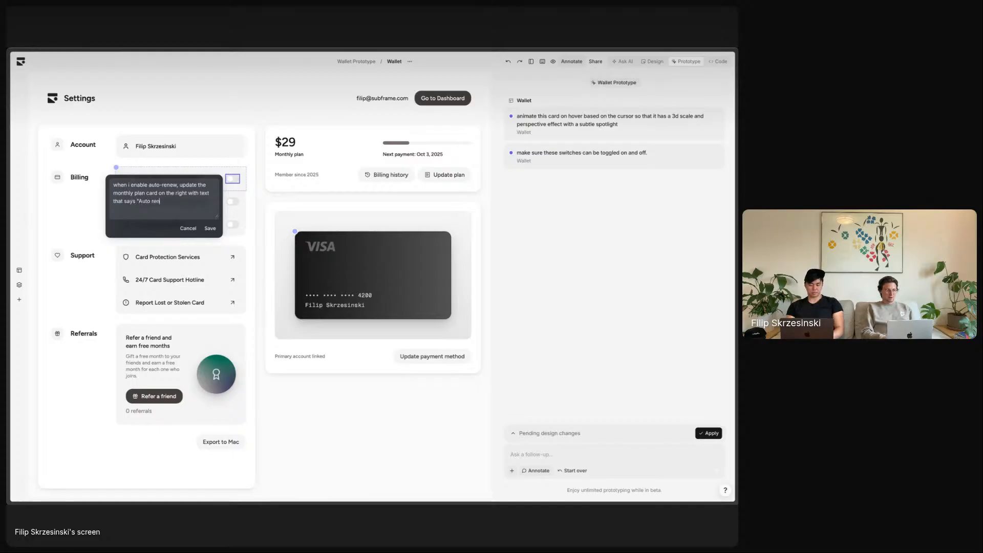
text(ew enabled")
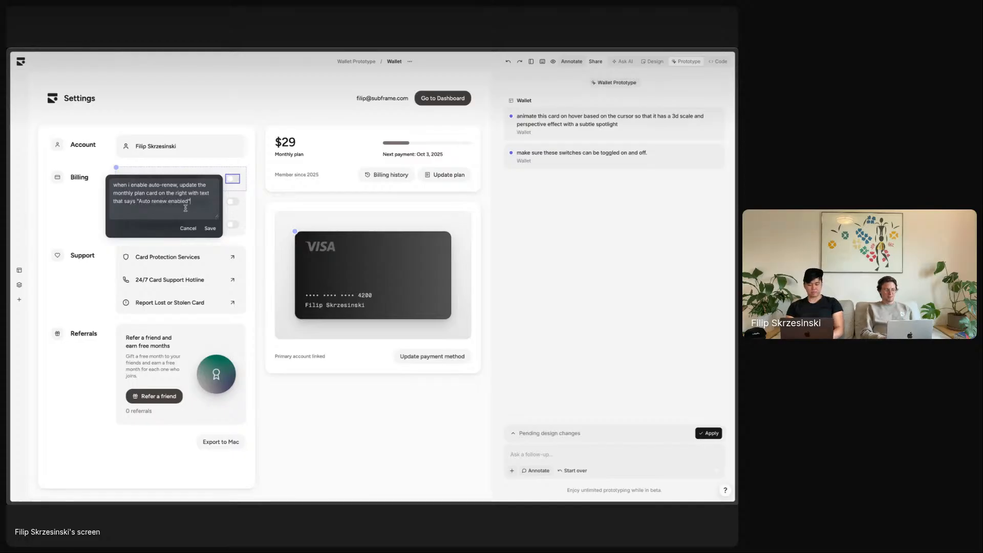
click(211, 229)
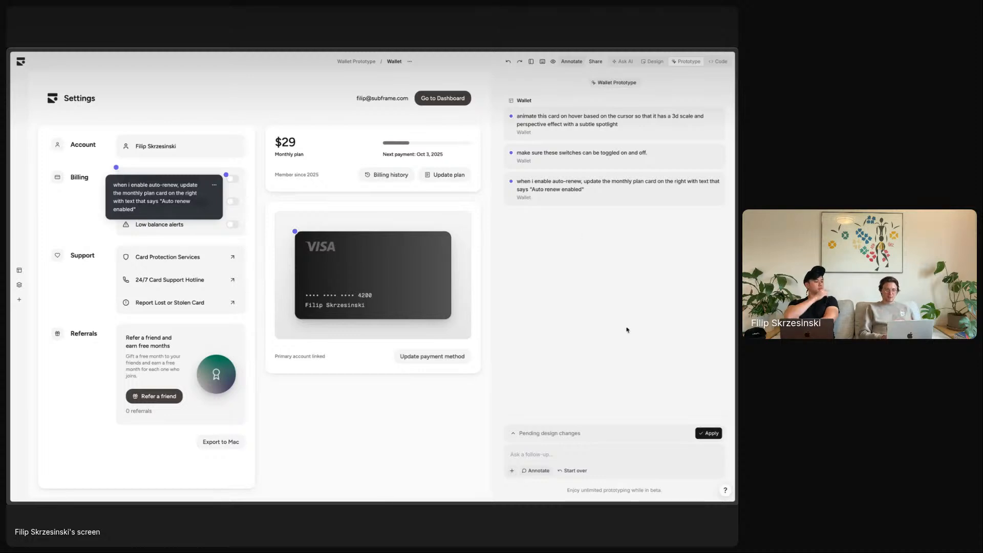
- Apply the two pending annotations so the AI rebuilds the Wallet prototype
click(535, 435)
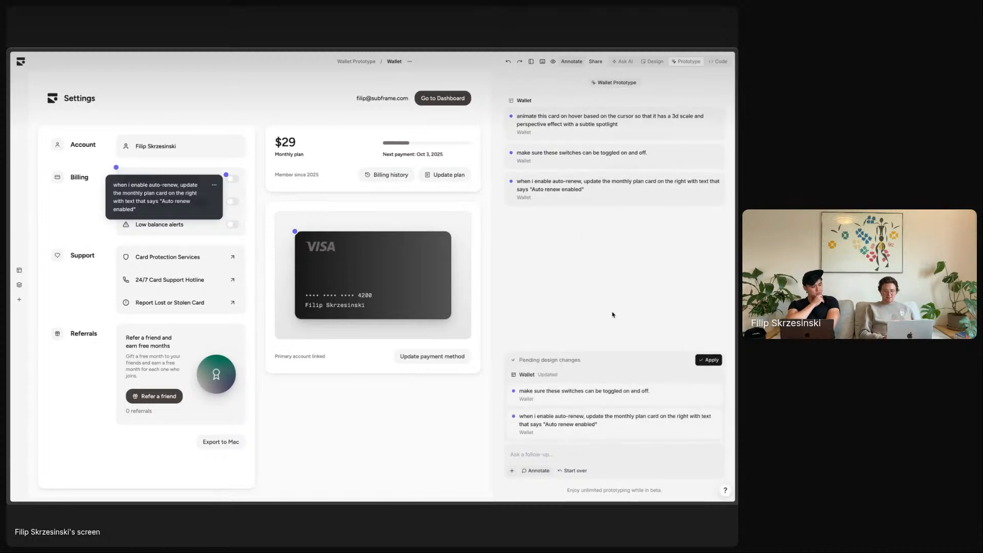
click(574, 63)
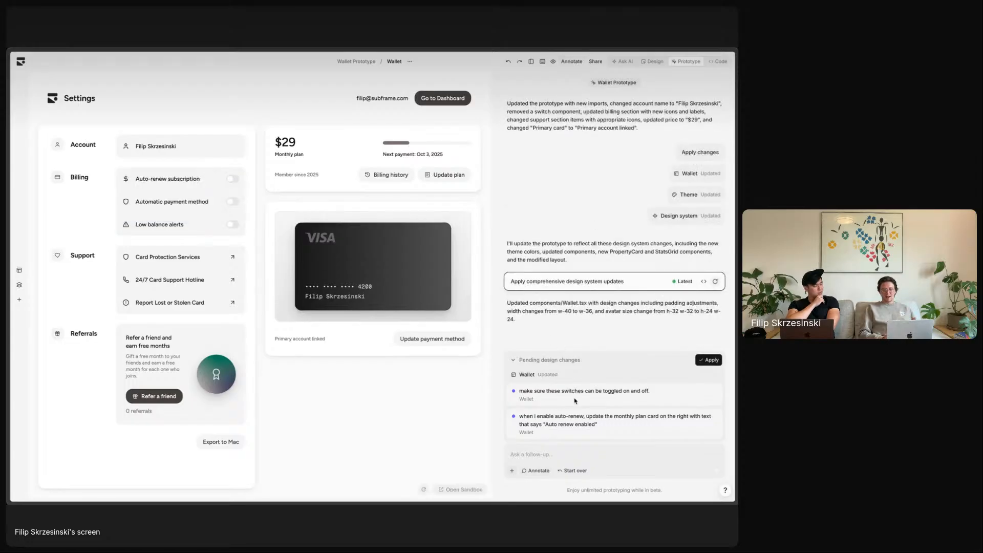
click(708, 360)
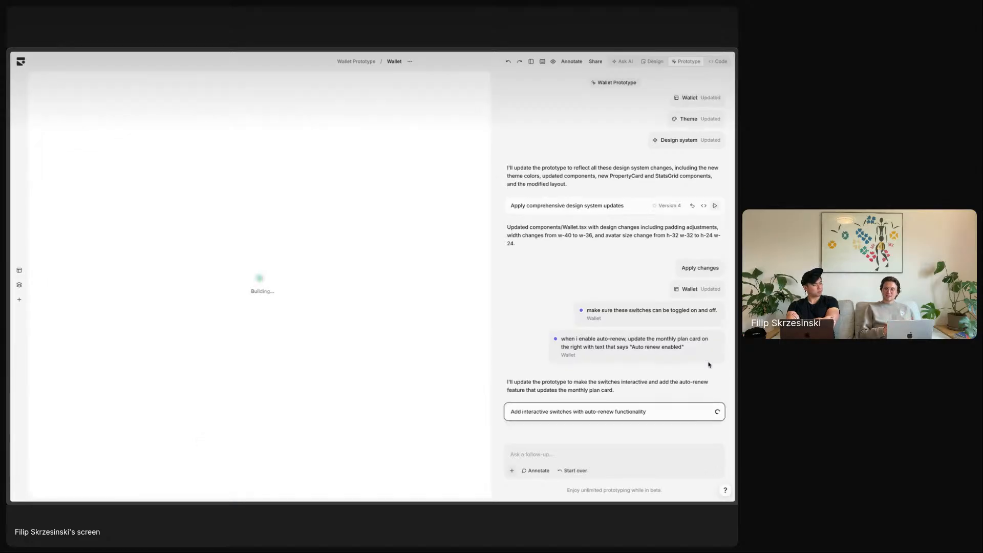
click(537, 453)
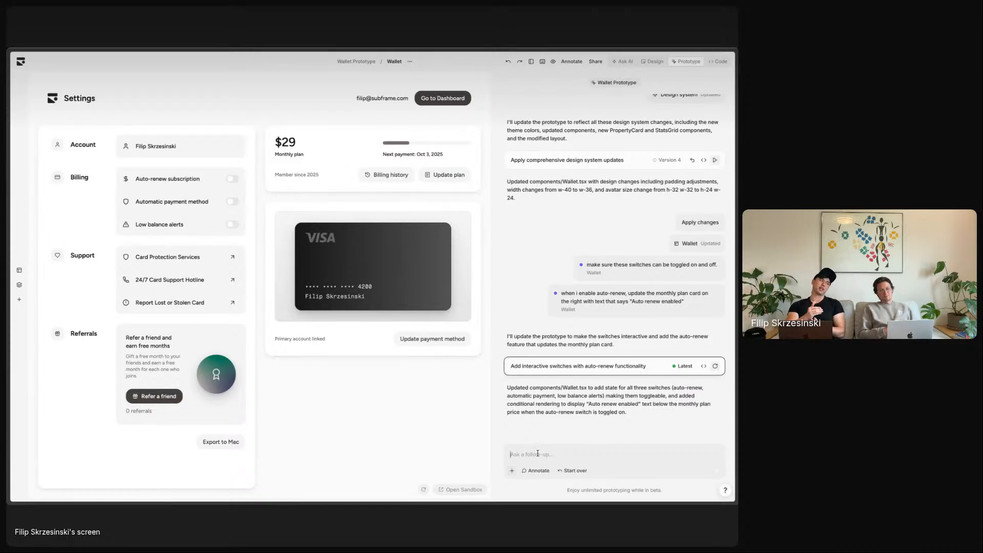
- Test the Automatic payment and Auto-renew switches, leaving Auto-renew on to show "Auto renew enabled"
click(537, 454)
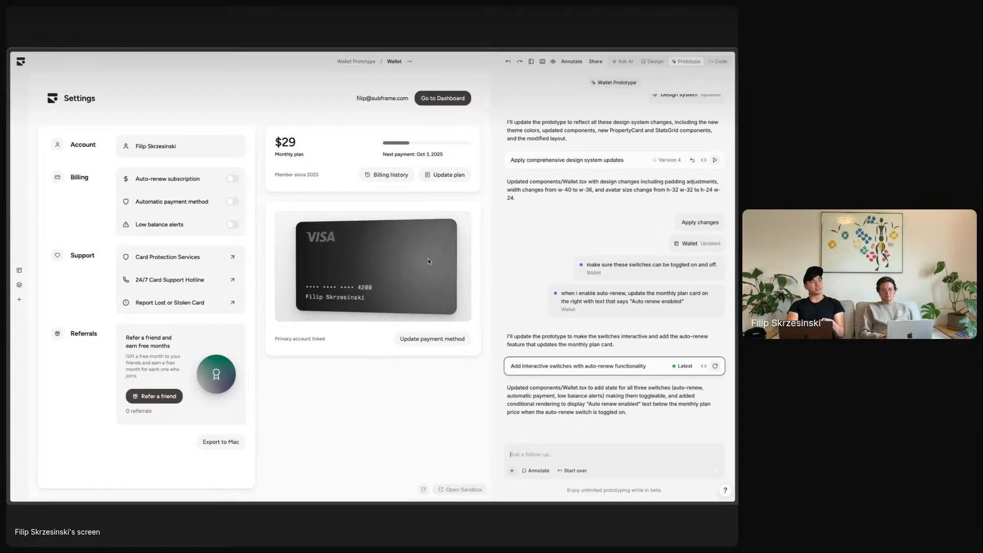
click(234, 201)
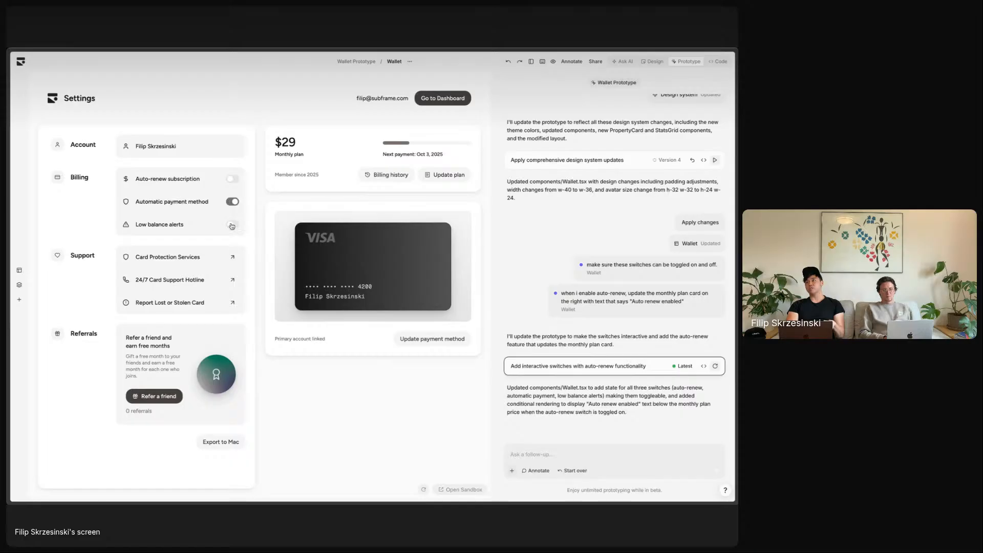
click(235, 203)
click(233, 179)
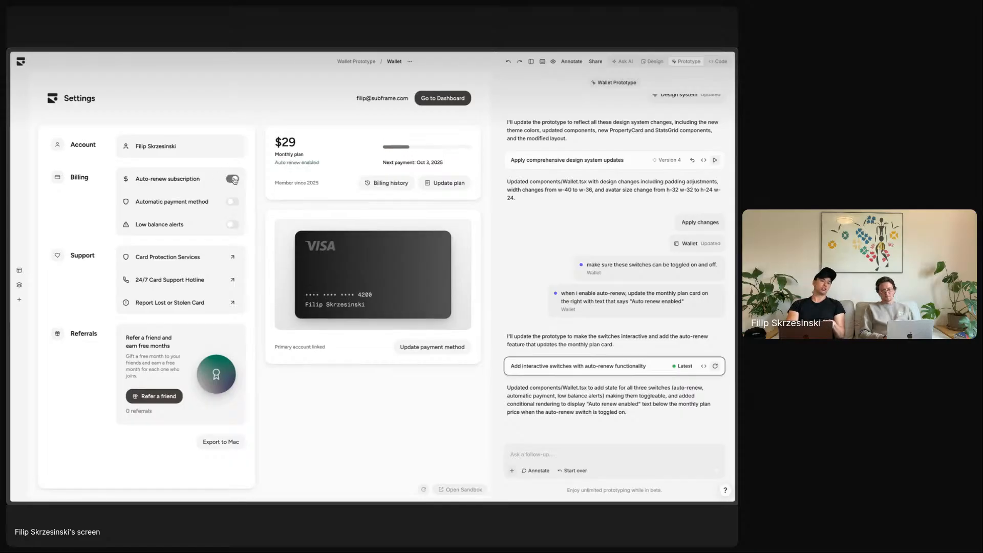
click(234, 179)
click(233, 180)
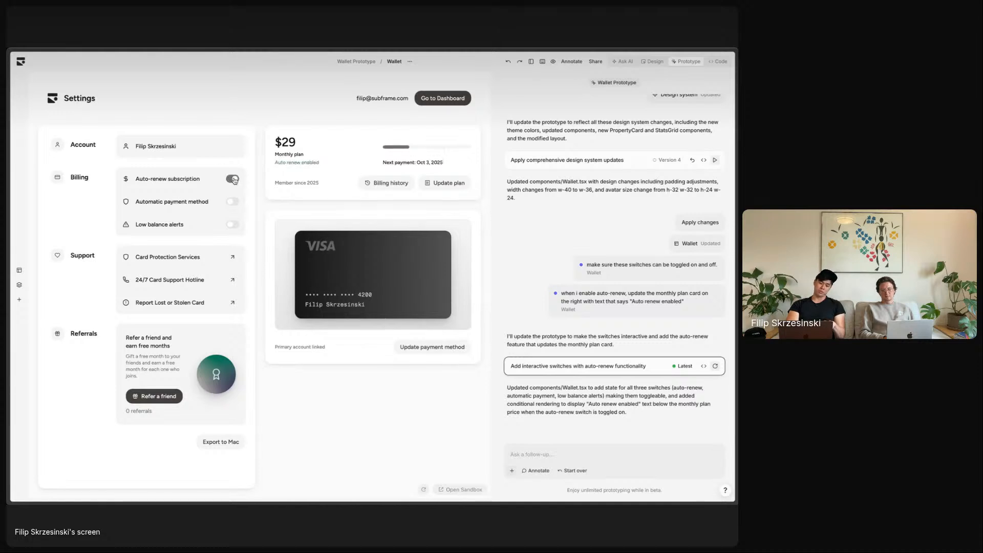
click(234, 180)
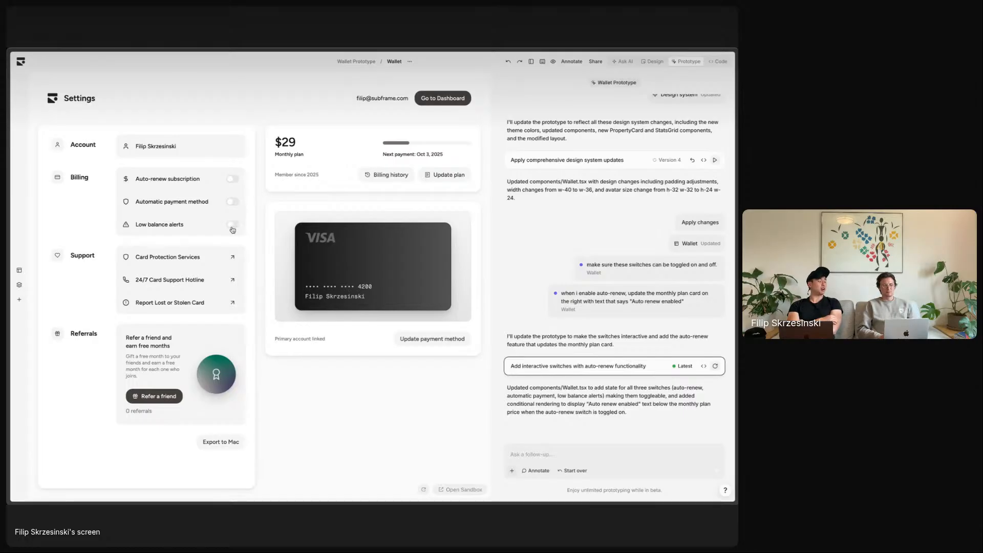
click(234, 179)
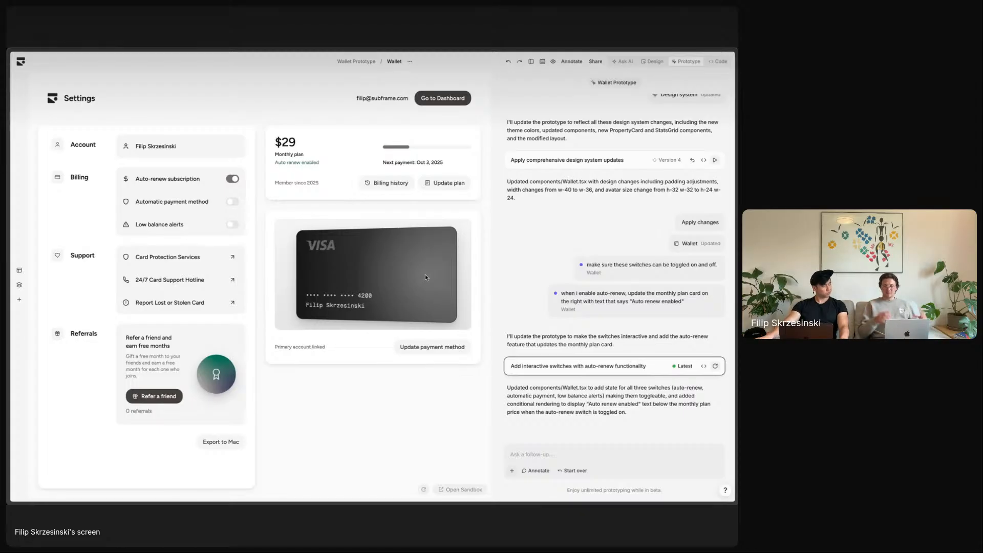
- Scroll through the generated React code for the Wallet page
click(719, 62)
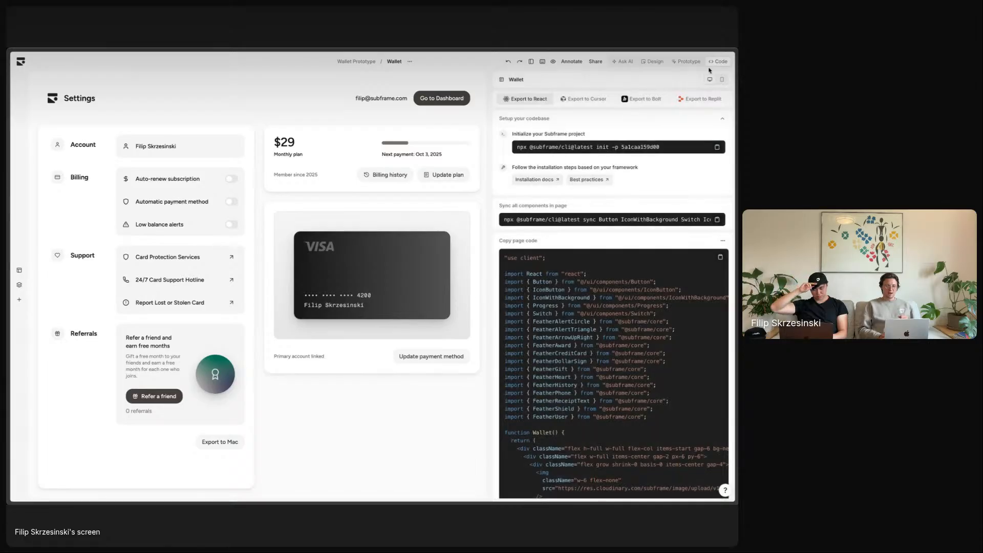
scroll(605, 233, down, 10)
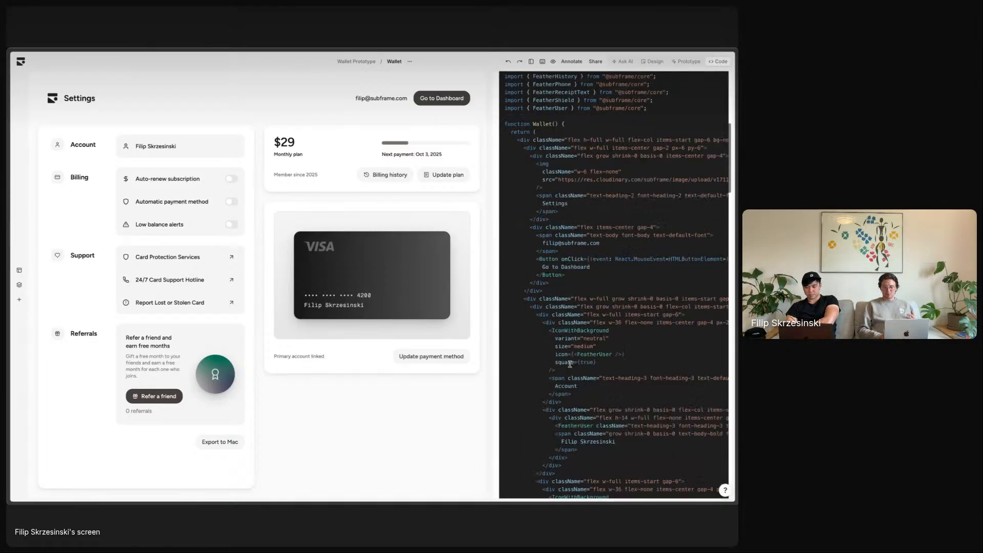
scroll(605, 233, up, 10)
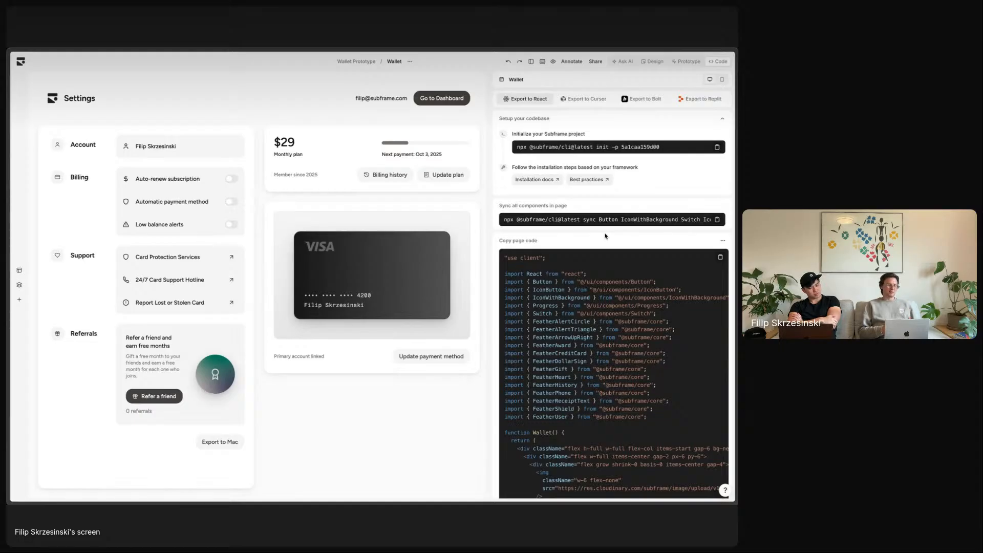
- Inspect the payment card container's code snippet and its hover-animation comment
click(309, 234)
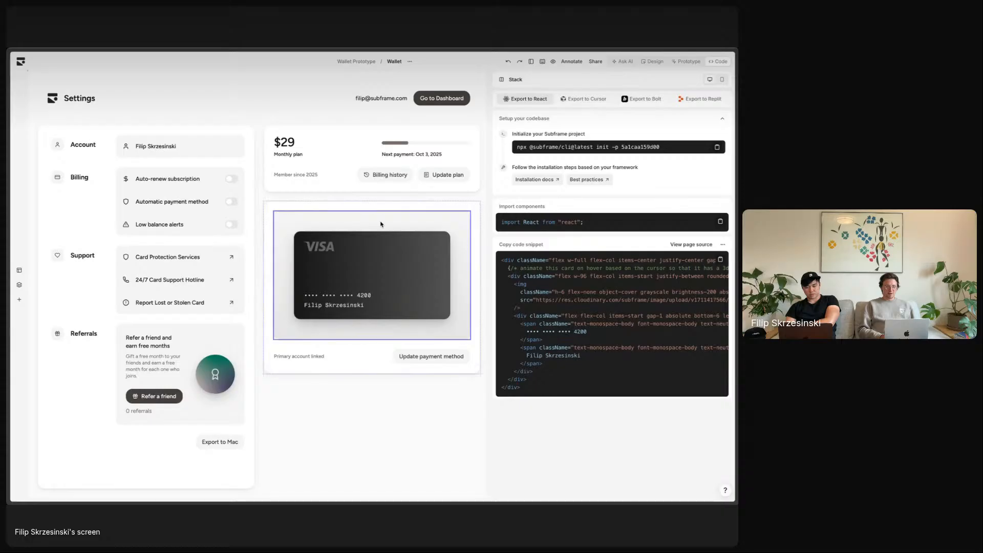
triple_click(545, 268)
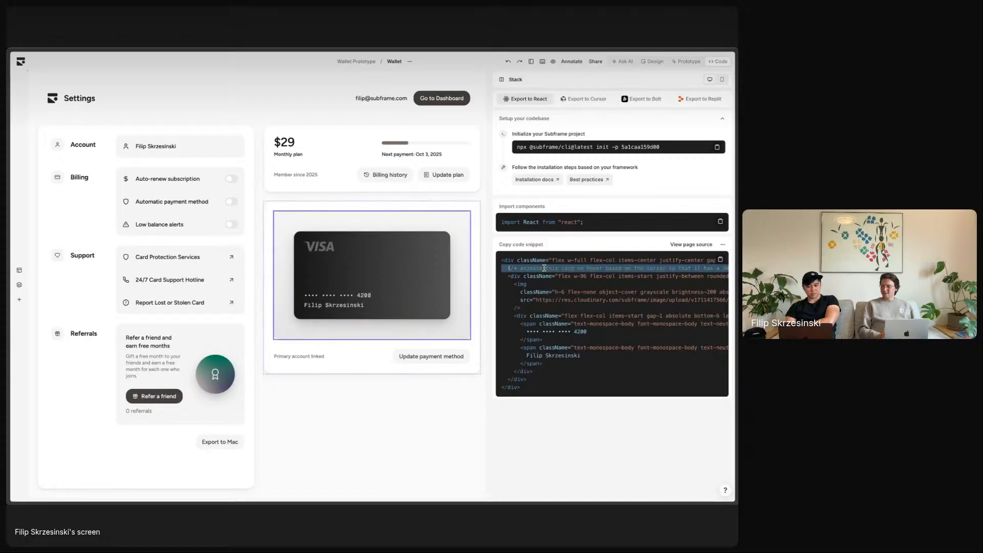
click(553, 268)
scroll(580, 268, right, 10)
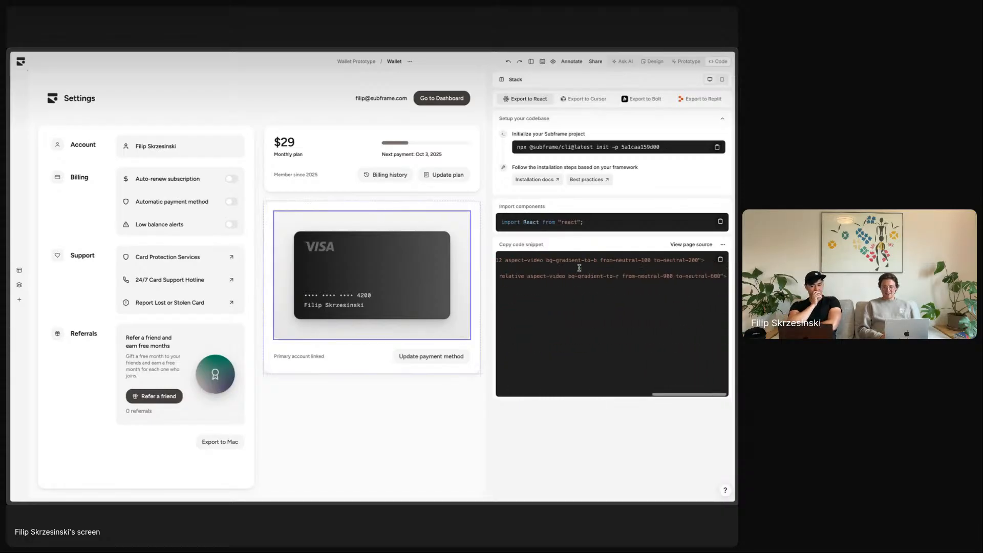
scroll(579, 267, left, 10)
triple_click(579, 268)
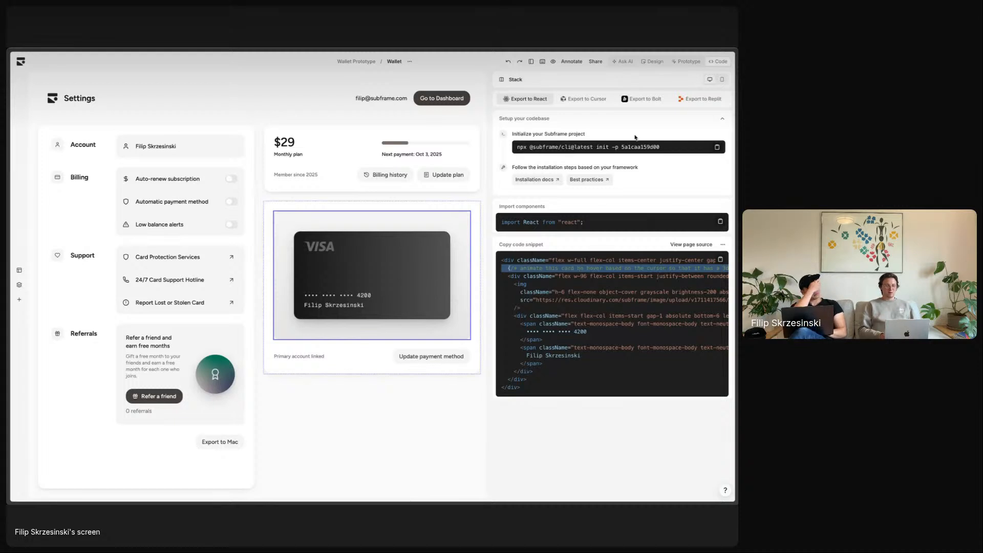
click(683, 64)
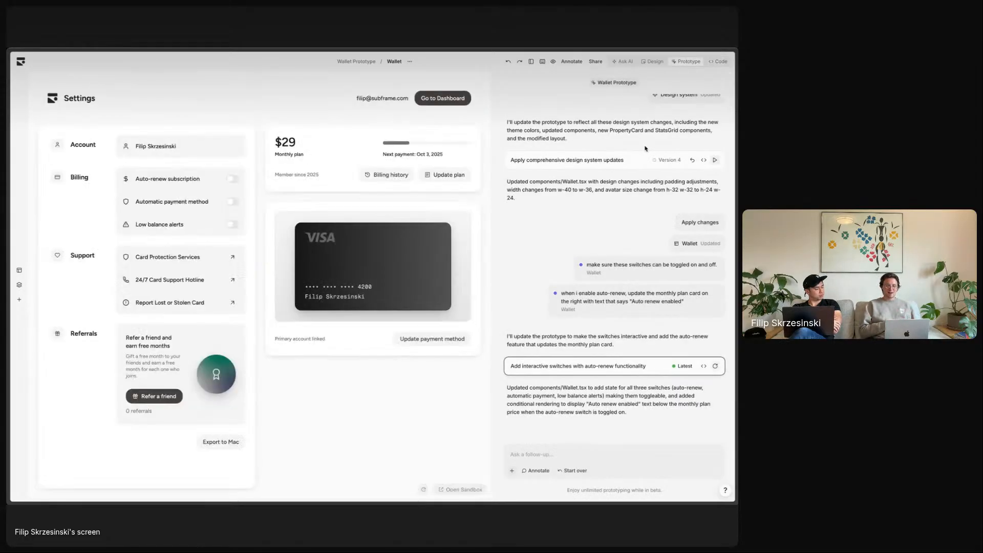
- Turn on Auto-renew subscription and check "Auto renew enabled" under the $29 plan price
click(230, 180)
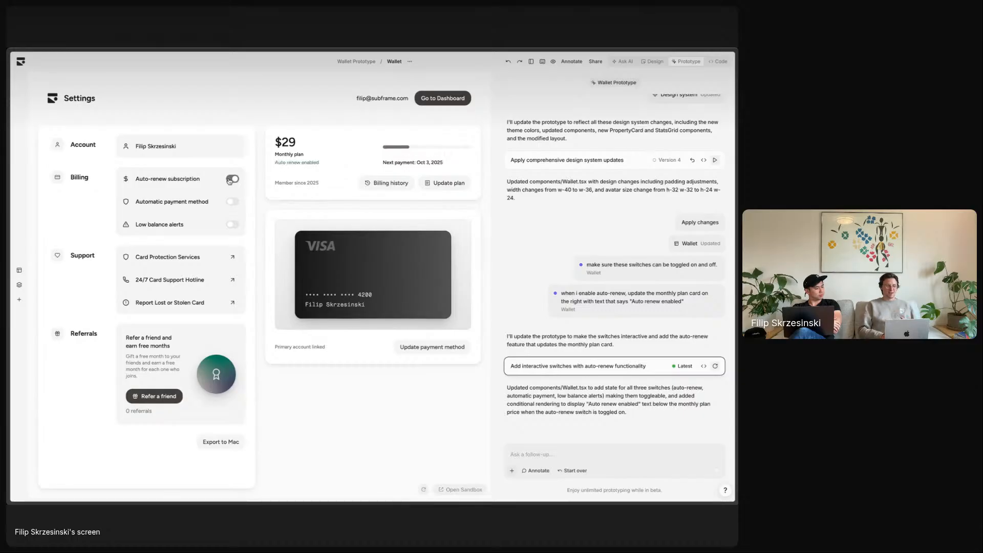
click(229, 180)
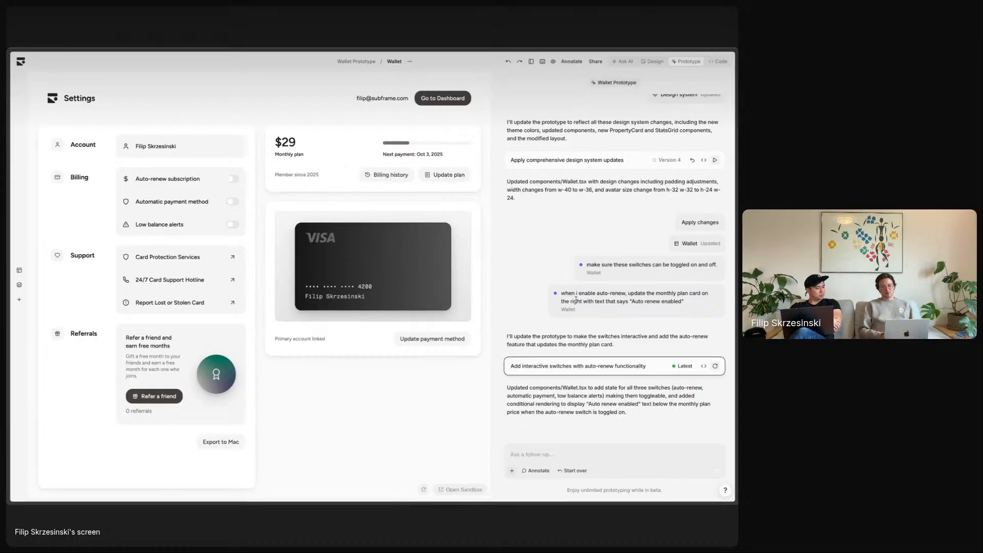
scroll(576, 299, up, 5)
scroll(576, 300, down, 5)
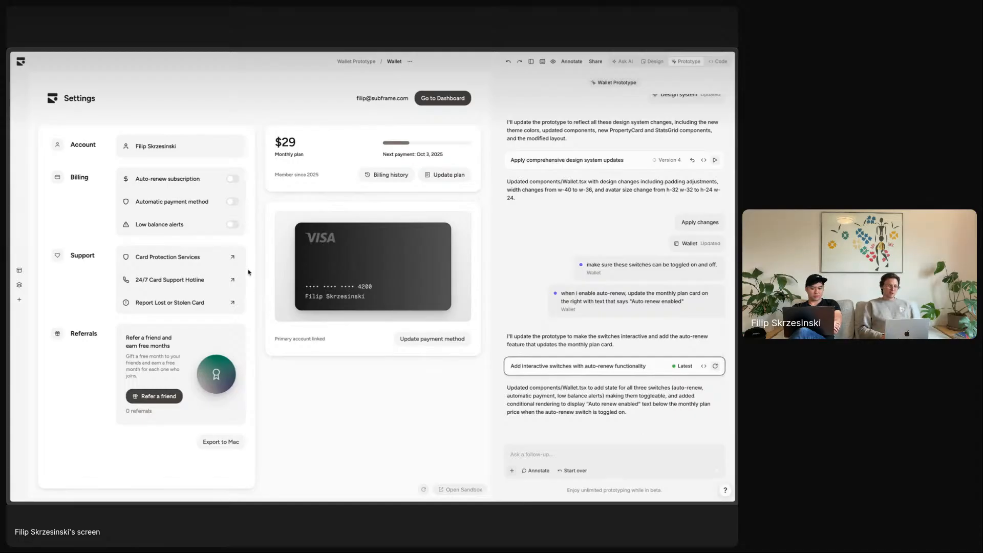
click(235, 180)
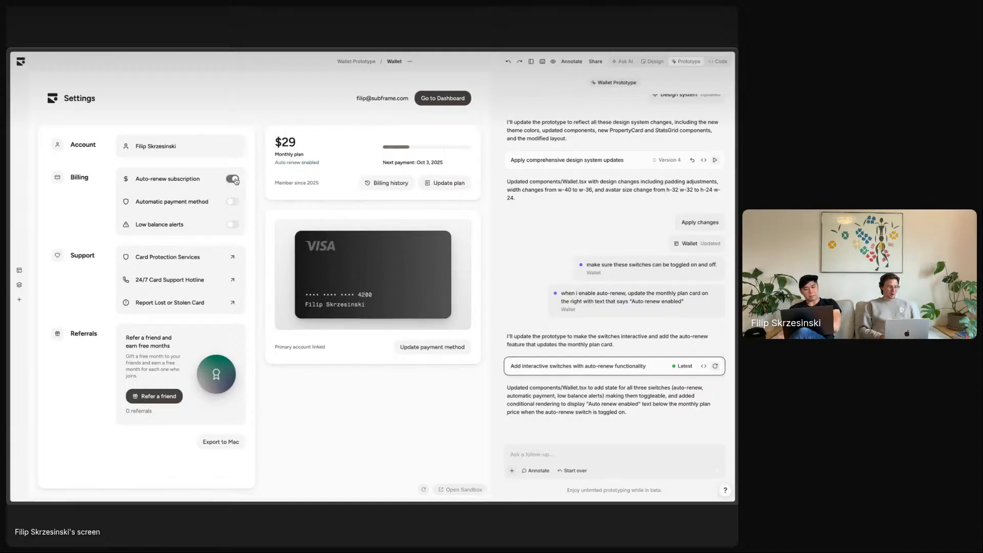
drag(281, 162, 330, 164)
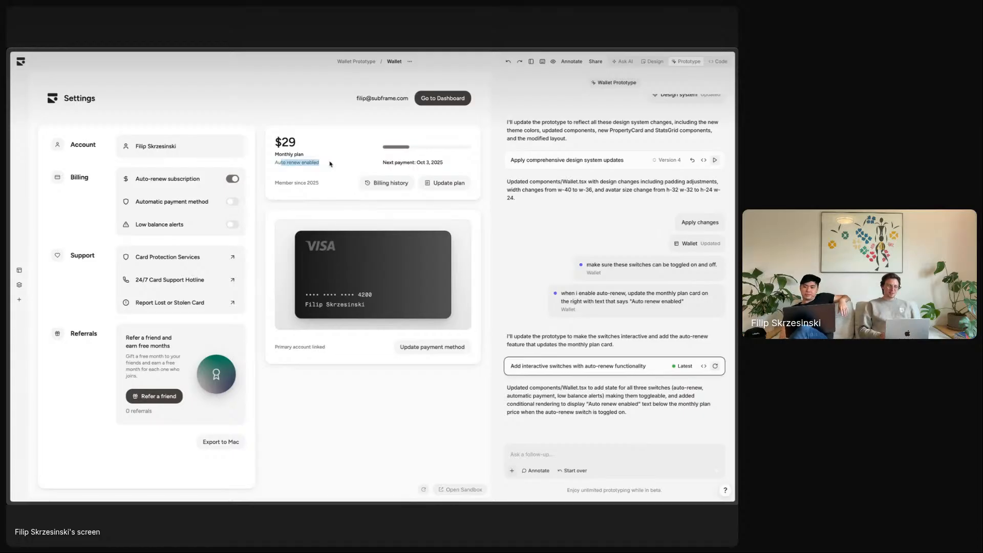
click(330, 163)
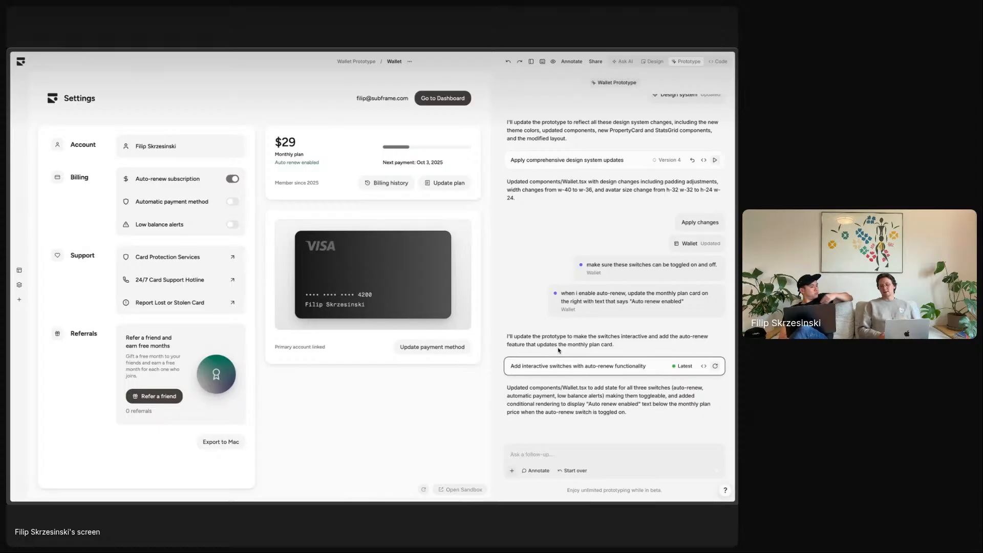
triple_click(328, 165)
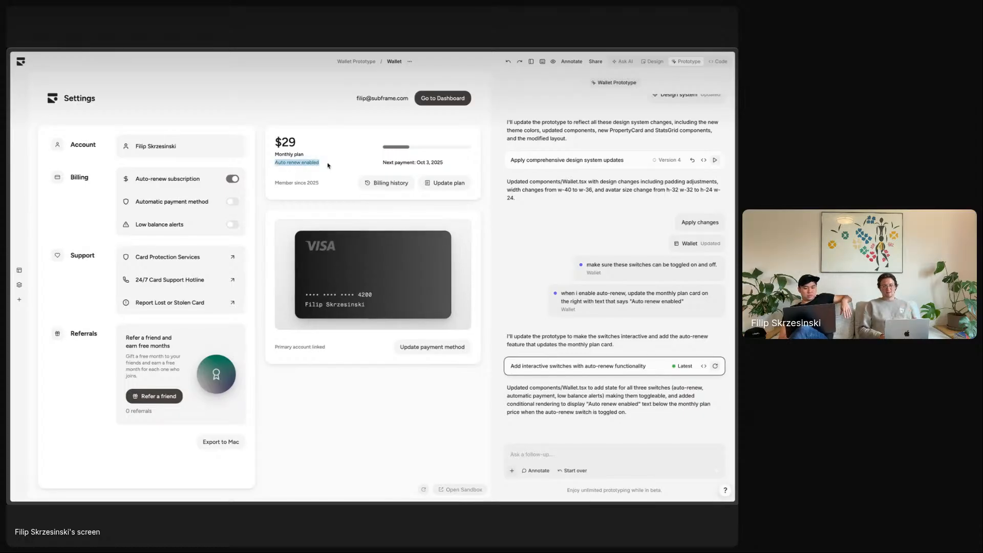
click(328, 166)
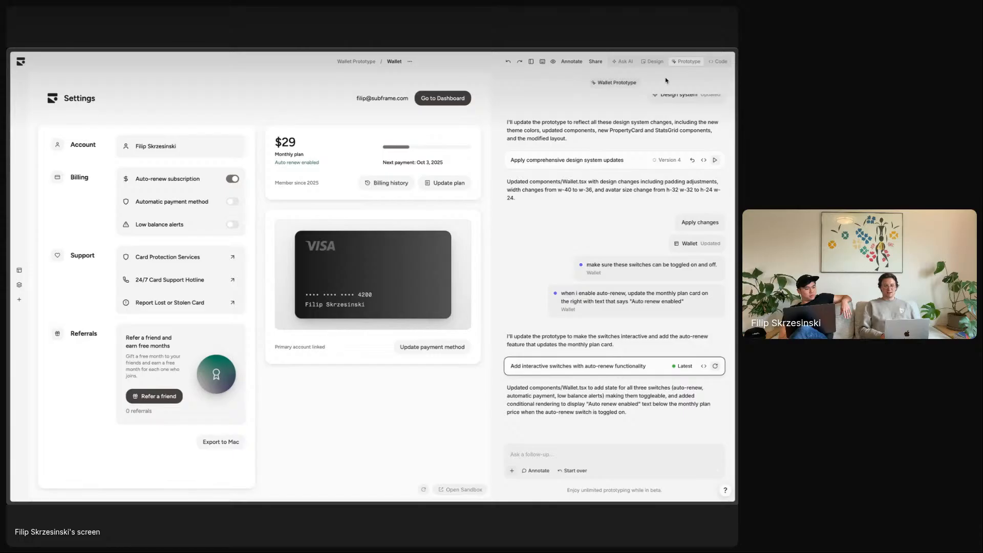
- Add a green success Badge labelled 'Auto-renewed' next to the $29 price
click(657, 62)
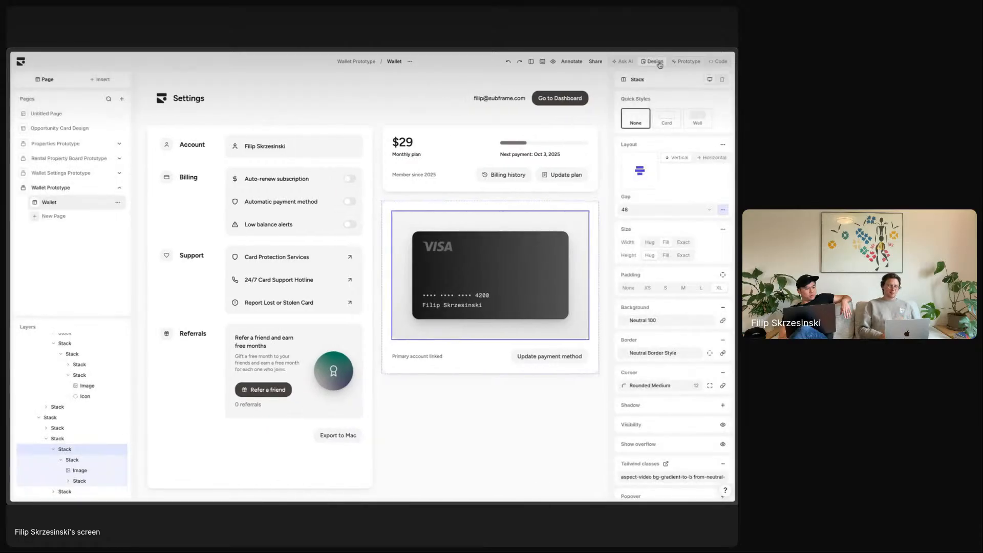
double_click(407, 141)
click(420, 143)
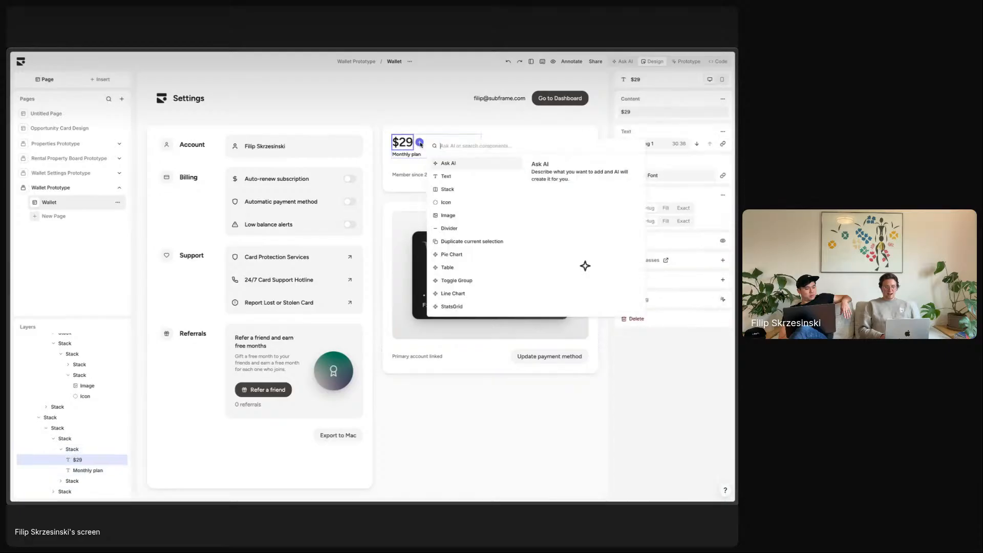
text(bad)
key(Return)
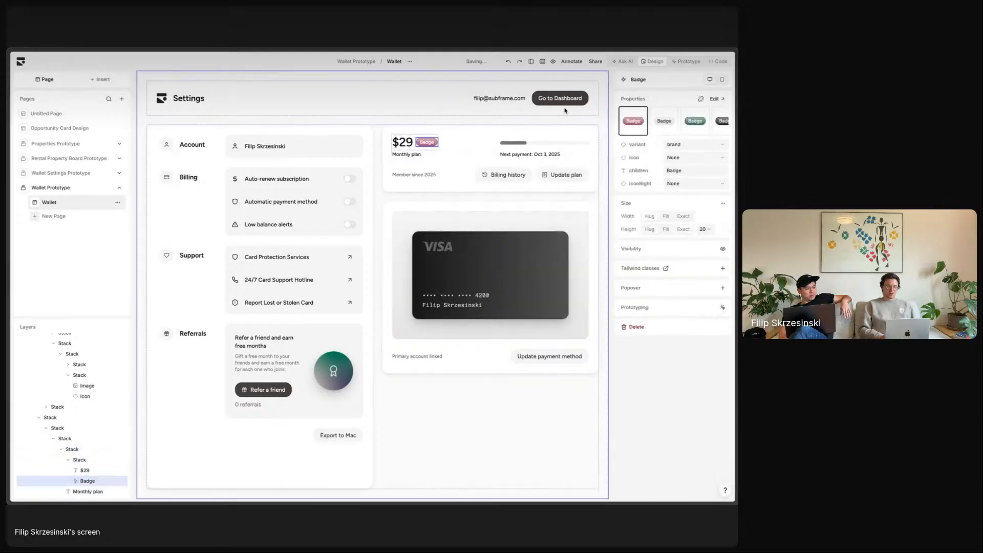
click(695, 121)
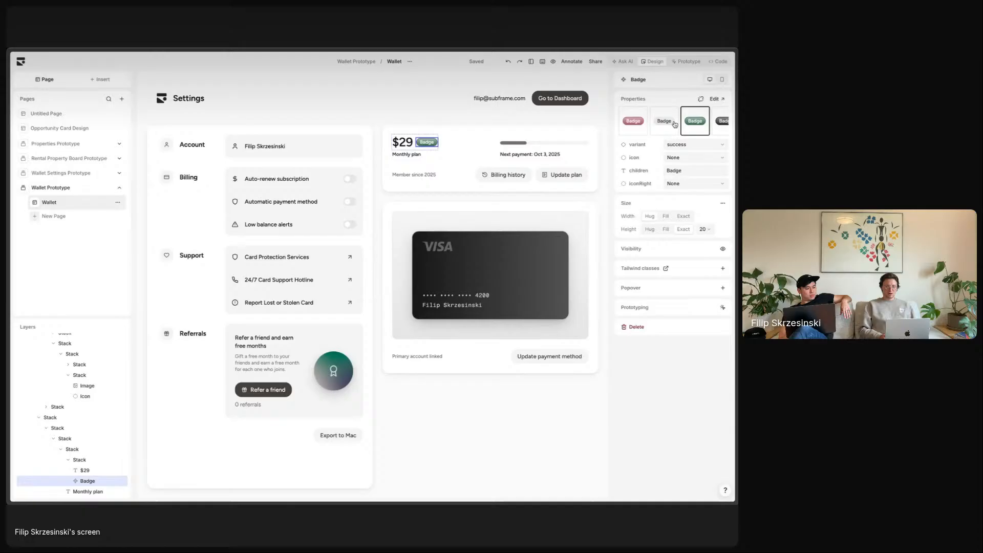
double_click(427, 143)
text(Auto-renewed)
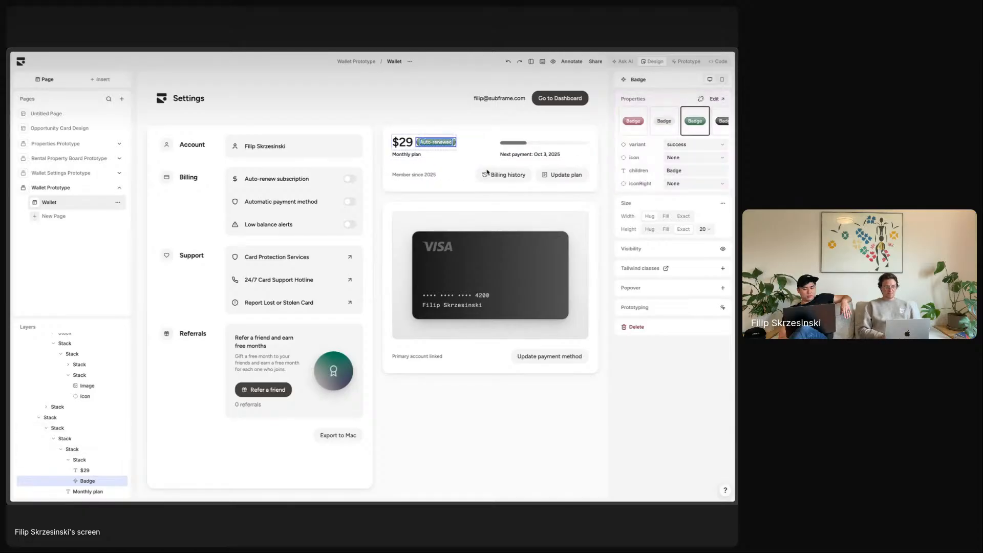
key(Escape)
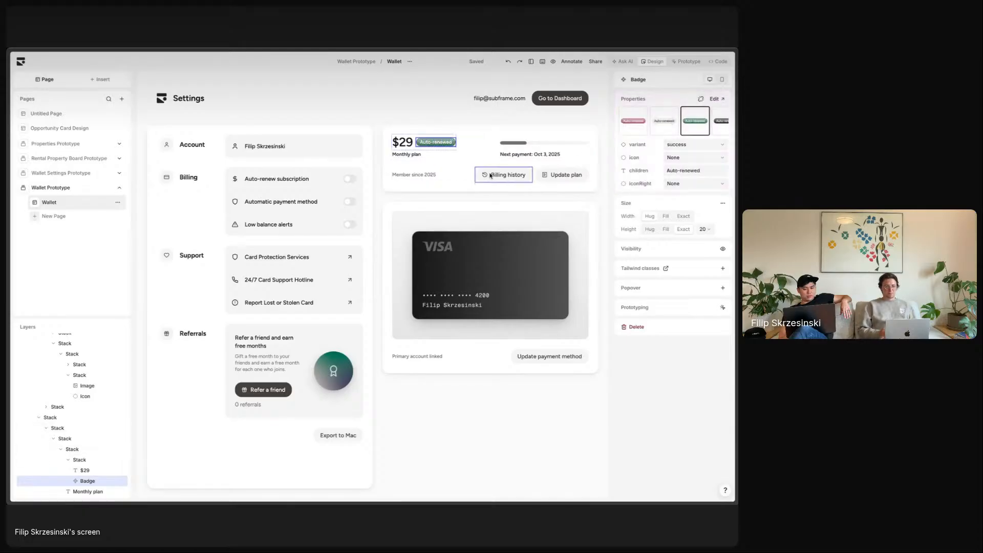
click(610, 168)
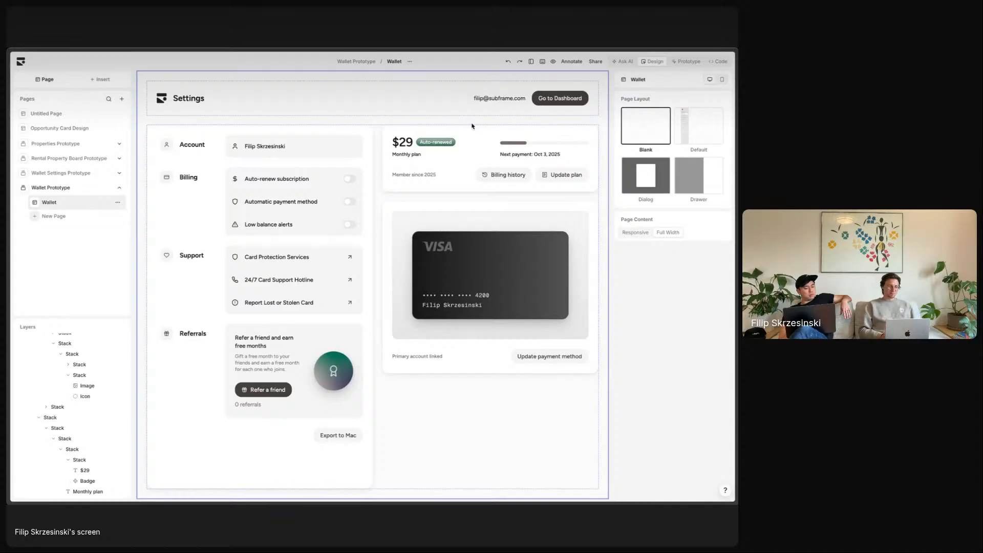
- Select the page contents container and right-hand card column, then return to the prototype
click(415, 120)
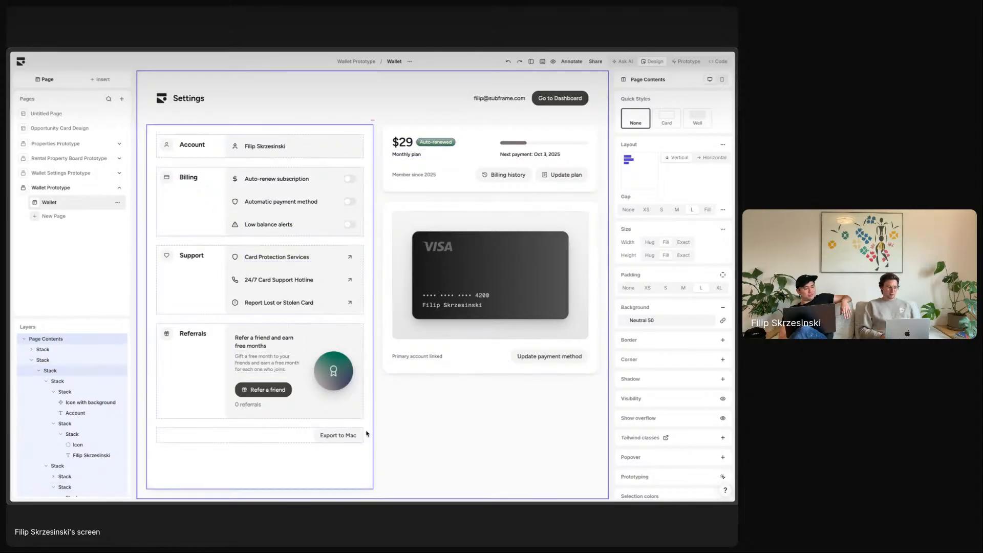
click(437, 382)
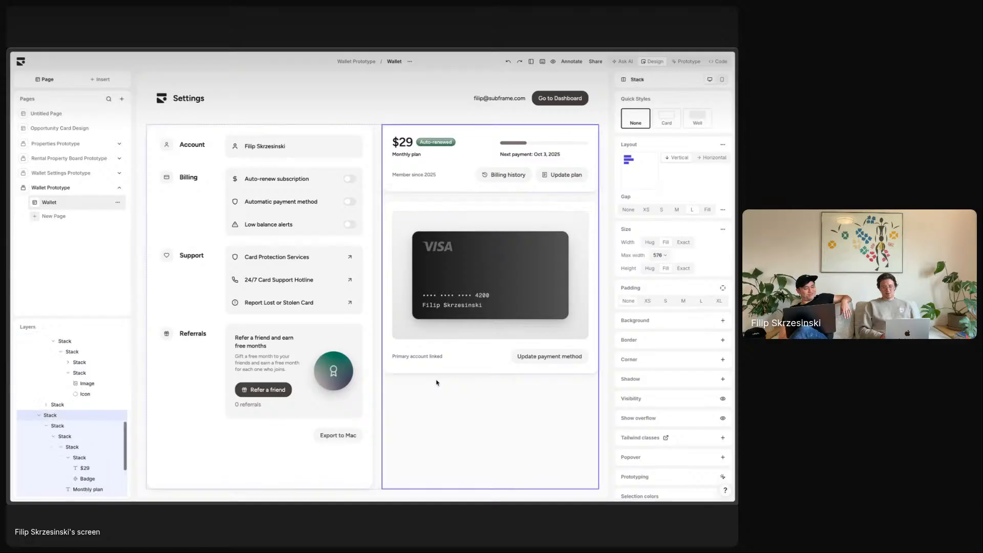
click(607, 126)
click(695, 61)
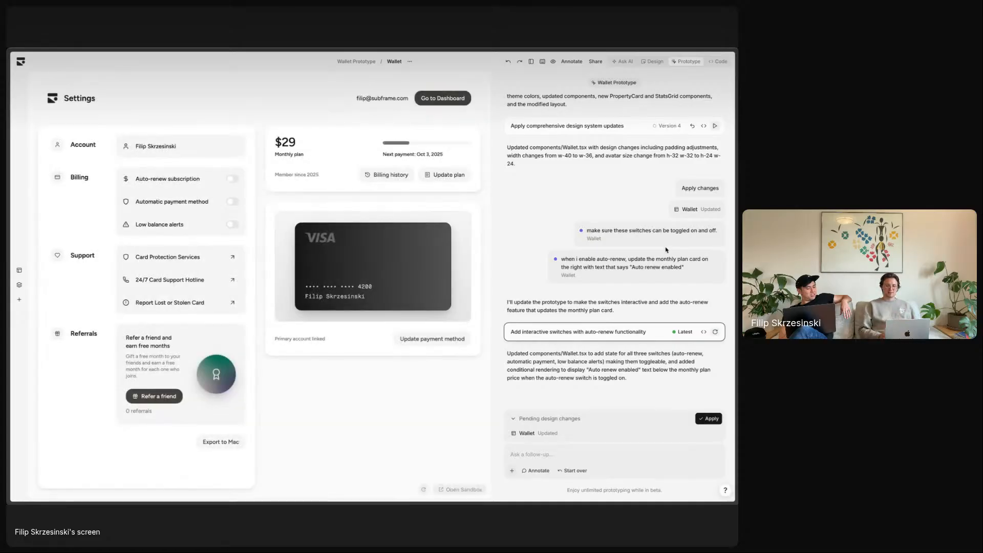
drag(688, 333, 676, 332)
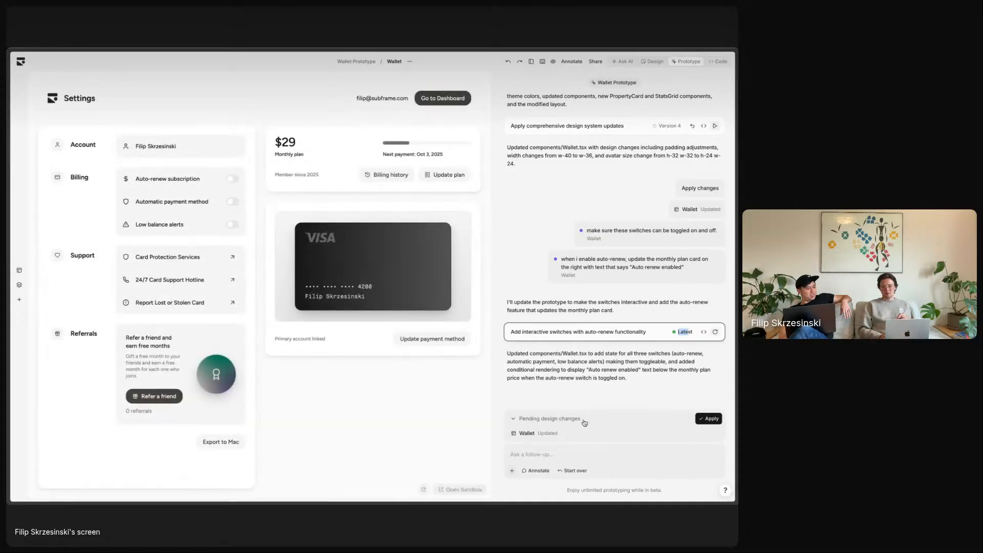
click(595, 393)
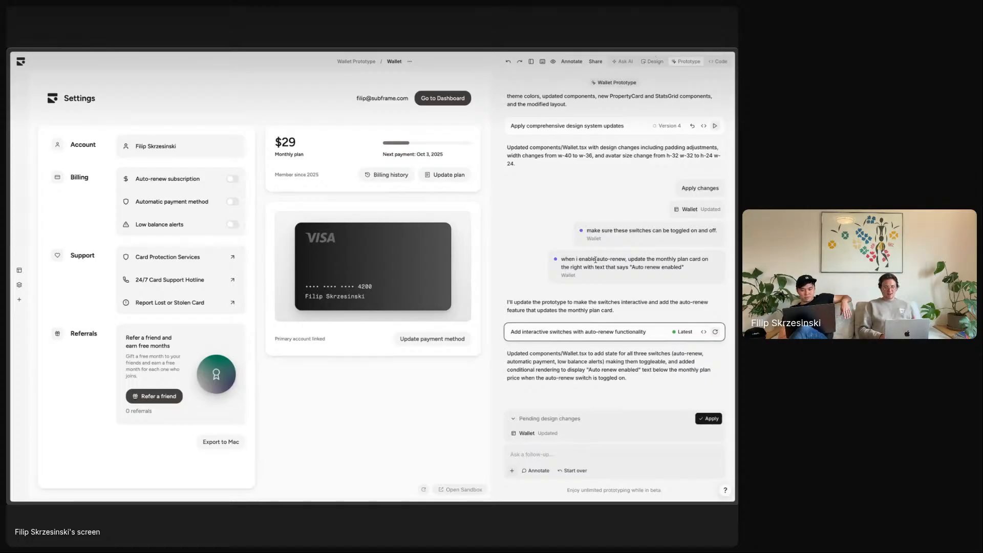
- Revise the auto-renew annotation to end 'to show the Auto-renewed badge' and save
click(572, 62)
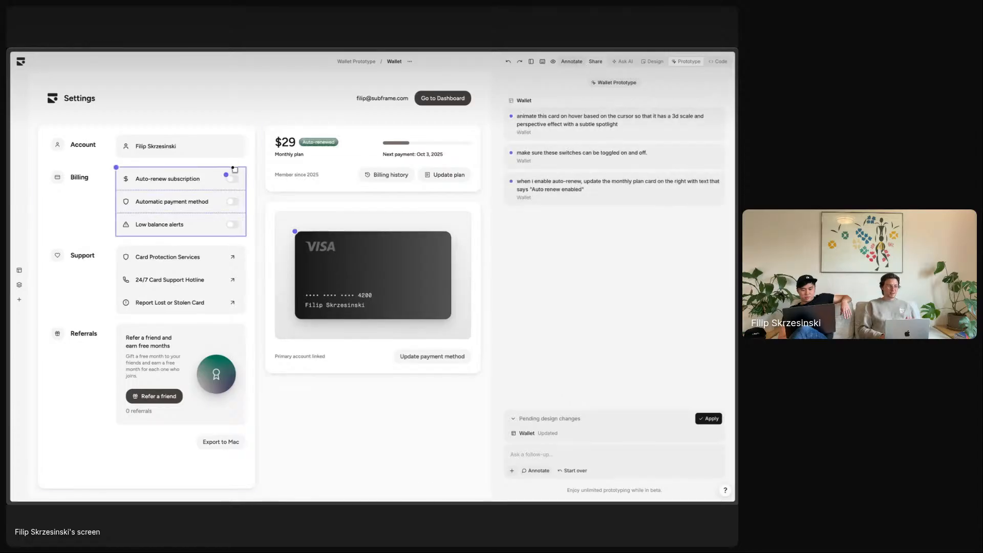
click(227, 176)
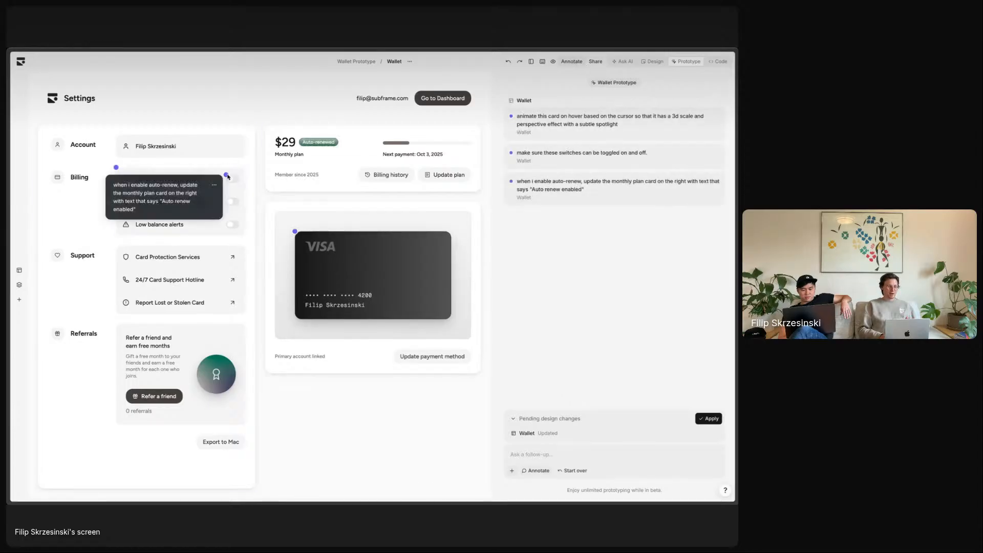
click(228, 176)
click(185, 192)
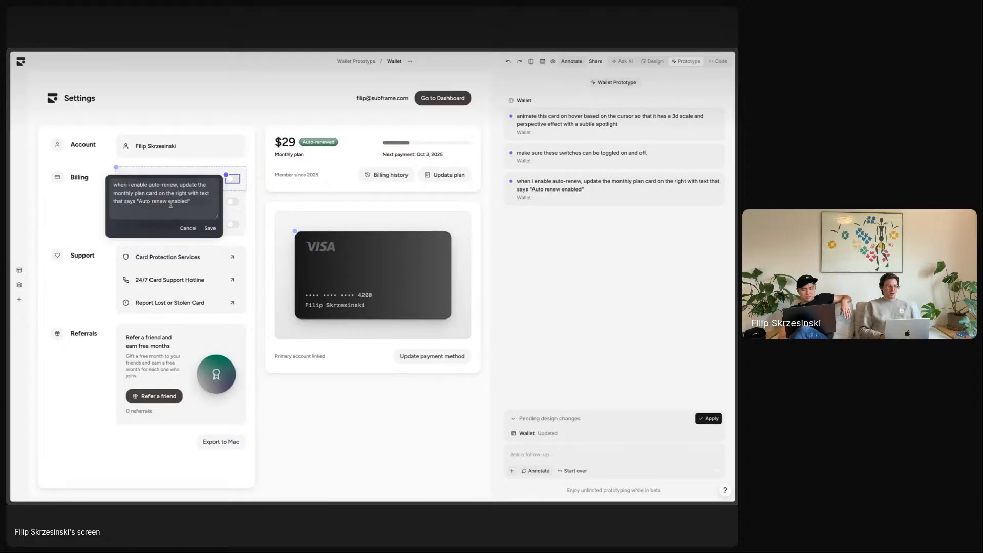
drag(159, 193, 210, 201)
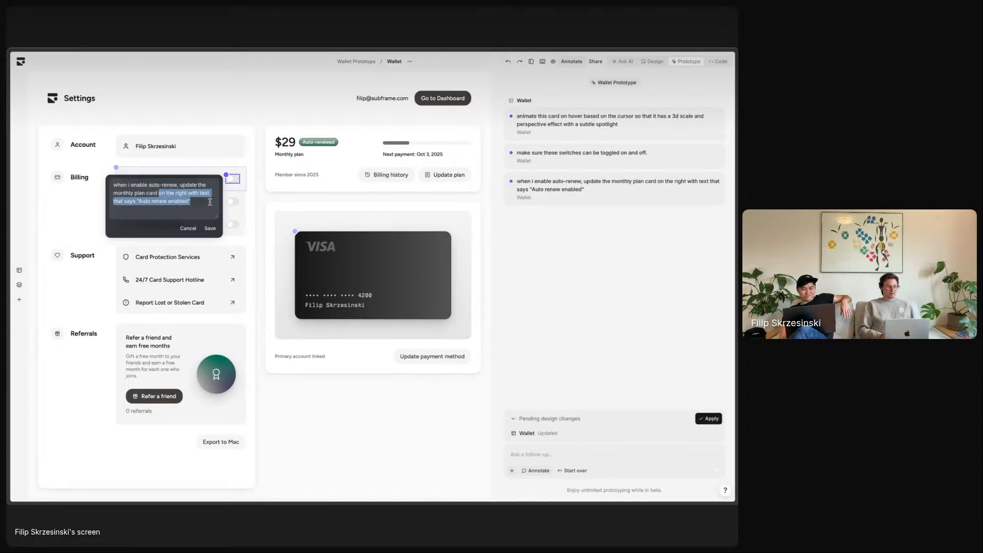
text(to show the A)
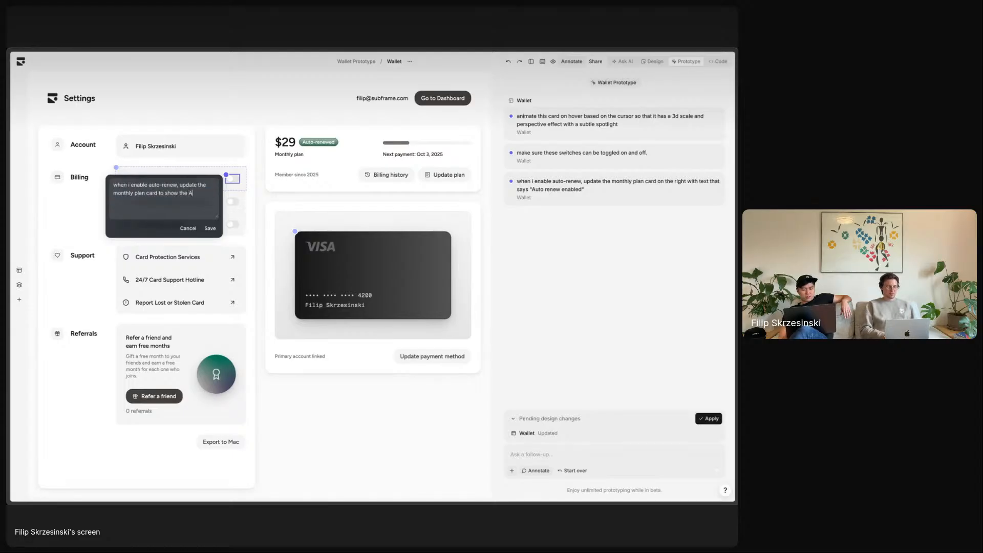
text(uto-renewed badge)
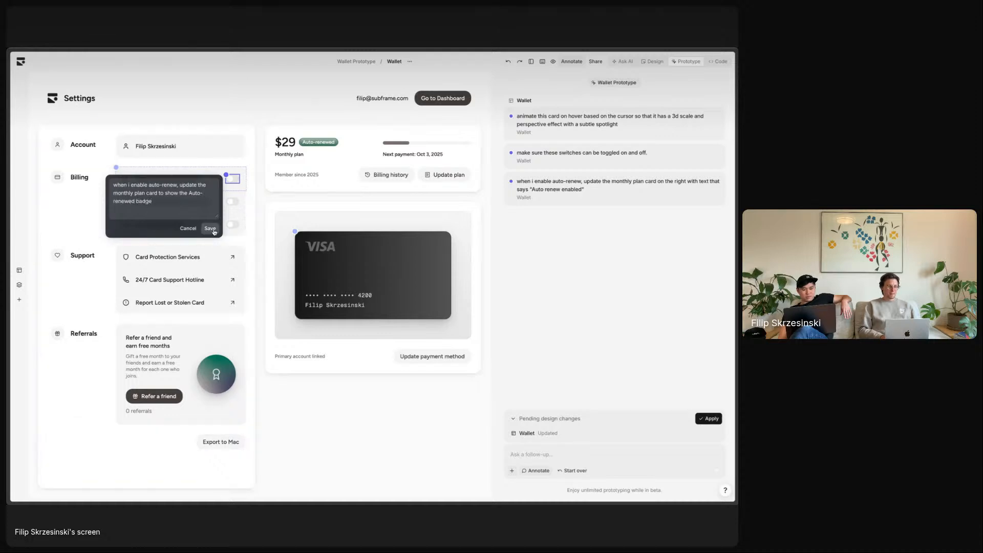
click(210, 229)
- Annotate the Auto-renewed badge: 'hide this unless auto-renew is enabled'
click(319, 141)
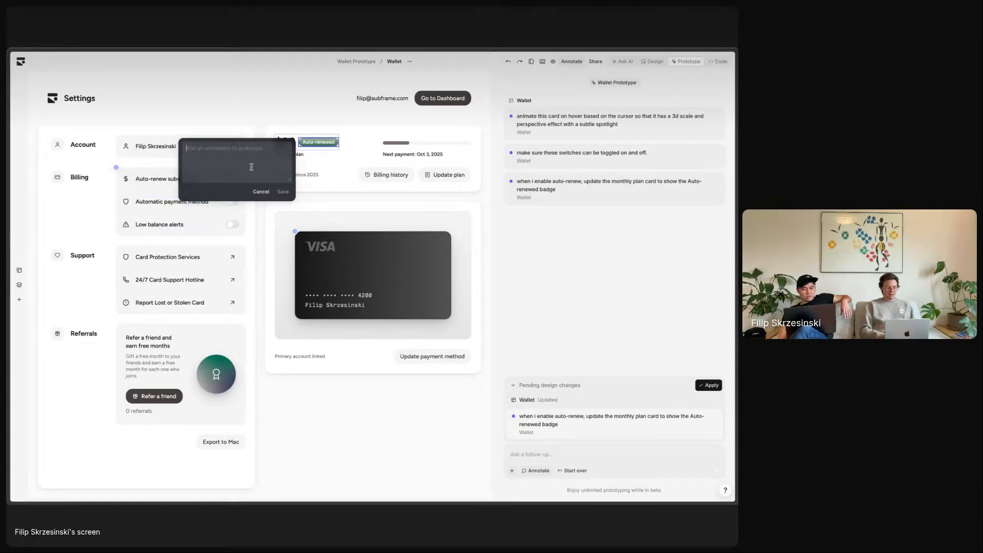
text(hide this unle)
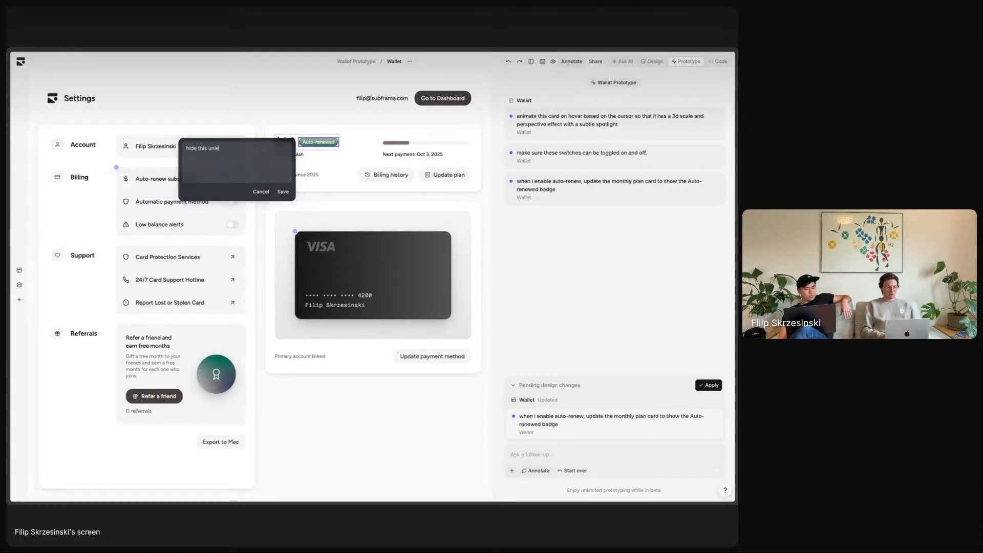
text(ss auto-renew is)
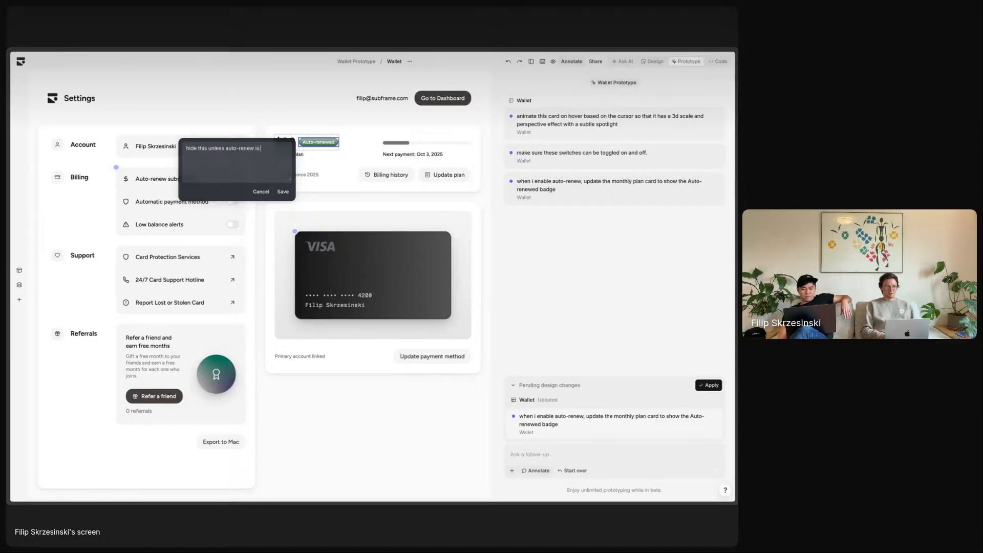
text( enabled)
click(283, 191)
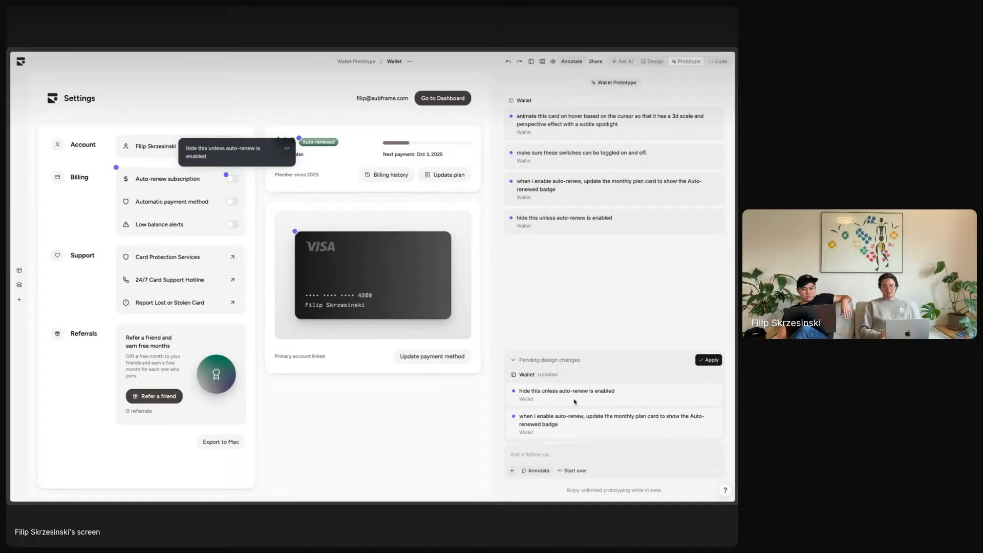
- Apply the pending badge annotations so the AI builds the conditional Auto-renewed badge
click(709, 360)
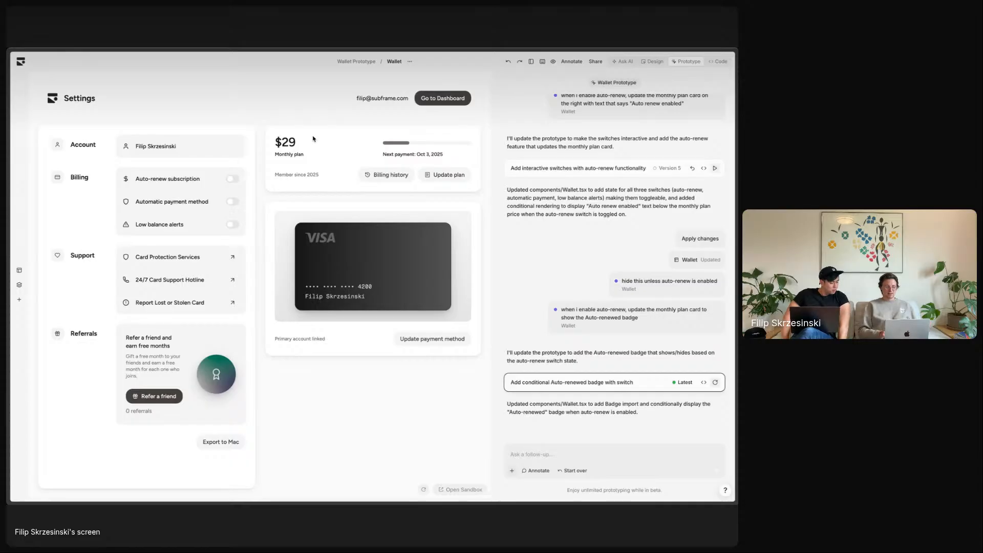
- Hide the chat panel and try the automatic payment method switch on, then off
click(531, 62)
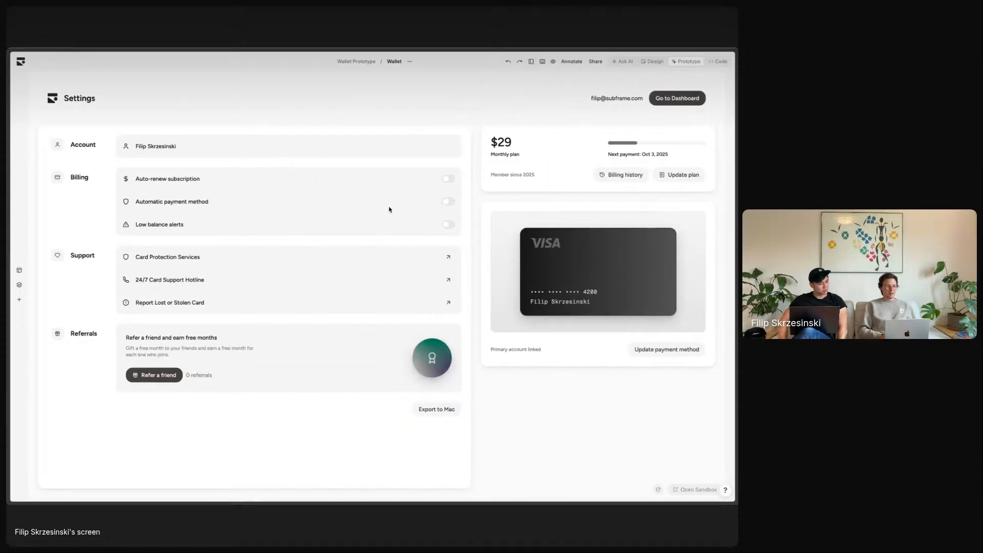
click(448, 202)
click(449, 201)
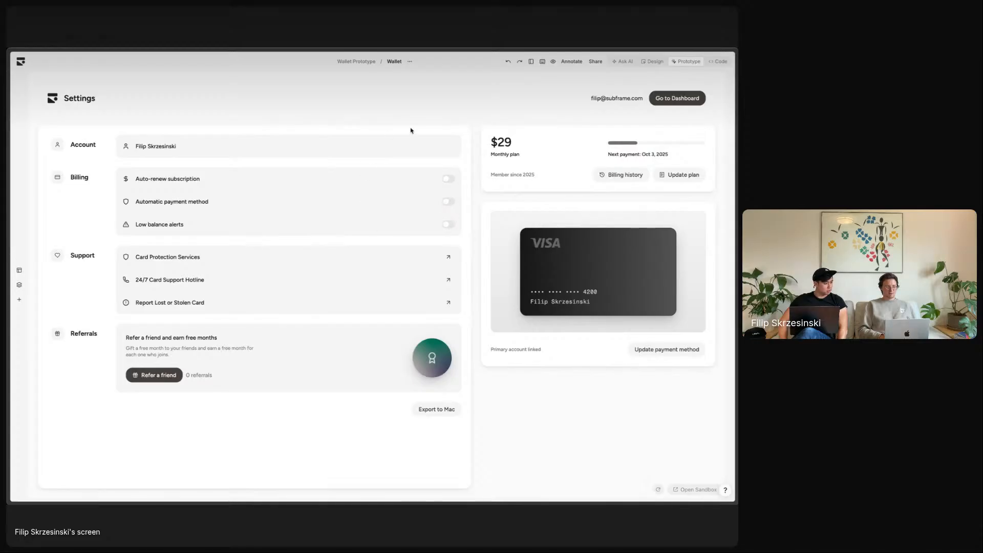
- Toggle Auto-renew subscription on and off to test the Auto-renewed badge, leaving it off
click(449, 180)
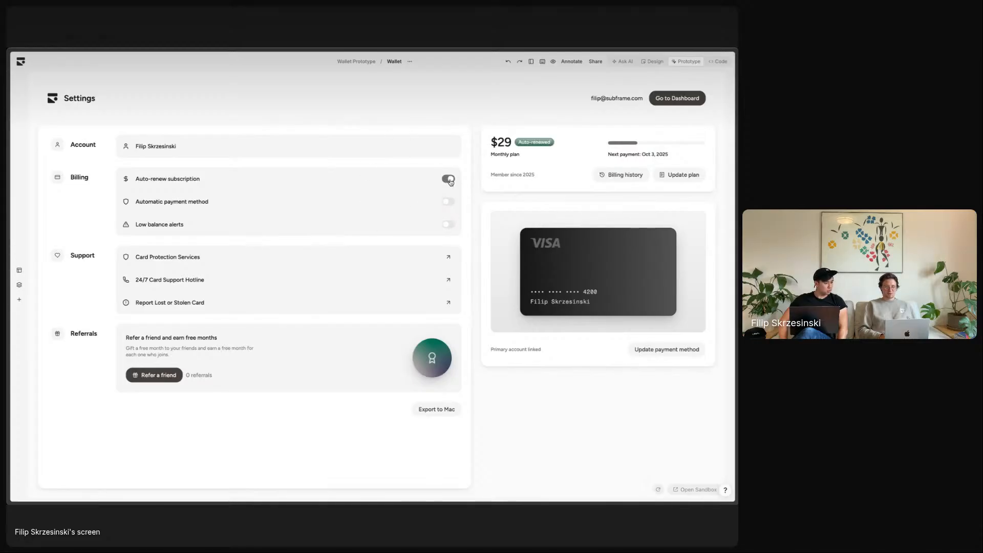
click(450, 181)
click(451, 182)
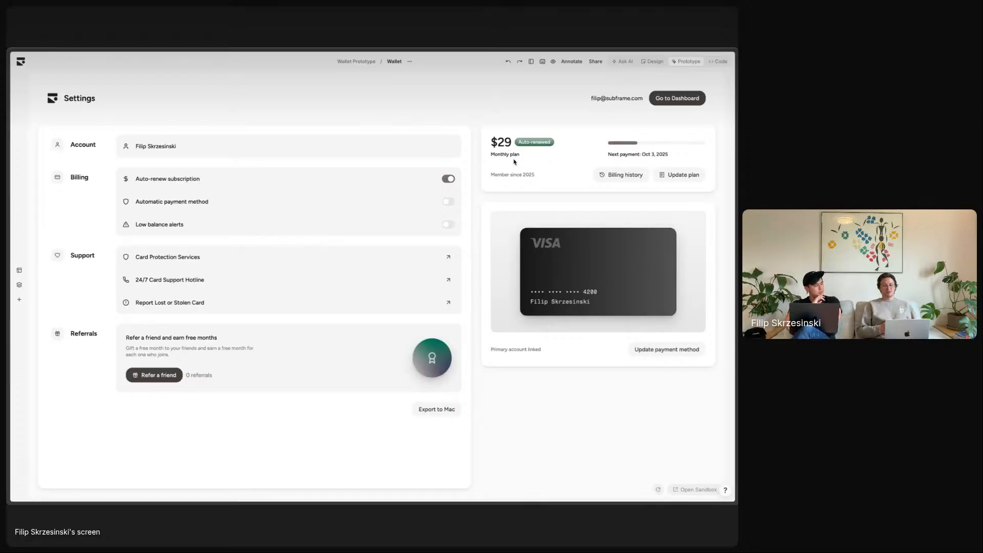
click(449, 180)
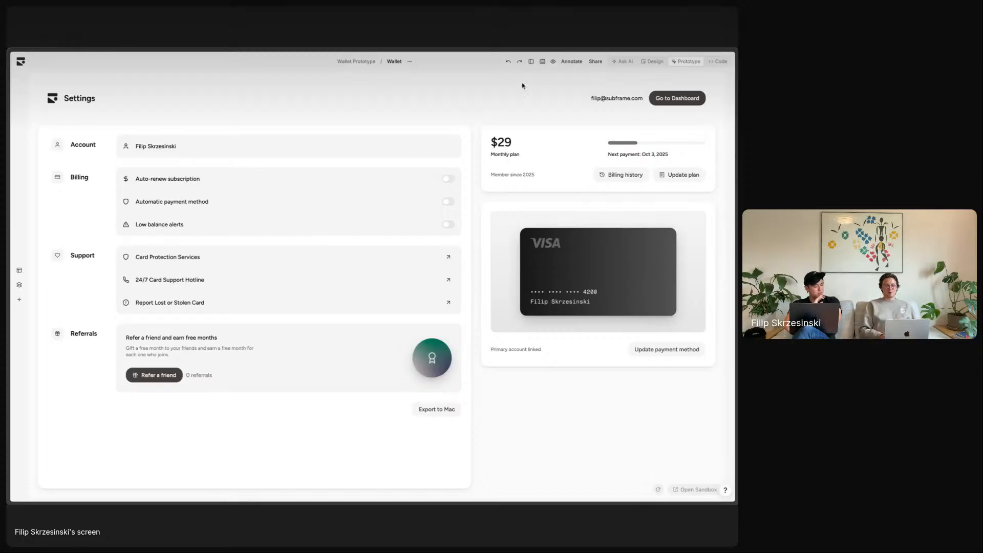
- Switch to the Design tab and bring up the Ask AI design assistant
click(652, 61)
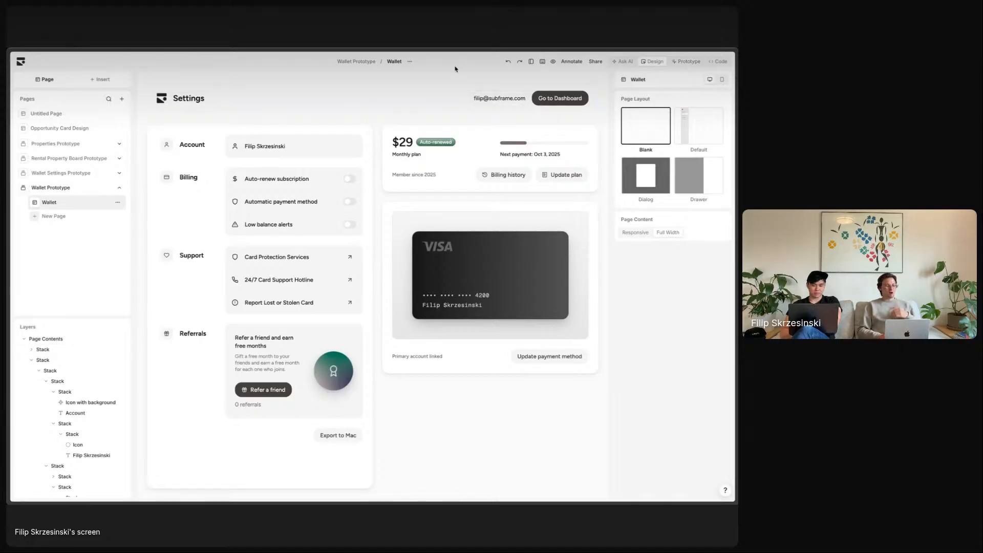
click(625, 62)
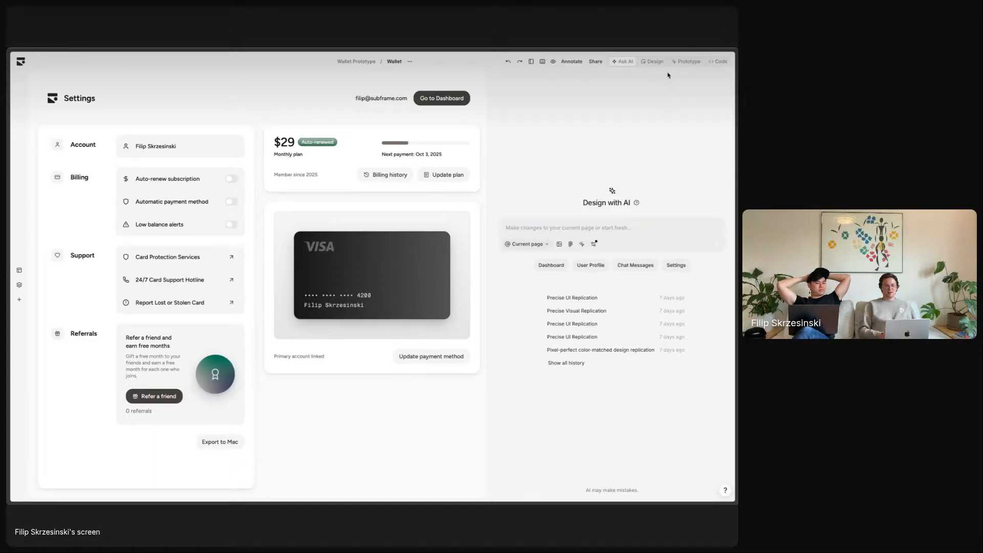
click(688, 68)
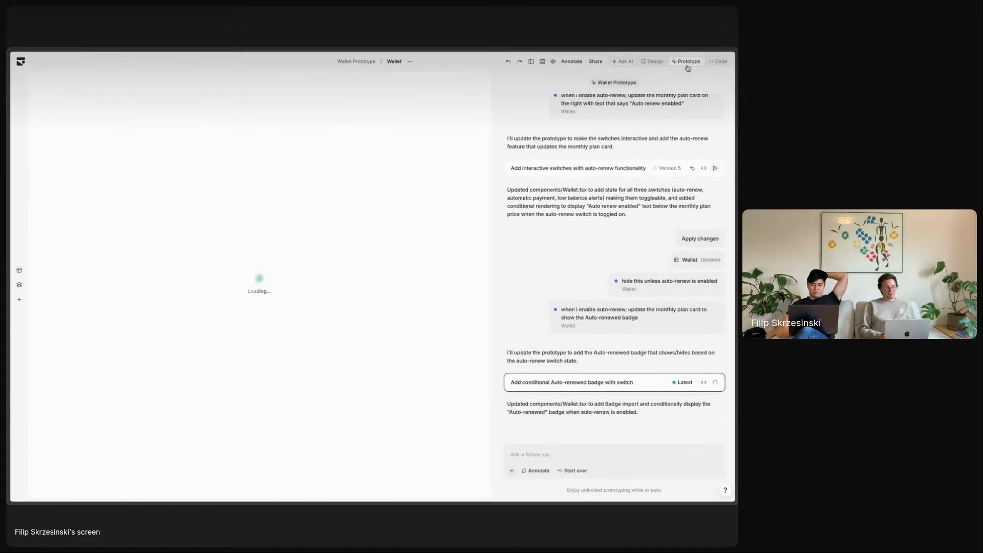
click(625, 63)
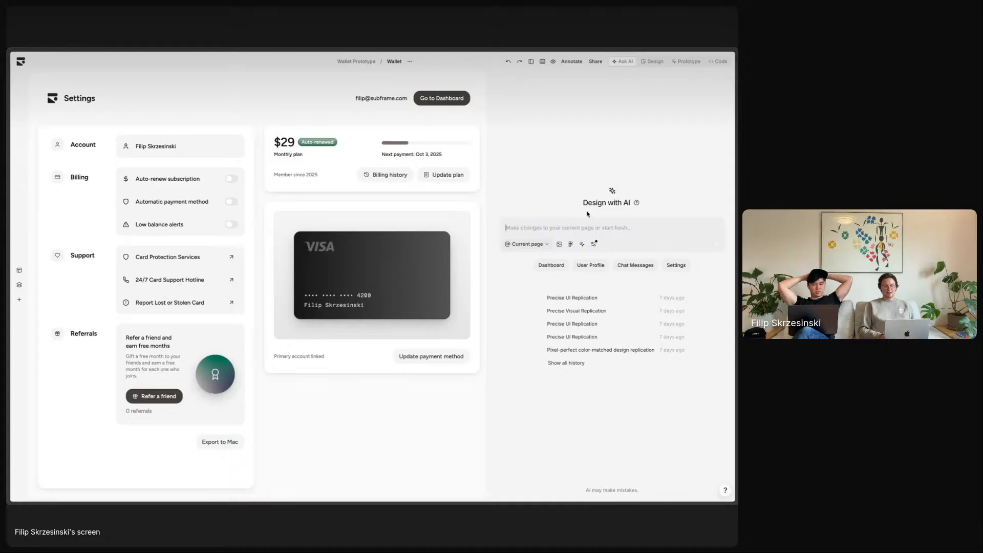
click(527, 244)
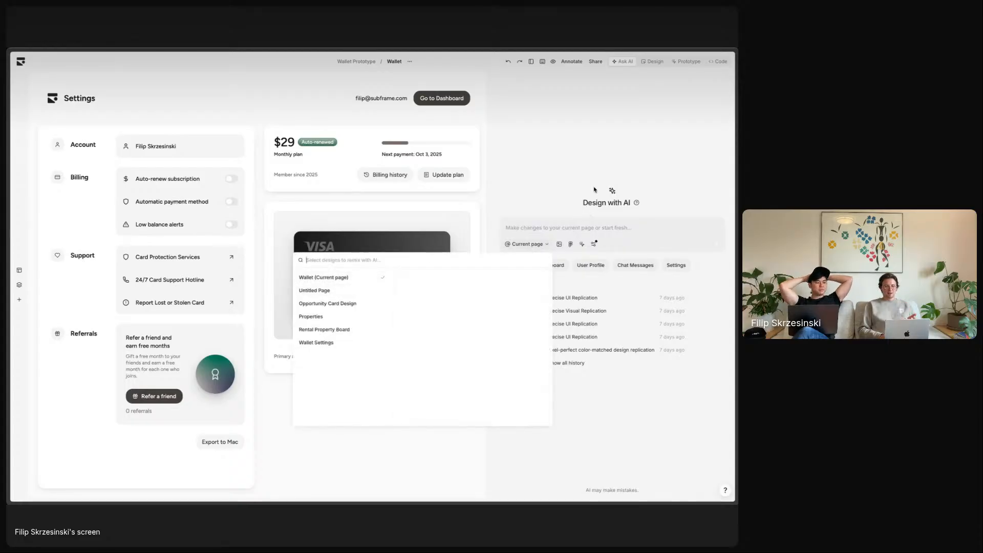
click(578, 197)
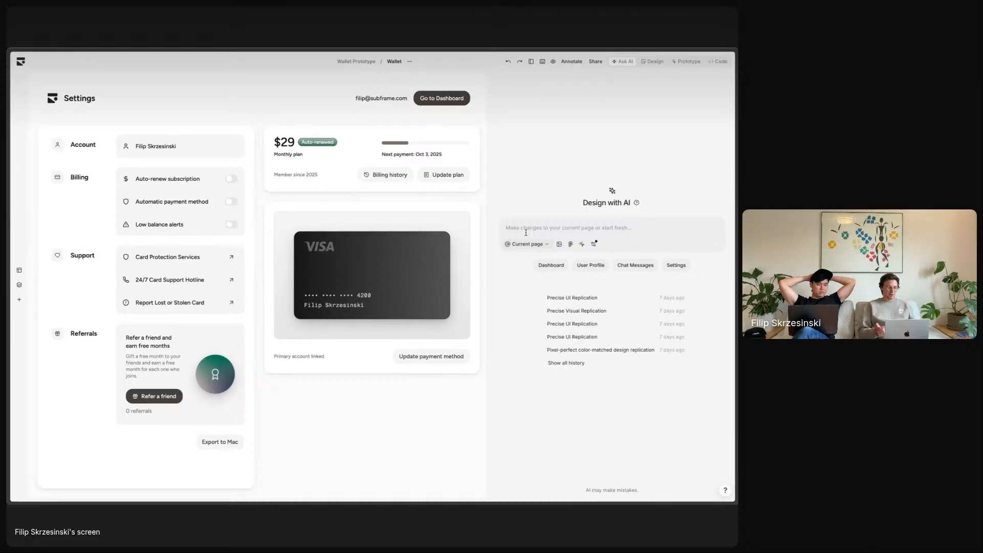
- Ask the AI for a few billing history page variations that fit these settings
text(create)
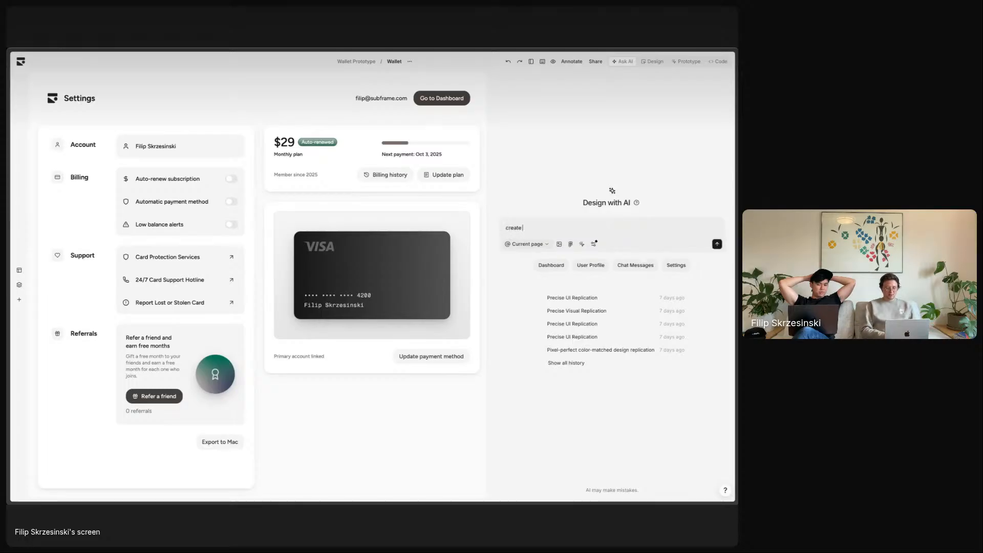
text( a few variations of a)
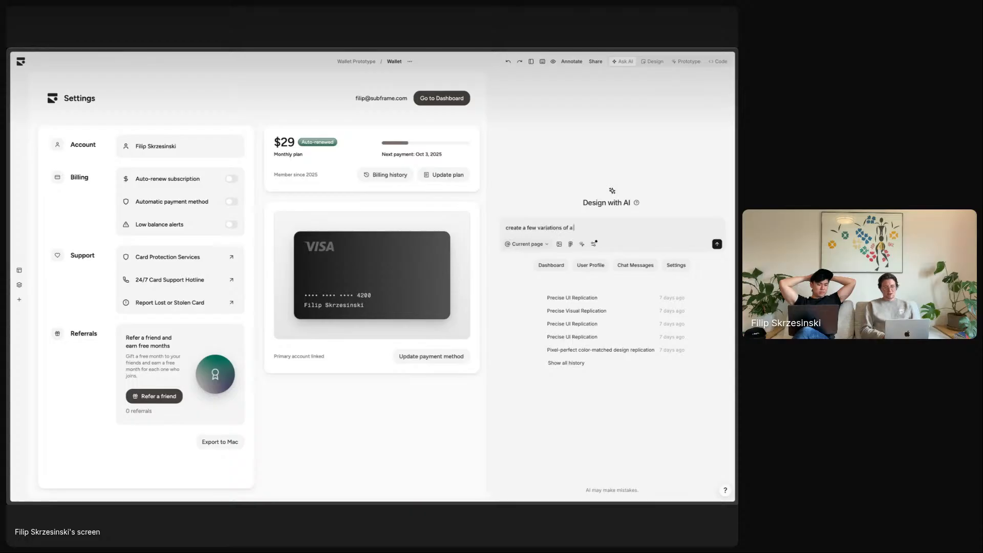
text( billing history page to add)
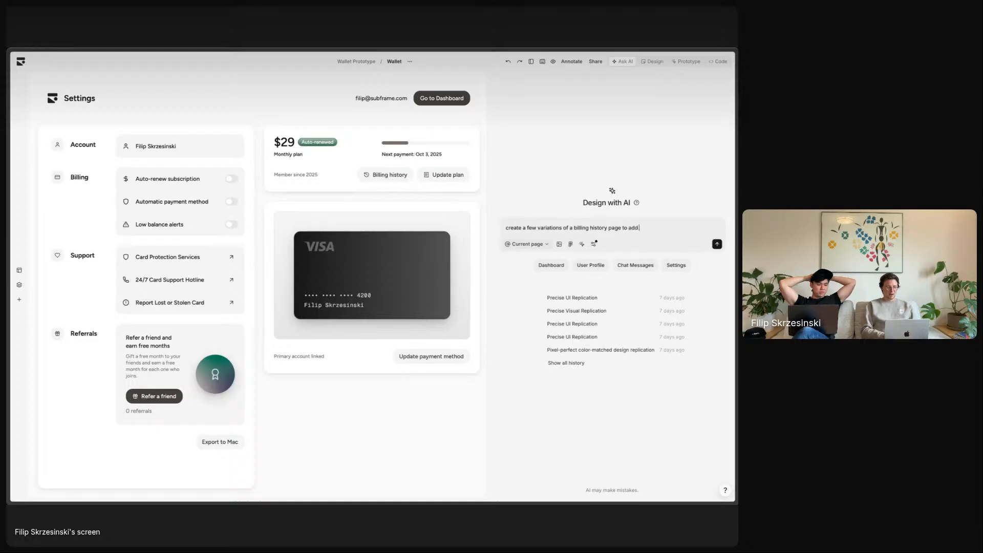
text( to these settings.)
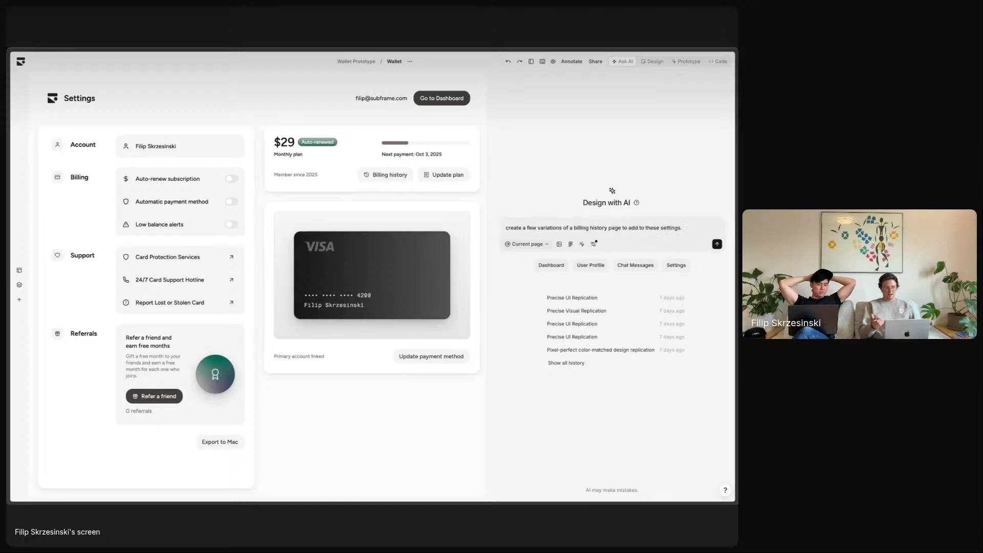
text( try to use)
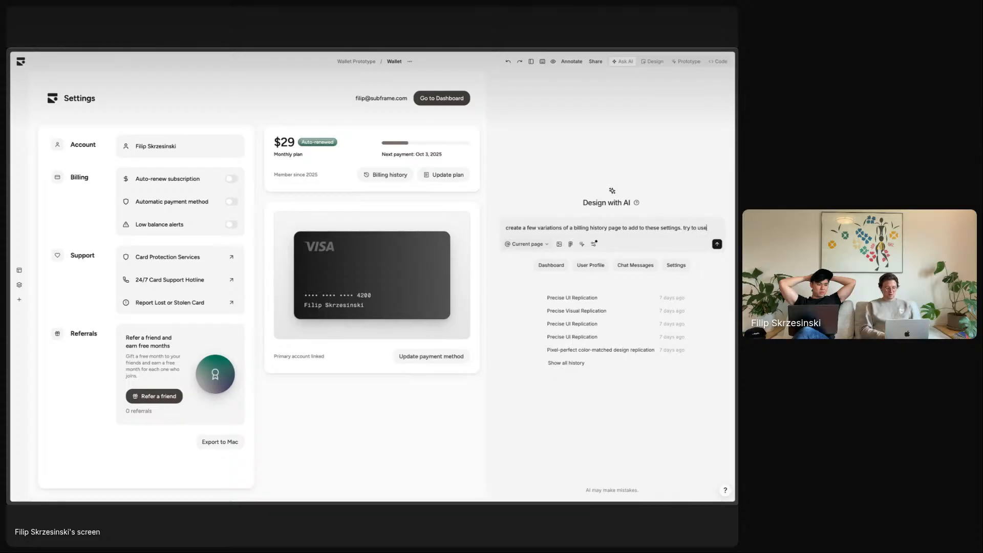
text( a similar design)
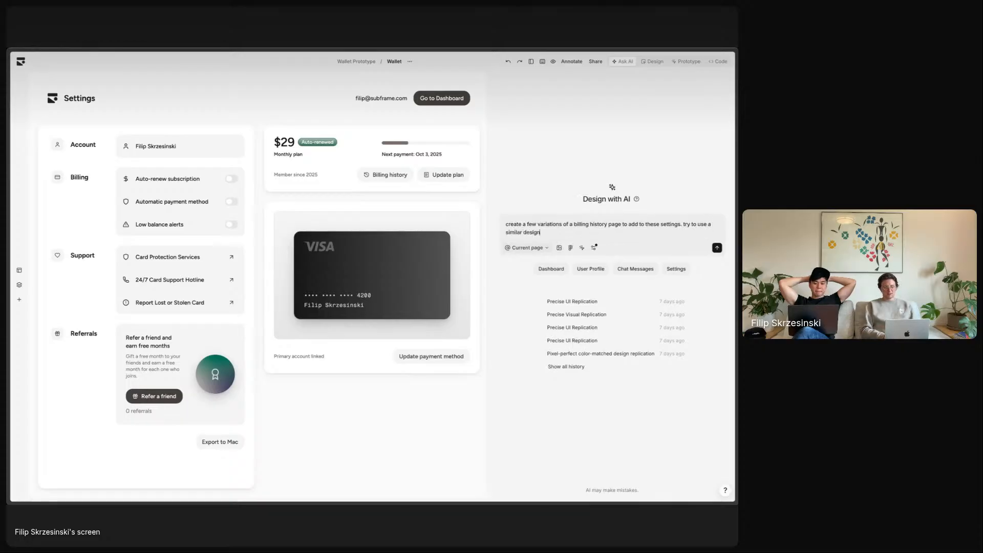
text(, but explor)
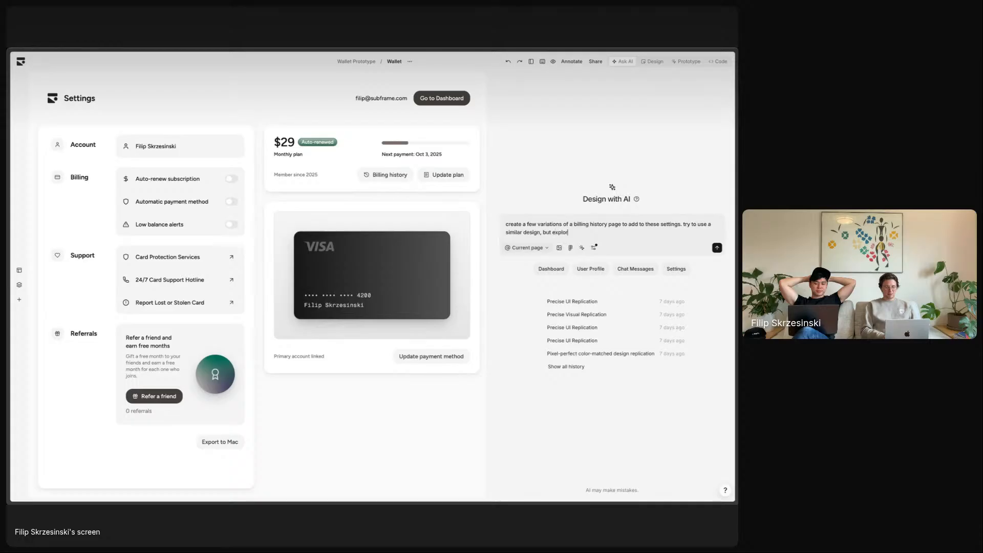
text(e different ways )
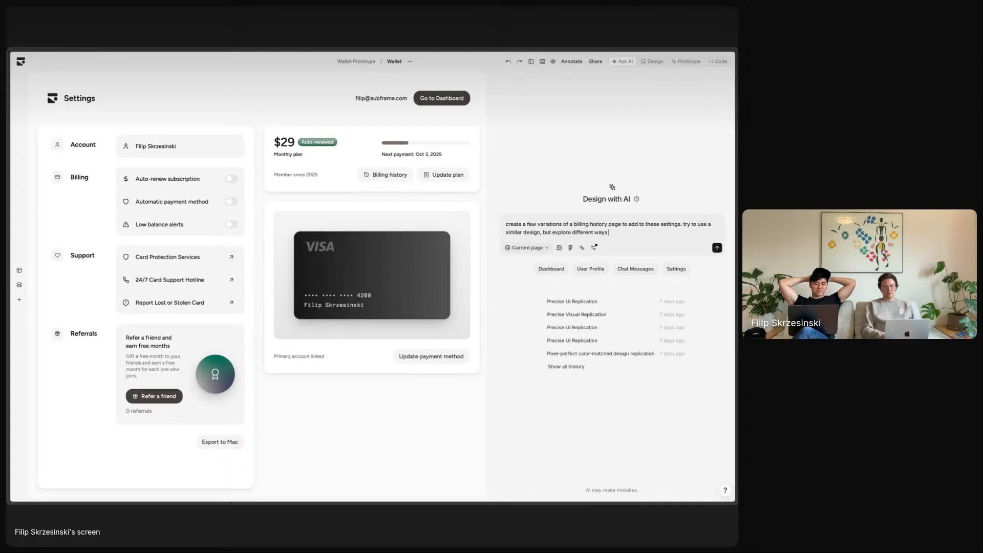
text(of presenting)
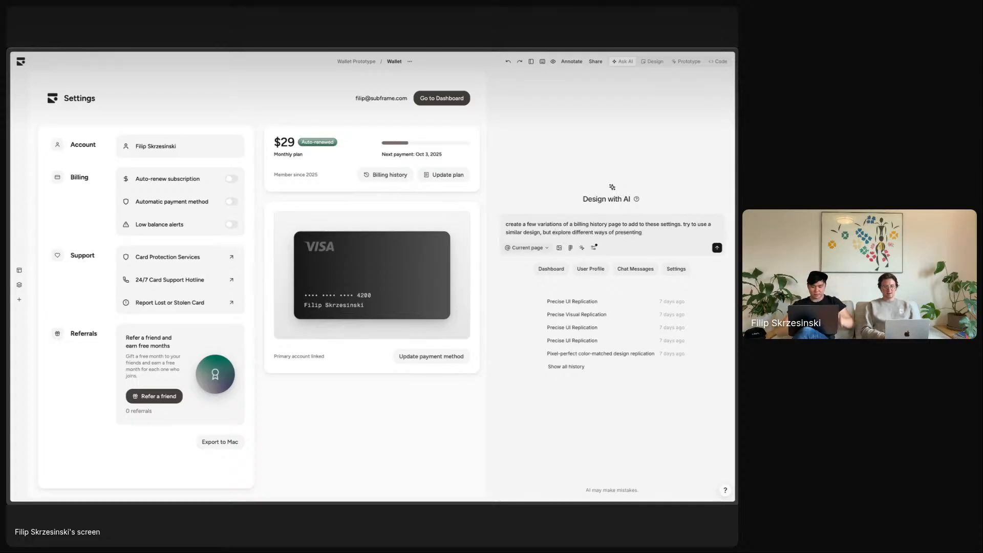
text( the billing information)
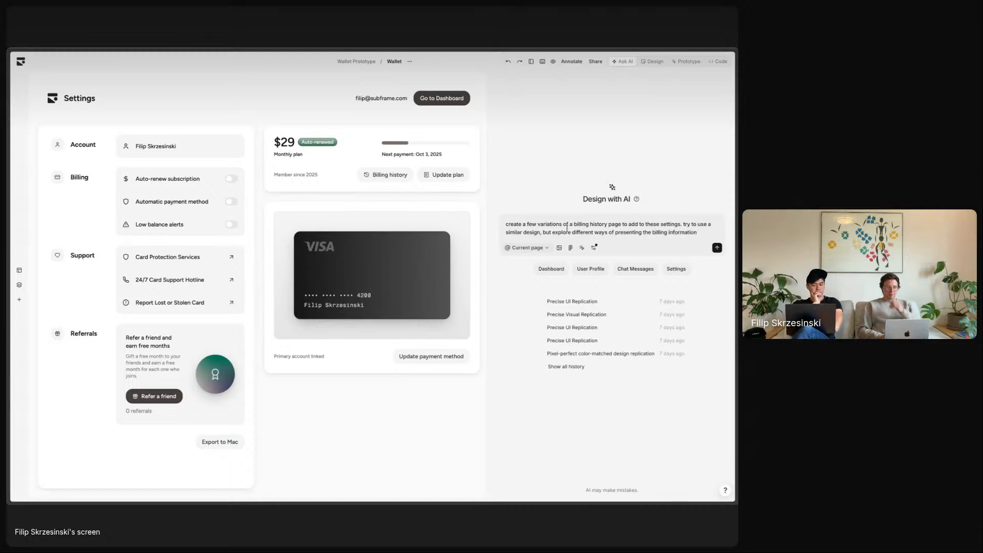
- Send the billing history request, browsing and closing the project Pages list while it generates
click(717, 249)
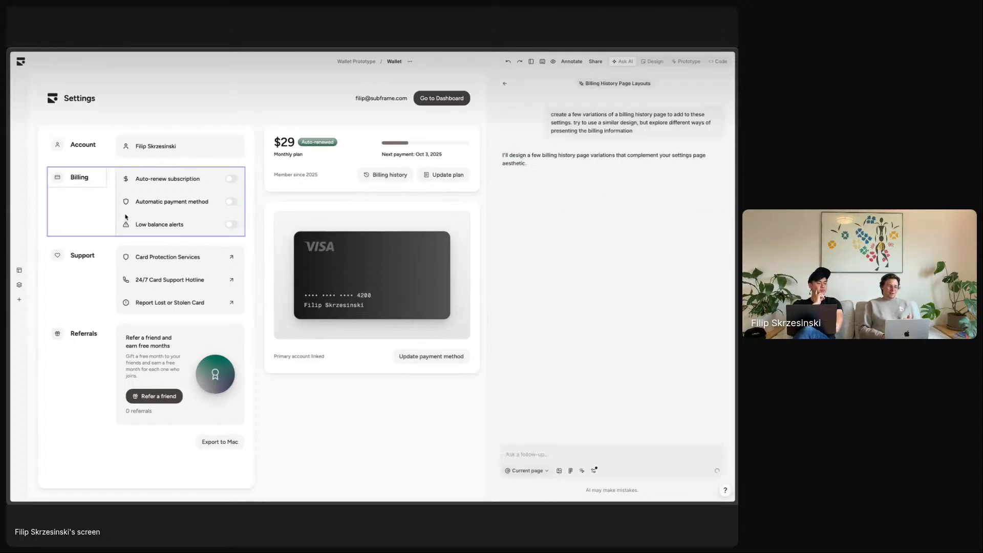
click(19, 269)
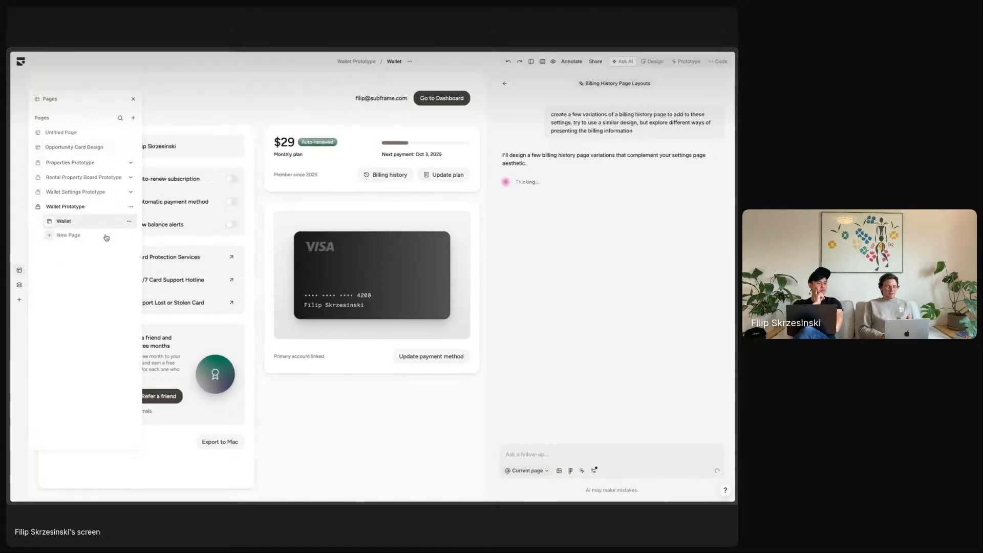
mouse_move(91, 222)
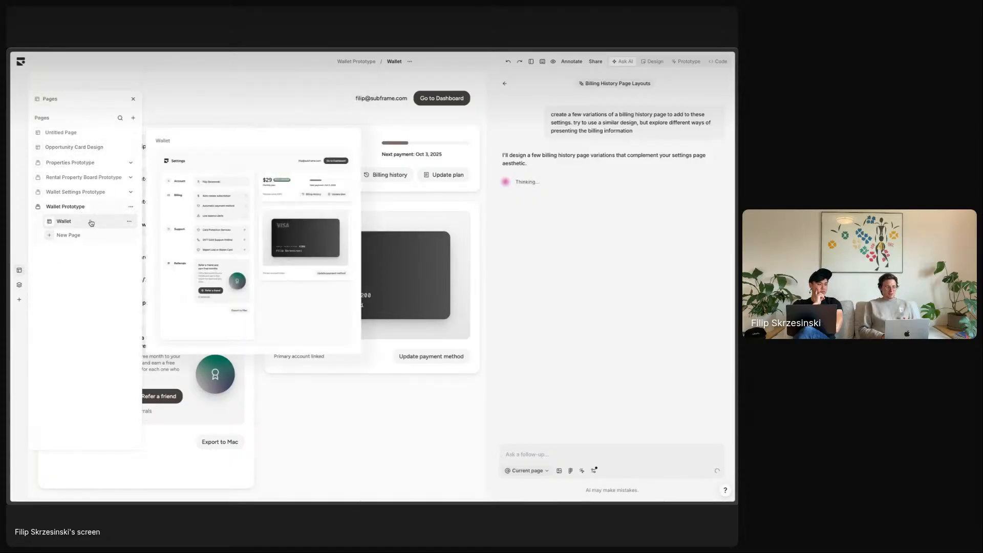
click(96, 177)
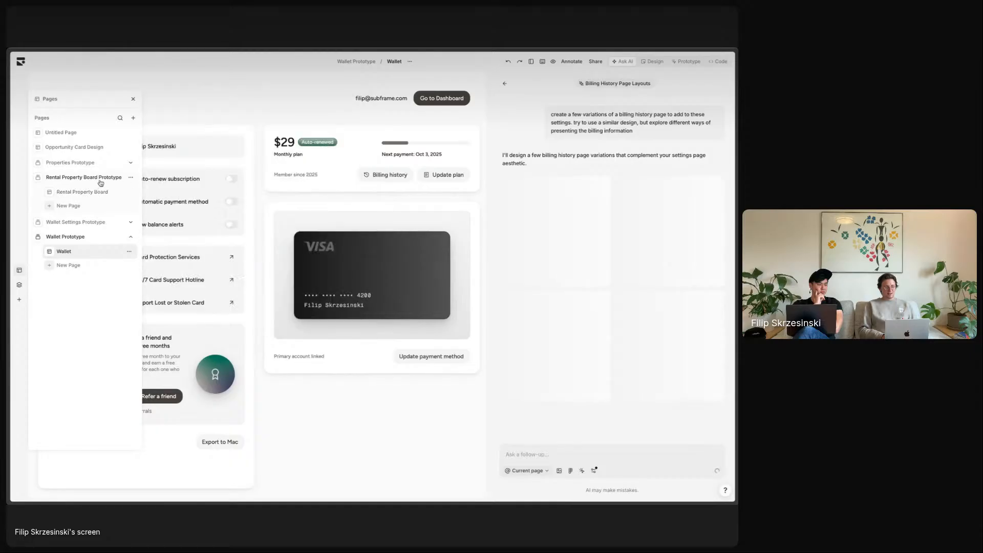
click(99, 181)
click(531, 120)
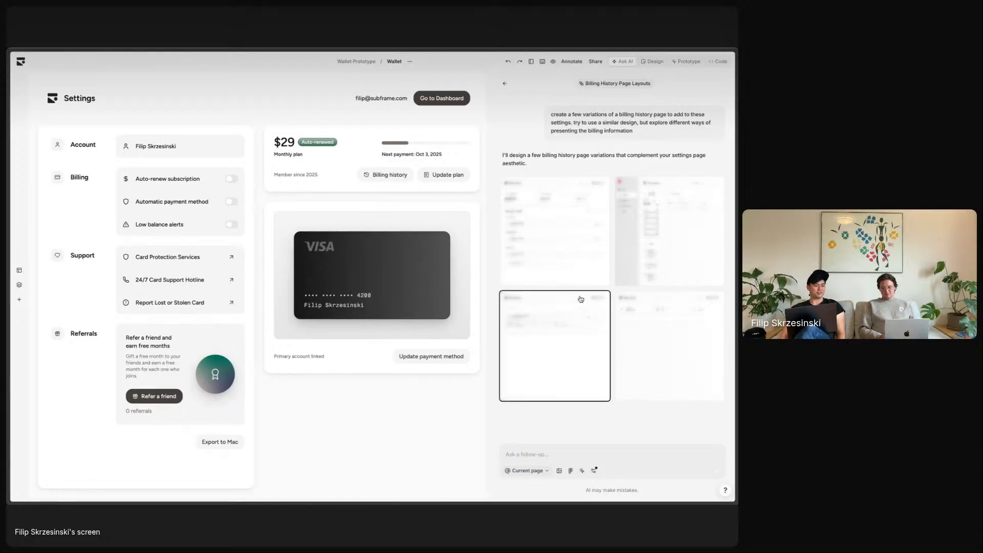
triple_click(651, 155)
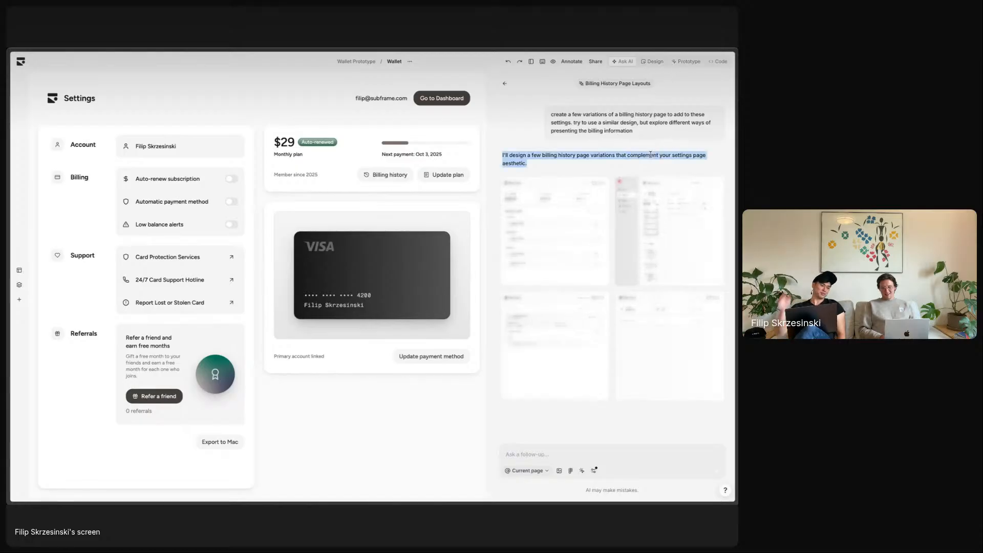
click(631, 154)
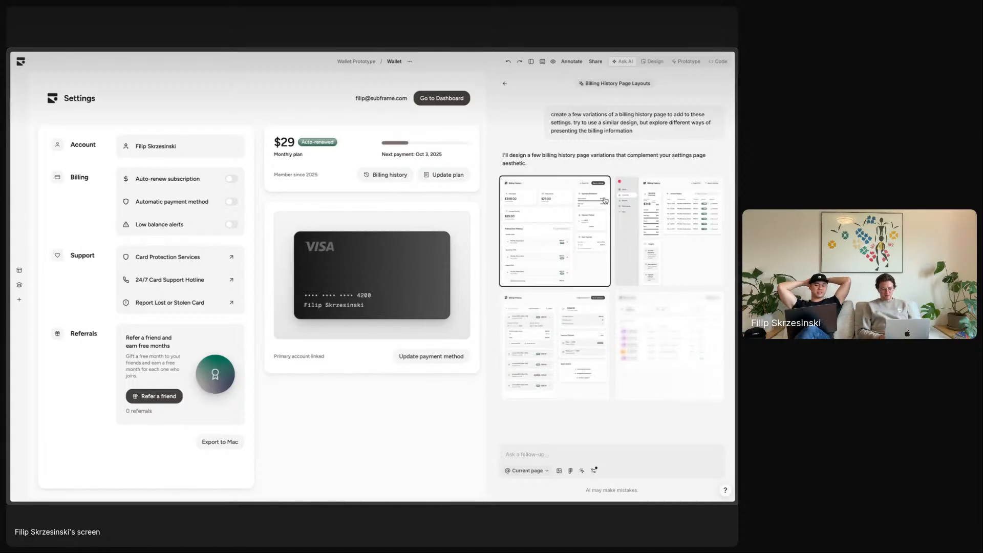
- Compare the variations and save the stats-card variation as a new page
click(558, 247)
click(586, 428)
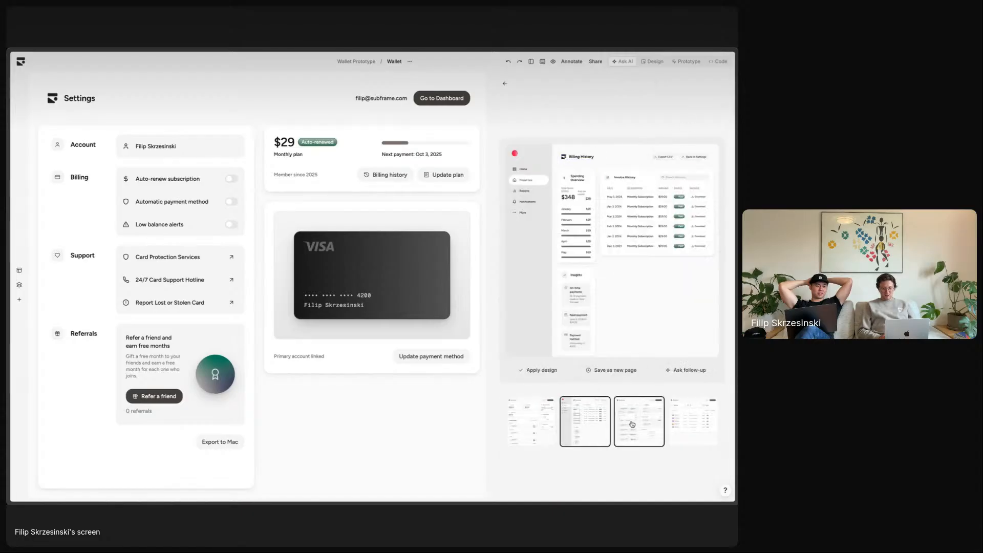
click(635, 425)
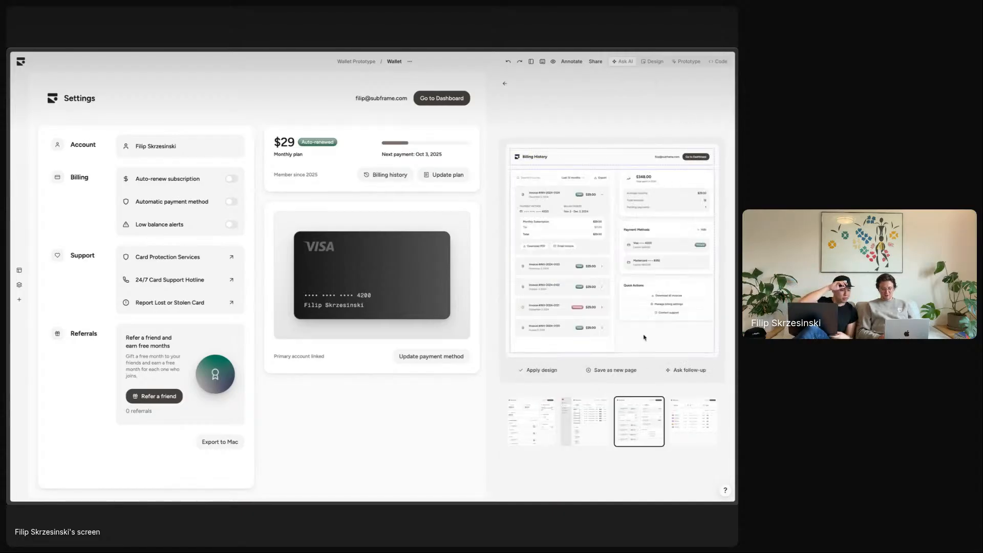
click(535, 416)
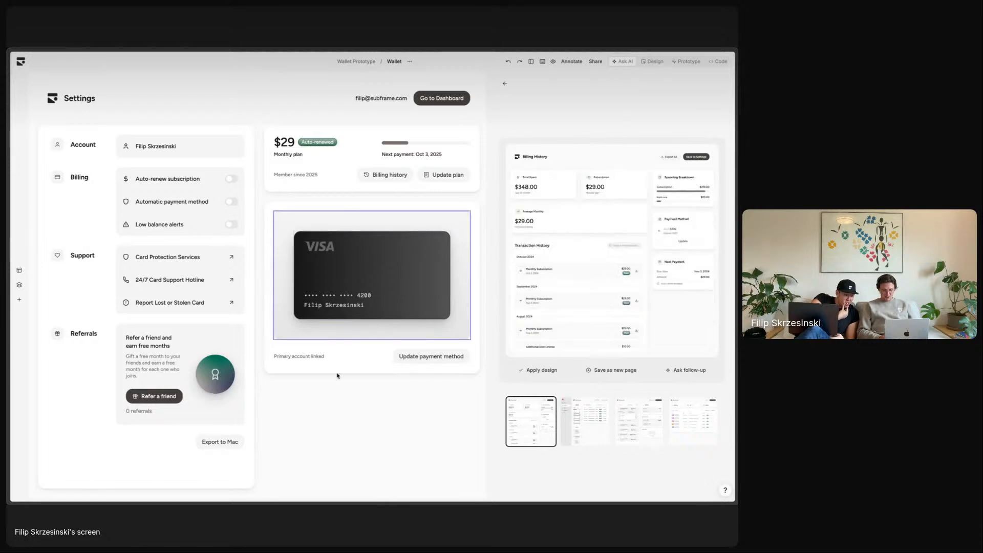
click(610, 369)
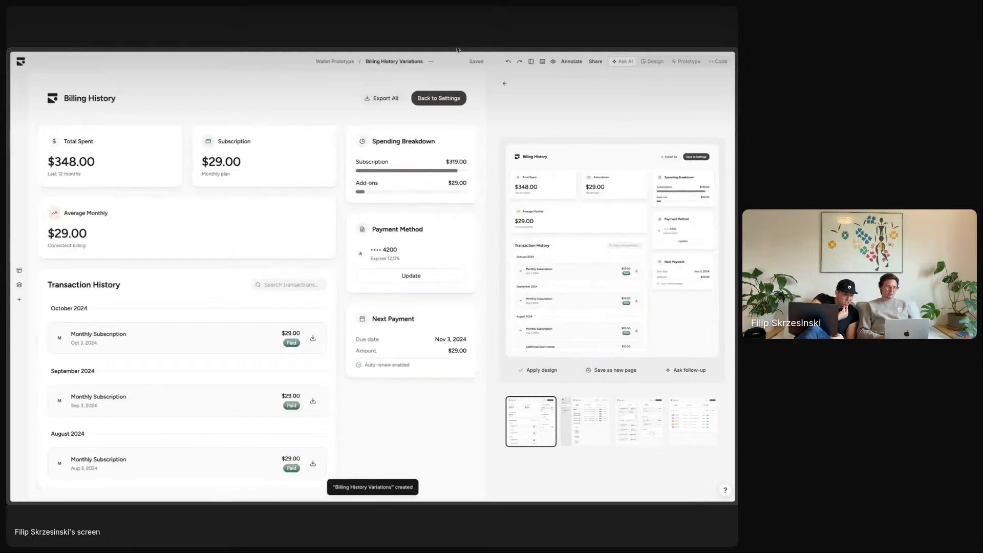
- Rename the new page to 'Billing History' by removing 'Variations' from its name
click(404, 64)
double_click(391, 61)
key(BackSpace)
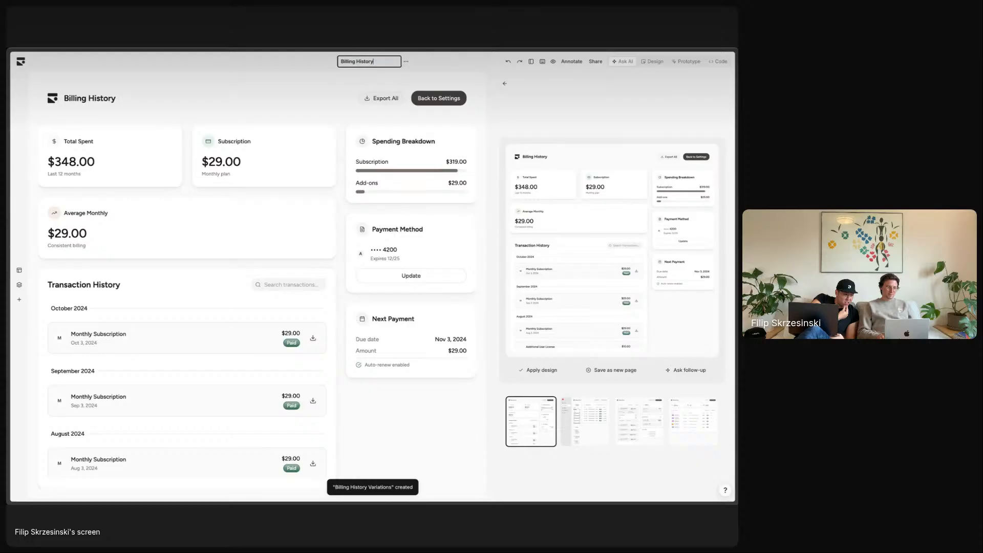
key(Return)
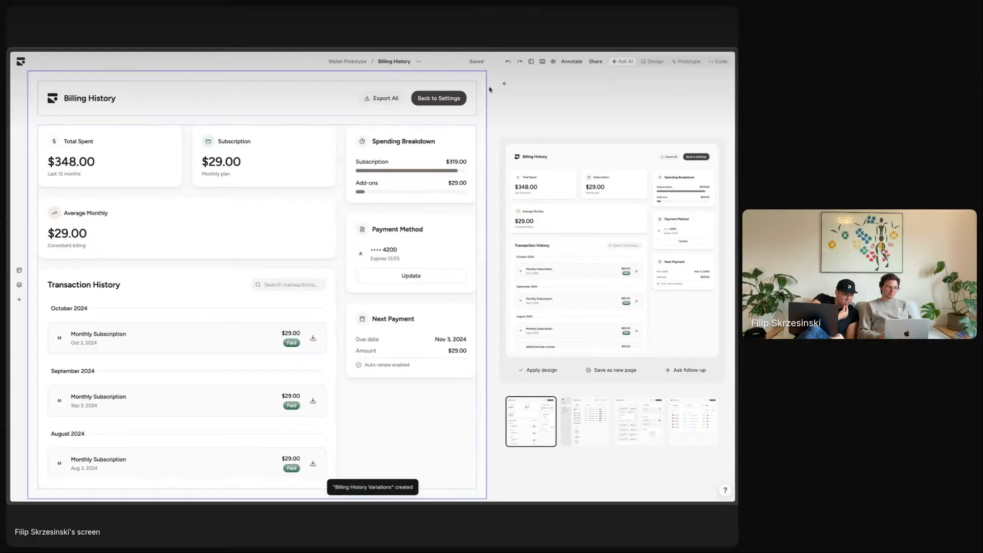
- Look over the invoice-table and invoice-list variations again
click(686, 429)
click(643, 424)
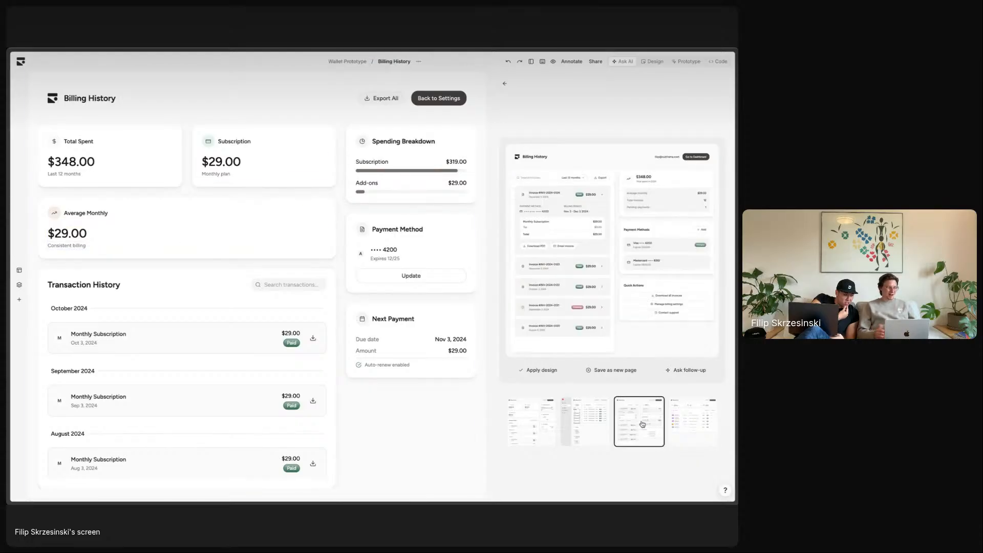
scroll(215, 343, down, 5)
scroll(215, 343, up, 5)
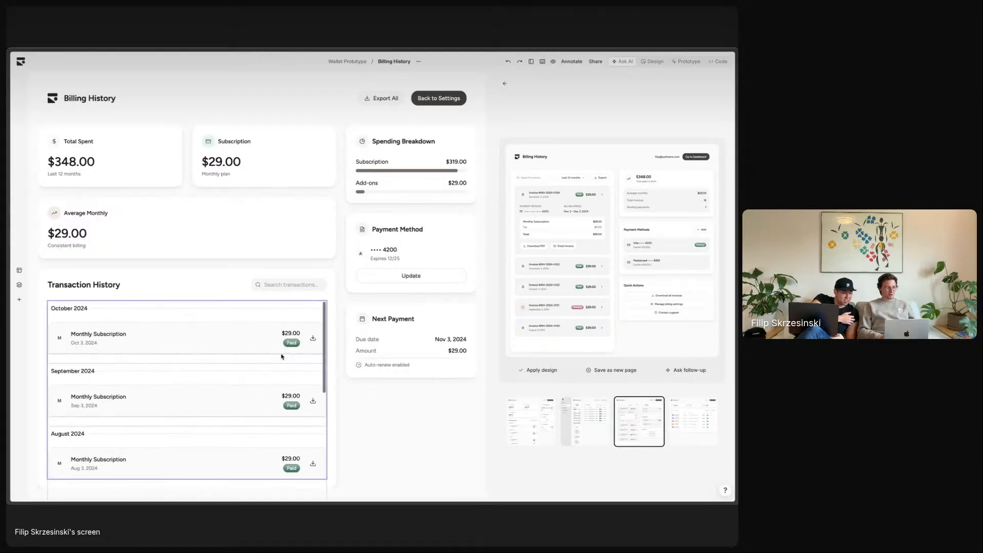
scroll(281, 356, down, 4)
scroll(310, 353, up, 4)
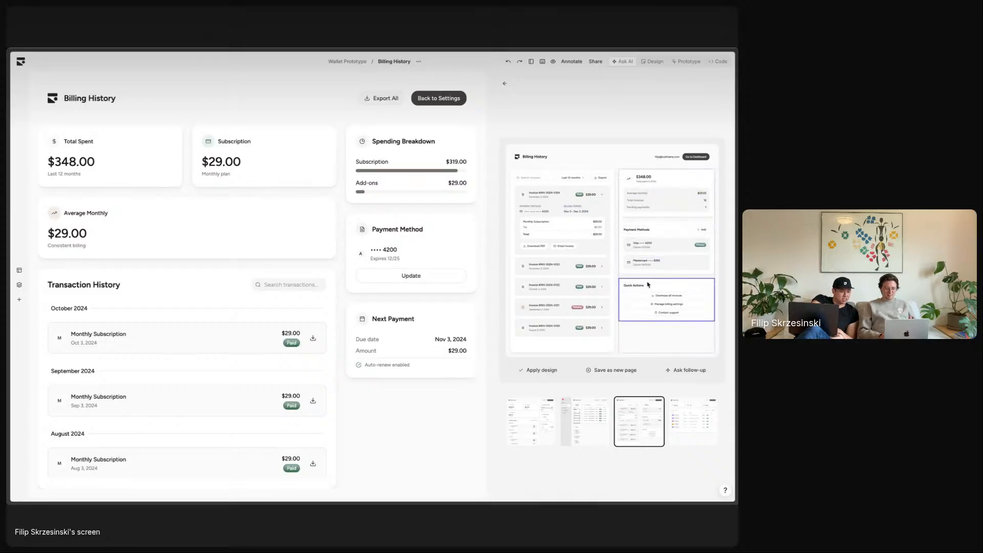
- Place the Quick Actions card below Next Payment on Billing History, then enter the design editor
drag(665, 289, 429, 300)
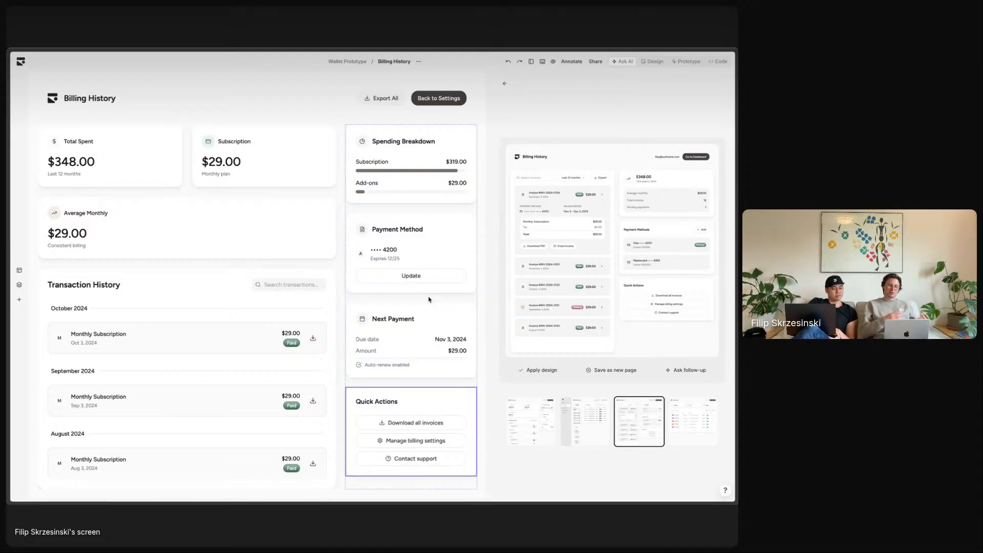
click(464, 219)
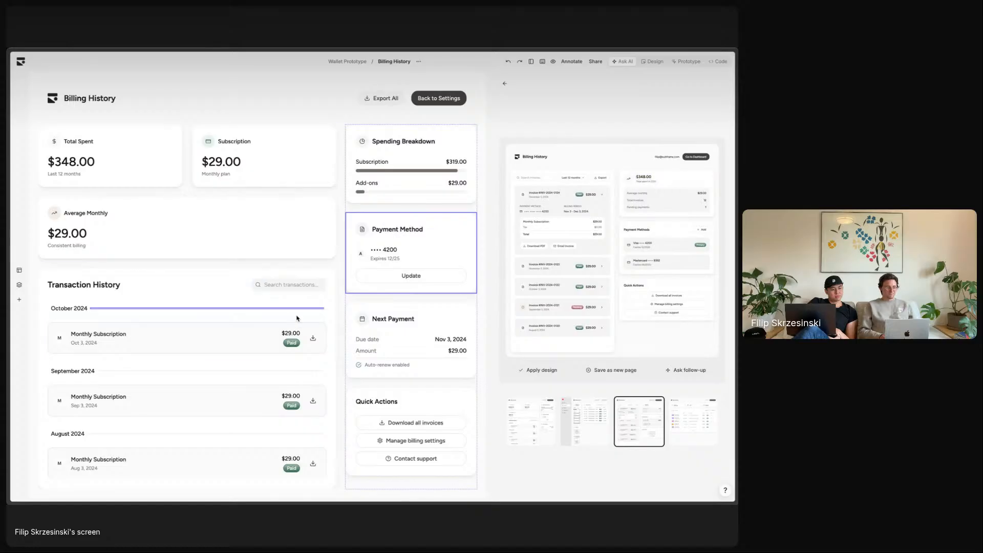
scroll(302, 324, down, 3)
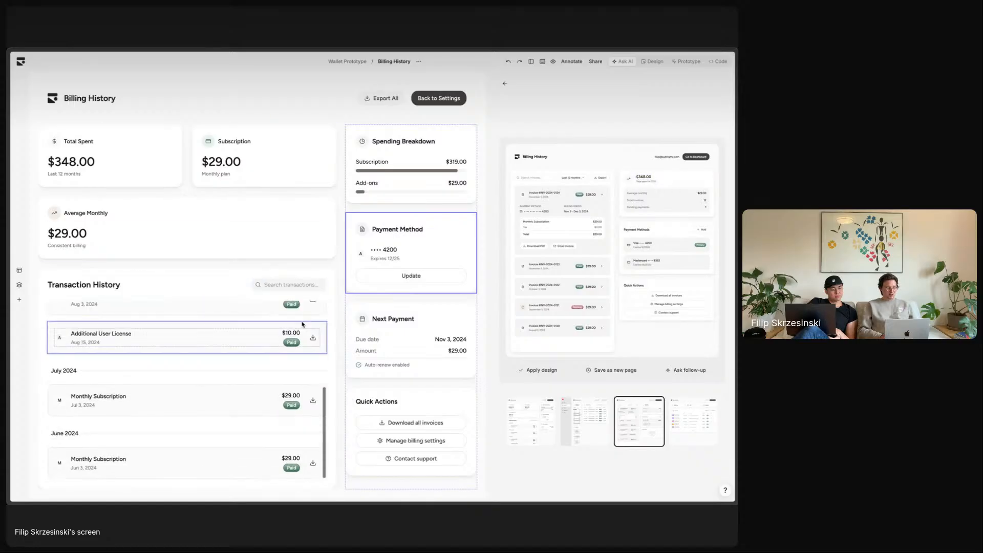
click(656, 62)
mouse_move(45, 202)
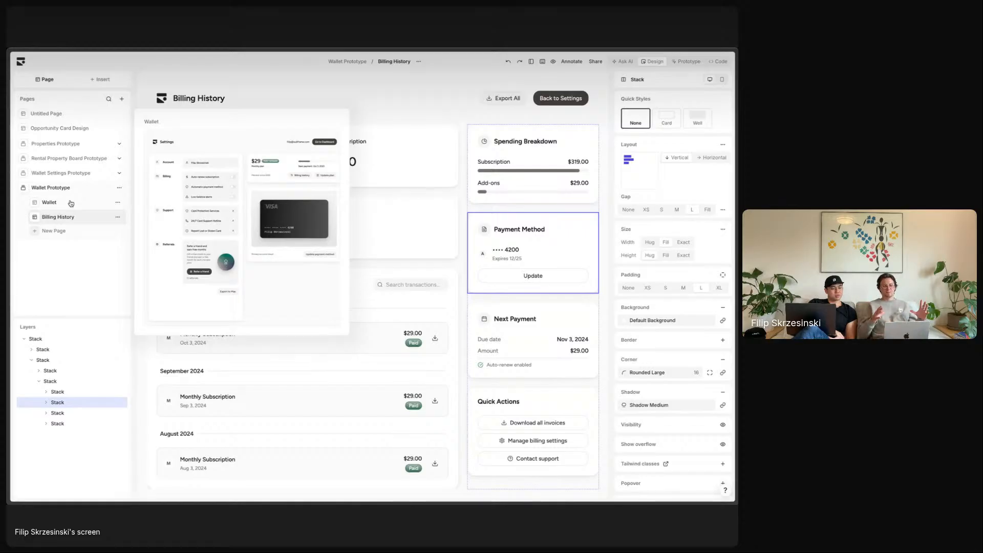
- Go from the Wallet Prototype breadcrumb through Your pages to the Wallet Prototype flow
click(347, 61)
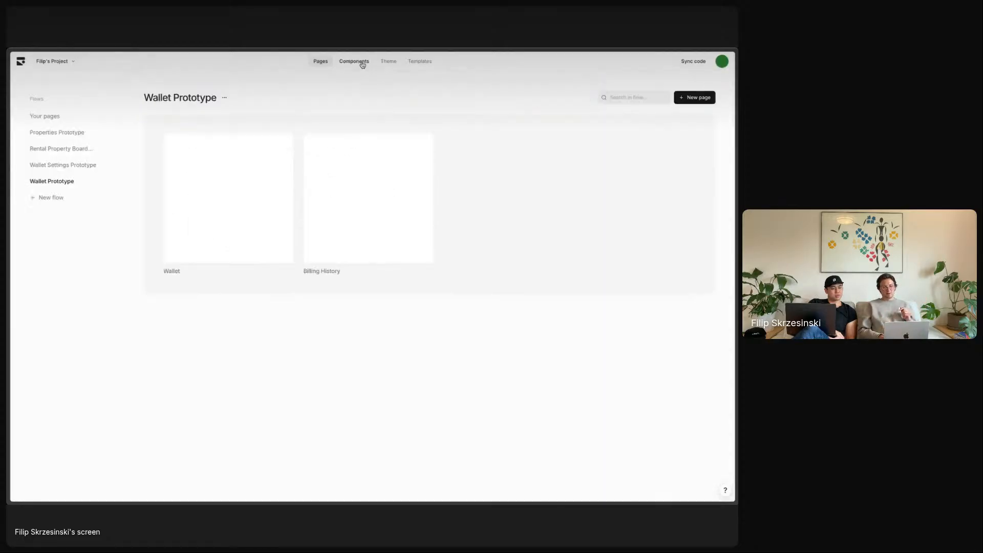
click(47, 118)
scroll(445, 142, down, 15)
scroll(228, 212, up, 15)
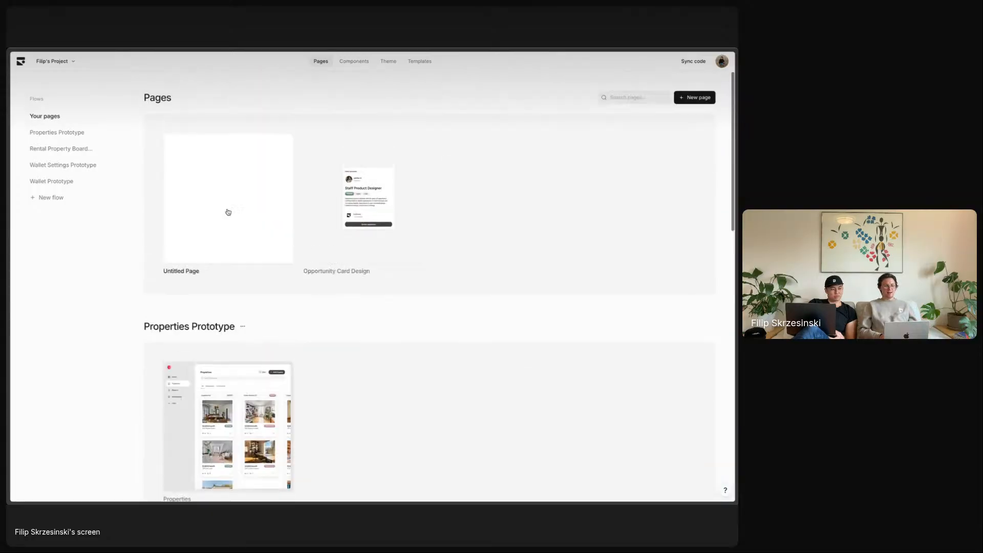
scroll(313, 358, down, 4)
scroll(394, 305, down, 10)
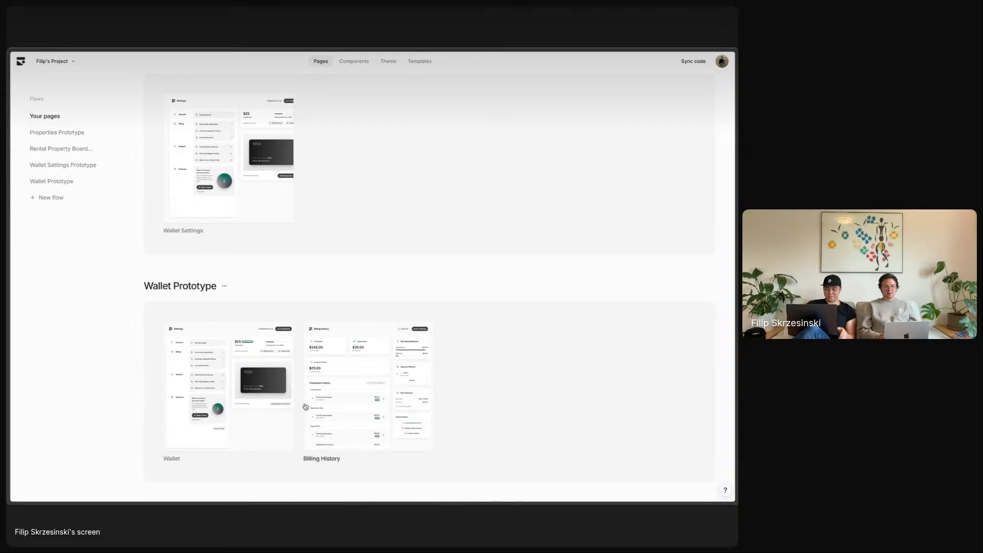
click(72, 181)
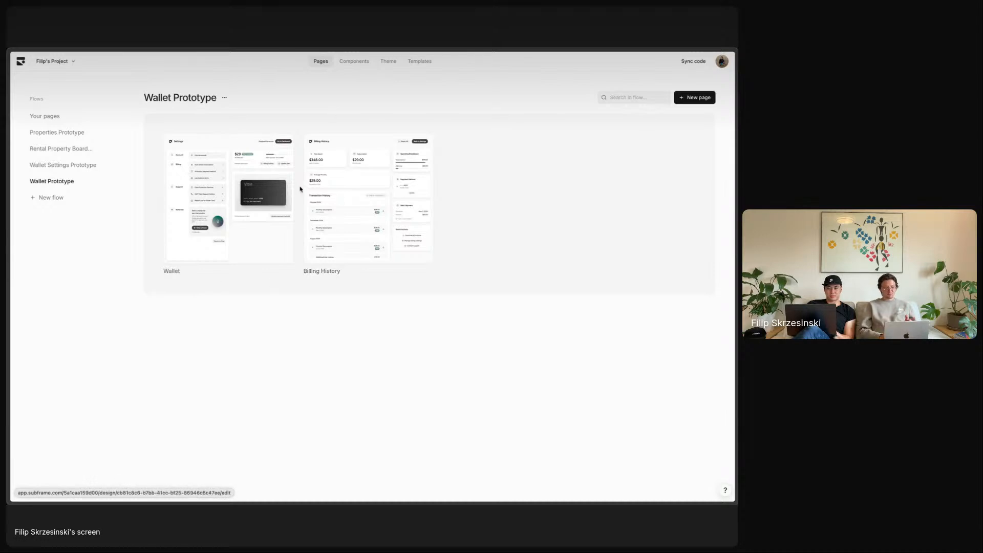
click(246, 199)
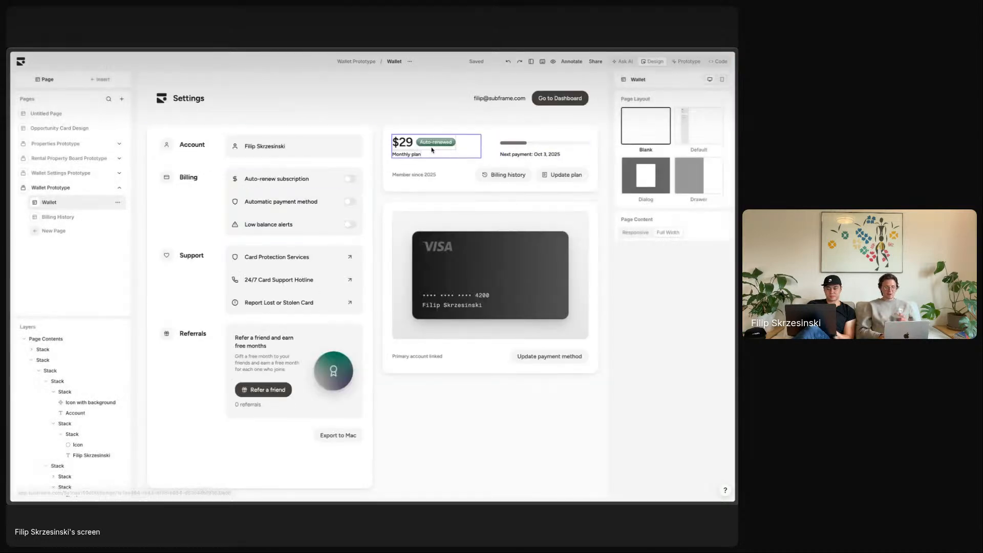
click(687, 64)
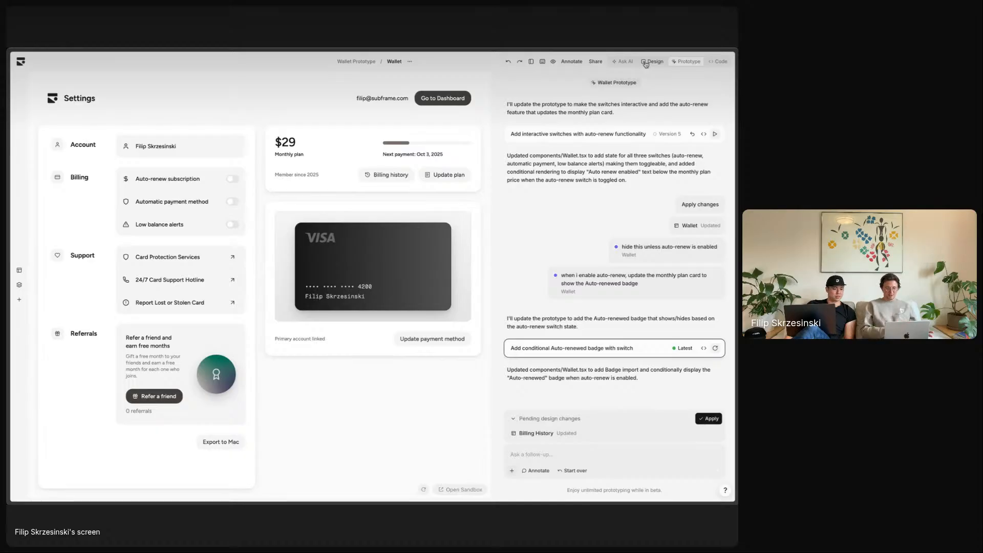
click(514, 470)
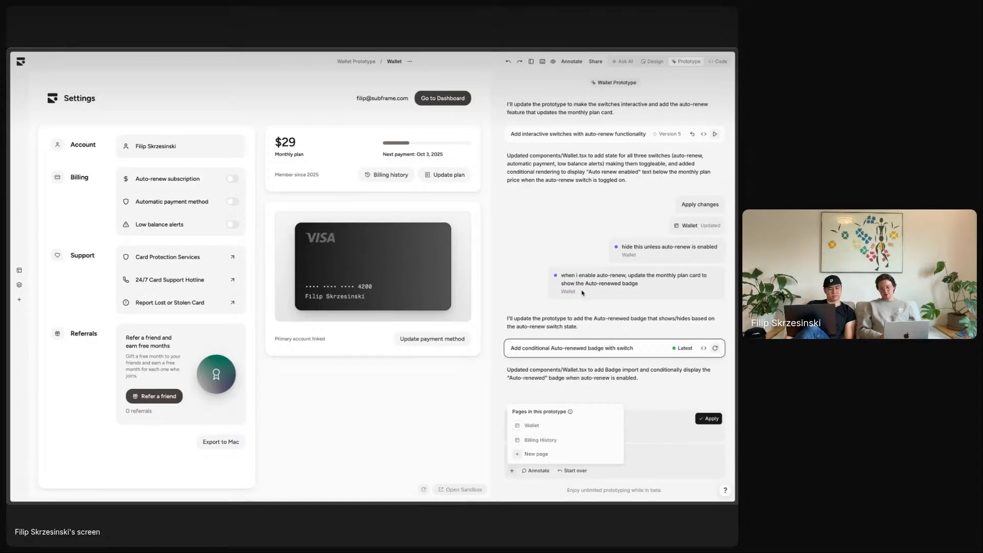
click(654, 61)
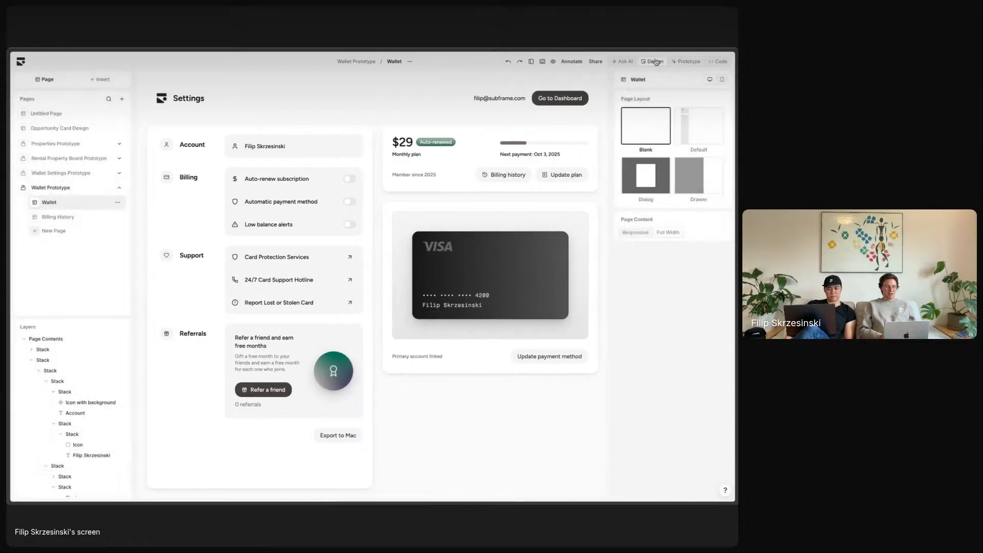
click(77, 217)
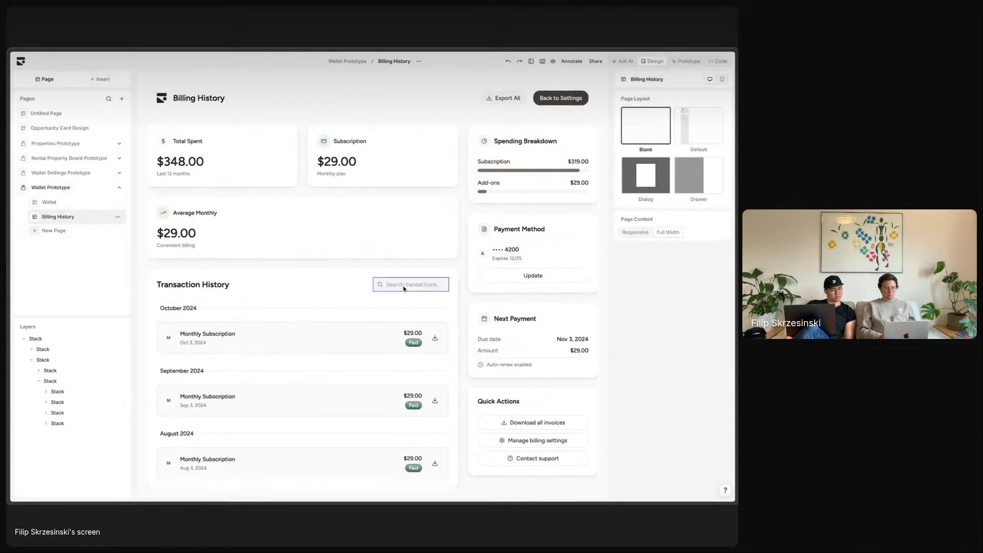
scroll(390, 332, down, 5)
scroll(378, 305, up, 5)
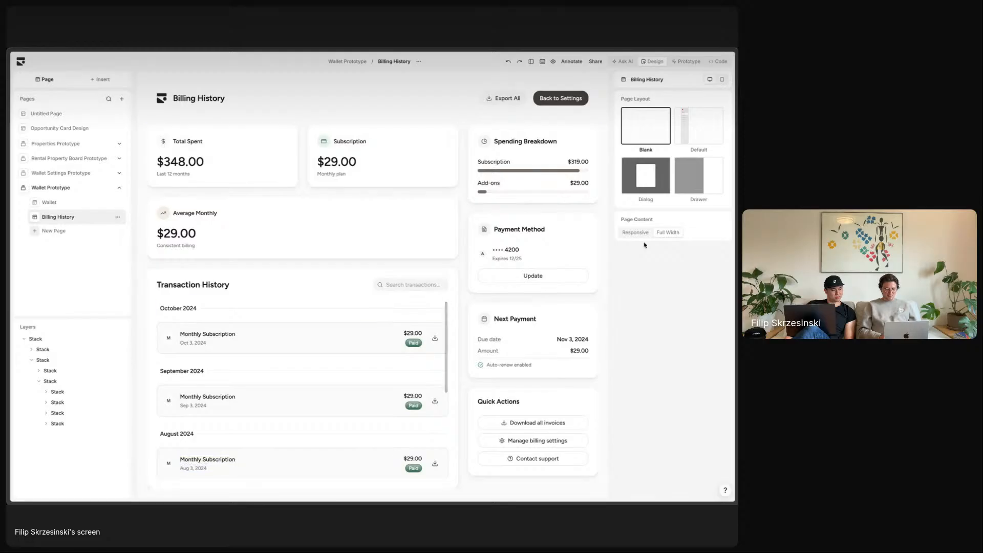
click(82, 202)
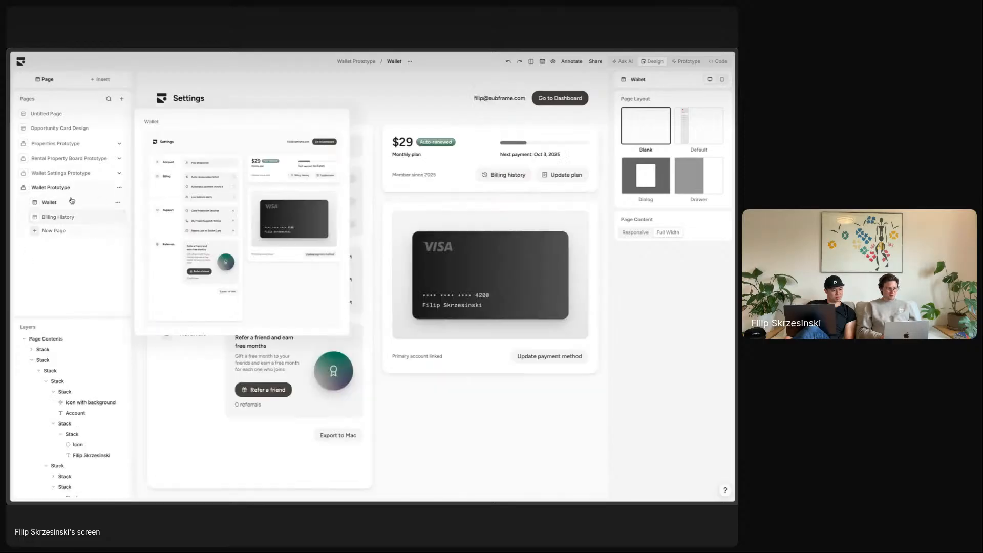
click(65, 218)
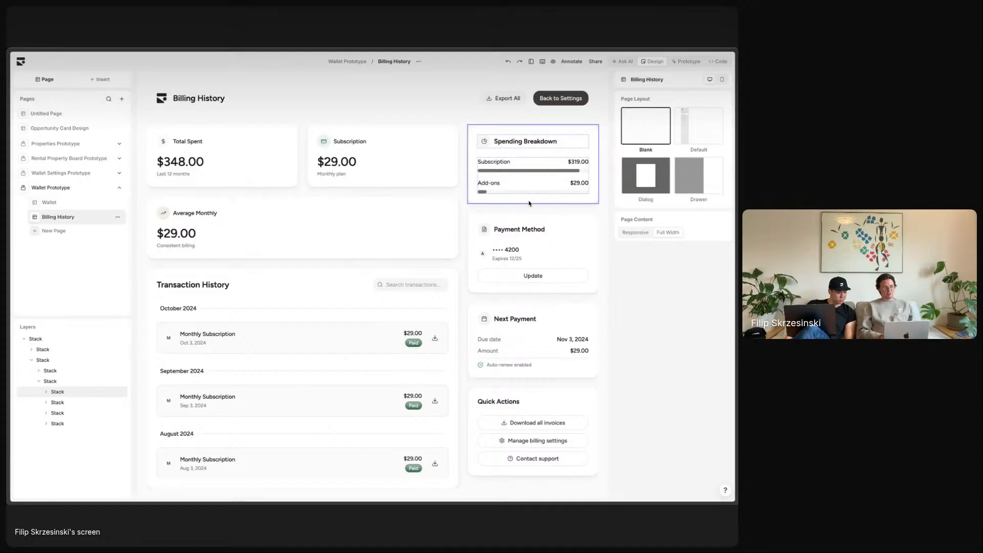
click(72, 204)
click(73, 217)
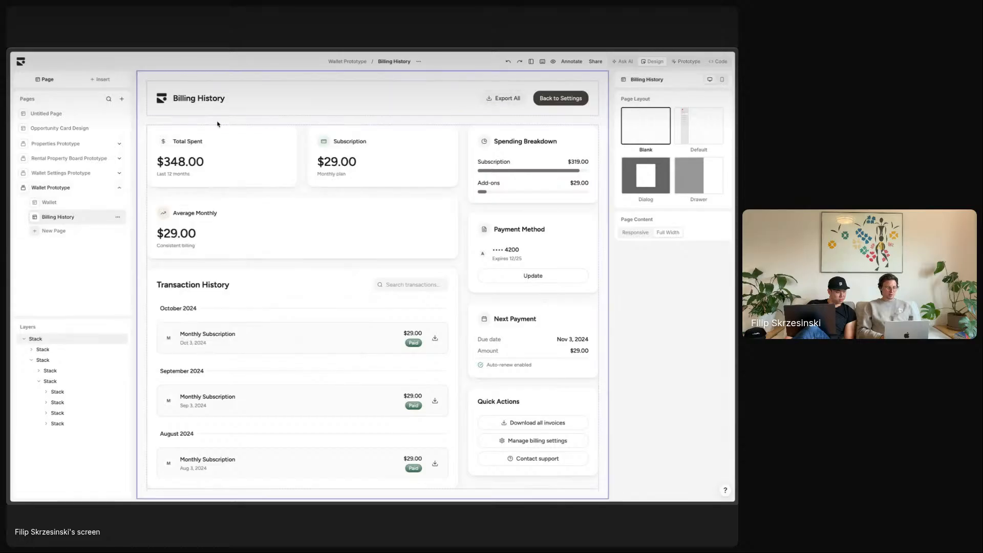
click(72, 204)
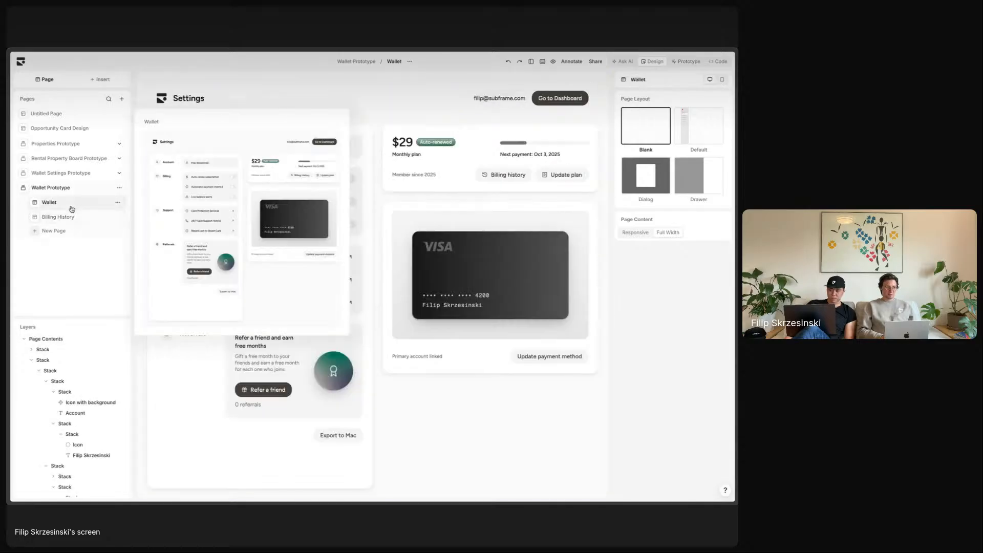
click(692, 62)
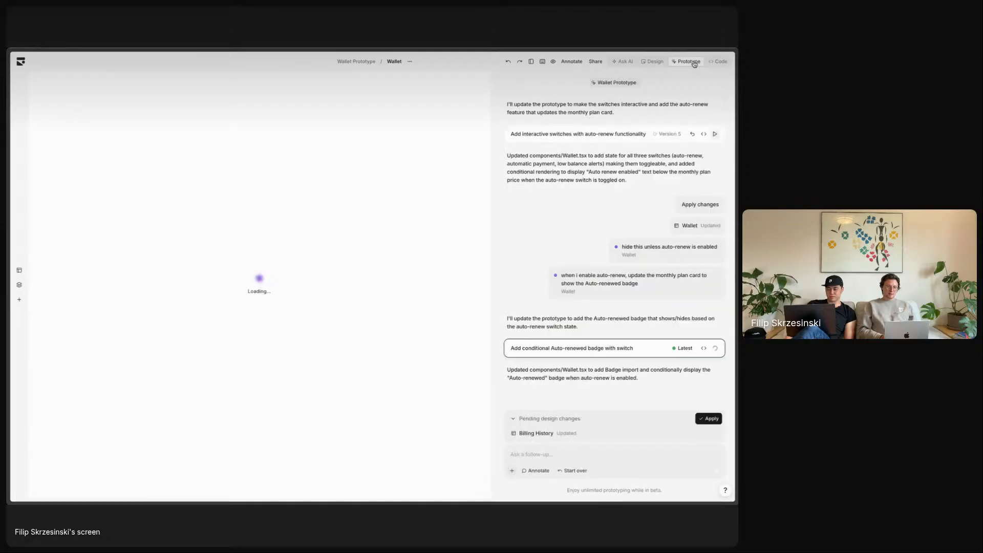
- Annotate the Billing history button: 'when i click this navigate to the Billing History page'
click(570, 62)
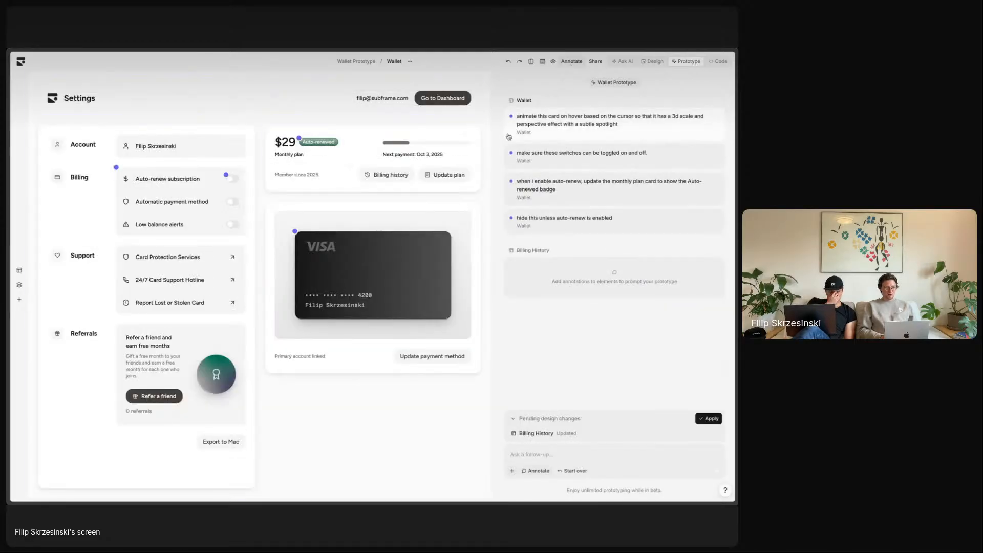
click(397, 173)
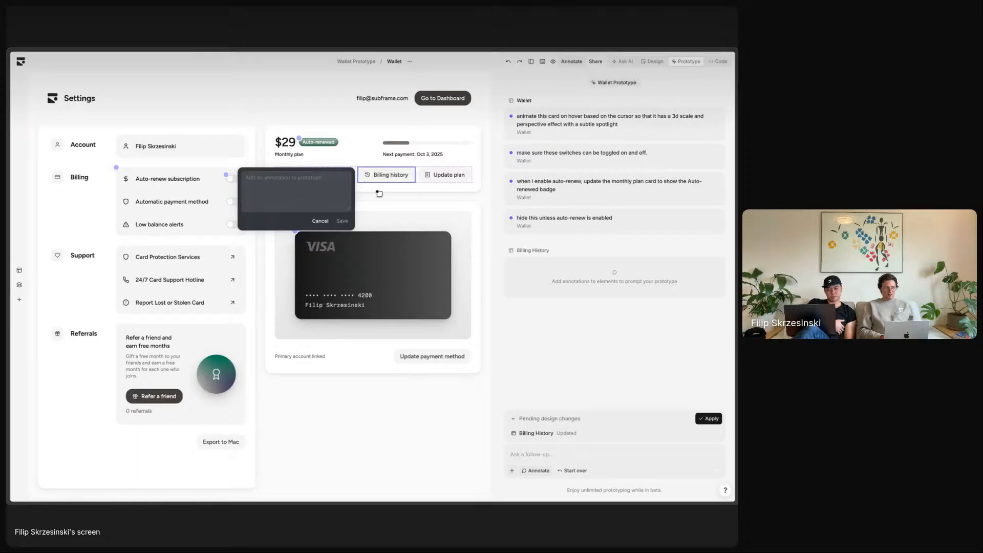
text(when)
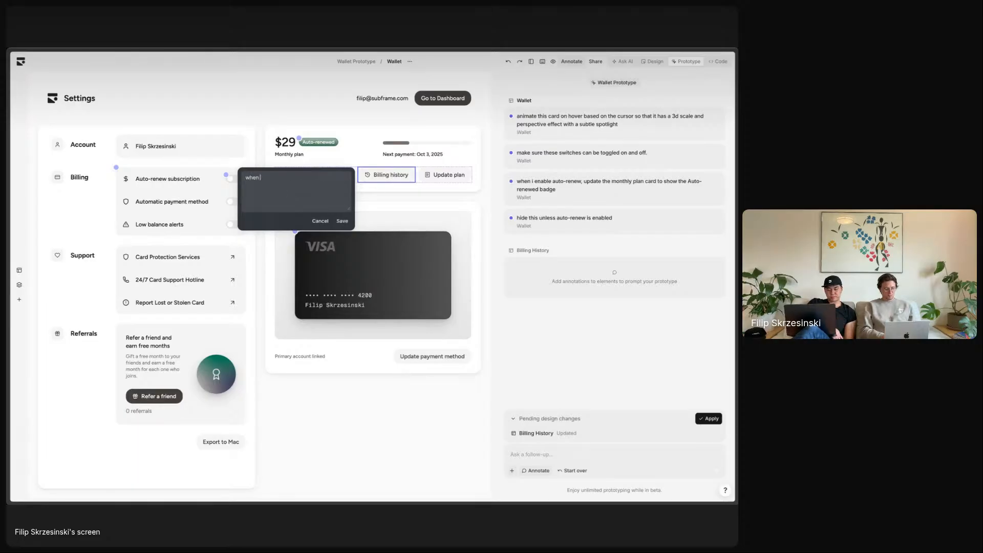
text( i click this navigate to)
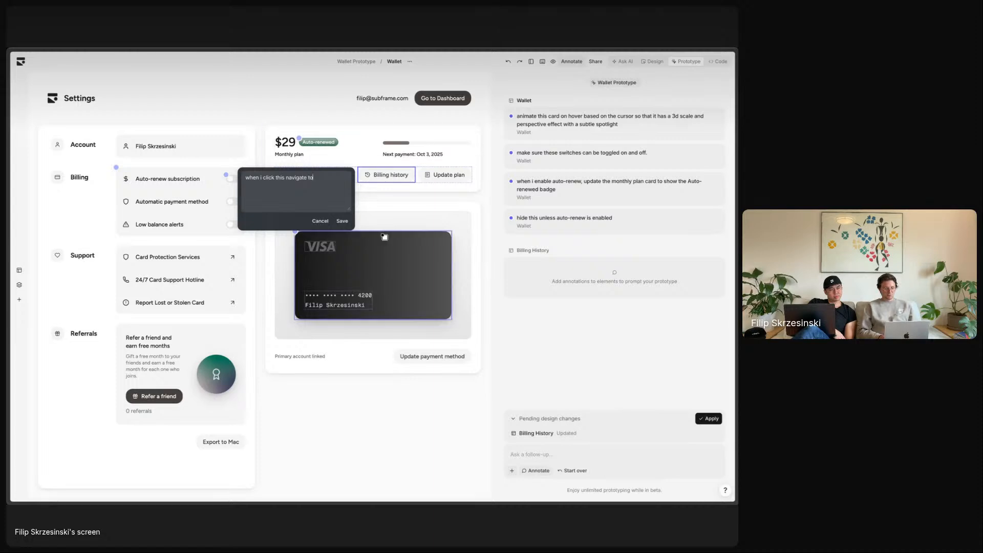
text( the Billing)
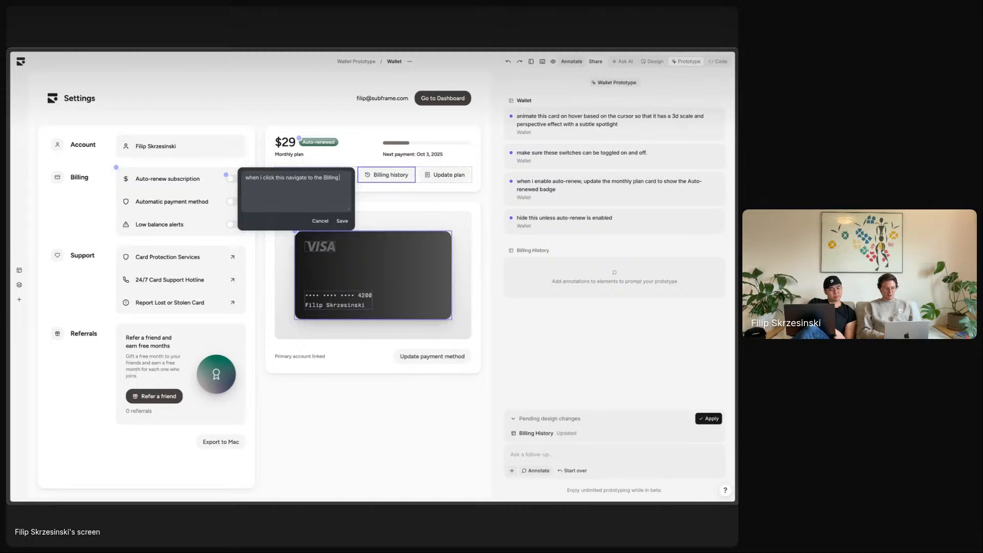
text( History page)
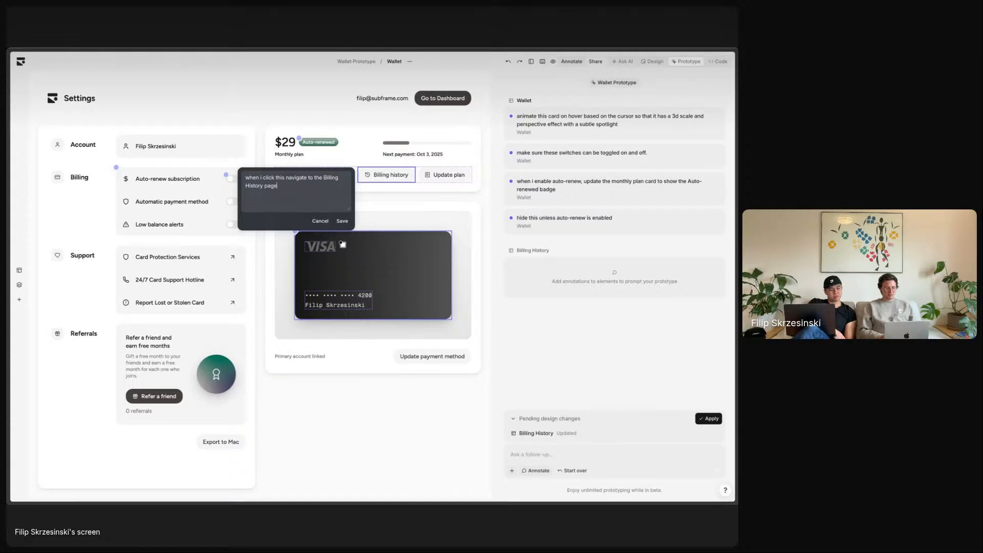
click(341, 223)
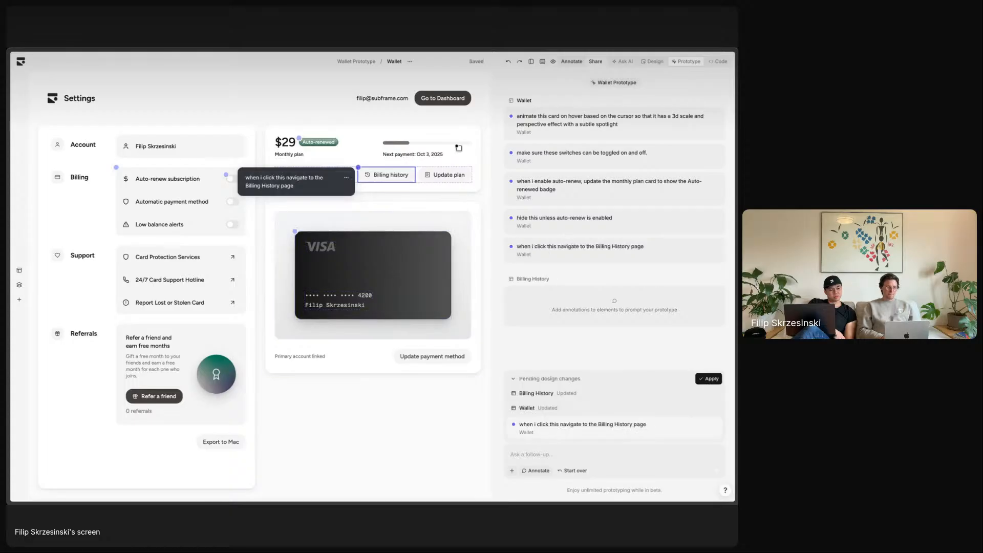
- On Billing History, annotate Back to Settings: 'when i click this, go back to the wallet'
click(530, 279)
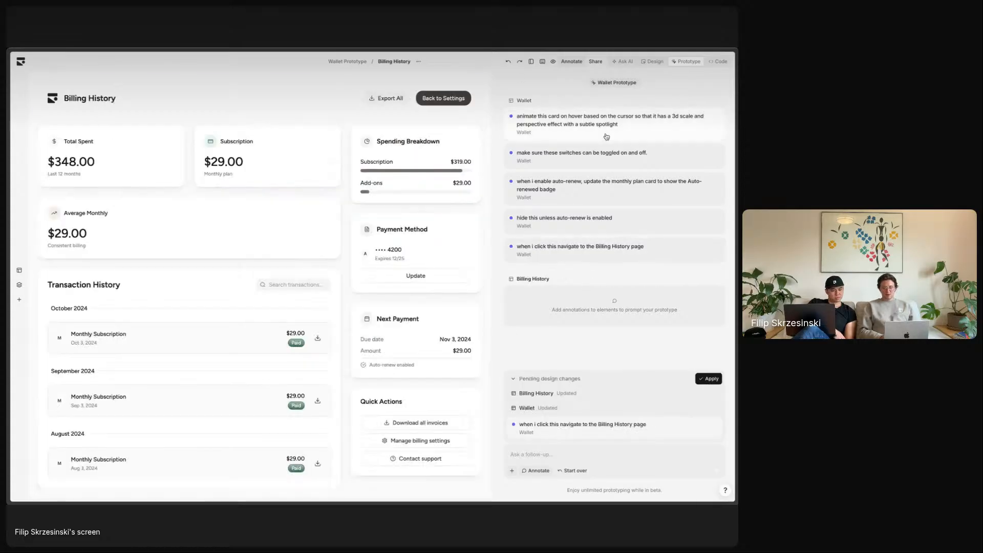
click(445, 91)
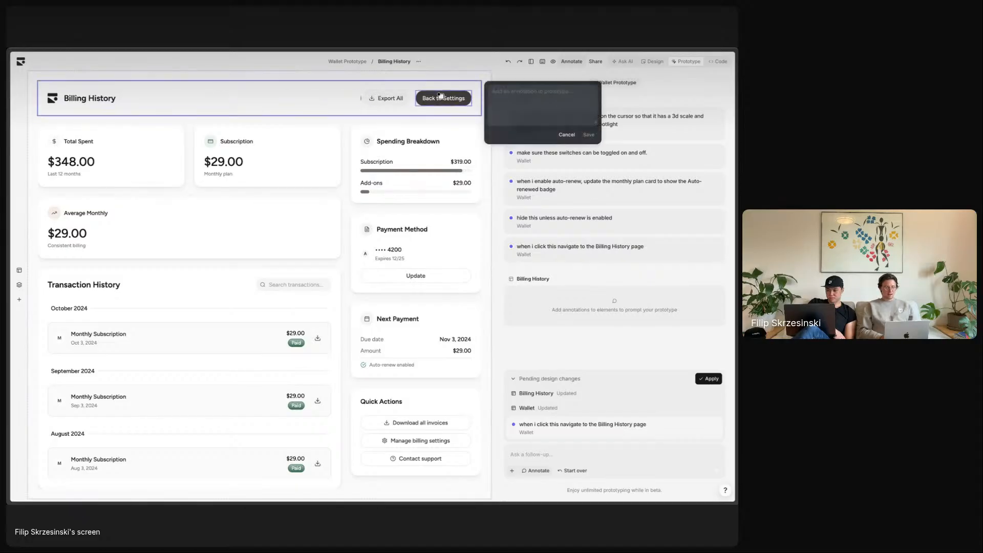
click(445, 92)
text(whe)
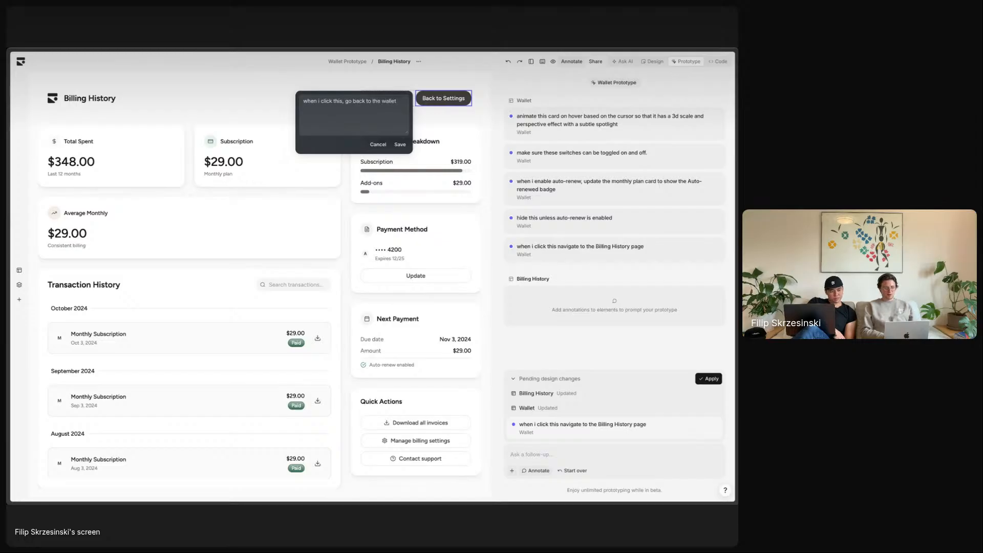
click(400, 144)
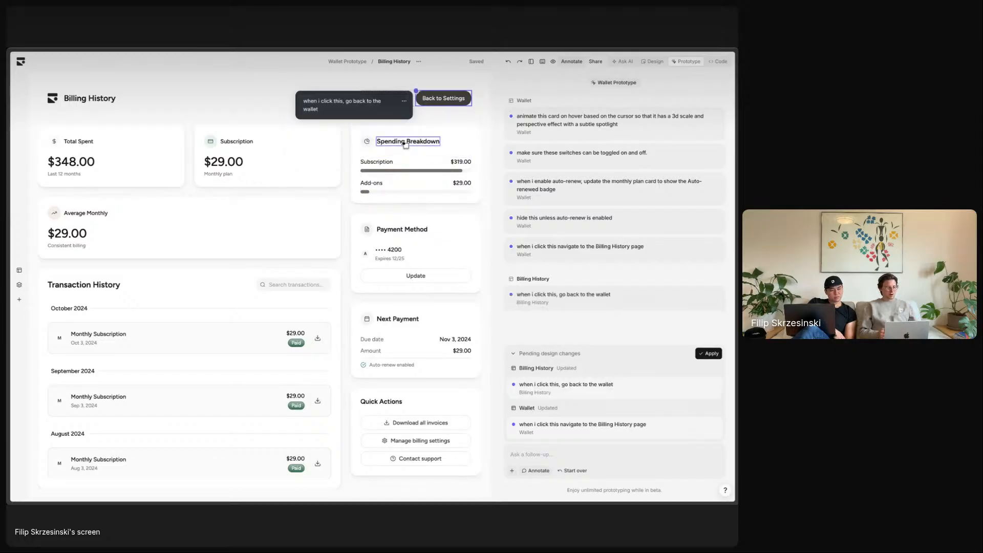
scroll(285, 319, down, 5)
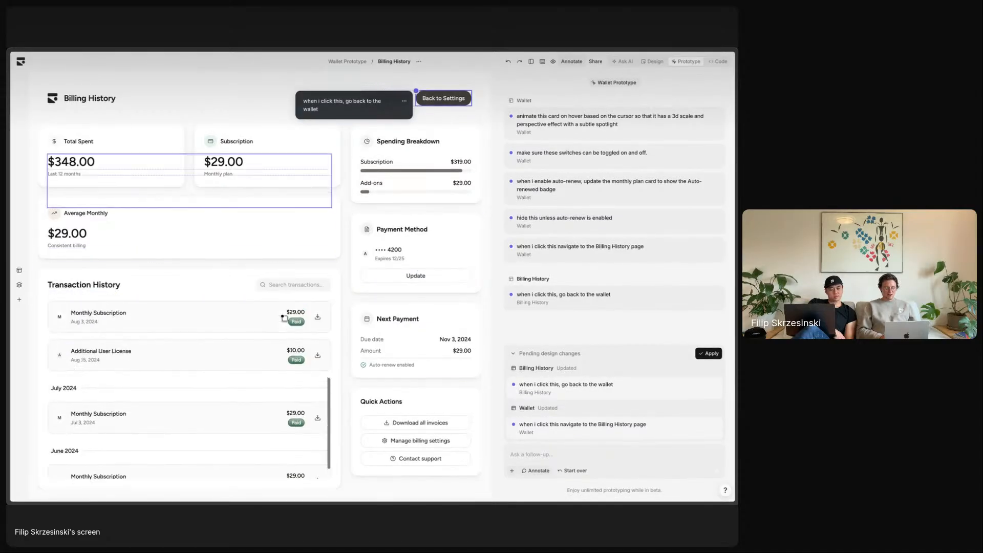
scroll(285, 318, up, 5)
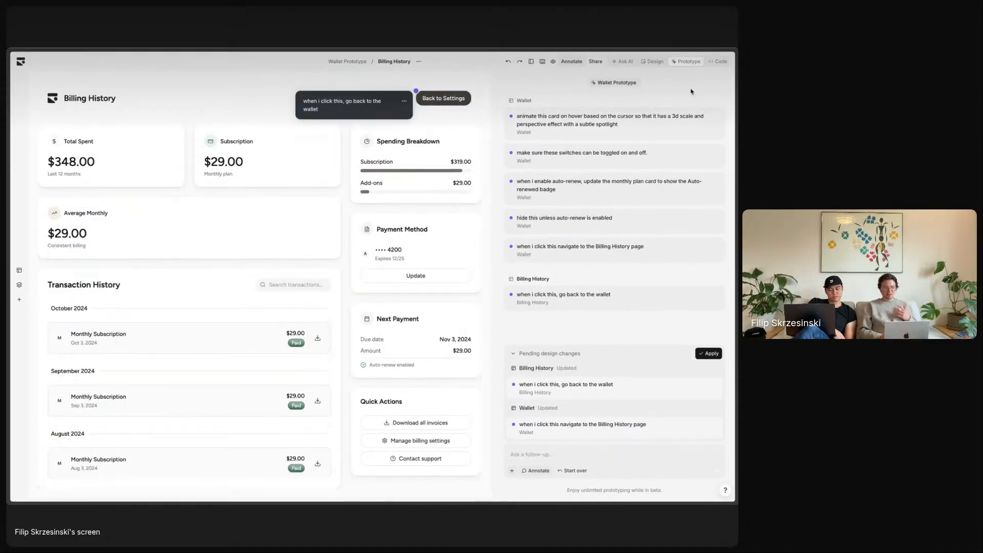
- Leave annotation mode and apply both pending navigation notes
click(573, 64)
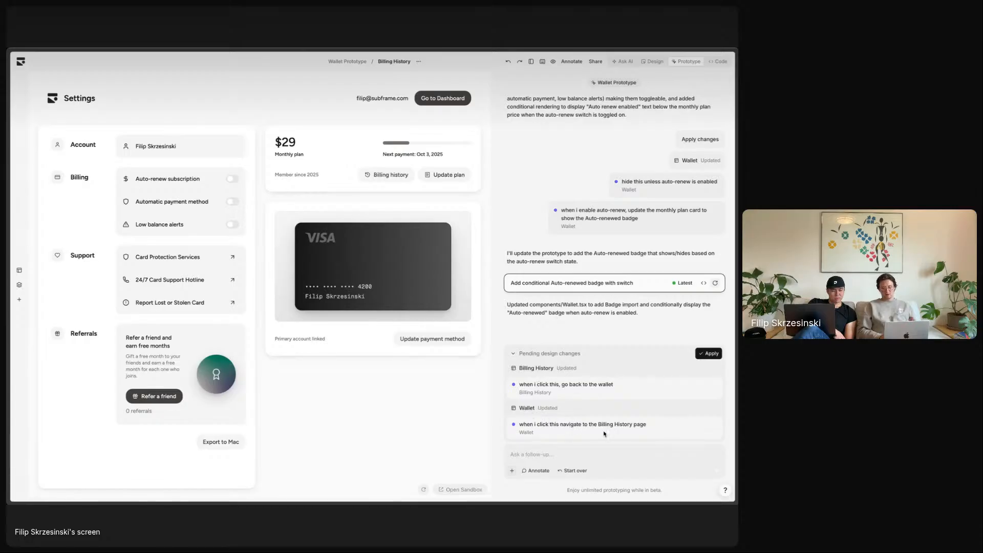
click(709, 353)
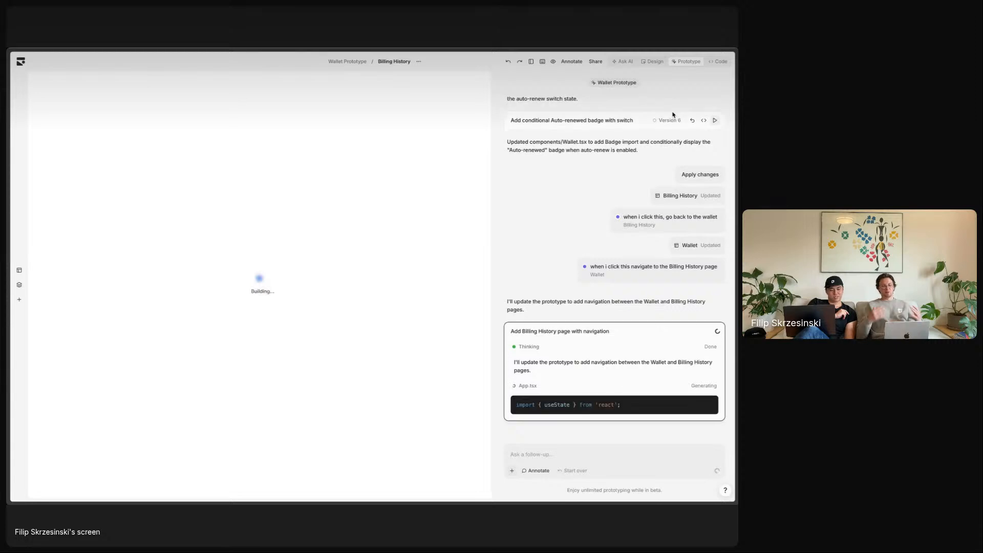
- Edit the Billing History design and view it at mobile width
click(655, 62)
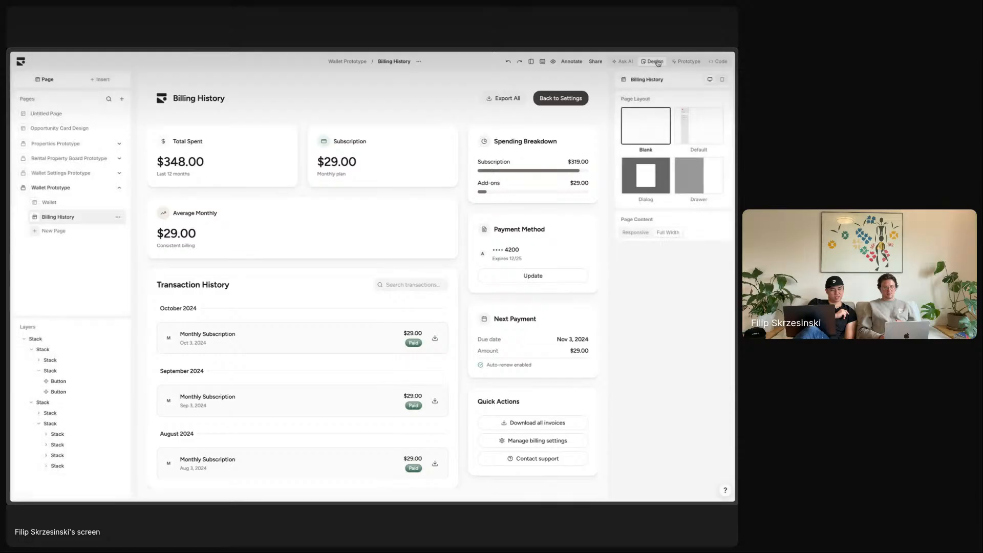
click(724, 82)
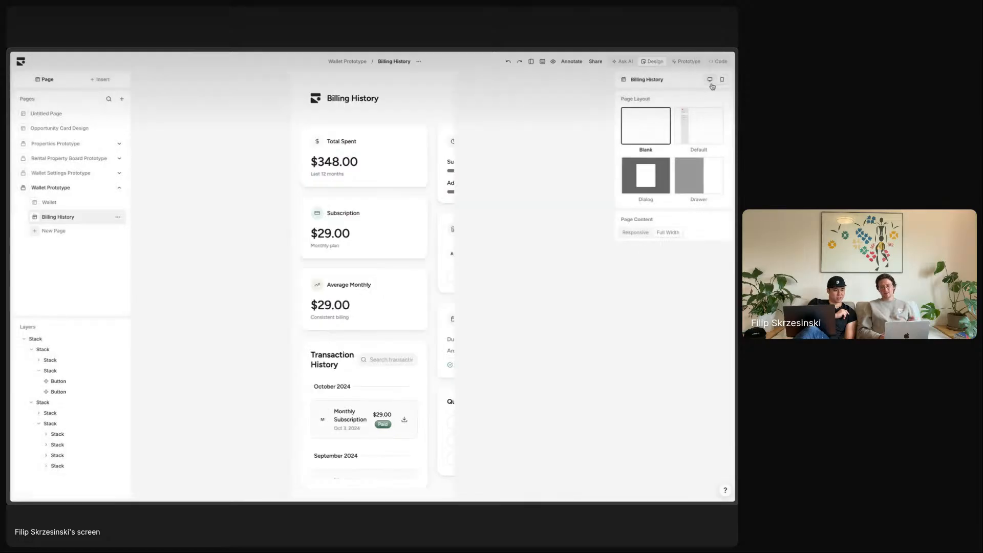
click(710, 82)
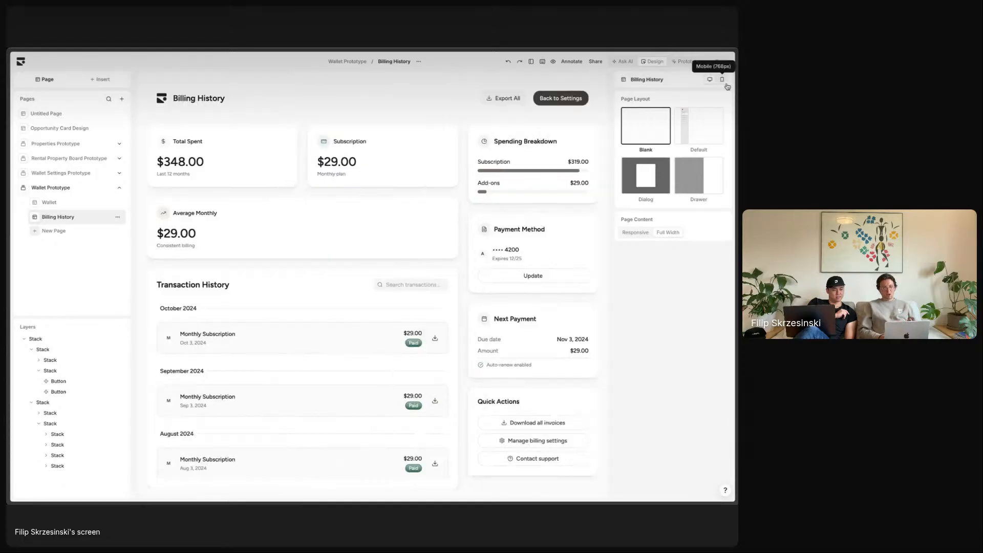
click(723, 80)
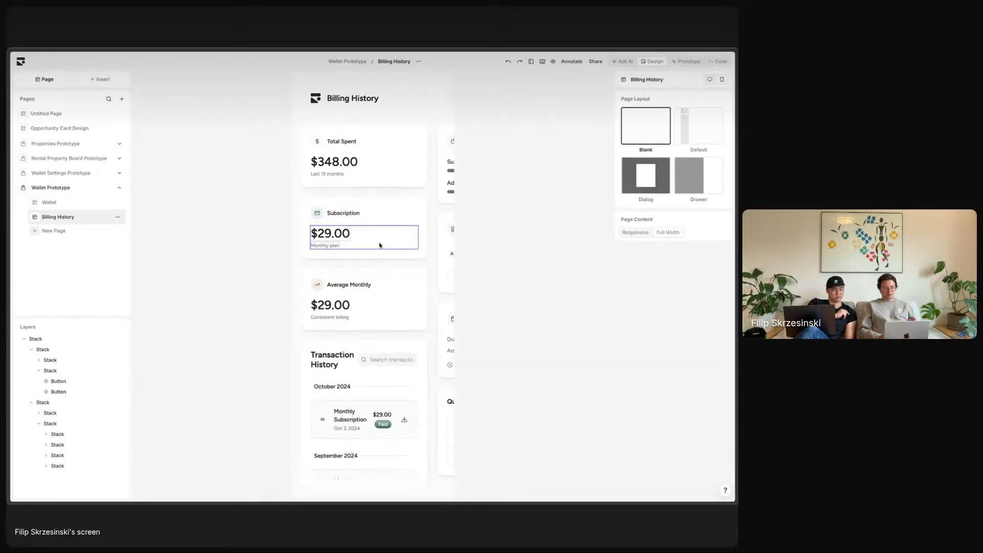
- Set the summary cards group and the page header group to Vertical layout
click(429, 206)
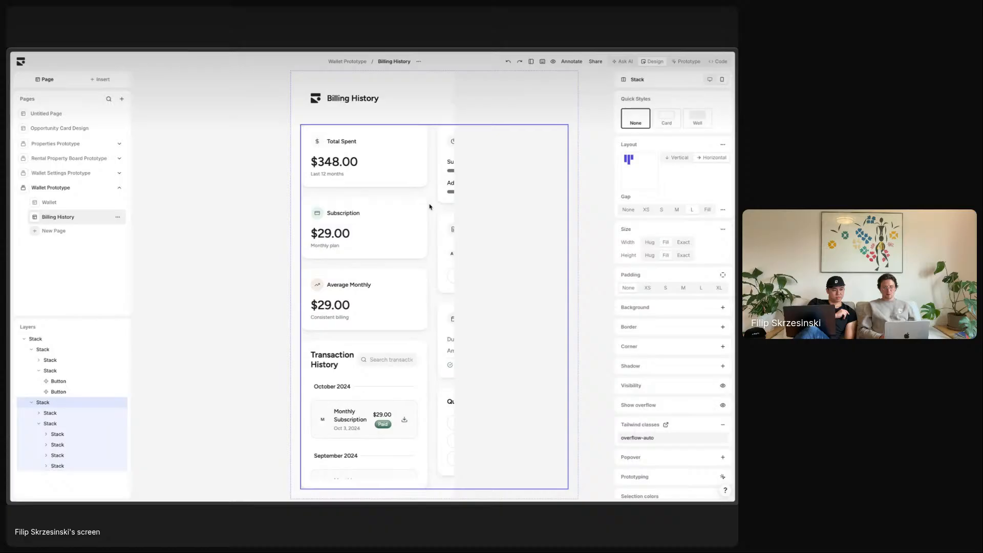
click(675, 158)
scroll(382, 249, down, 5)
scroll(382, 248, up, 5)
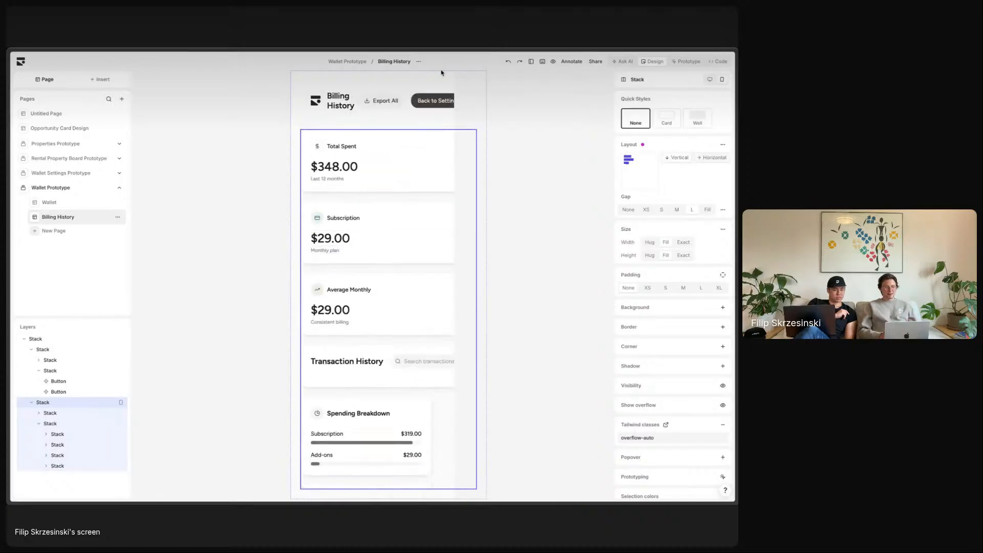
click(352, 102)
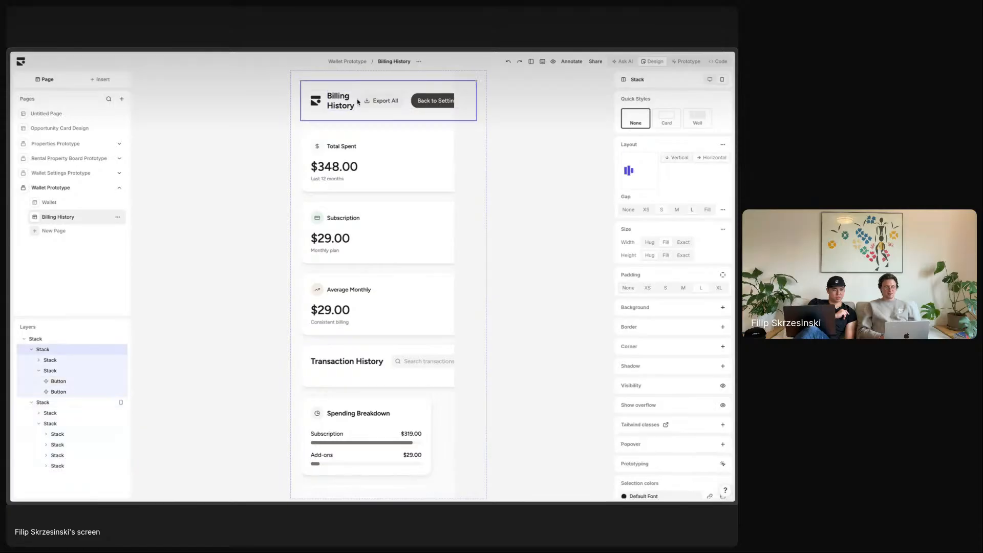
click(674, 158)
scroll(379, 328, down, 5)
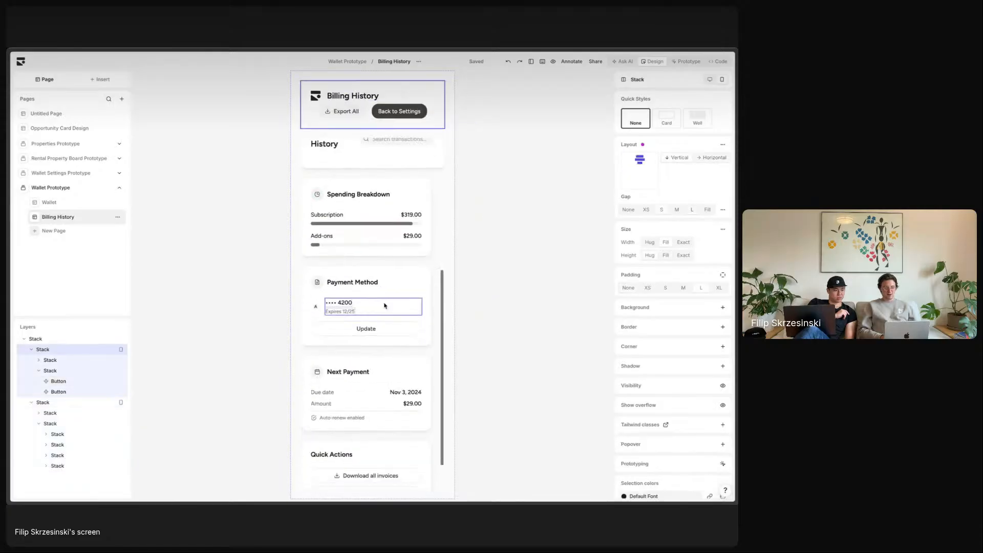
- Make the lower cards Fill width, return to desktop layout, and open a full-screen preview
click(397, 261)
click(666, 242)
scroll(388, 241, up, 5)
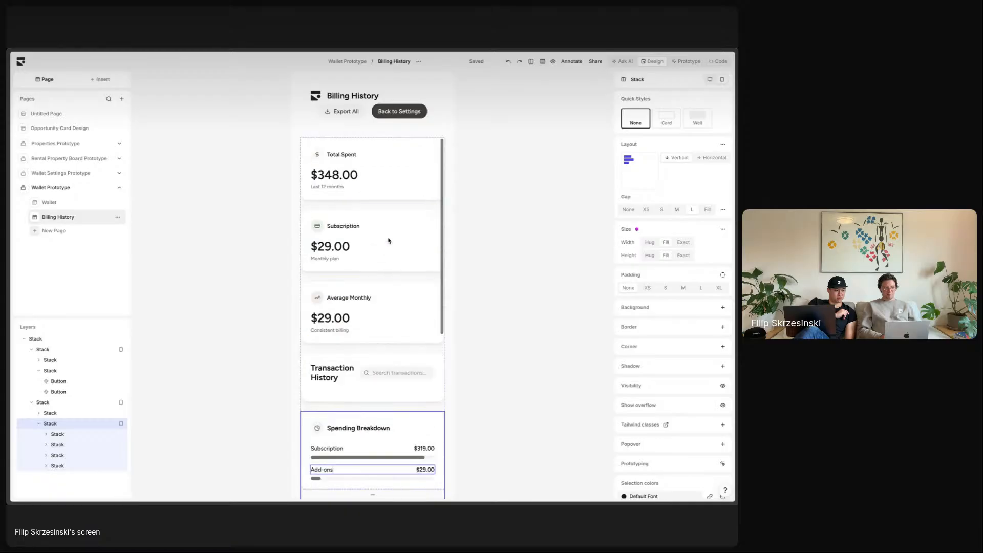
click(509, 233)
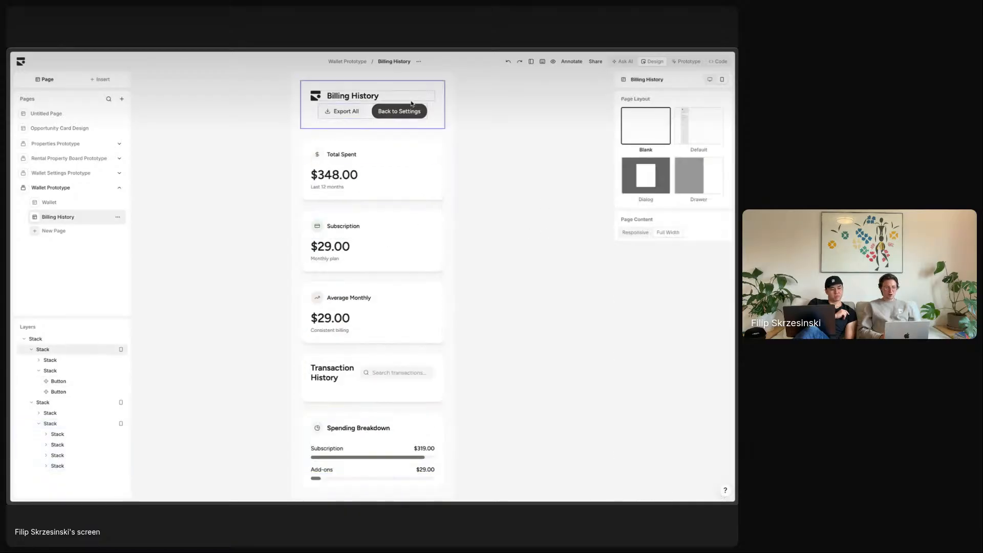
click(392, 104)
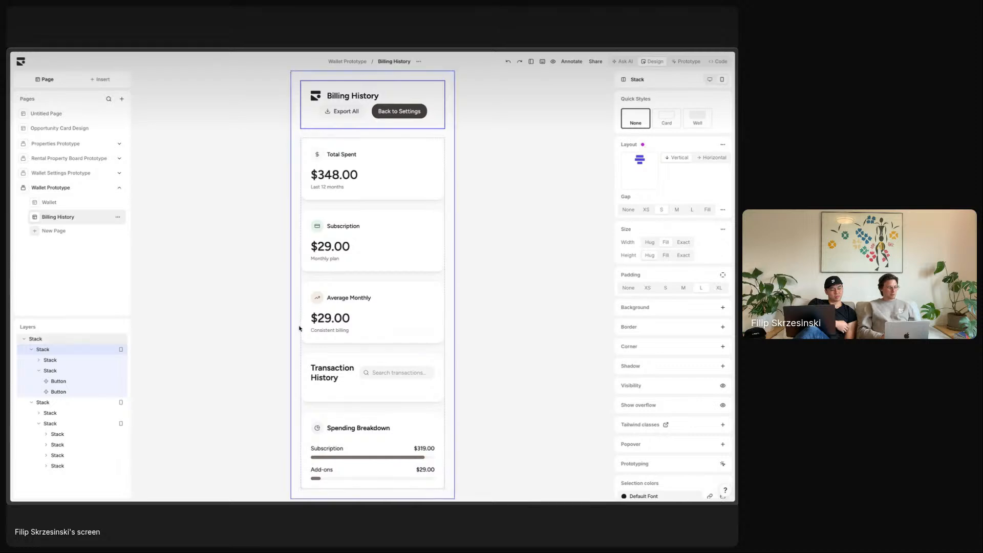
click(709, 79)
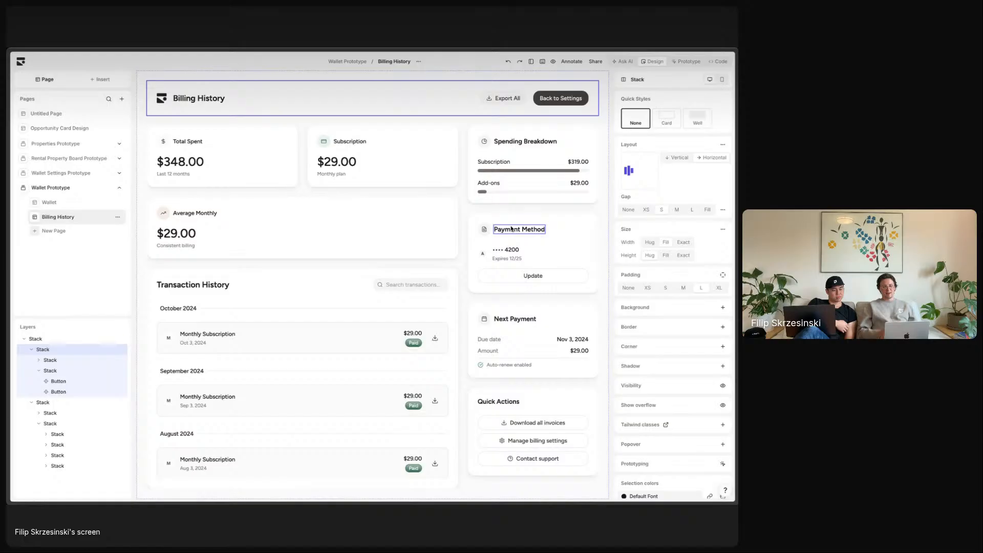
click(553, 62)
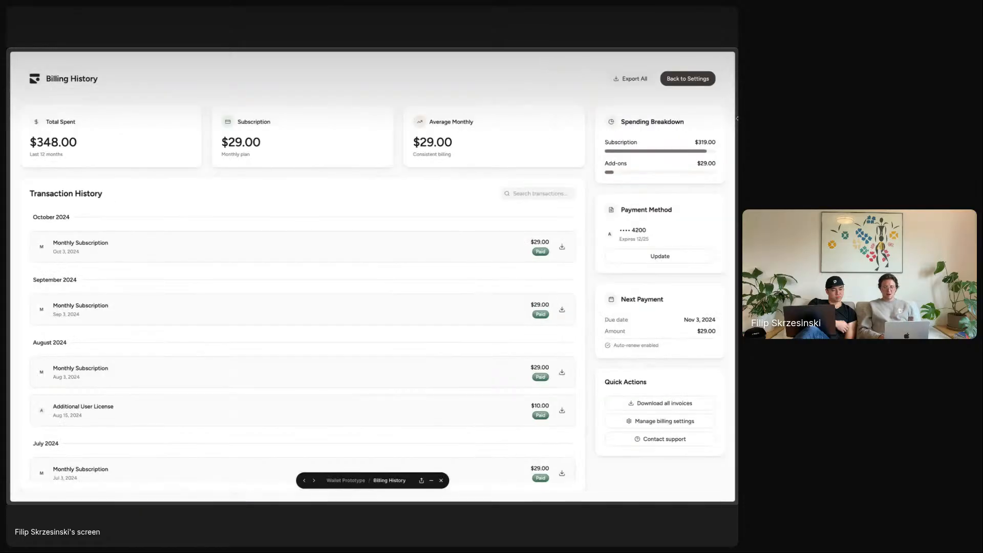
- Test the Billing History preview at phone and desktop widths, then exit the preview
drag(737, 118, 484, 137)
drag(683, 276, 736, 276)
key(Escape)
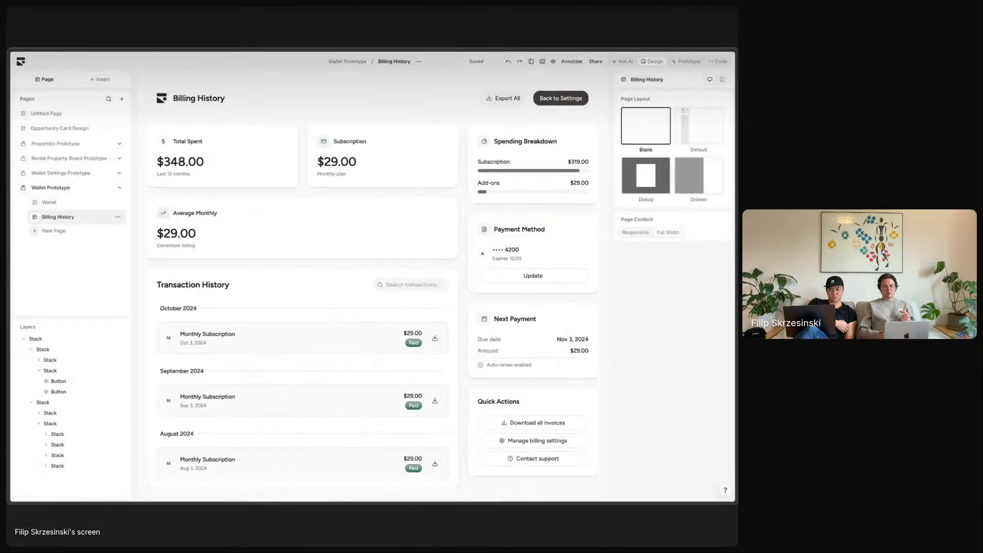
- Switch to the Prototype view and let the AI generate navigation between Wallet and Billing History
click(689, 62)
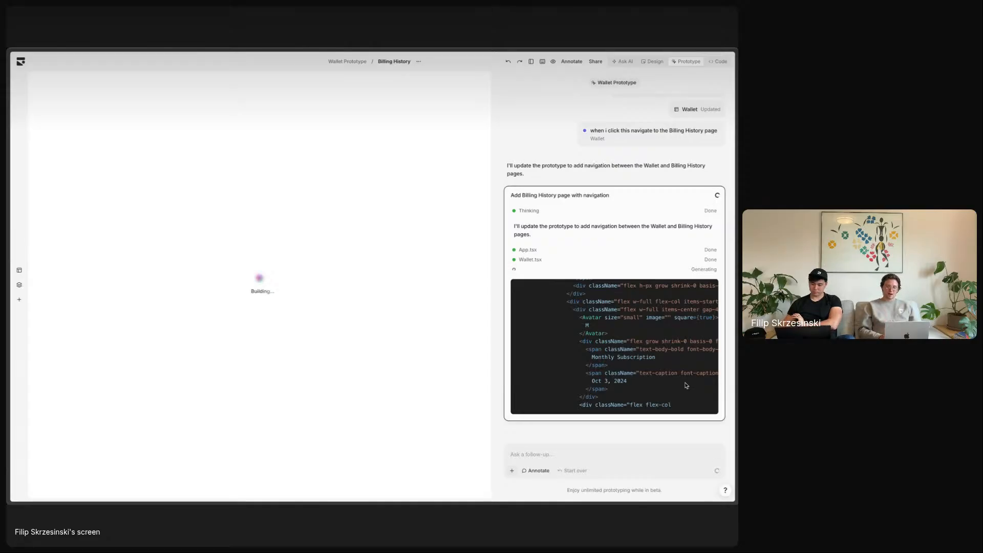
scroll(687, 386, up, 4)
scroll(686, 386, down, 4)
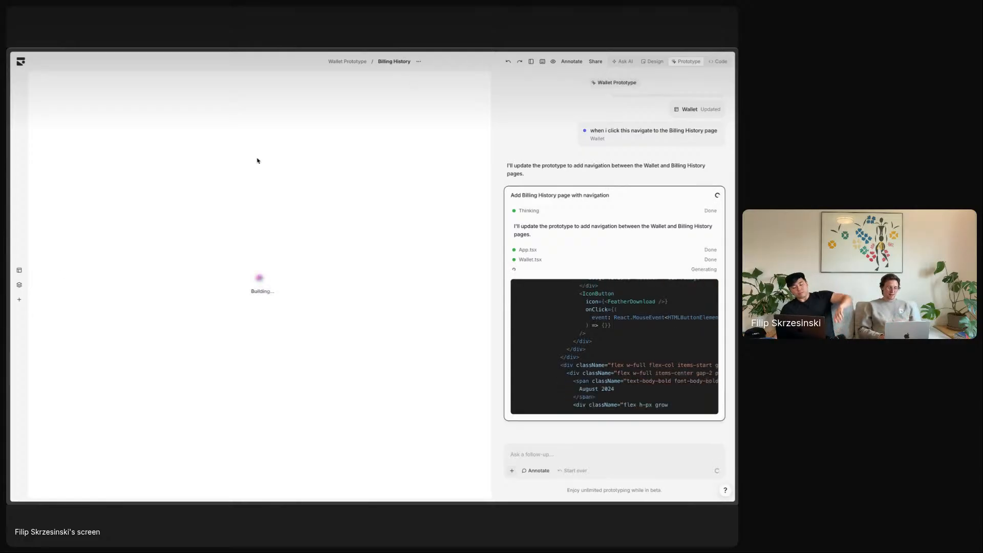
- In a new browser tab, go to app.subframe.com and switch to the personal project
key(super+t)
text(app)
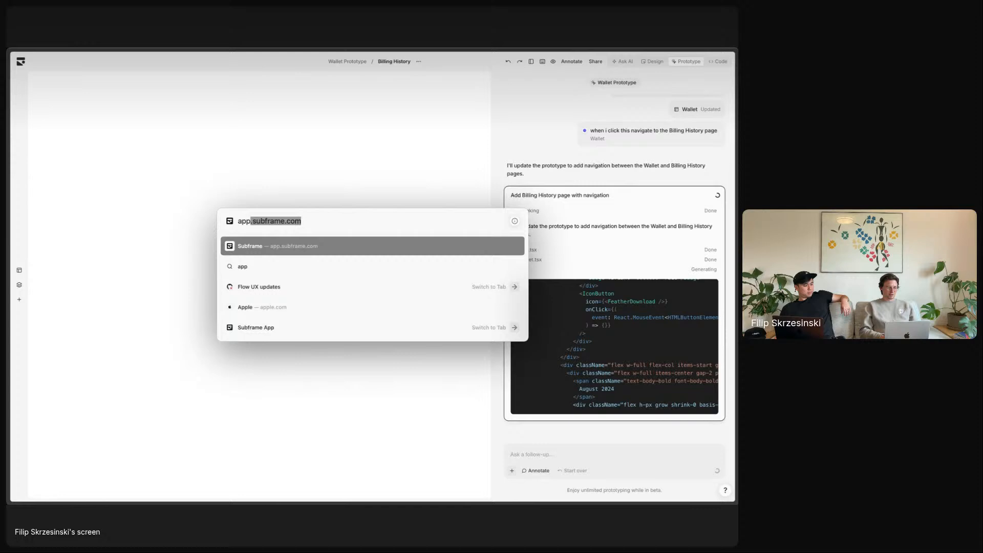
key(Return)
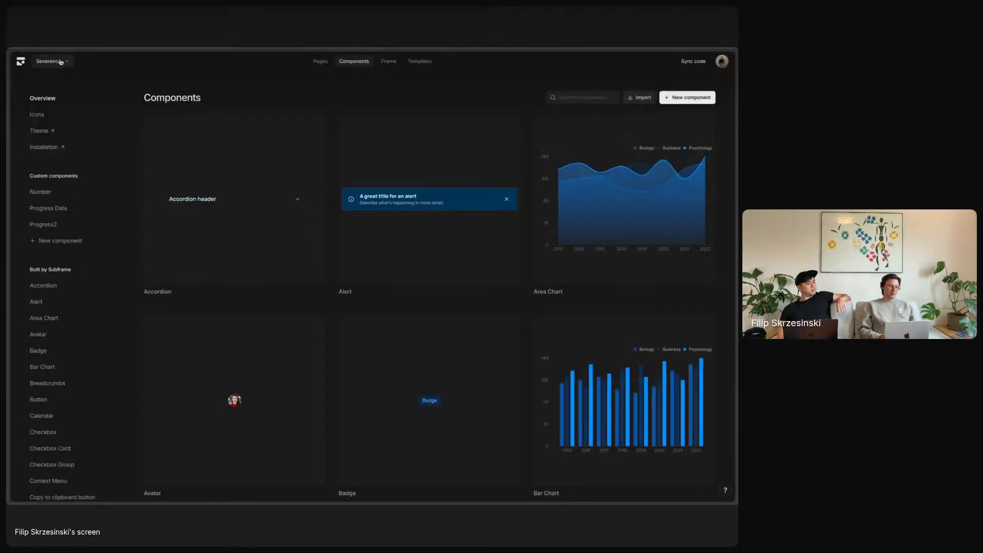
click(61, 61)
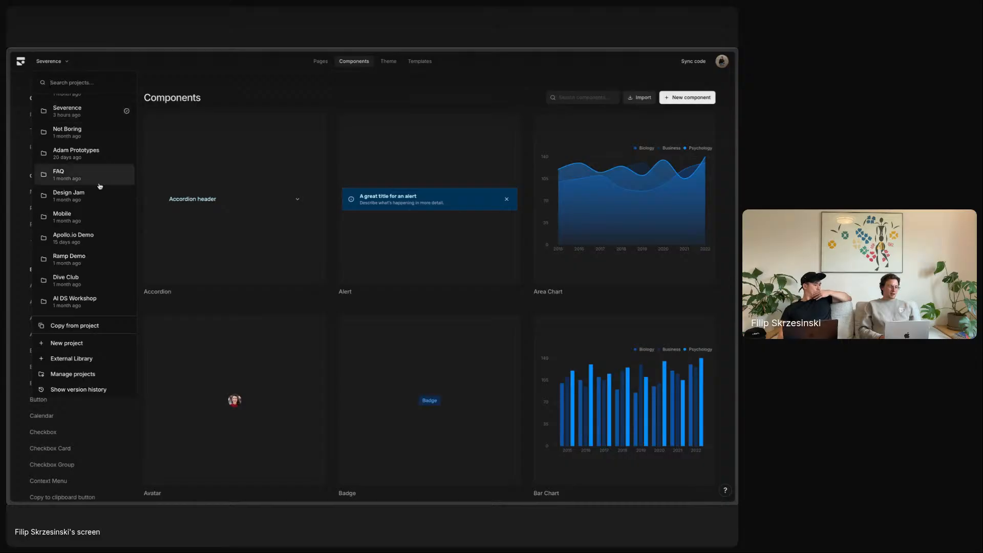
scroll(100, 186, down, 5)
click(91, 265)
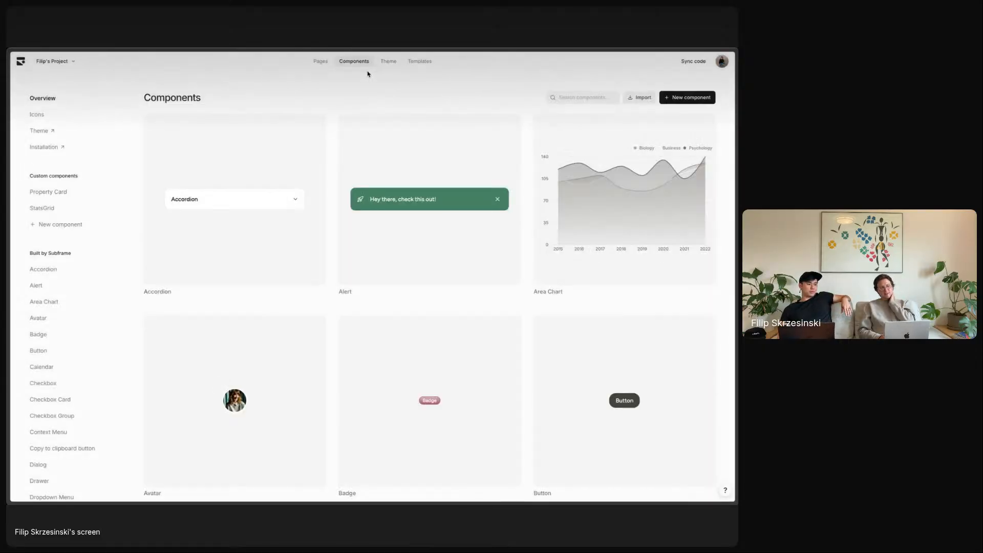
- Open the Wallet page from the project's Pages list in the design editor
click(322, 63)
scroll(305, 300, down, 10)
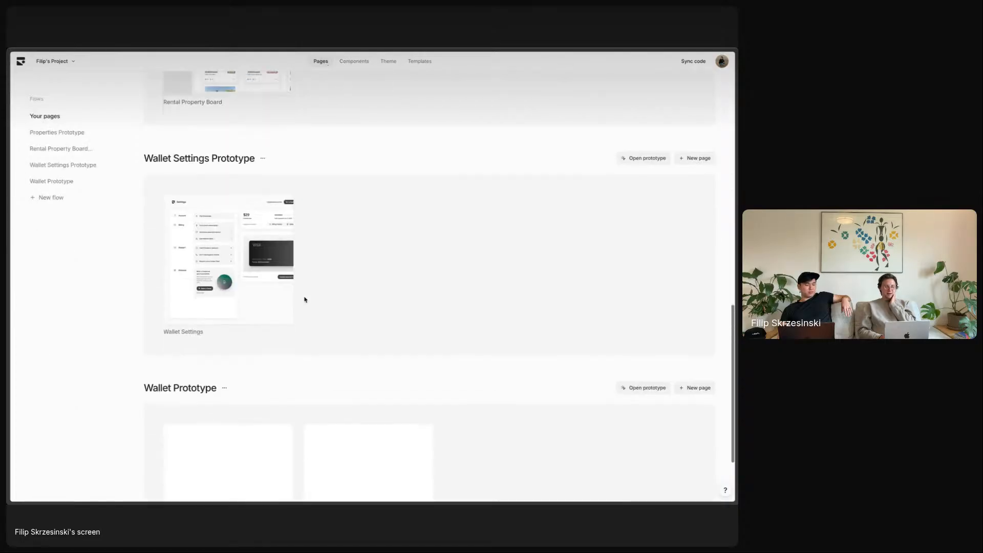
click(227, 389)
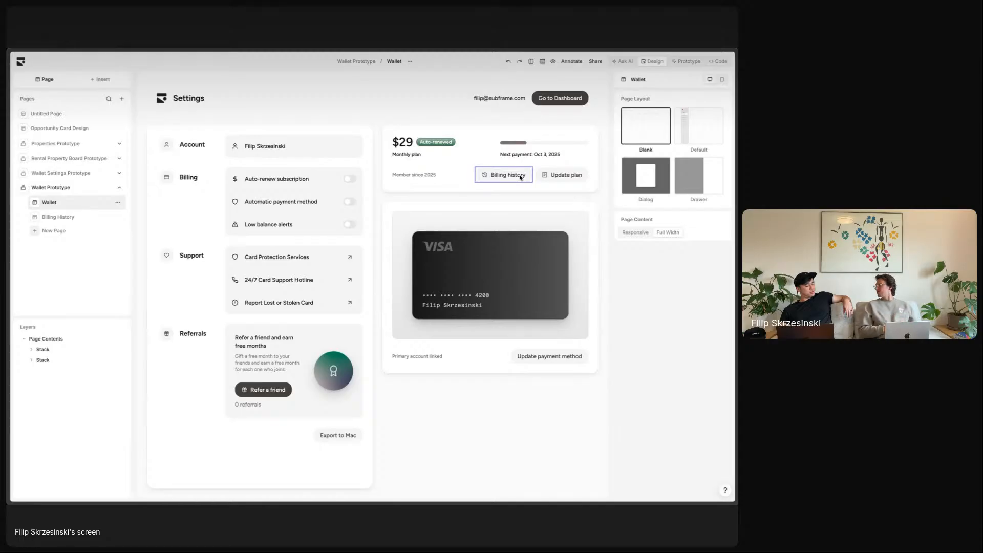
mouse_move(39, 214)
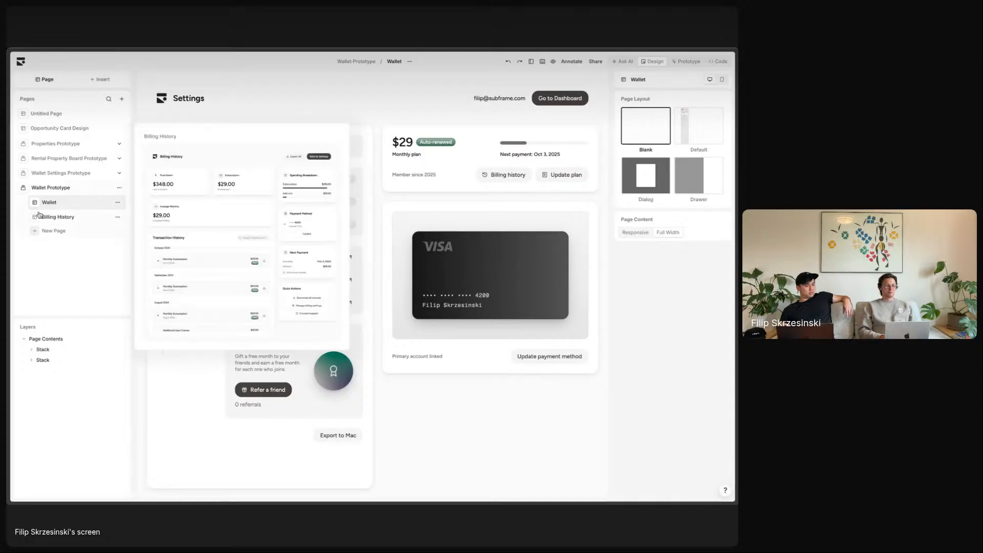
mouse_move(50, 191)
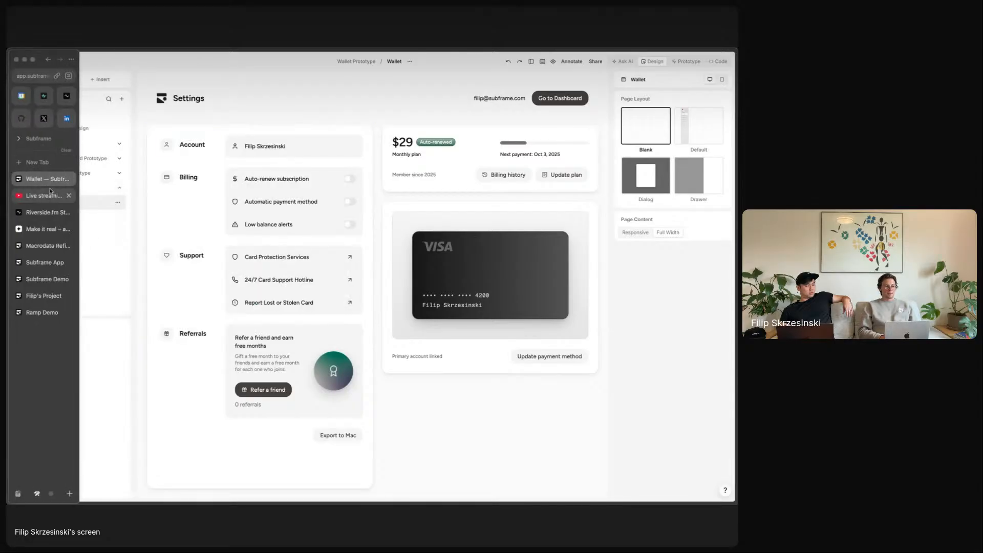
- Reload the original Billing History tab and apply the pending design changes in the prototype view
click(49, 296)
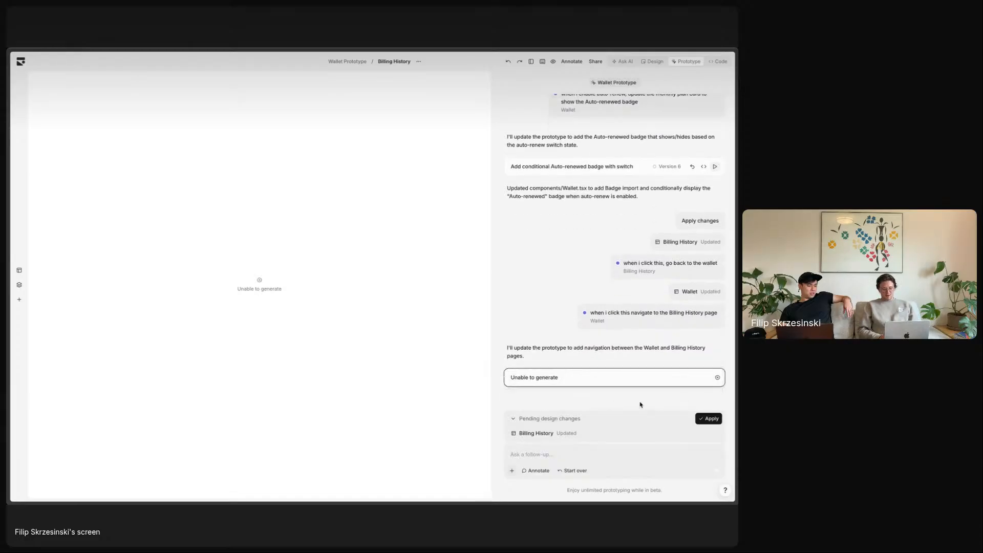
key(super+r)
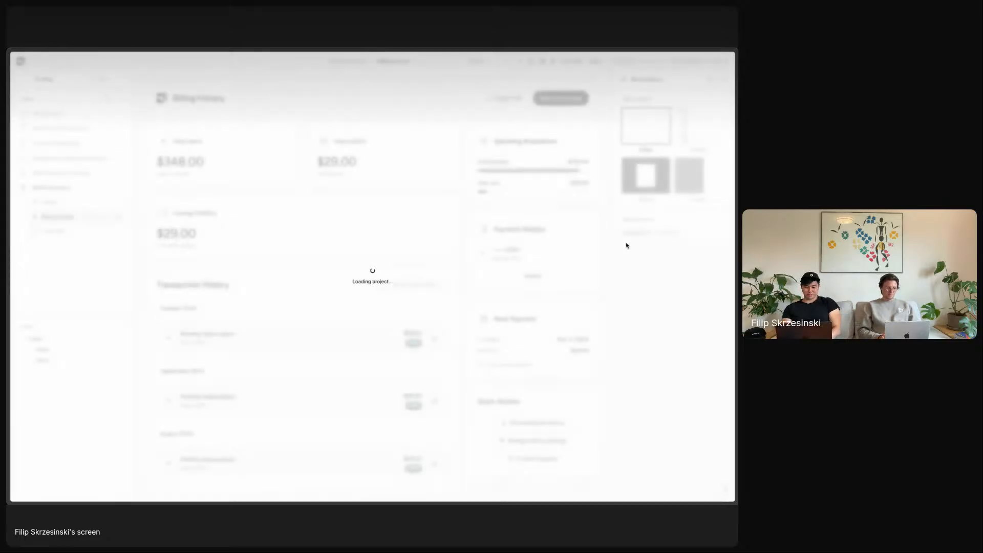
click(687, 62)
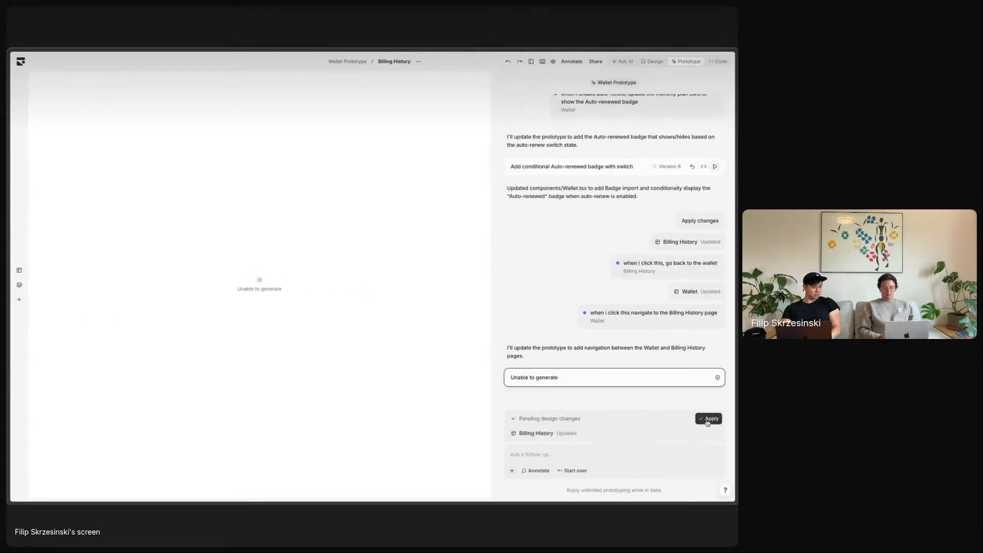
click(708, 418)
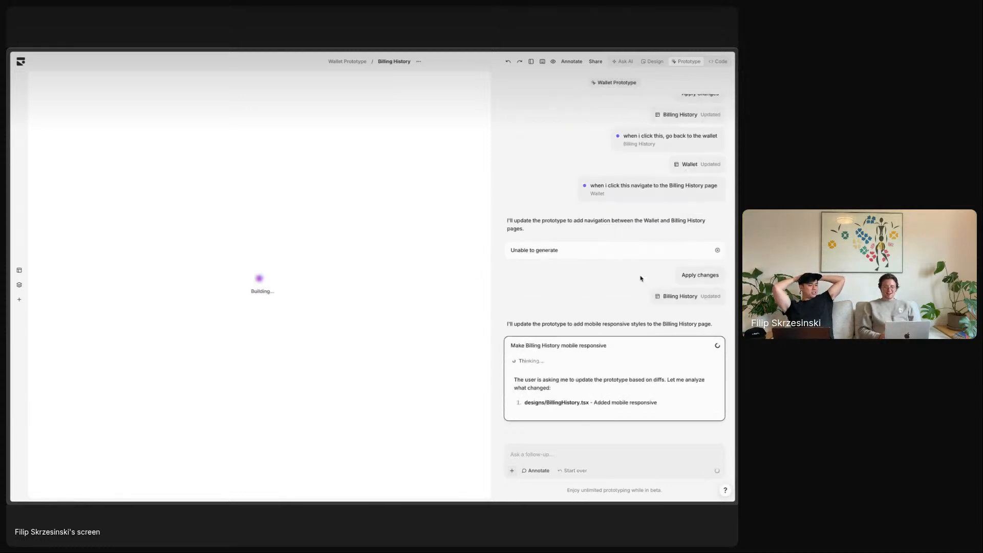
- Read the AI's three-step plan and the streaming mobile-responsive BillingHistory.tsx code in the chat
scroll(640, 278, up, 5)
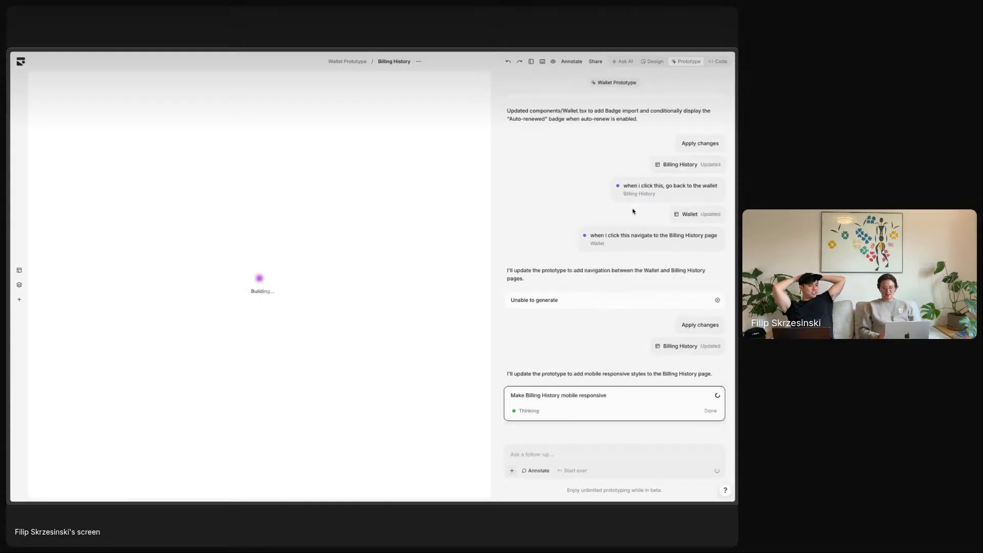
scroll(633, 210, up, 8)
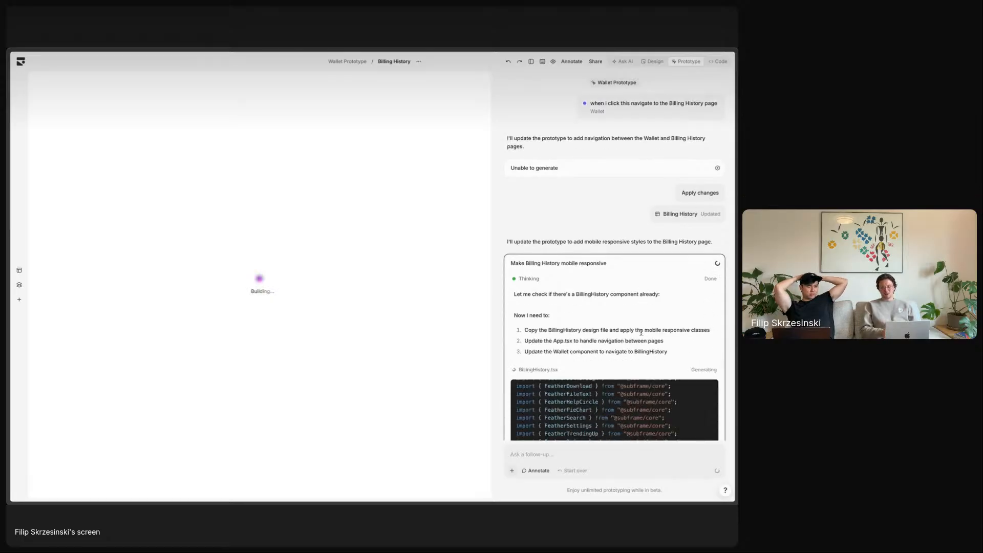
mouse_move(581, 330)
mouse_down()
mouse_move(587, 352)
mouse_move(587, 332)
mouse_up()
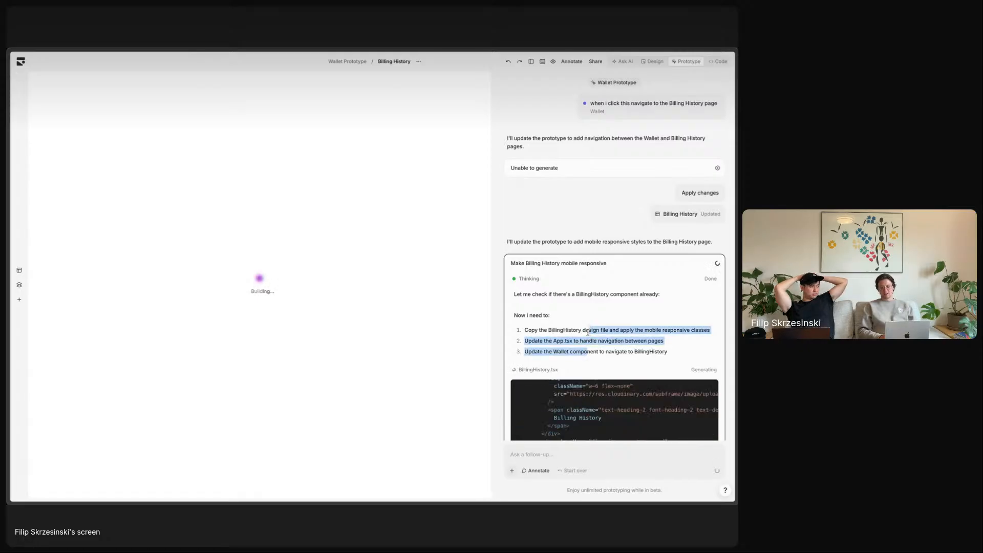
click(594, 338)
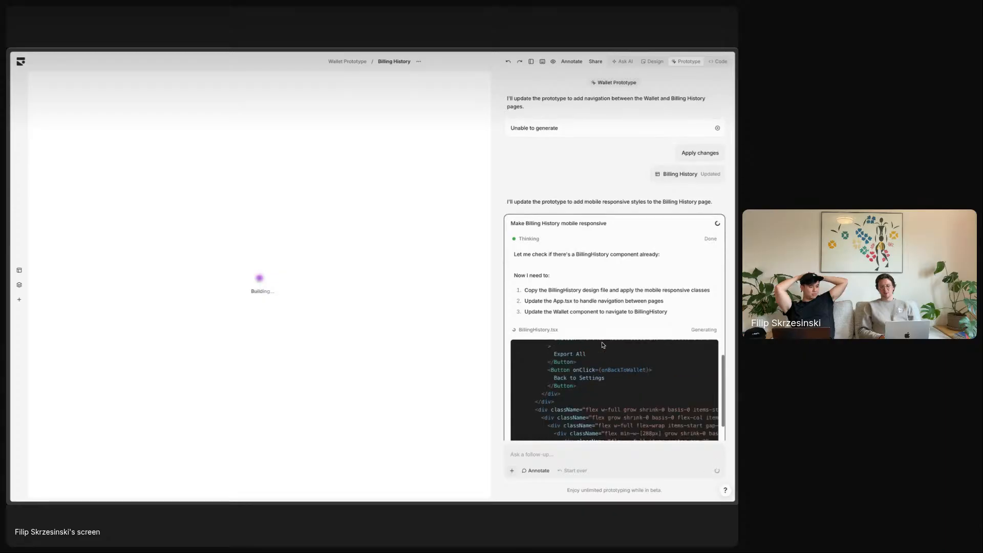
scroll(622, 303, up, 3)
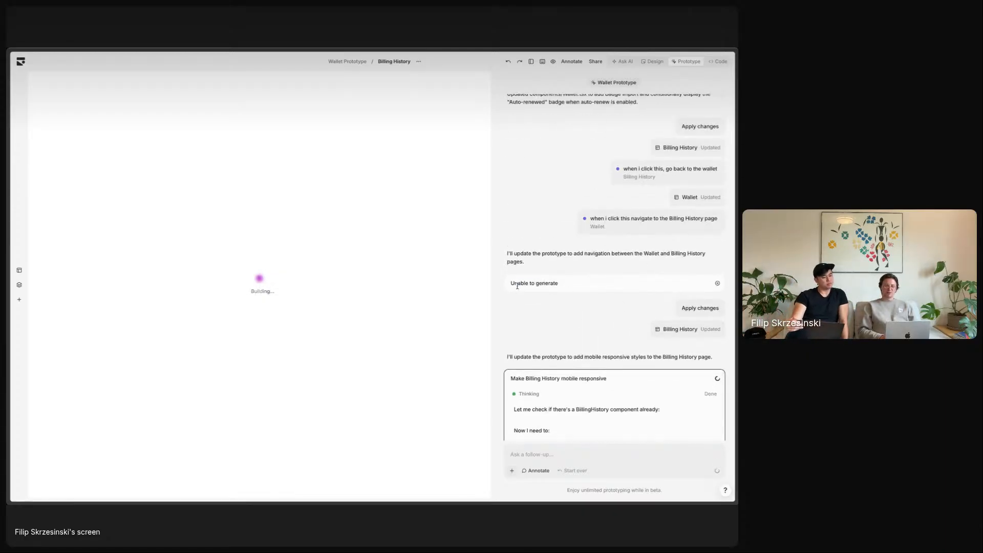
scroll(623, 272, down, 3)
scroll(623, 273, down, 2)
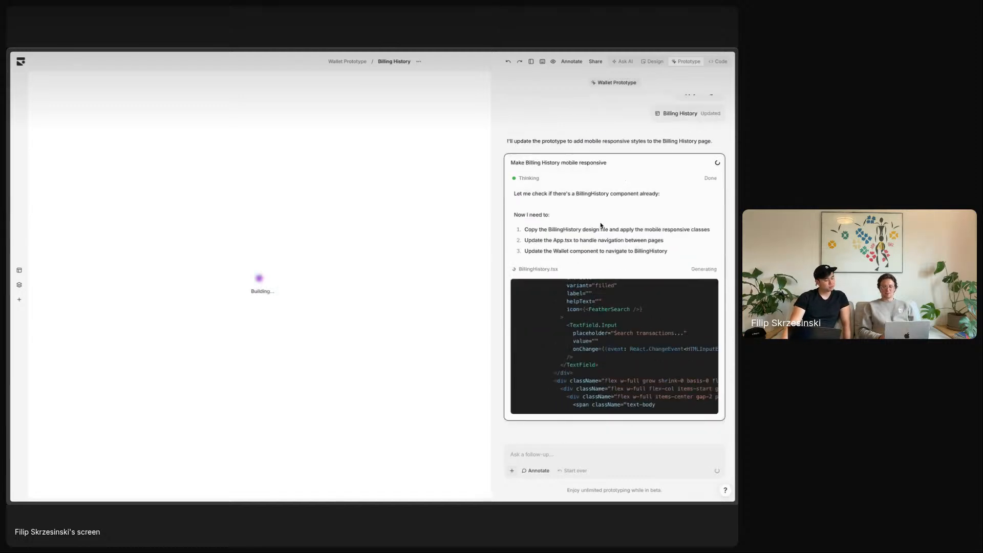
scroll(601, 231, up, 5)
scroll(603, 195, up, 1)
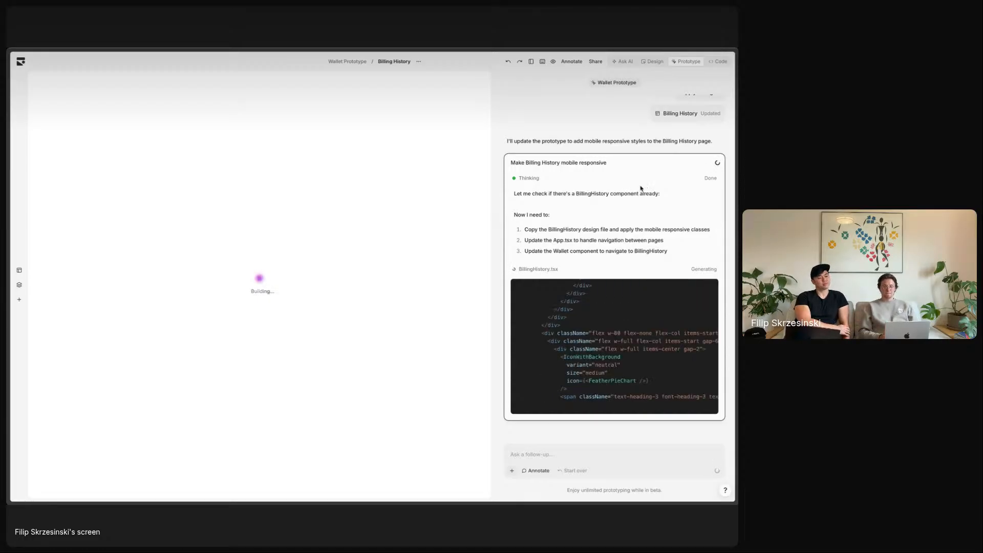
scroll(634, 124, up, 5)
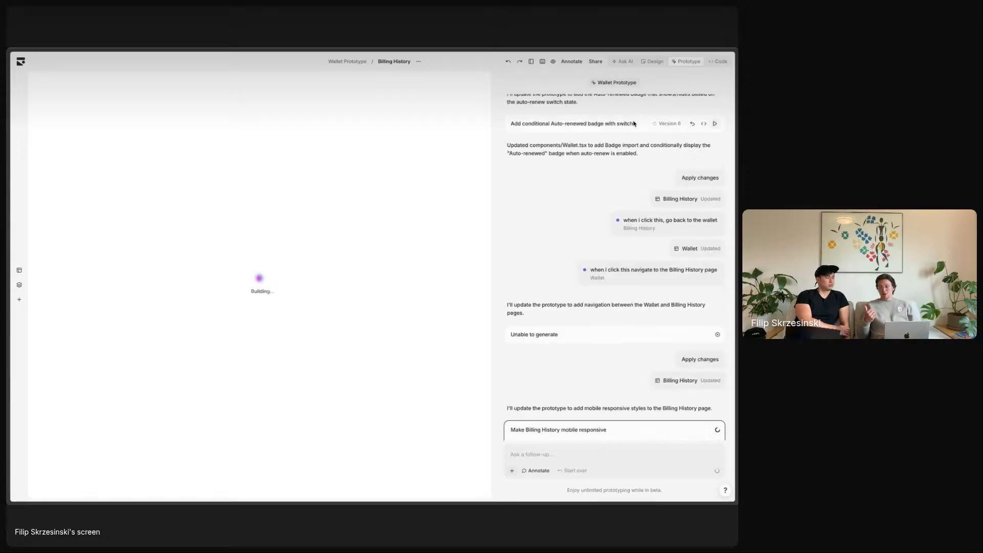
scroll(621, 293, down, 5)
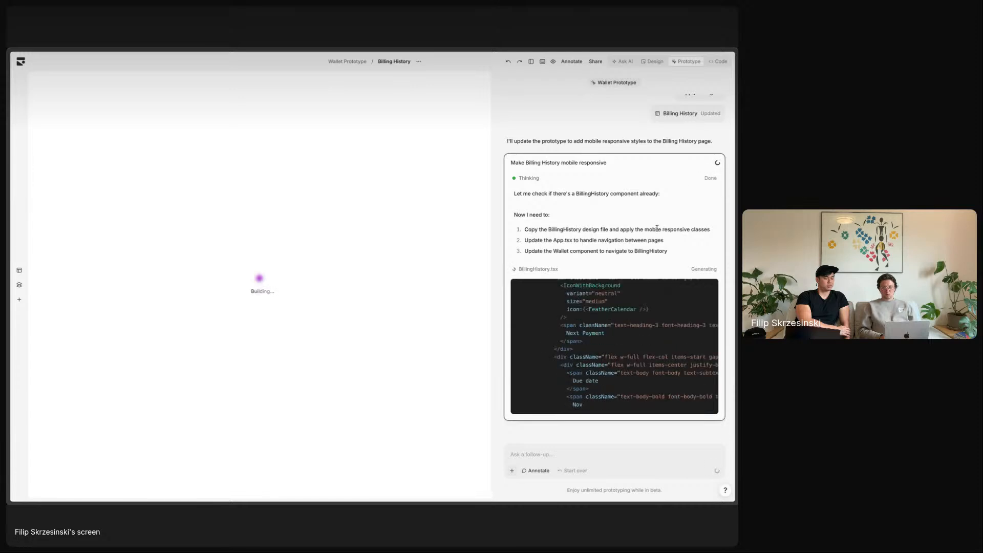
scroll(657, 229, up, 8)
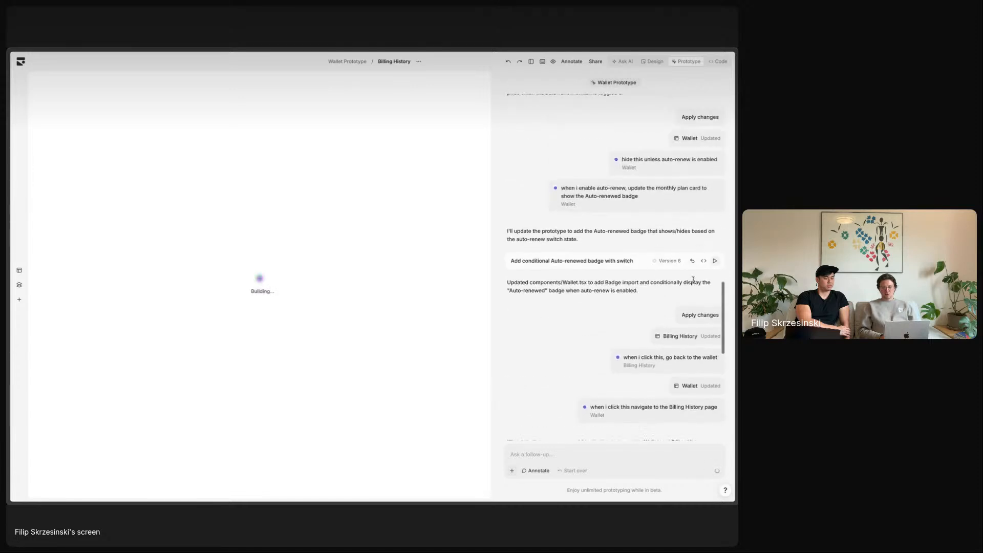
- Return to the 'Wallet — Subframe' tab and view its prototype chat with the finished code
mouse_move(8, 251)
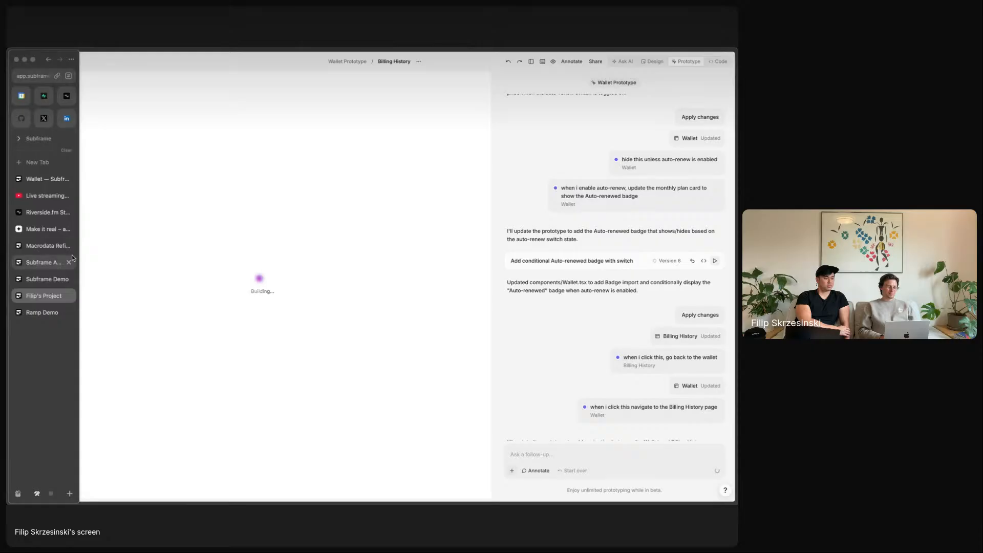
click(46, 178)
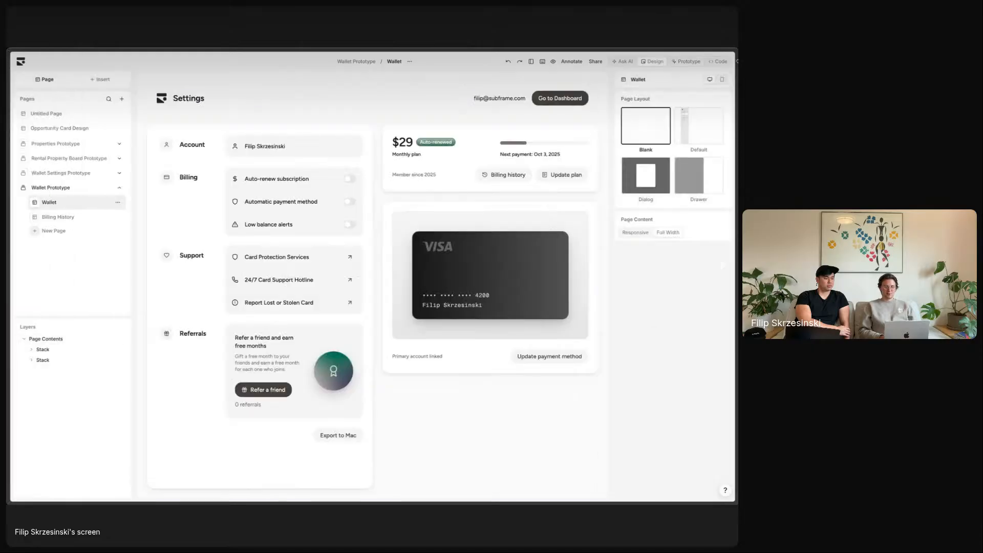
click(688, 62)
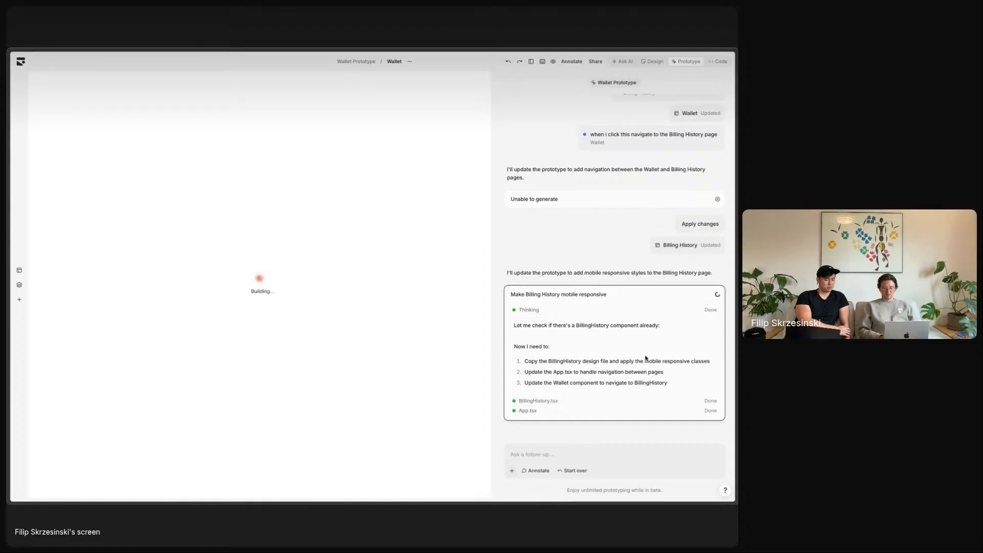
scroll(642, 330, up, 5)
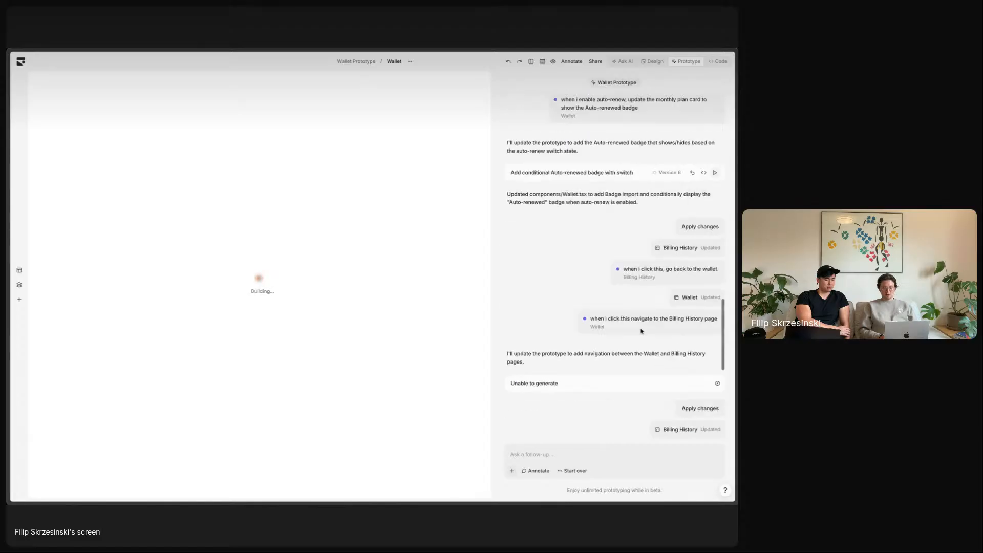
- Open Version 6's generated code and read through Wallet.tsx's imports and state hooks
click(705, 172)
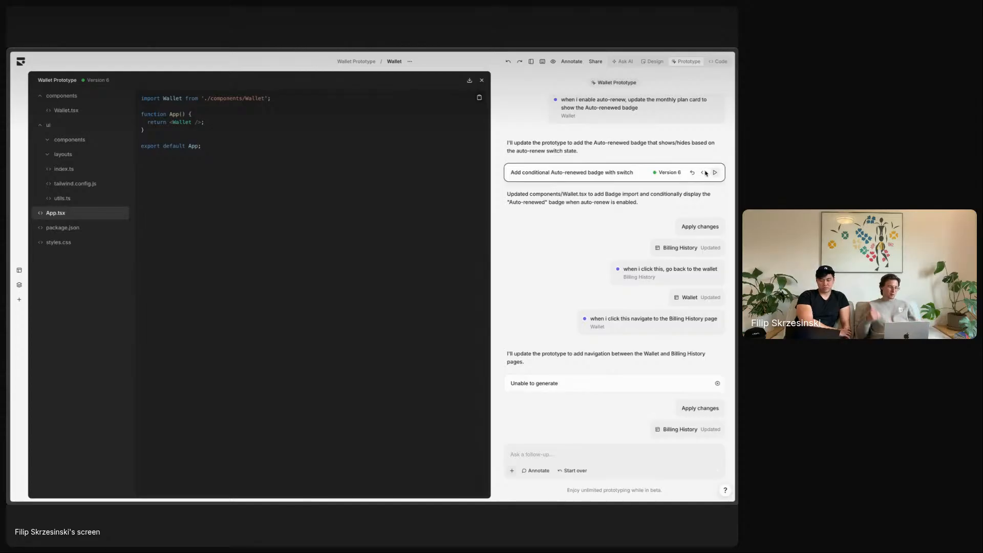
click(116, 114)
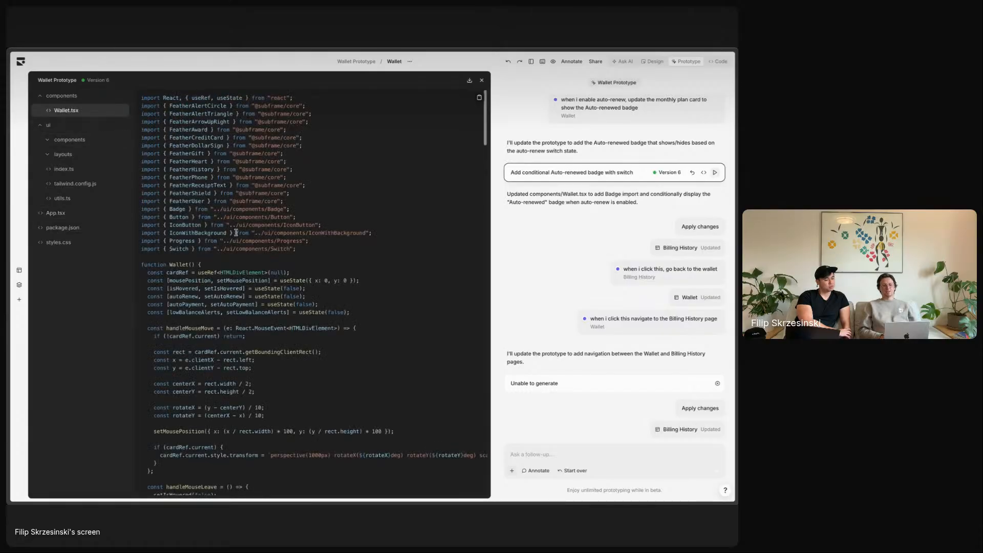
scroll(236, 232, down, 10)
scroll(235, 232, up, 7)
scroll(236, 231, up, 5)
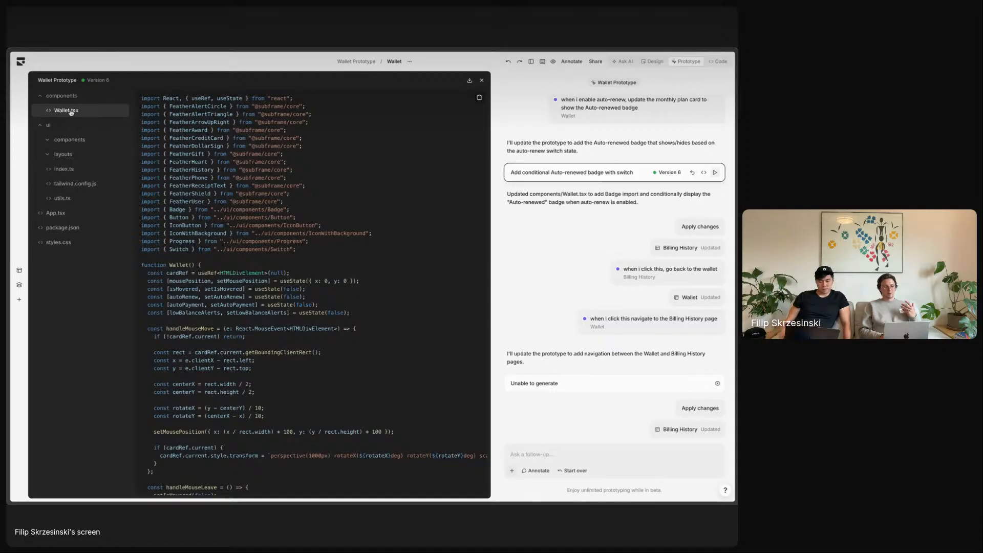
scroll(208, 179, down, 3)
scroll(208, 179, down, 5)
scroll(208, 179, up, 15)
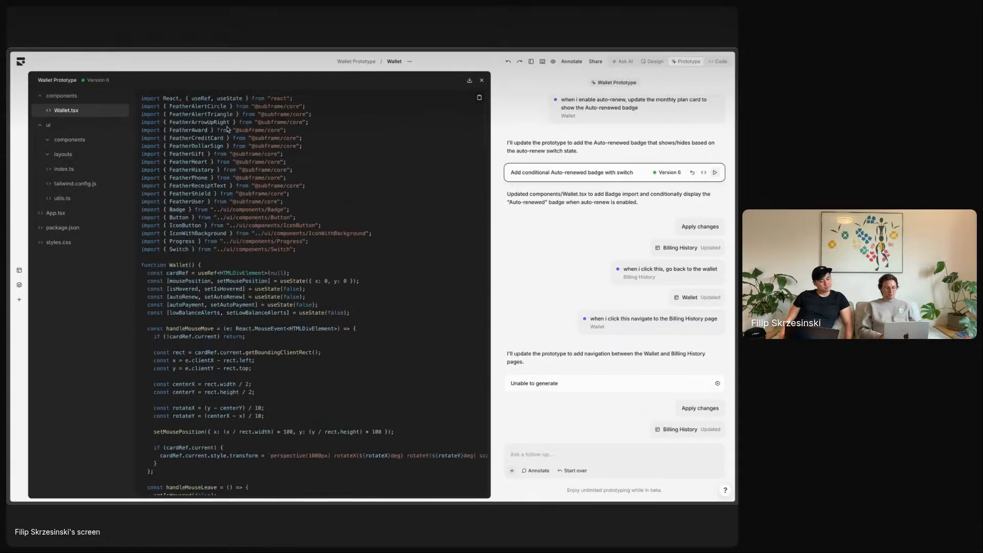
scroll(232, 224, down, 10)
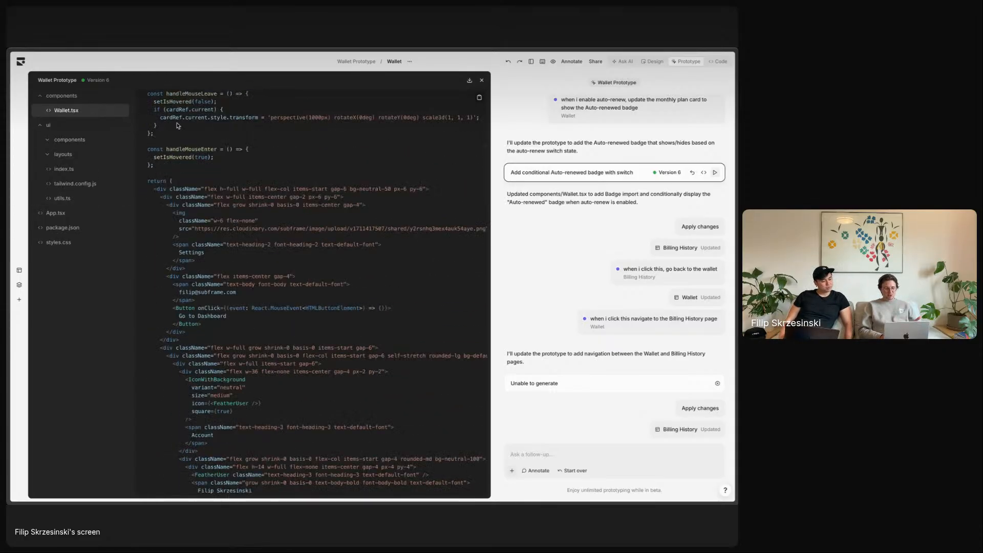
- Compare the App.tsx and Wallet.tsx sources in the code viewer
click(78, 217)
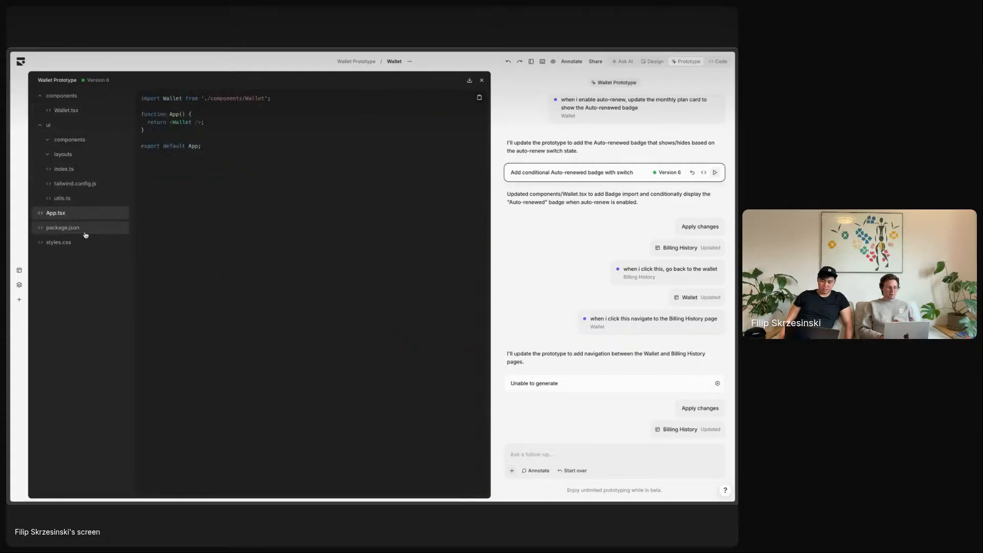
click(90, 110)
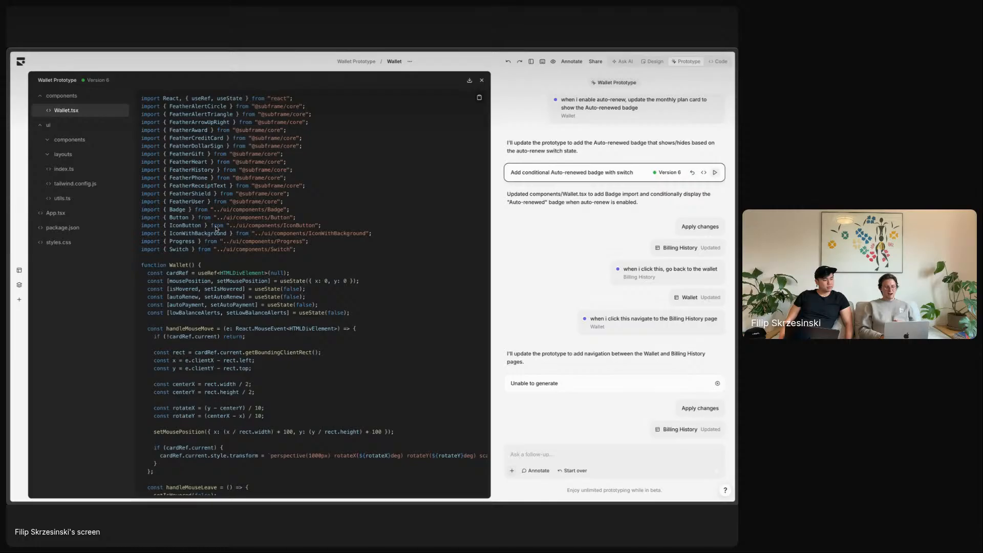
scroll(215, 229, down, 3)
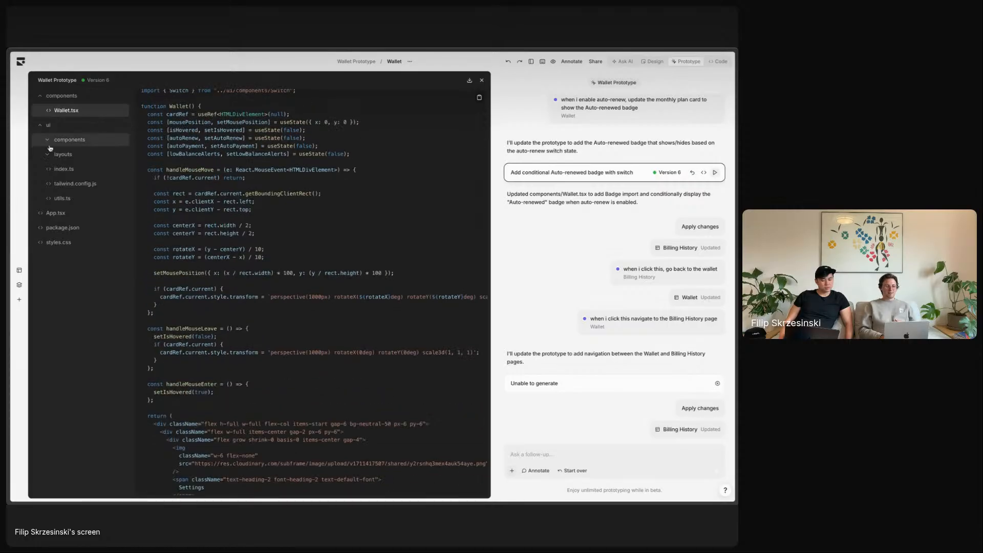
- Browse the Breadcrumbs, Button and Calendar ui components, then glance at the layouts folder
click(73, 139)
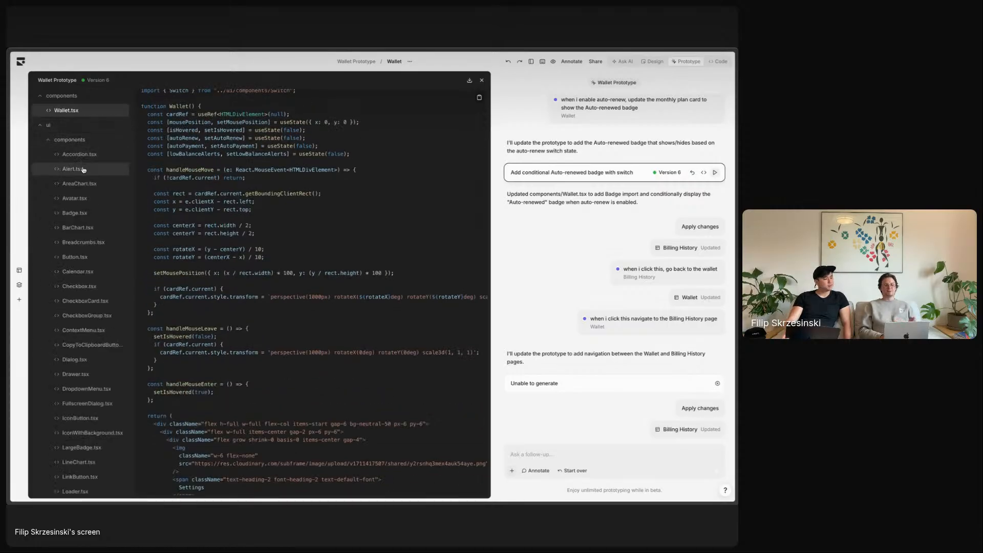
scroll(85, 164, down, 3)
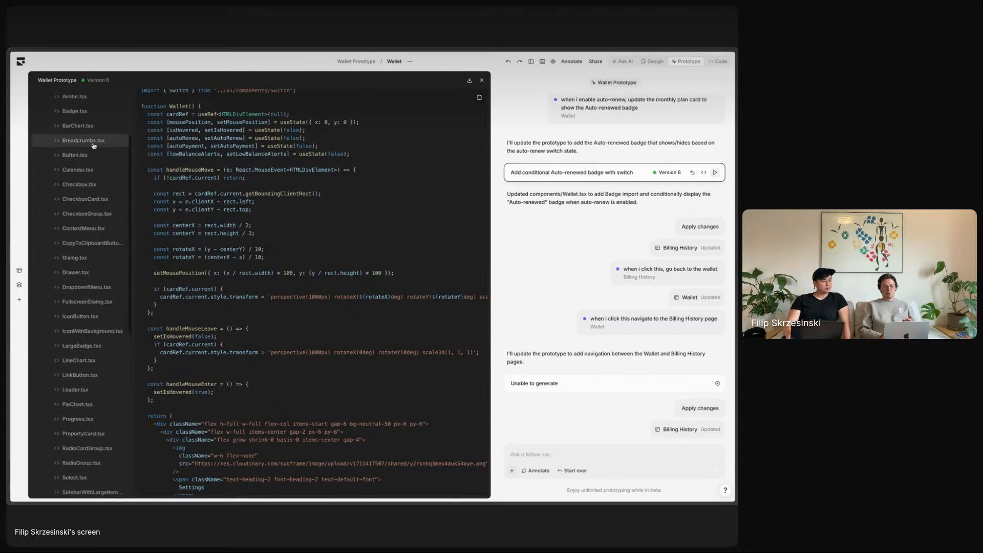
click(94, 145)
click(93, 156)
click(94, 170)
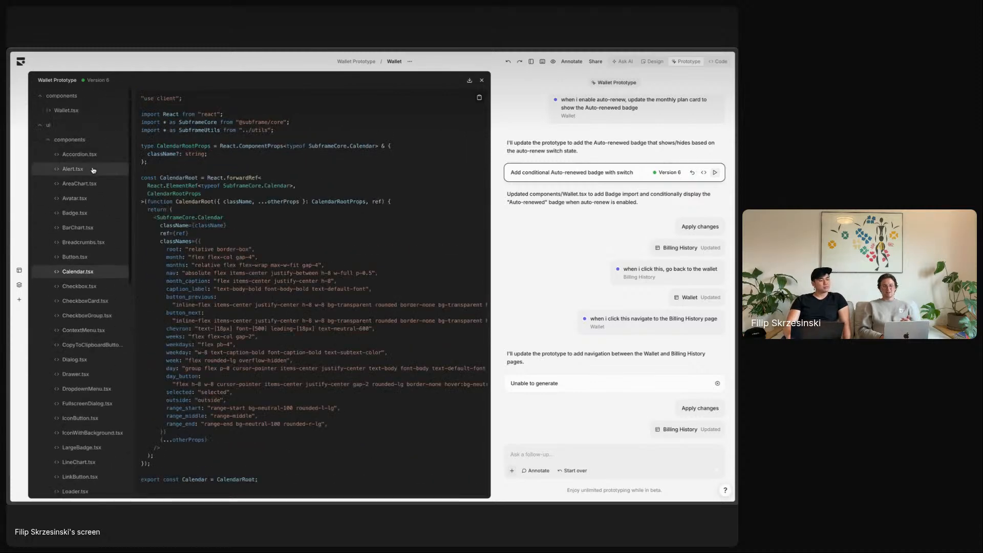
click(77, 140)
click(82, 155)
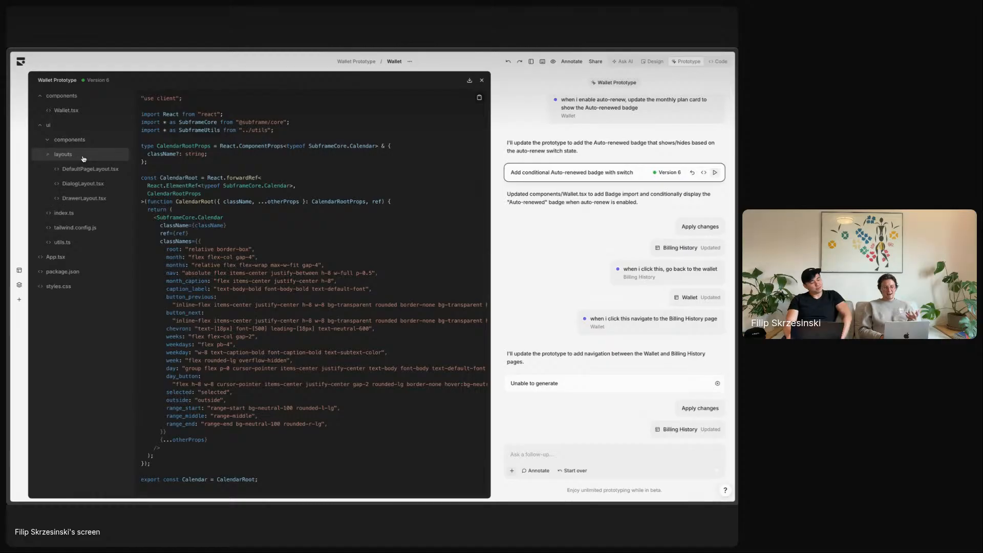
click(84, 156)
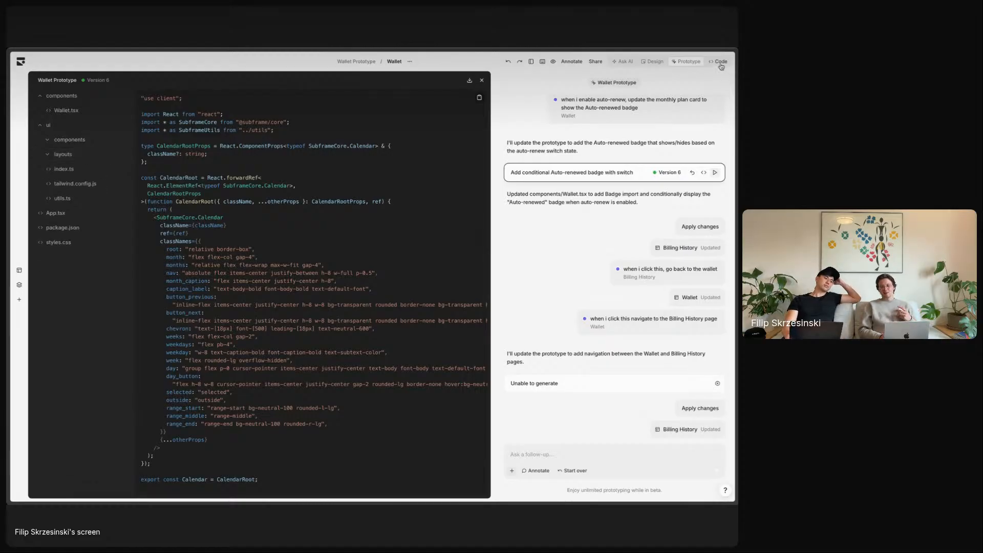
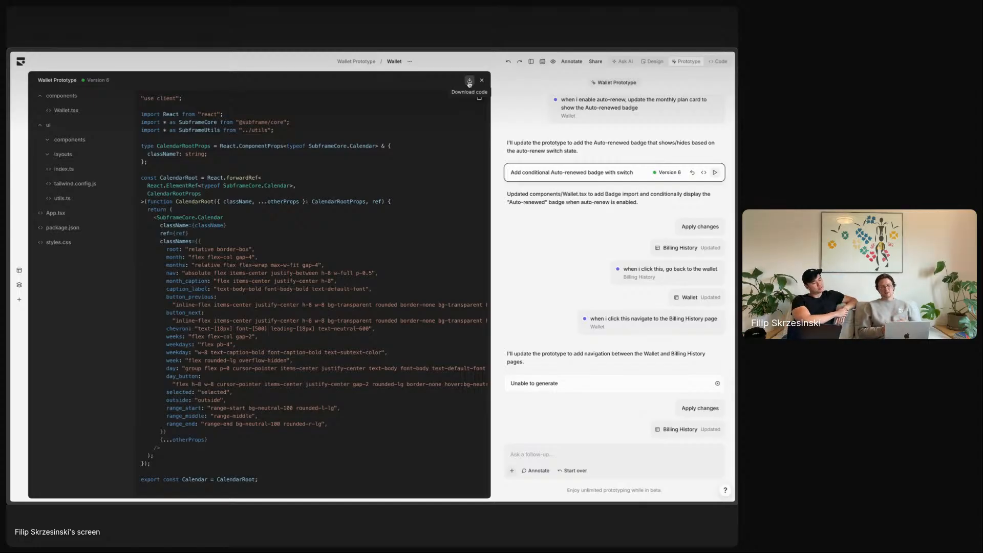
- Scroll the AI chat and preview the 'Make Billing History mobile responsive' version
scroll(666, 267, down, 2)
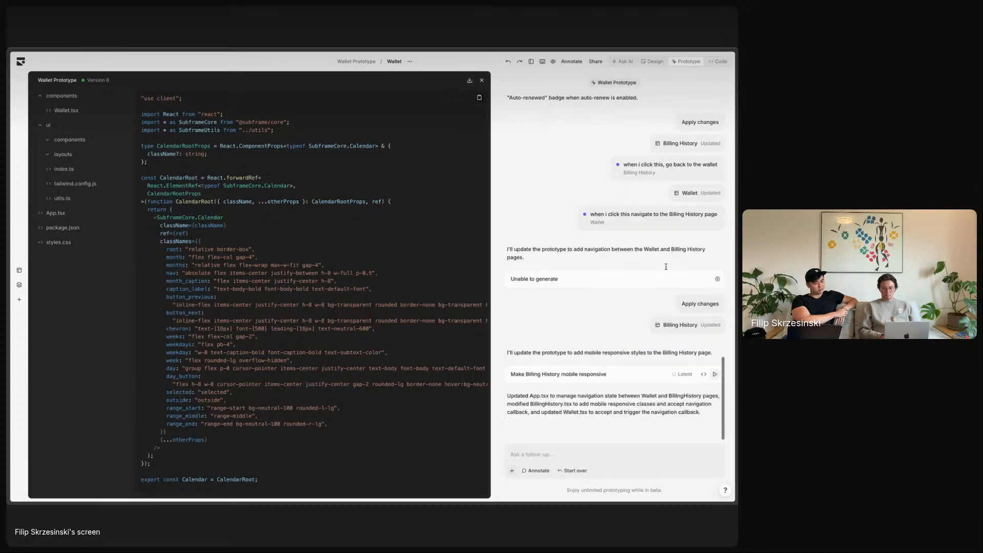
click(714, 375)
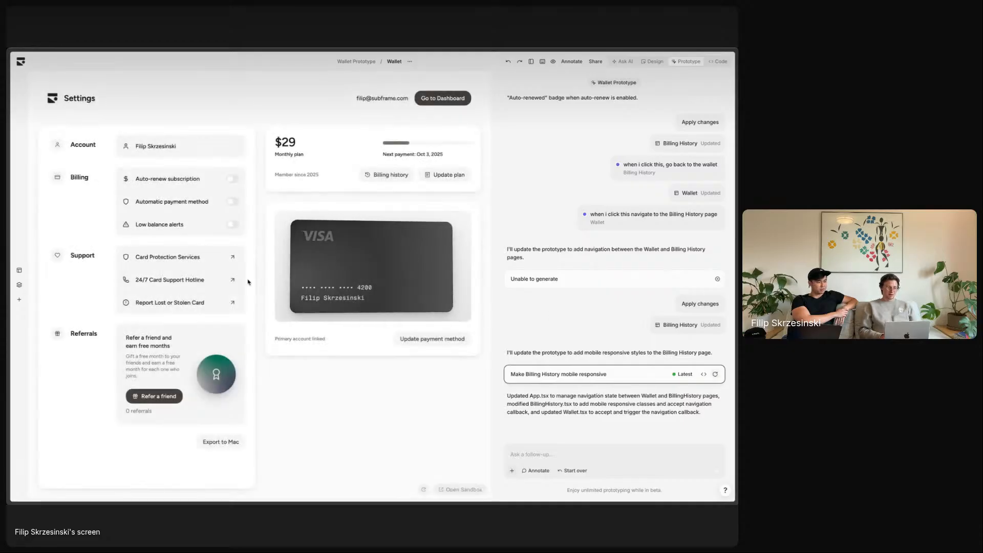
- Test Billing History and Back to Settings navigation full-width, then return via the Wallet Prototype breadcrumb
click(532, 62)
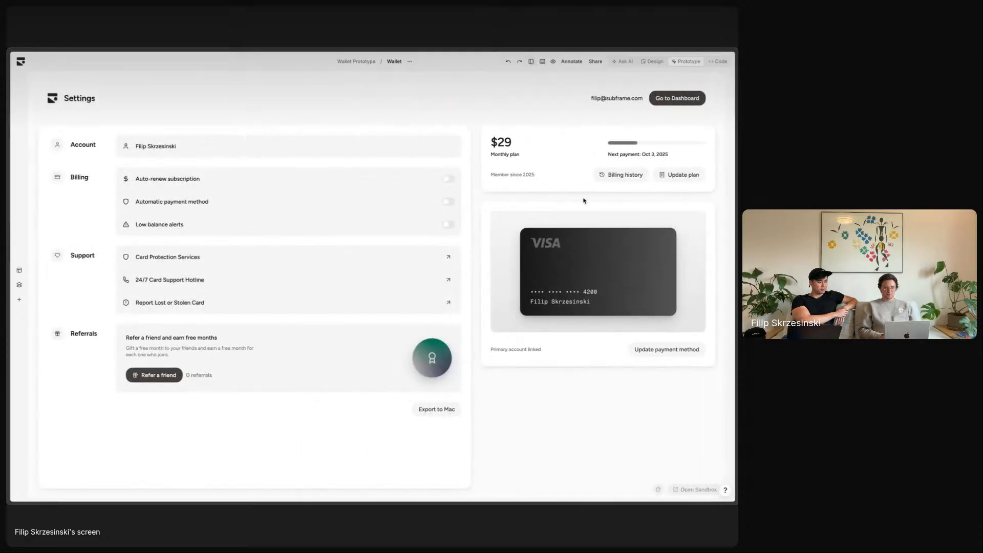
click(625, 177)
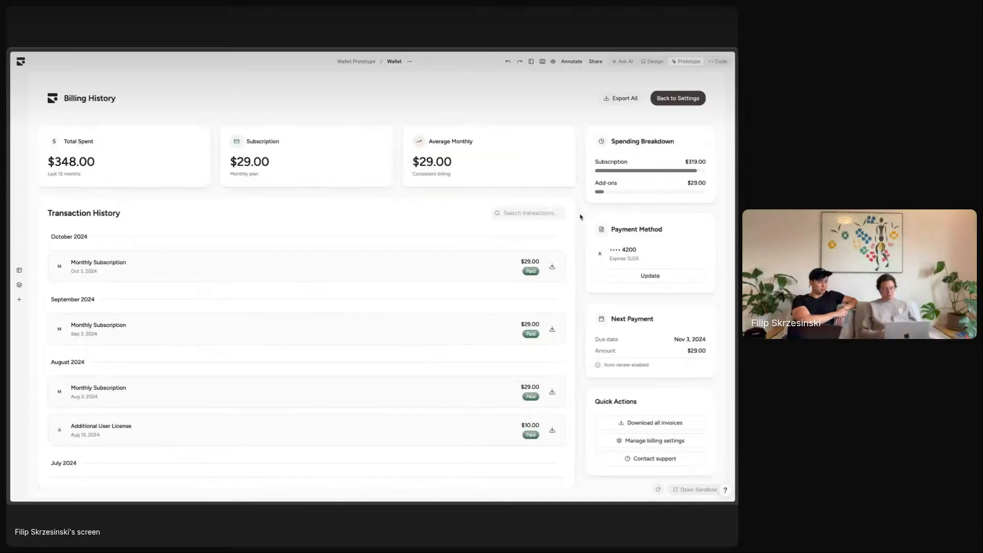
scroll(437, 353, down, 3)
scroll(437, 355, up, 3)
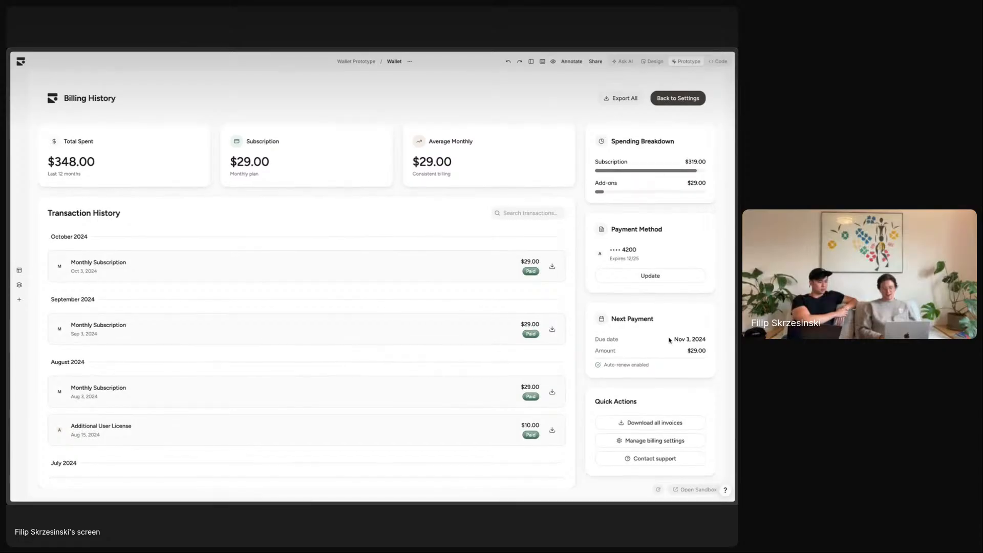
click(678, 99)
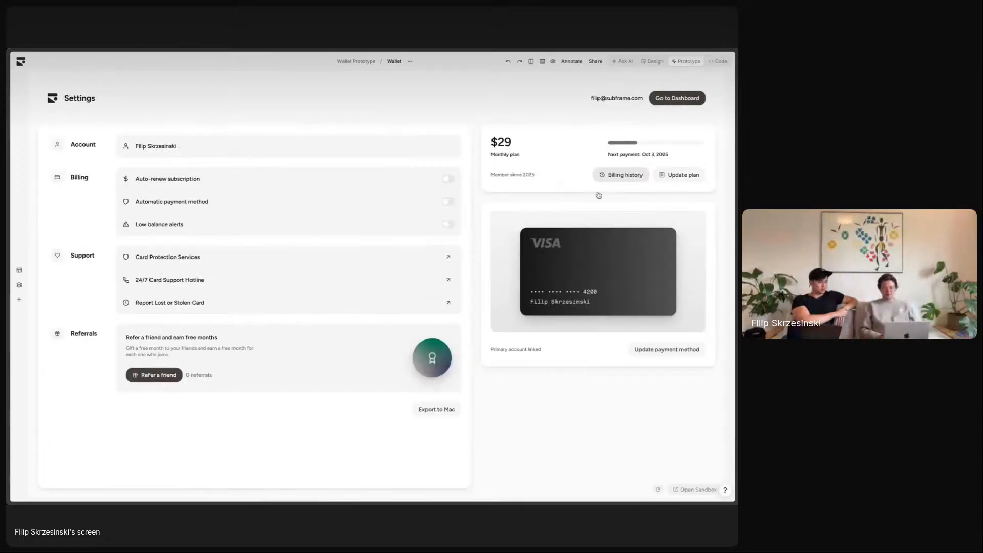
click(623, 178)
click(679, 98)
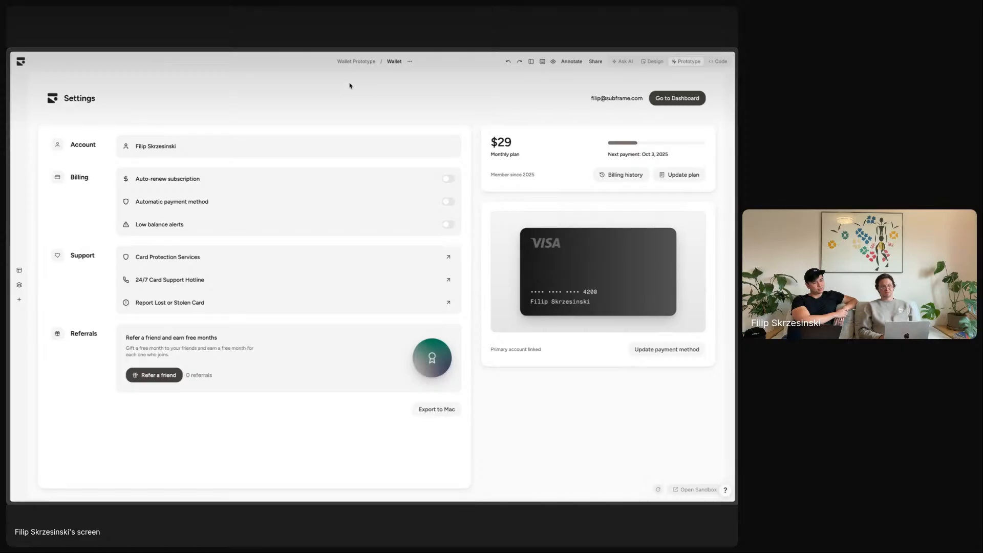
click(365, 62)
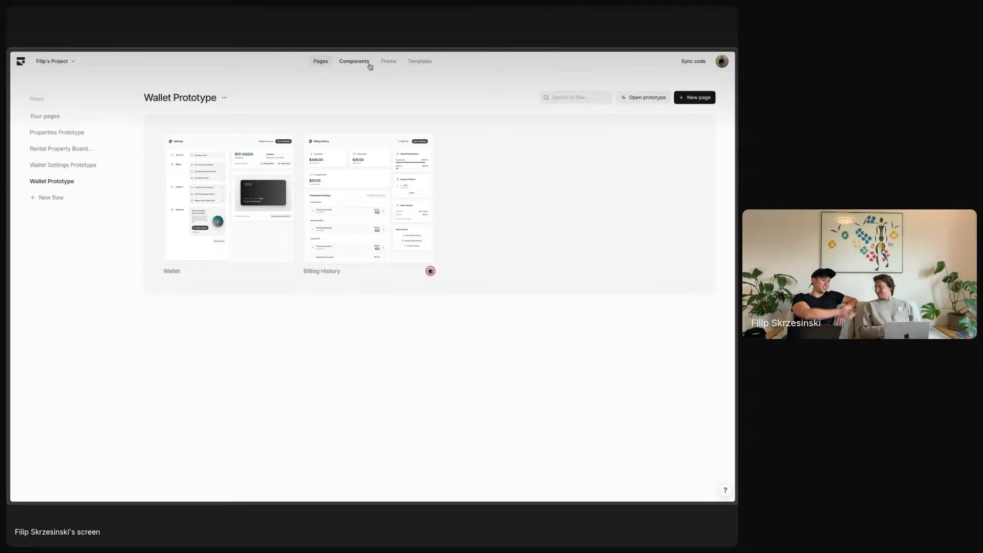
mouse_move(12, 182)
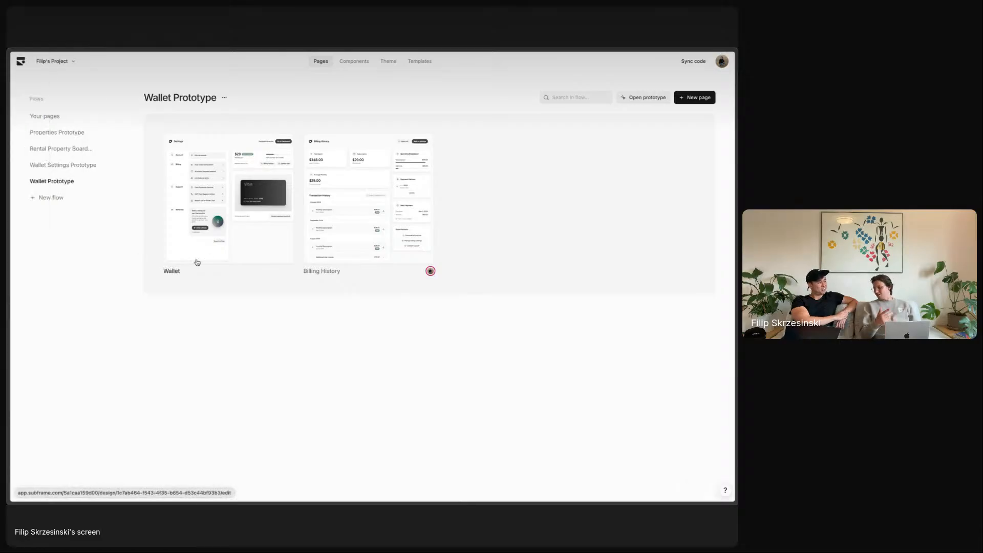
click(195, 179)
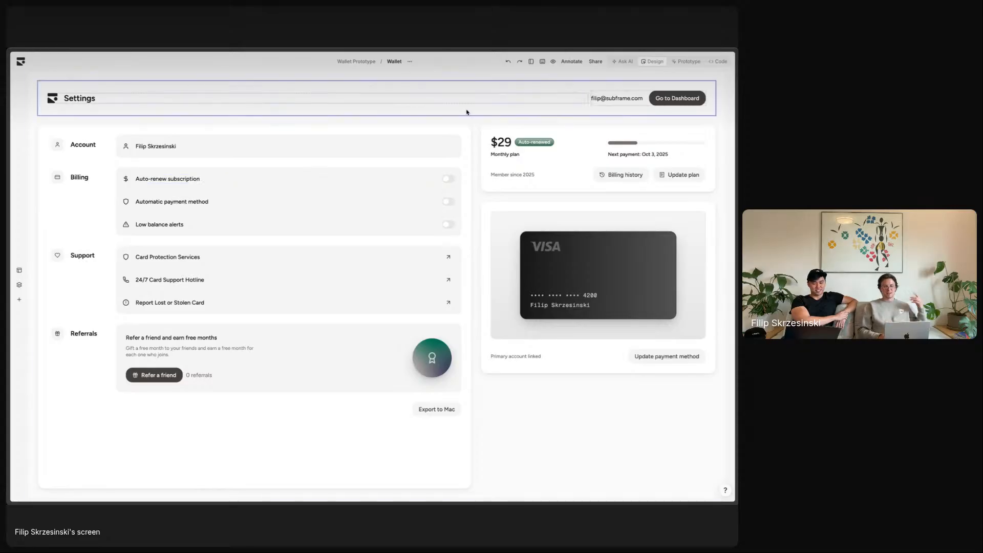
click(355, 60)
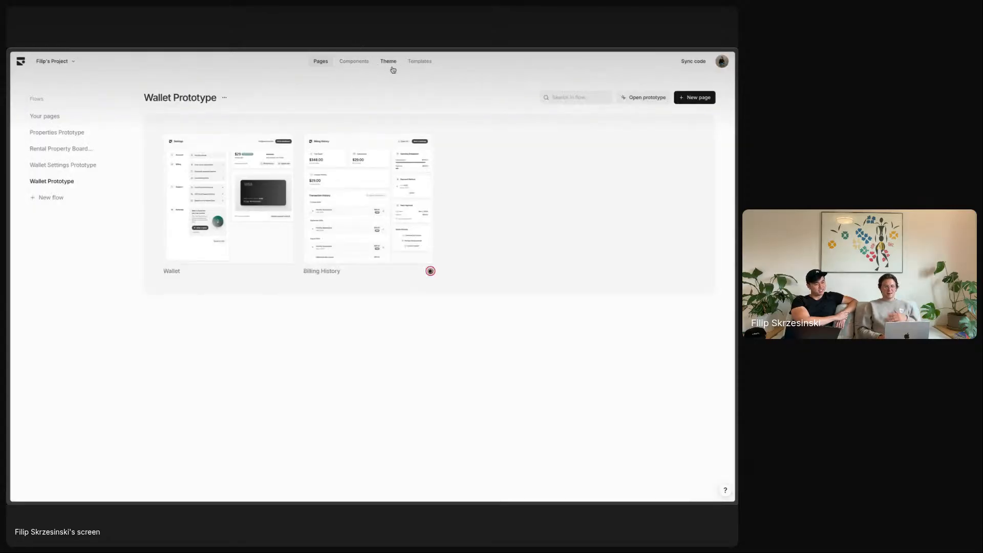
- In the theme typography, replace the Figtree main font with Instrument Sans
click(356, 62)
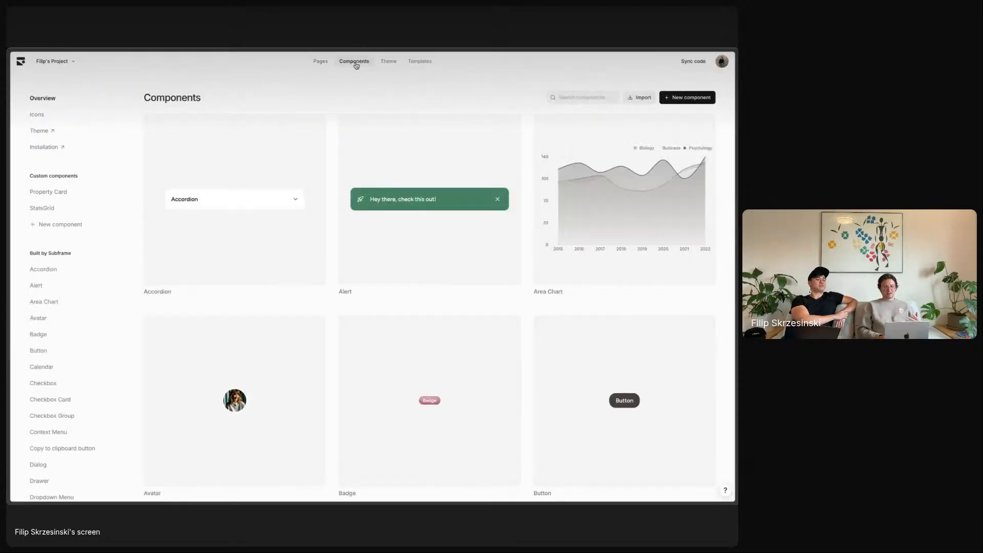
click(41, 128)
scroll(404, 229, down, 20)
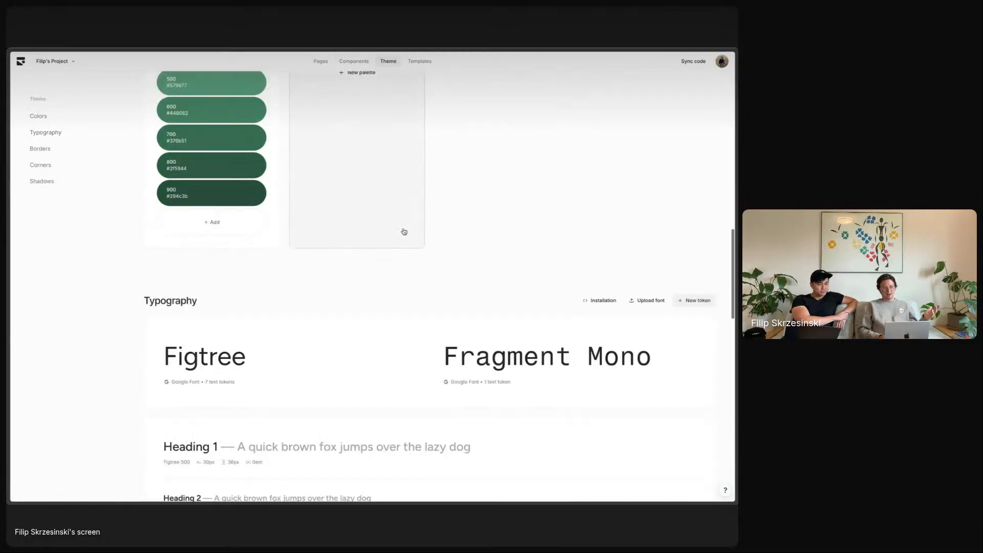
scroll(404, 231, up, 4)
click(261, 209)
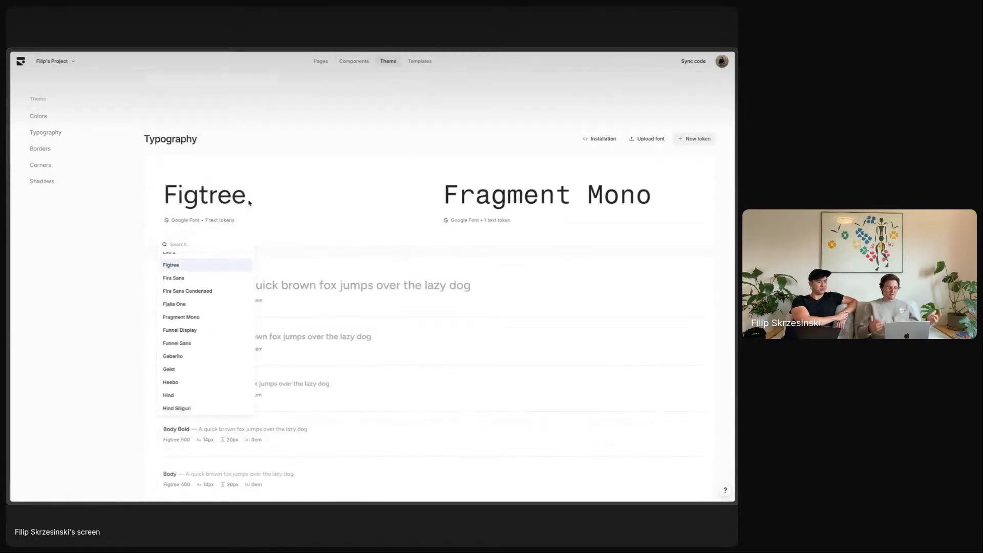
scroll(220, 330, down, 4)
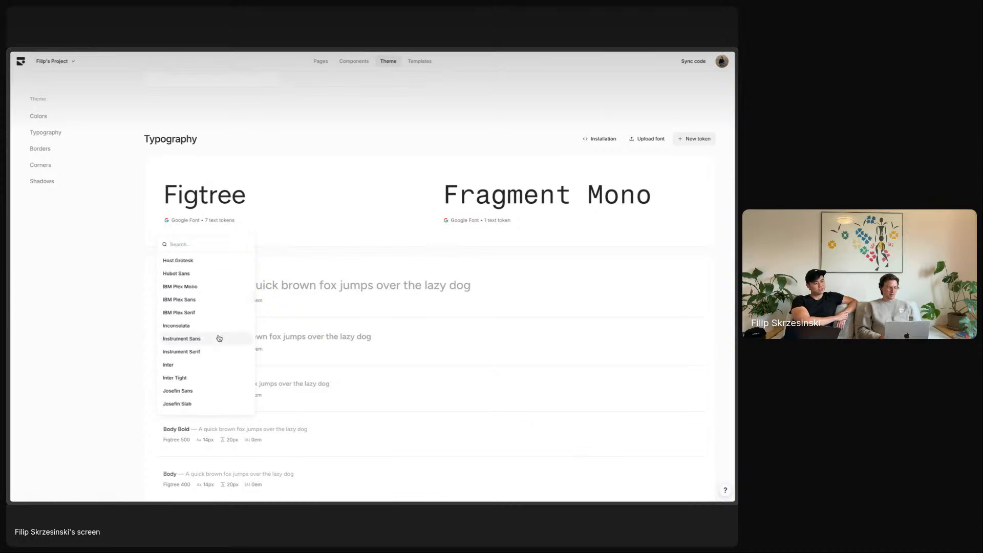
click(219, 339)
- Set the Heading 1, Heading 2 and Heading 3 fonts to Instrument Serif
click(262, 295)
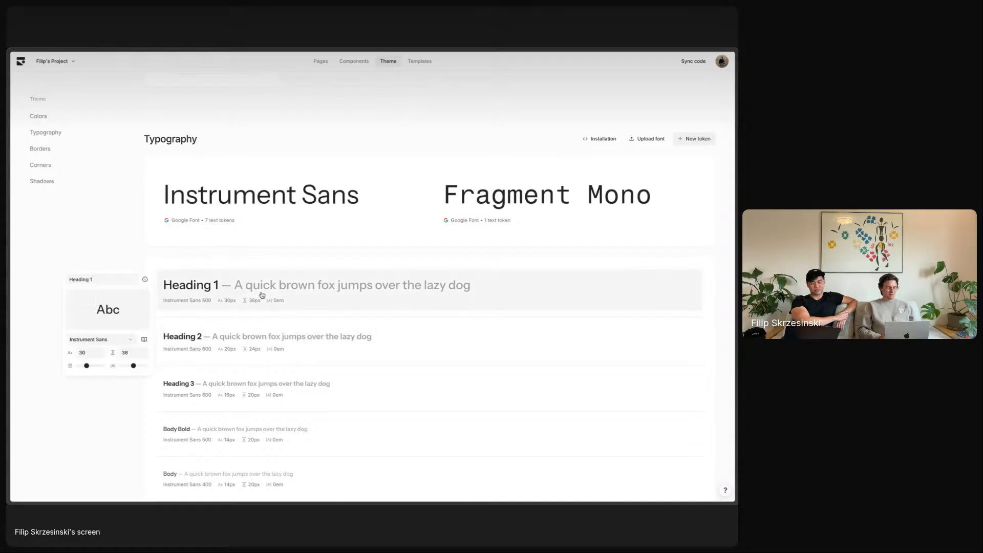
click(117, 343)
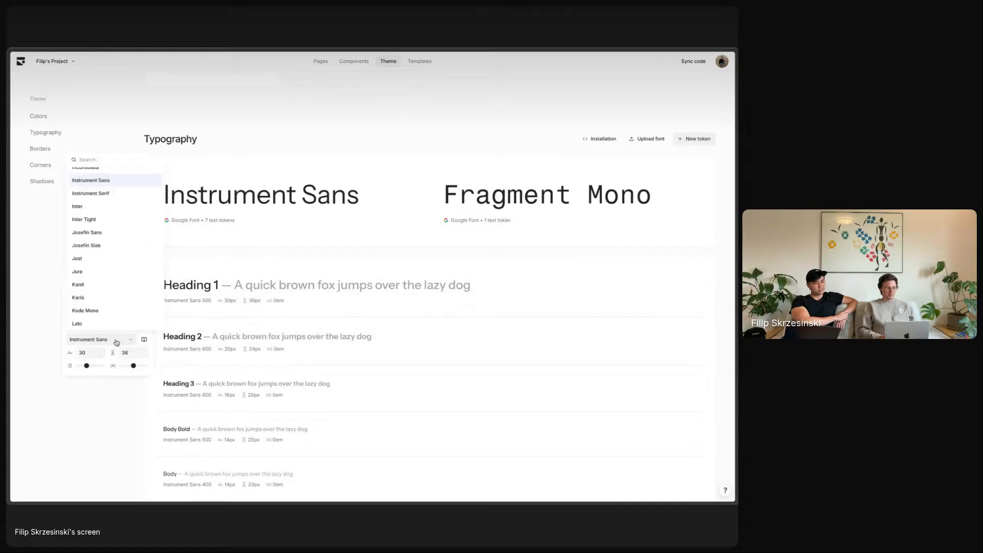
click(97, 193)
click(259, 354)
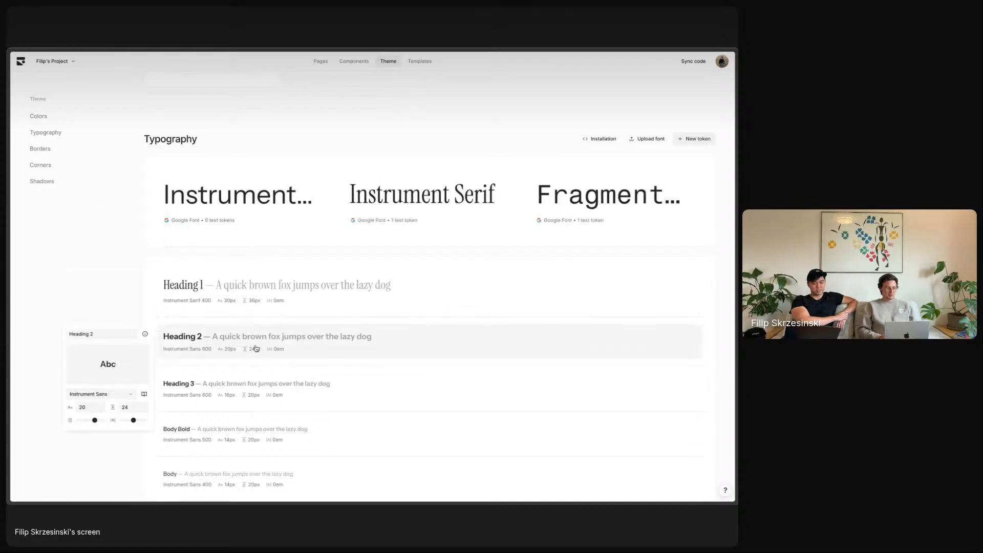
click(104, 393)
text(se)
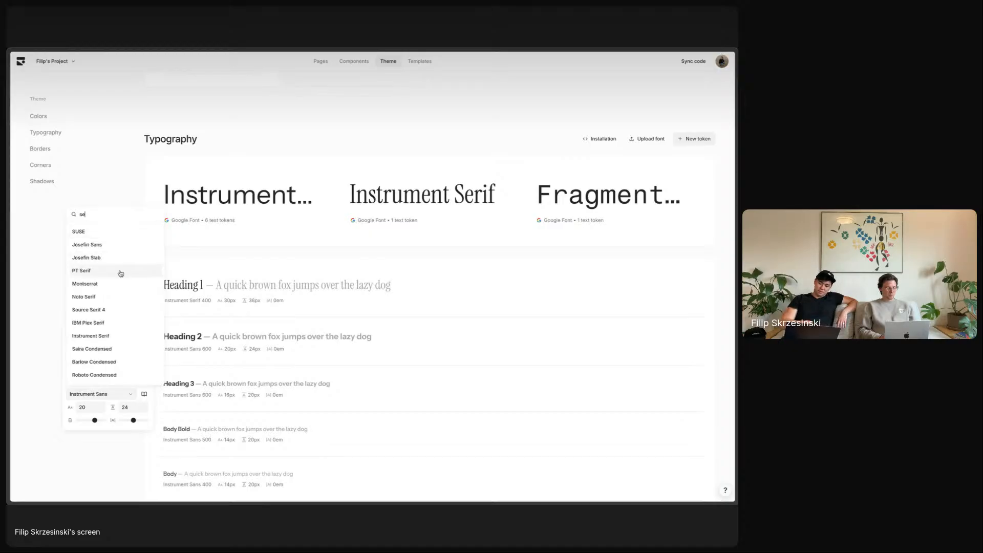
text(inst)
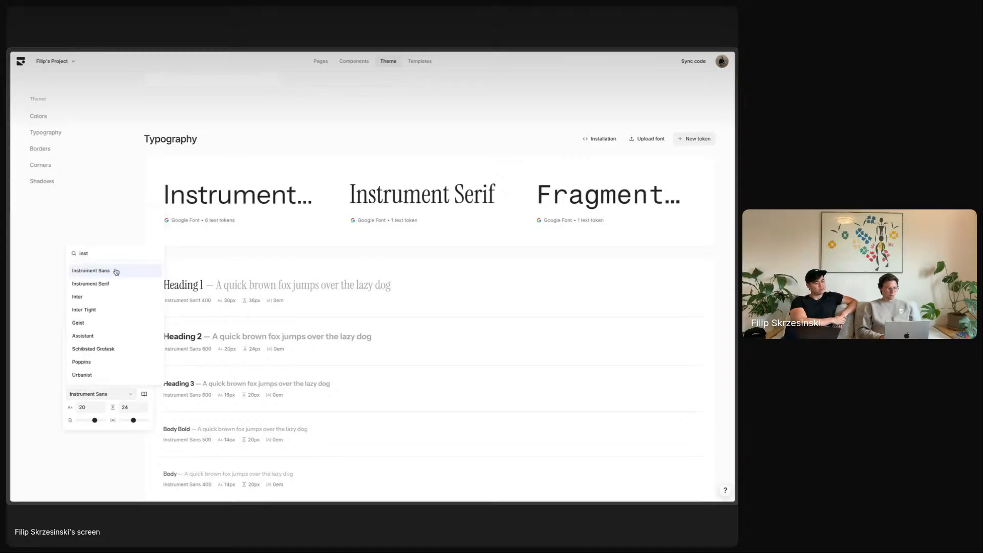
click(113, 285)
click(246, 390)
click(105, 442)
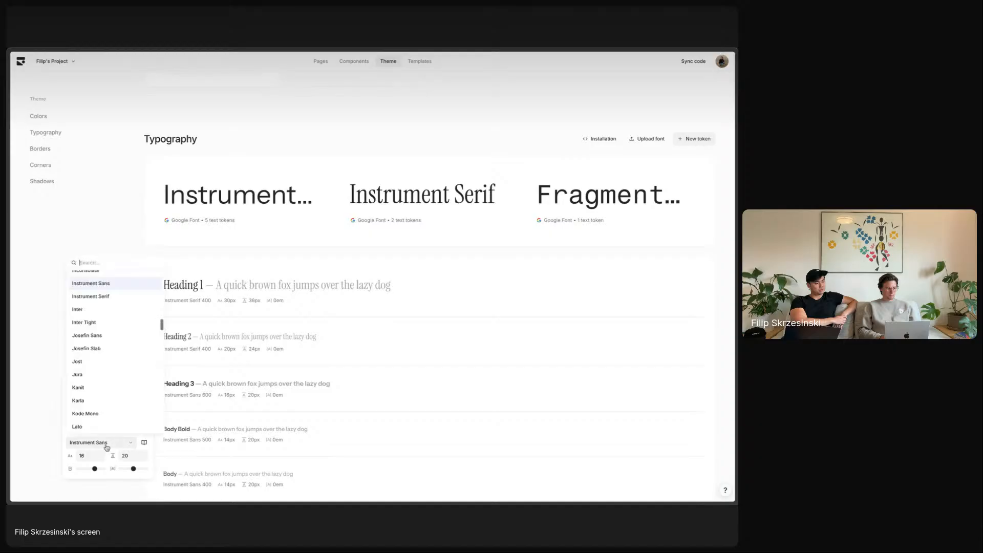
click(115, 331)
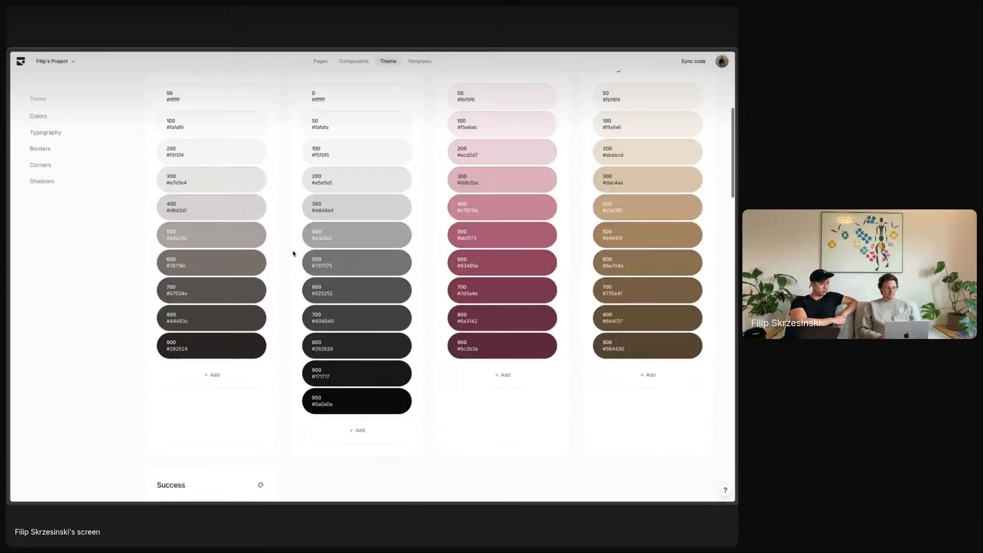
scroll(294, 253, up, 10)
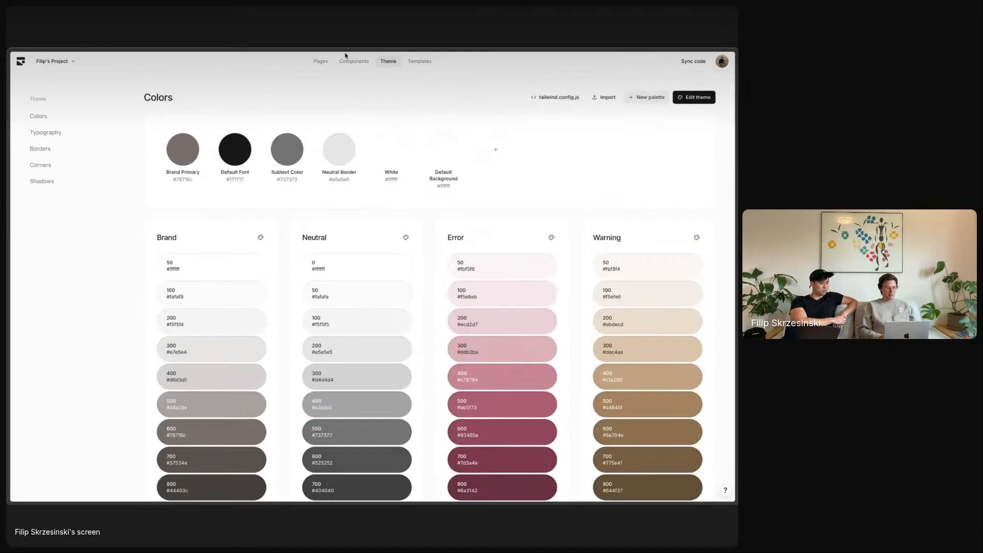
- Switch the theme's Neutral color palette to slate-blue tones
scroll(264, 296, down, 3)
scroll(263, 293, up, 2)
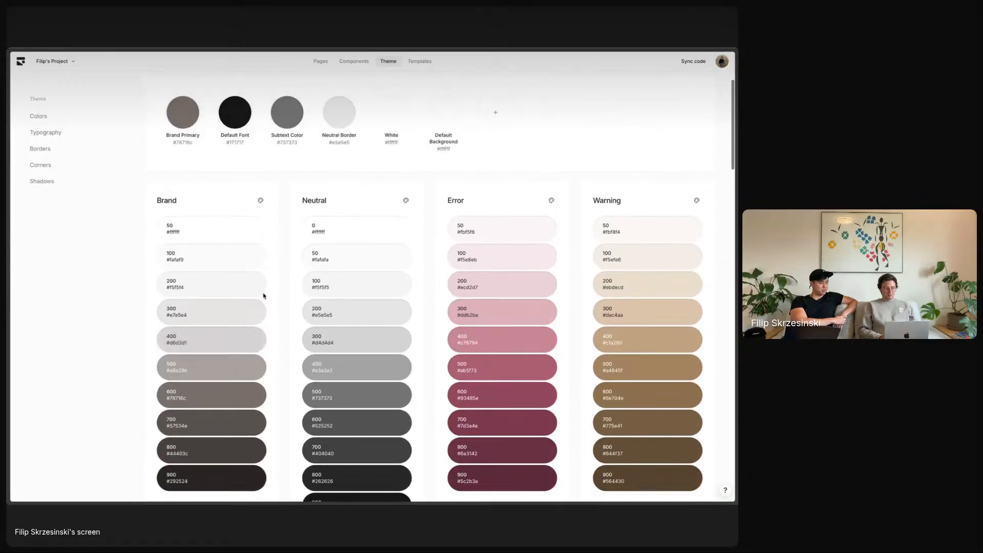
scroll(397, 273, down, 3)
scroll(397, 274, up, 4)
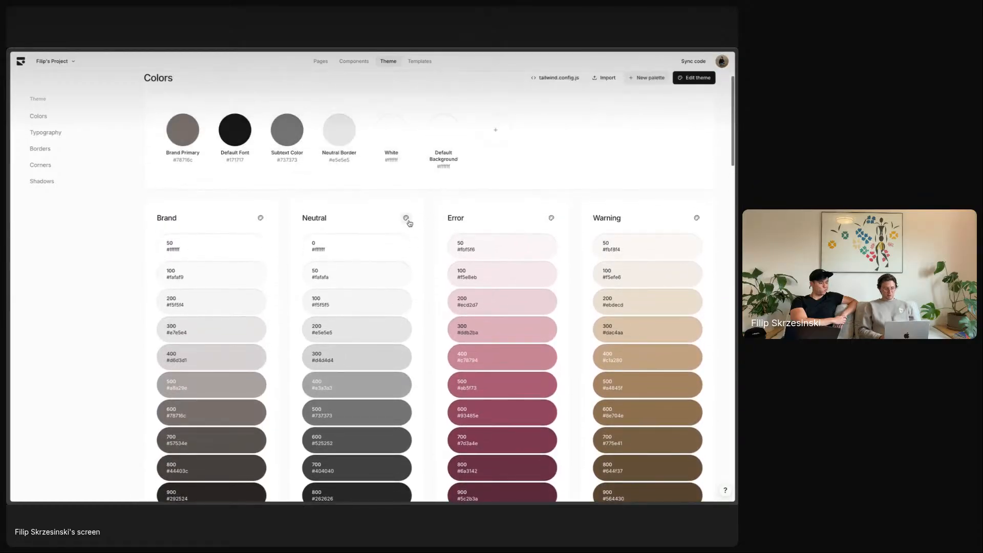
click(407, 218)
click(294, 289)
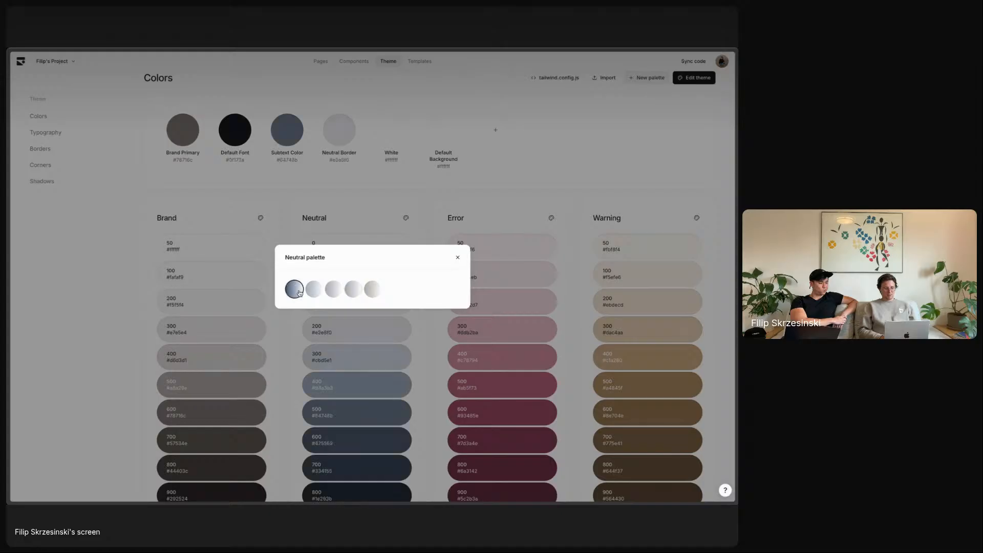
click(458, 257)
- Set the Rounded Small corner token radius to 8px
scroll(430, 234, down, 5)
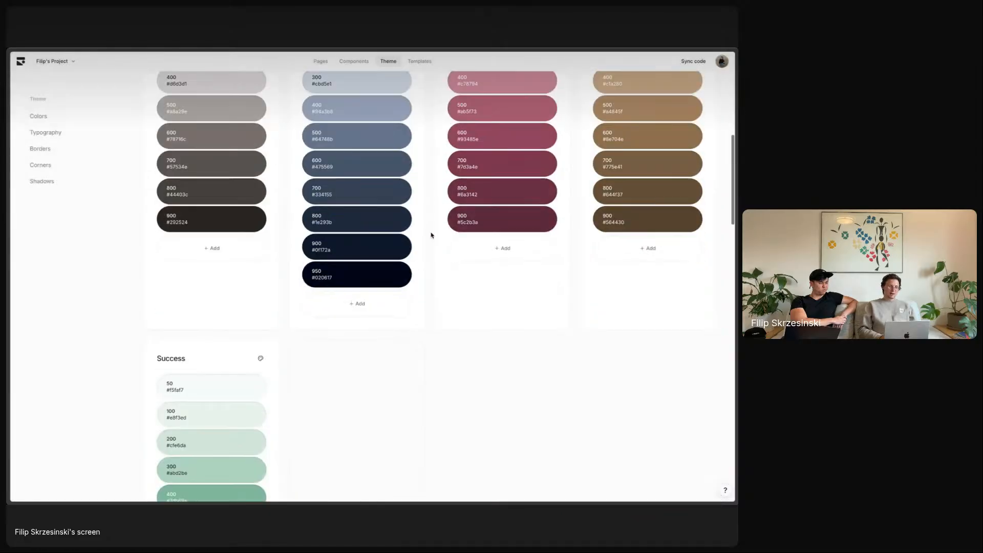
scroll(430, 235, up, 6)
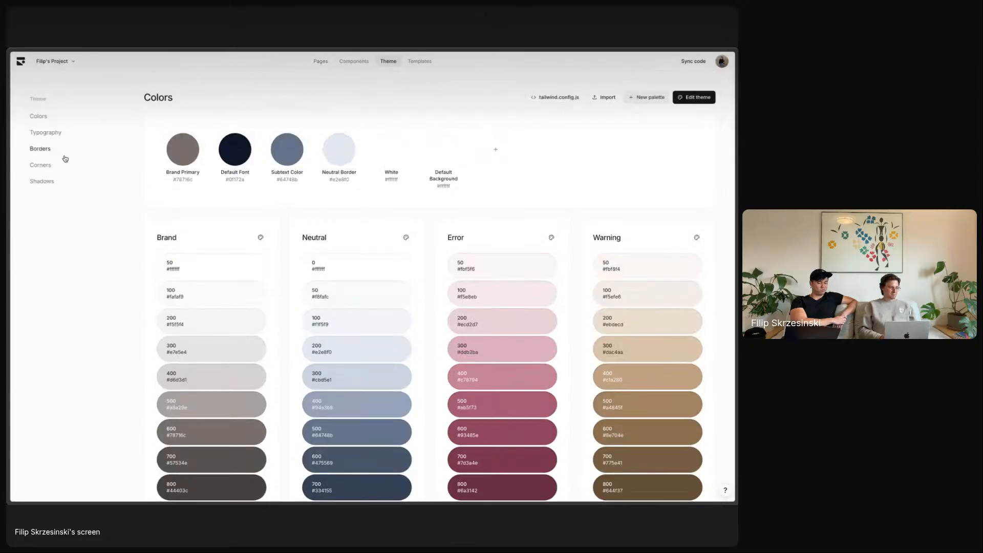
click(47, 168)
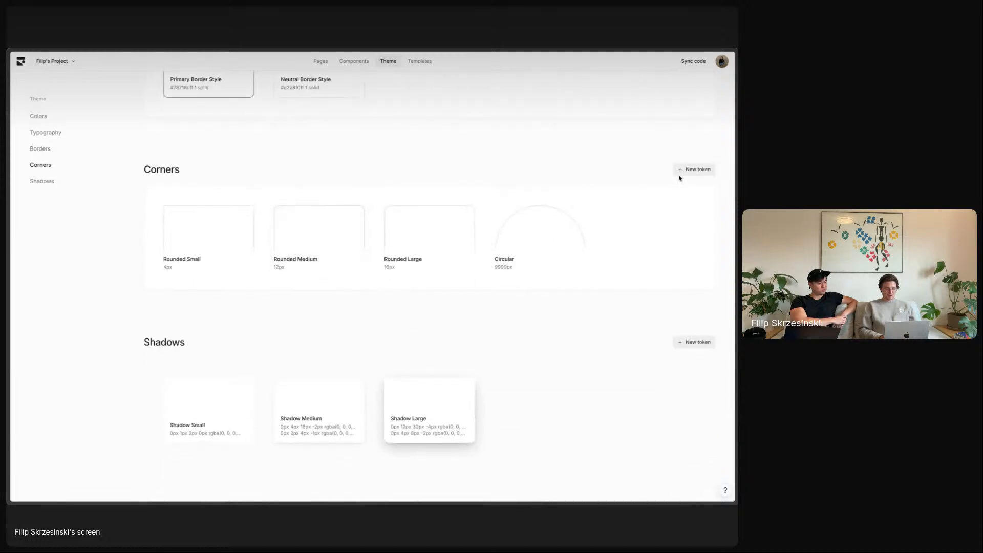
click(239, 241)
click(307, 270)
key(Up)
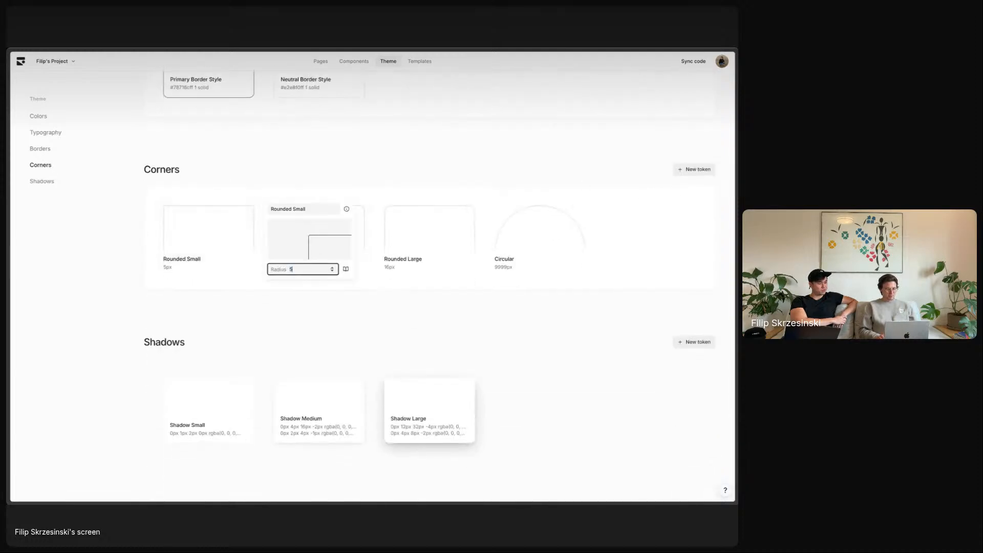
text(12)
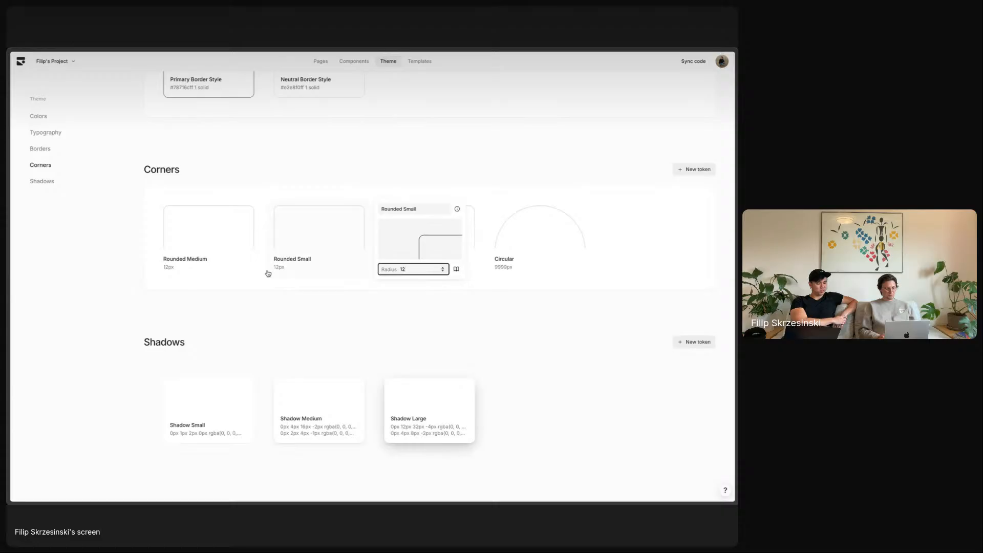
key(Down)
click(351, 309)
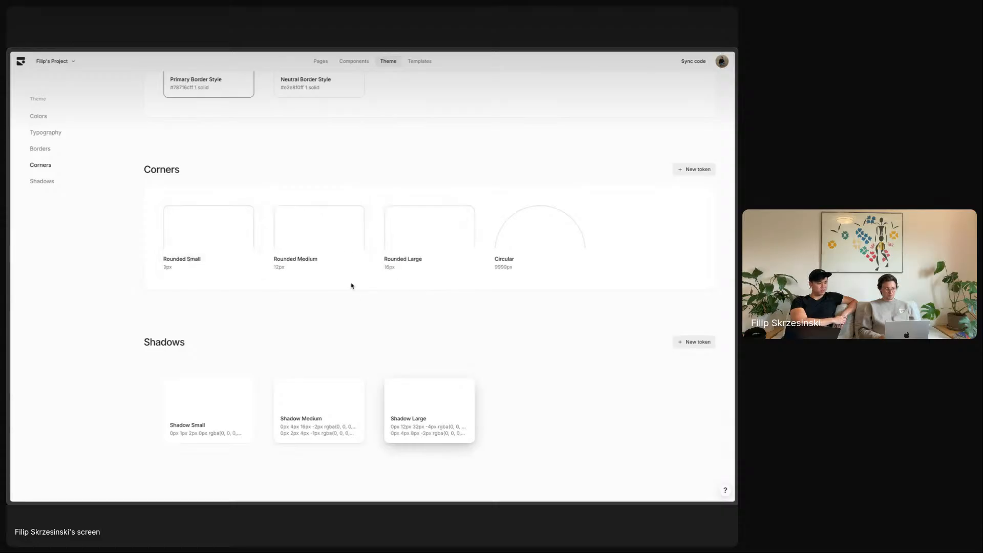
- Set Rounded Medium to 16px and Rounded Large to 24px, then return to Components
click(346, 237)
click(417, 272)
key(Up)
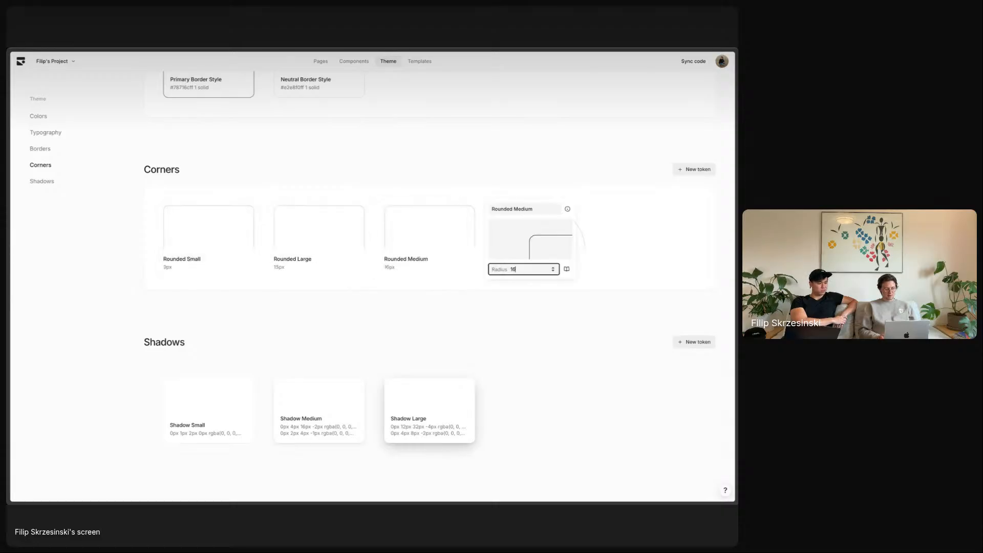
click(411, 272)
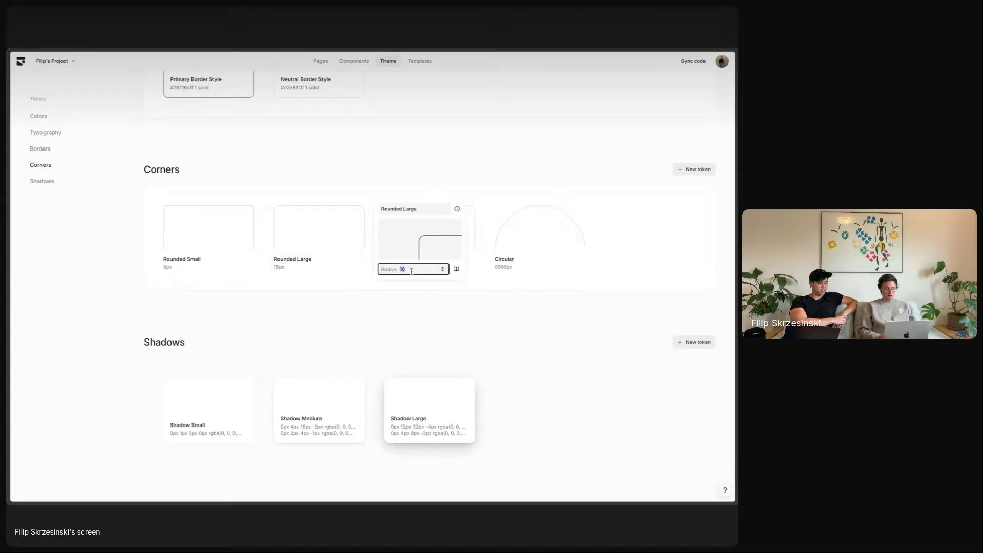
text(24)
click(366, 322)
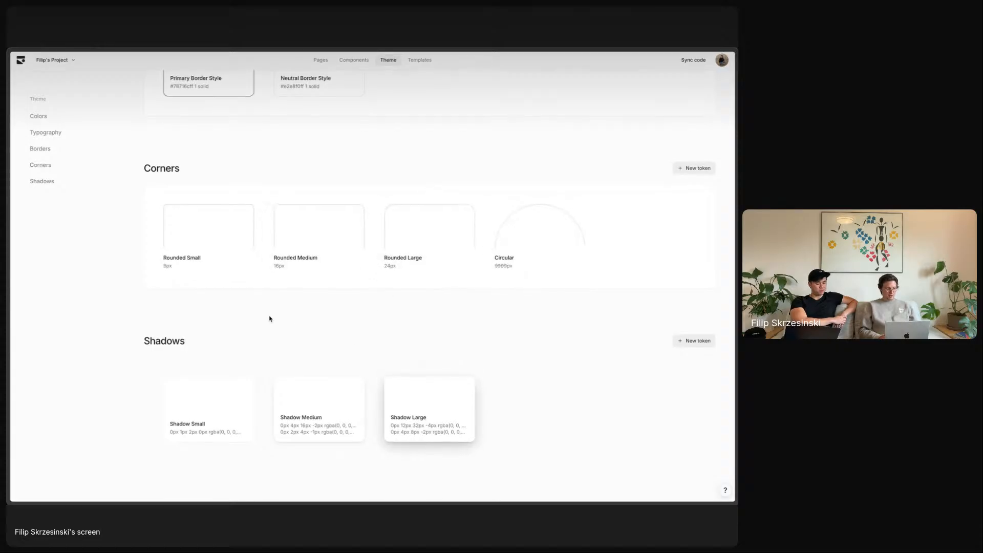
click(48, 149)
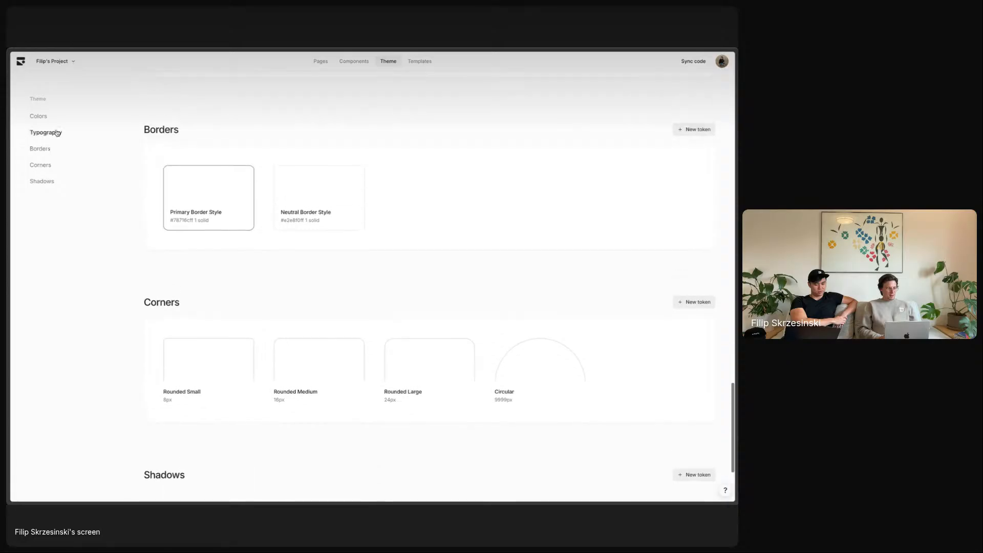
scroll(57, 132, up, 17)
click(357, 62)
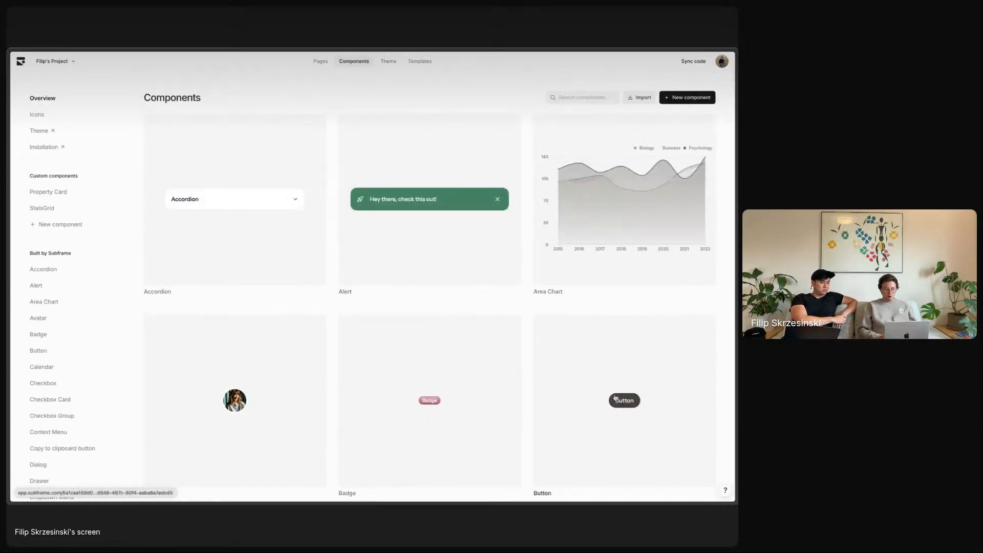
- Give the Default Button variant Rounded Small corners
click(548, 354)
click(699, 102)
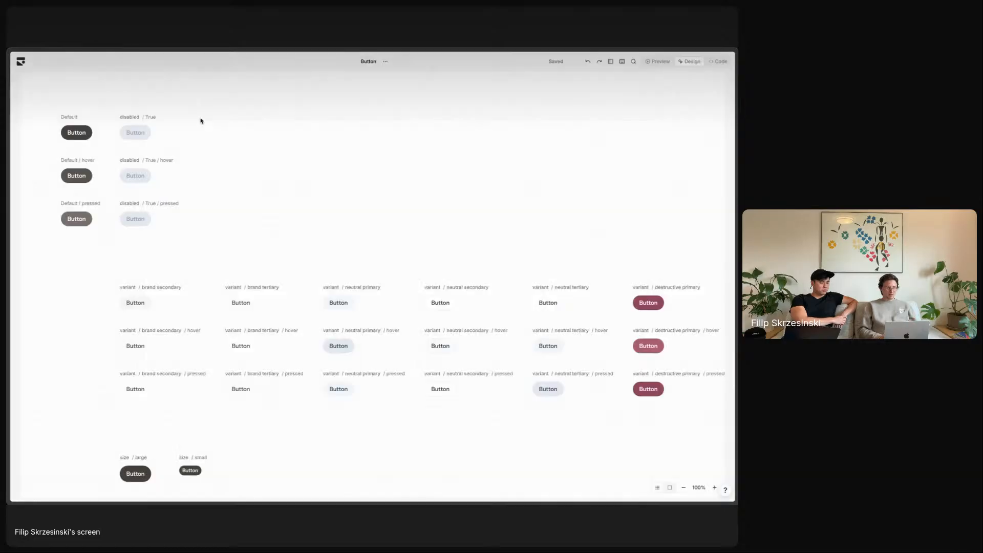
click(620, 63)
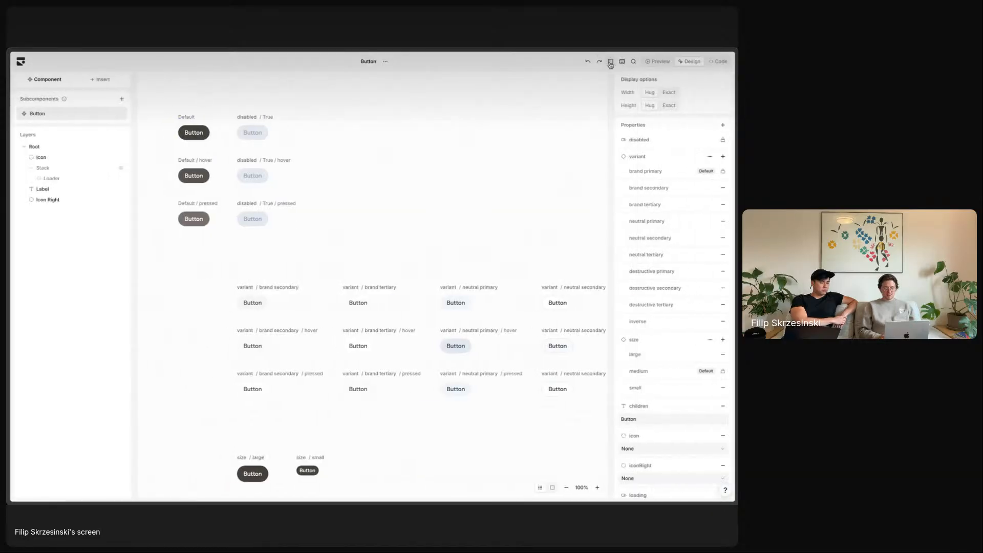
click(180, 118)
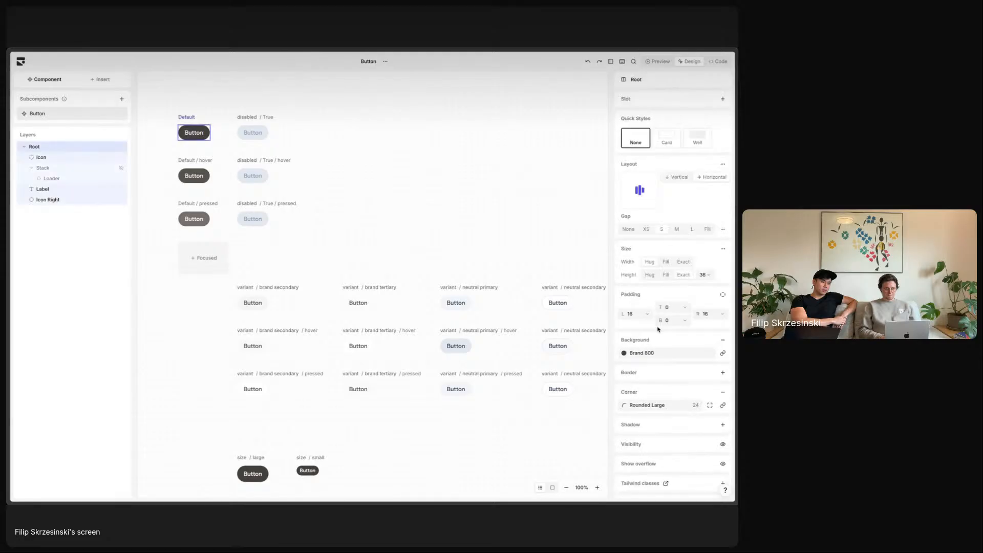
click(643, 406)
click(657, 443)
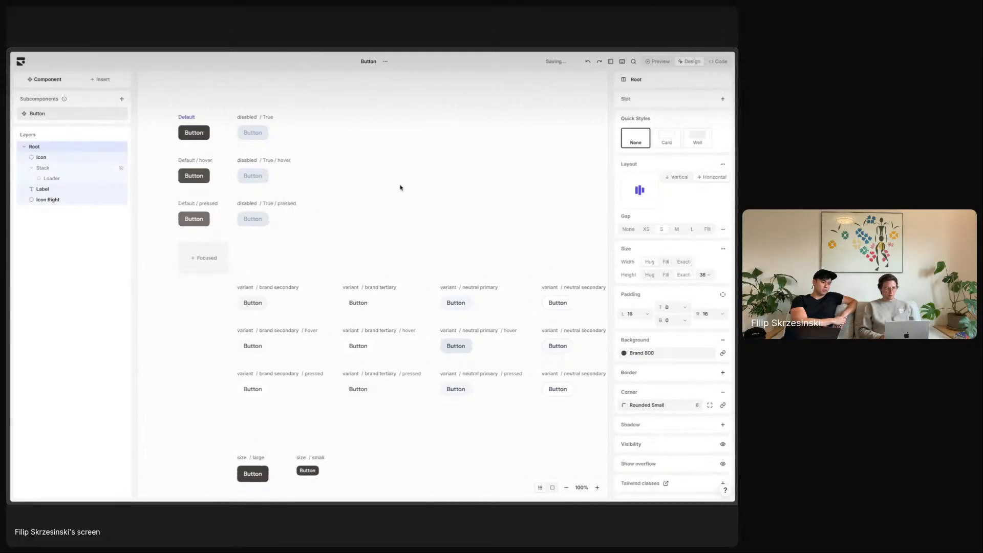
- Change the button background to a darker brand colour
click(655, 354)
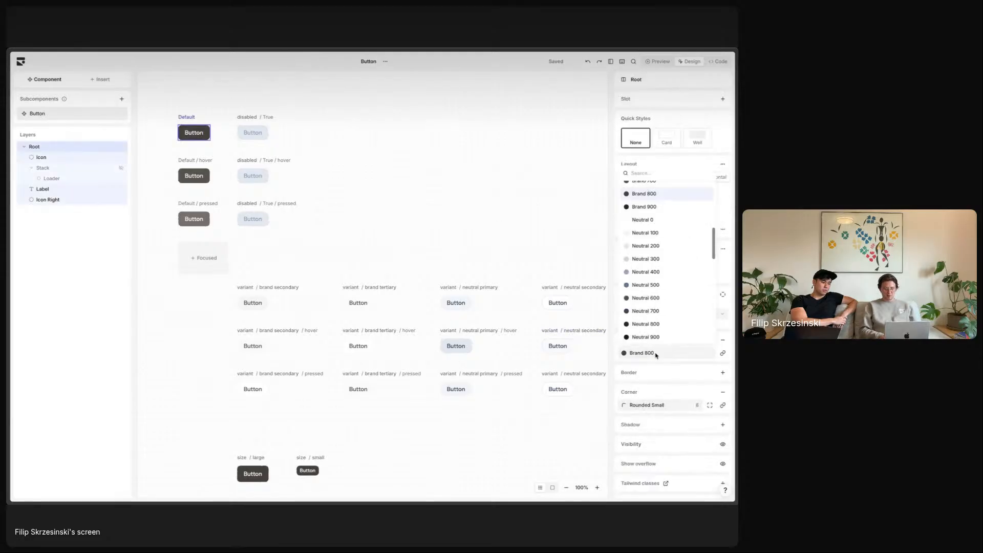
click(661, 205)
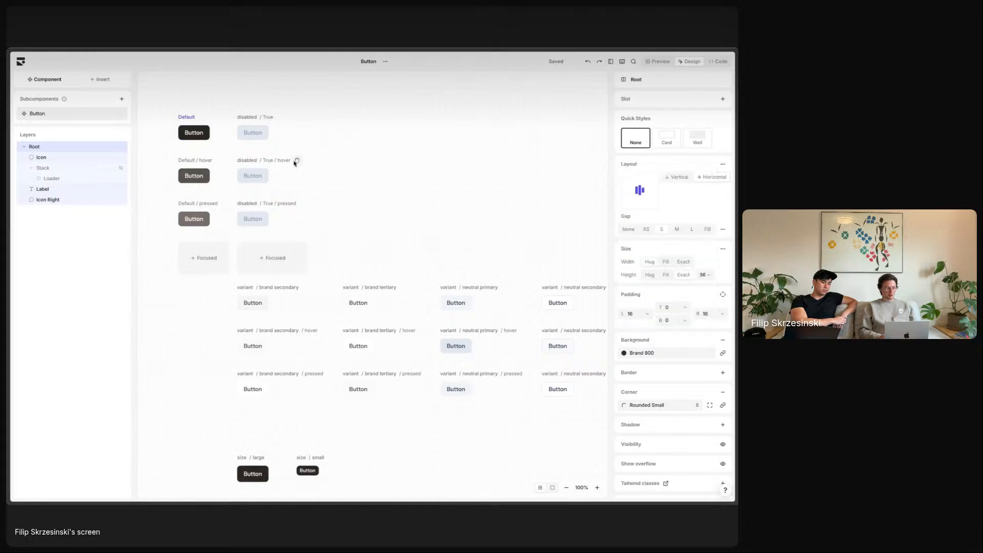
click(435, 187)
scroll(435, 187, right, 3)
scroll(435, 187, down, 2)
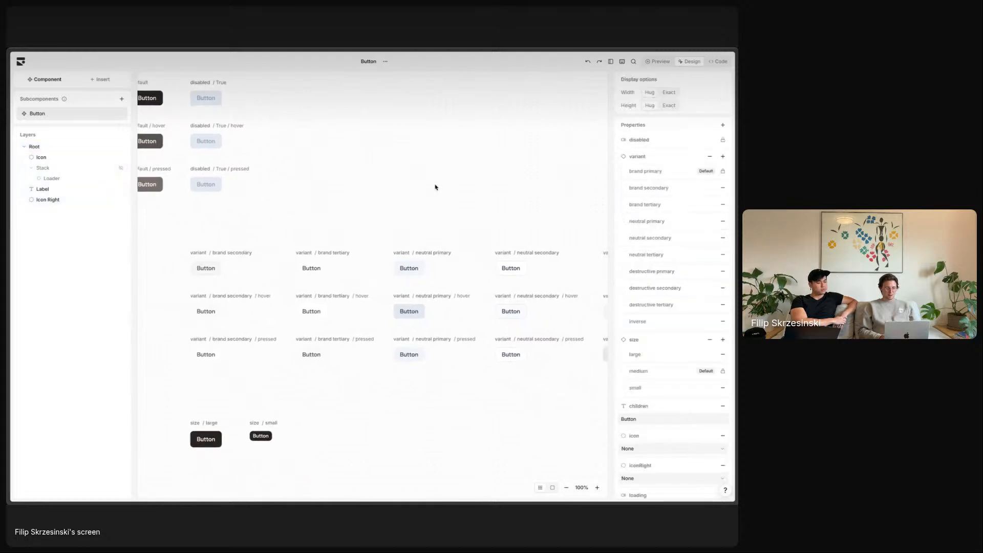
scroll(386, 185, up, 2)
scroll(386, 184, left, 2)
- Set the button label to Caption Bold with the 'uppercase' class
click(198, 142)
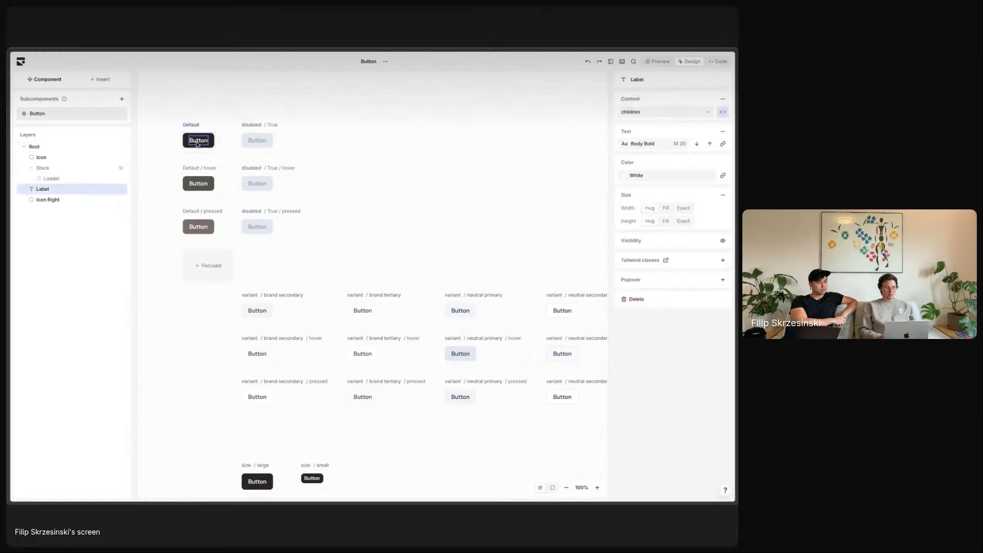
click(698, 146)
click(699, 147)
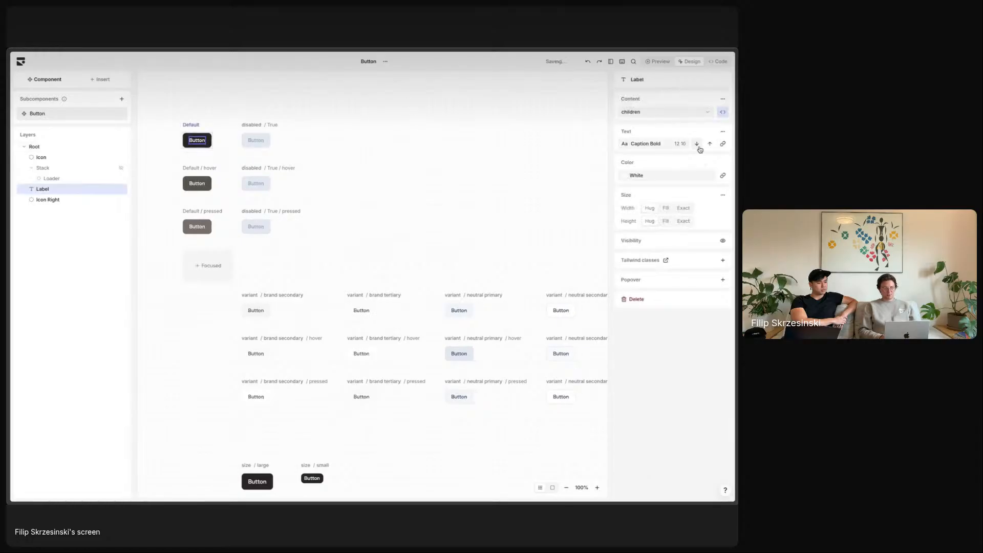
click(723, 260)
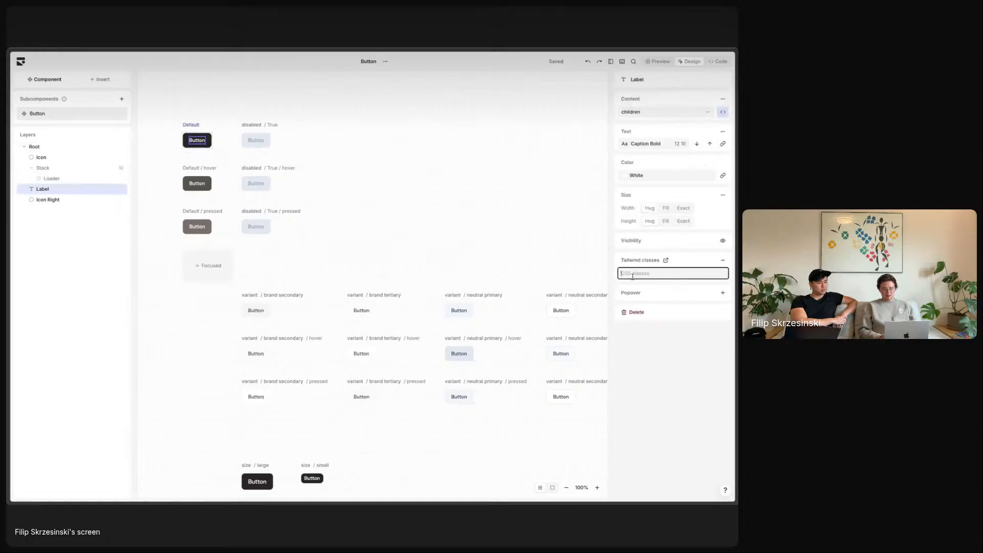
text(uppercase)
key(Return)
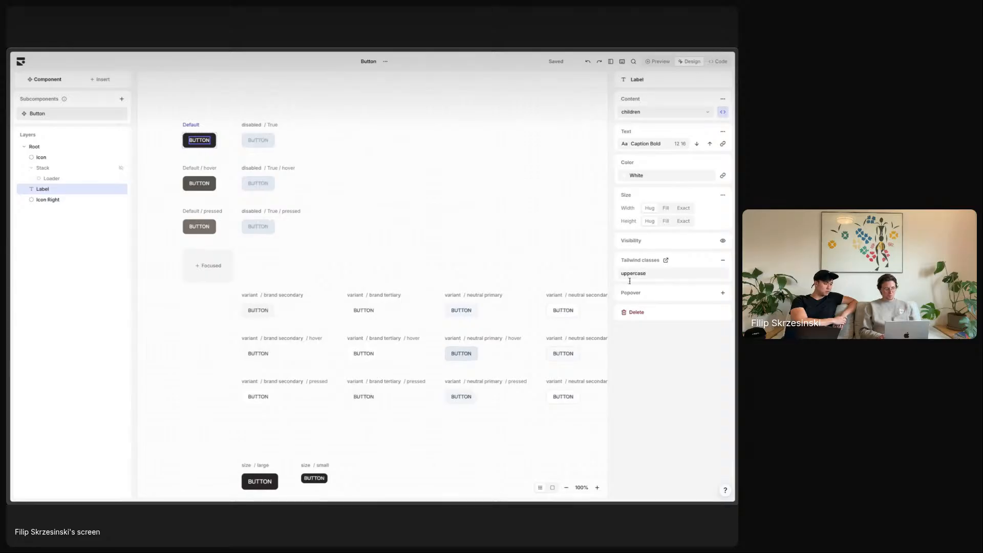
click(387, 179)
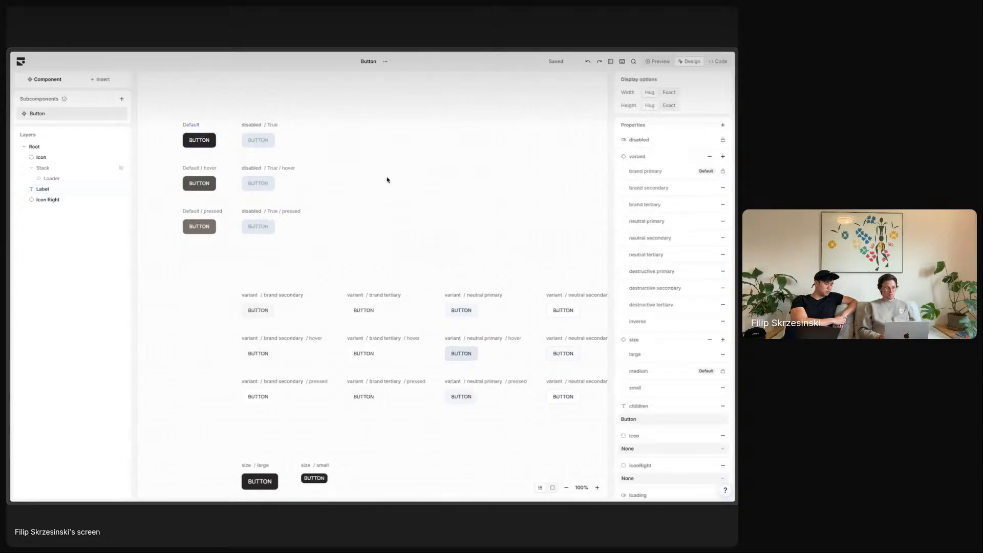
- Open the Wallet page from the Pages list for editing
click(21, 62)
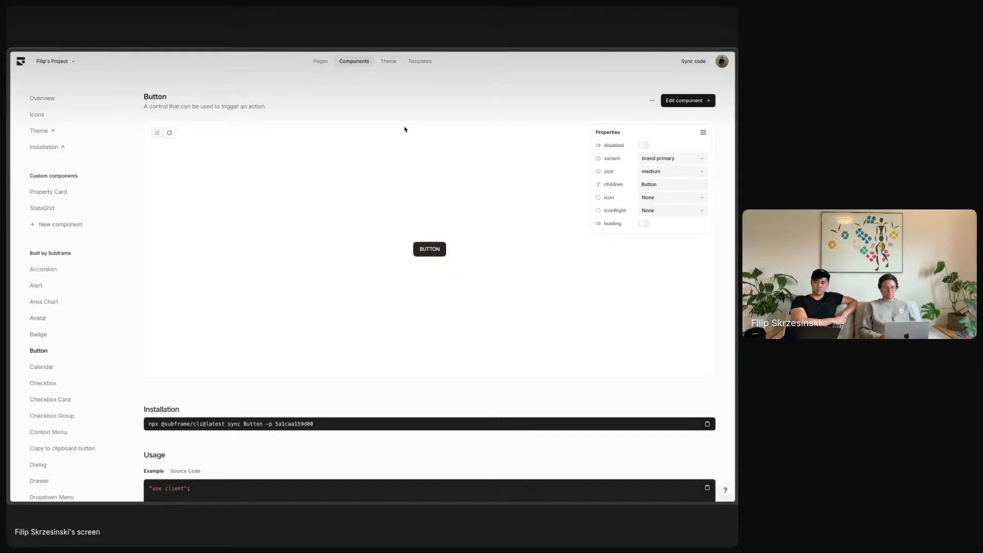
click(320, 61)
scroll(374, 299, down, 10)
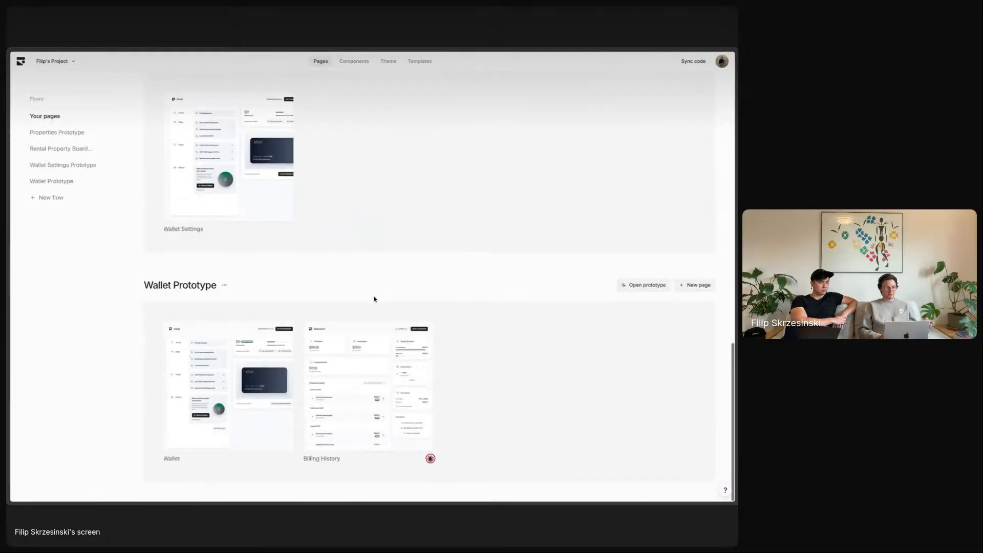
click(228, 384)
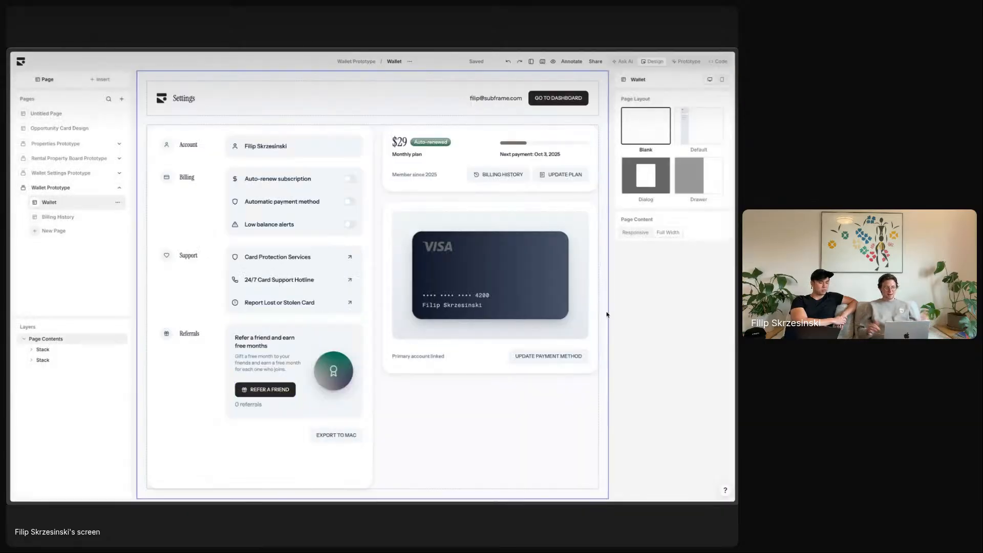
- Replace the shadow on the plan, settings and Visa cards with the Primary Border Style
click(389, 152)
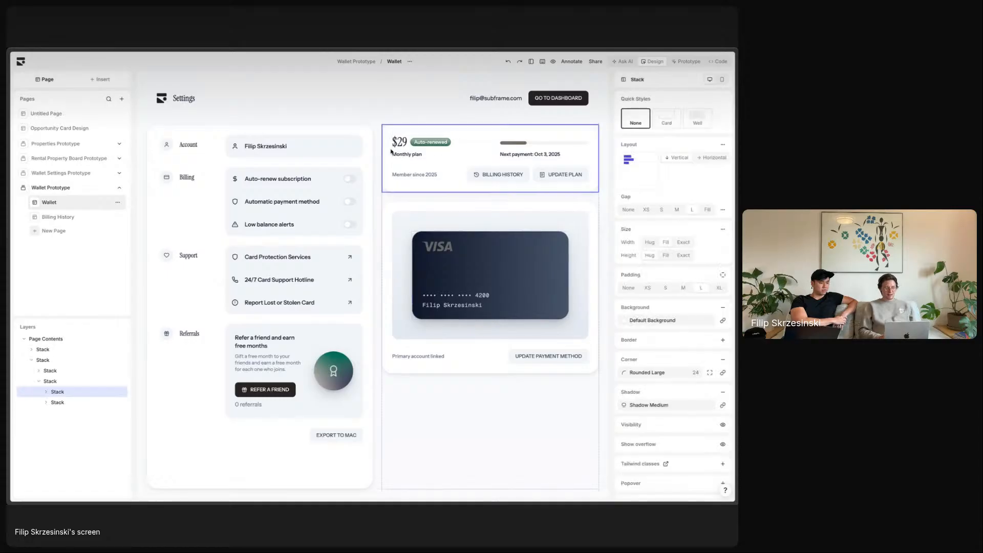
shift+click(367, 149)
shift+click(592, 276)
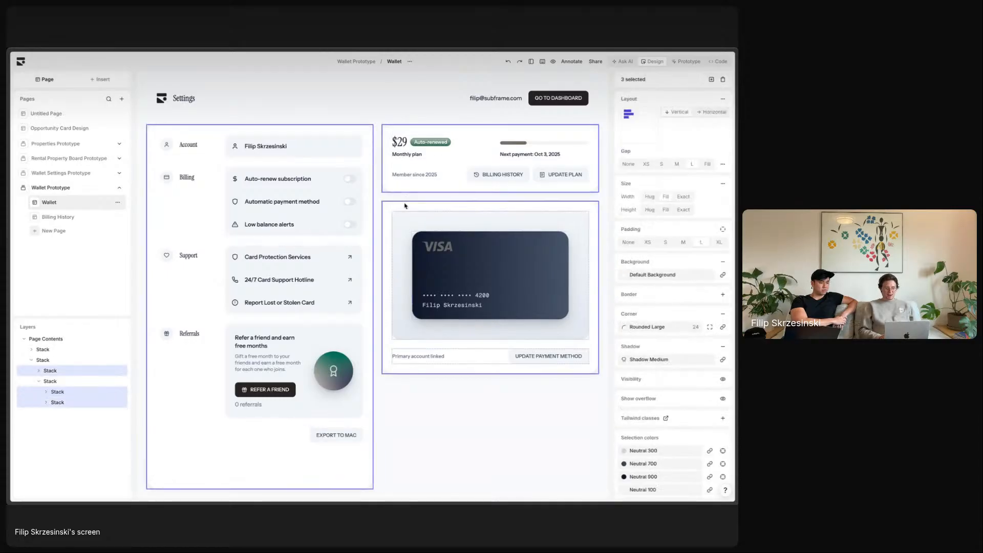
click(726, 346)
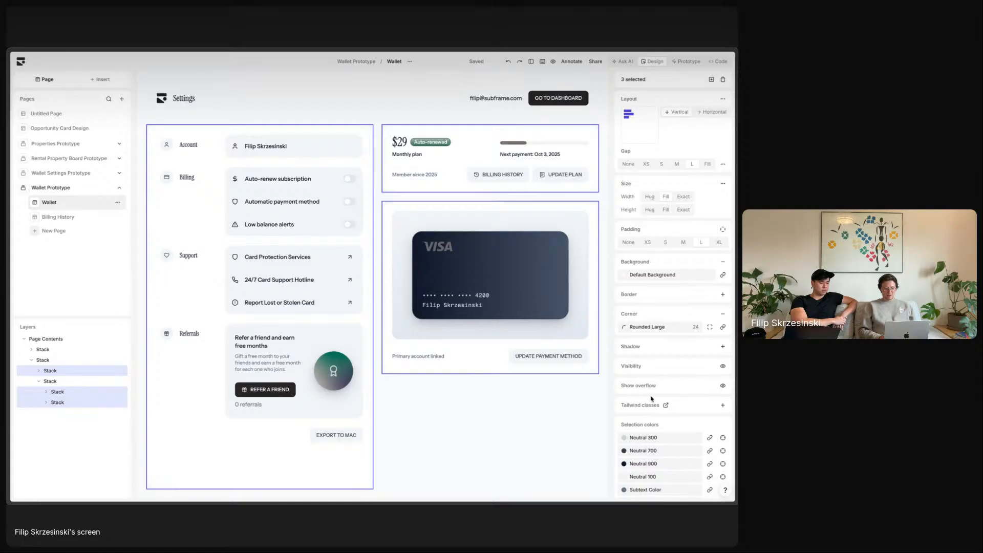
click(680, 296)
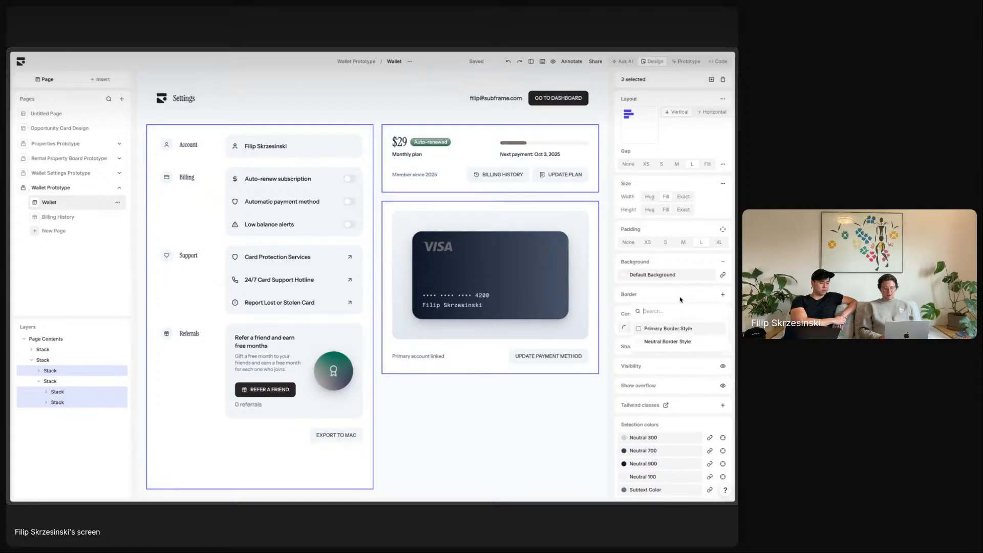
click(667, 329)
click(611, 285)
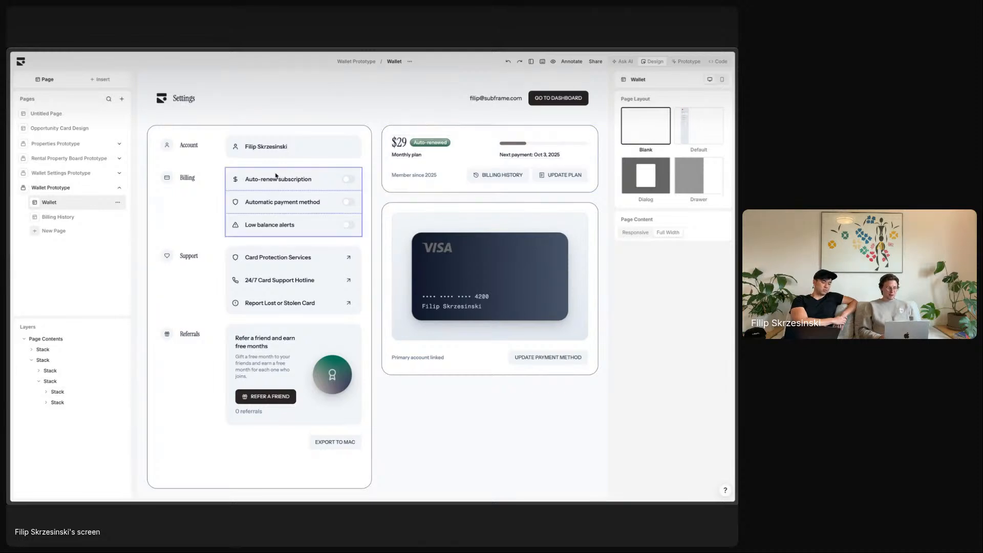
- Raise the Billing, Support and Referrals headings a level and make Settings Heading 1
click(191, 146)
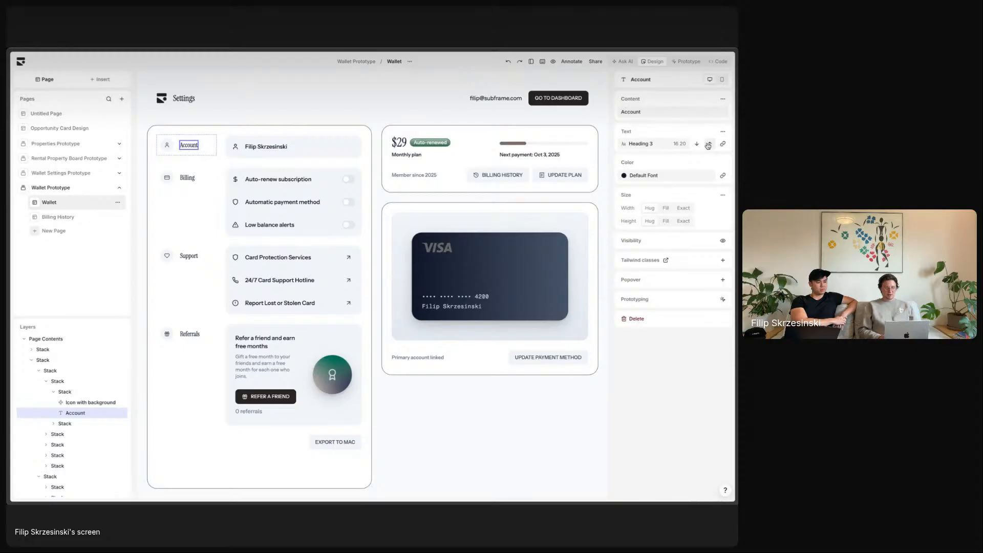
click(187, 178)
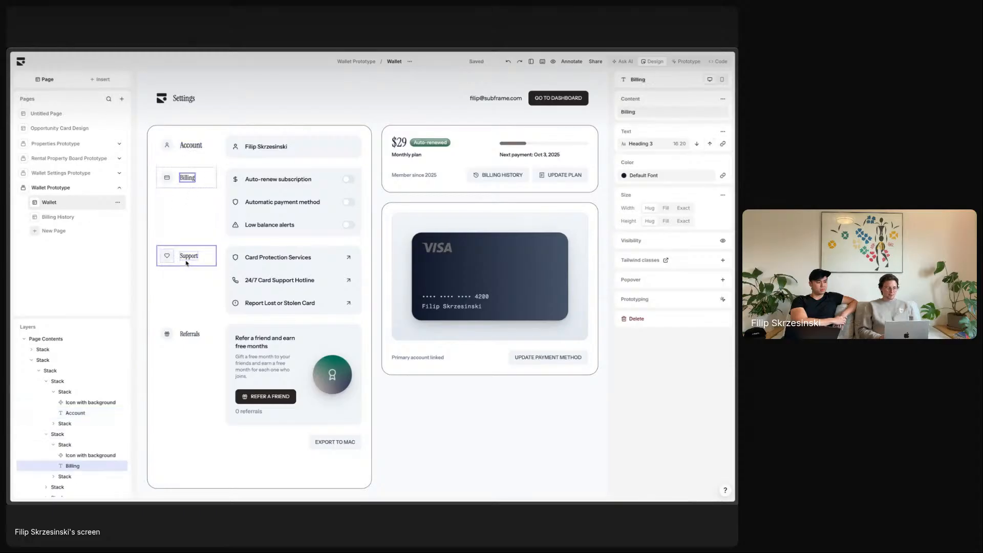
shift+click(188, 256)
shift+click(192, 334)
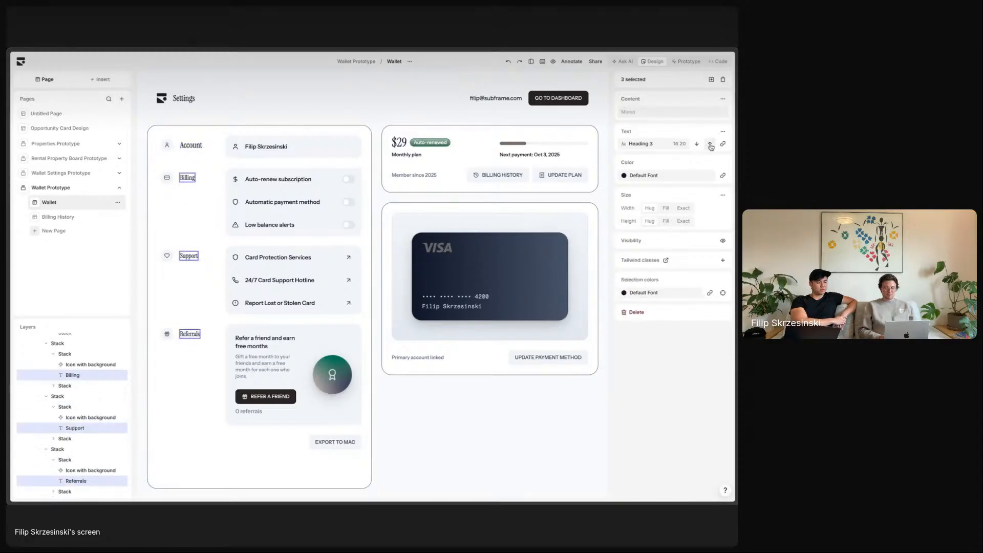
click(710, 143)
click(187, 98)
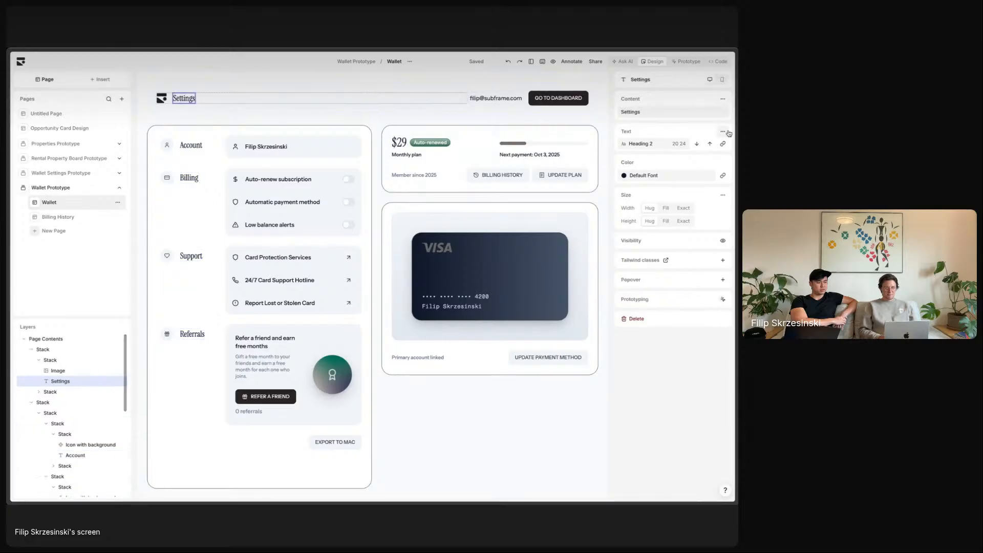
click(710, 143)
click(611, 153)
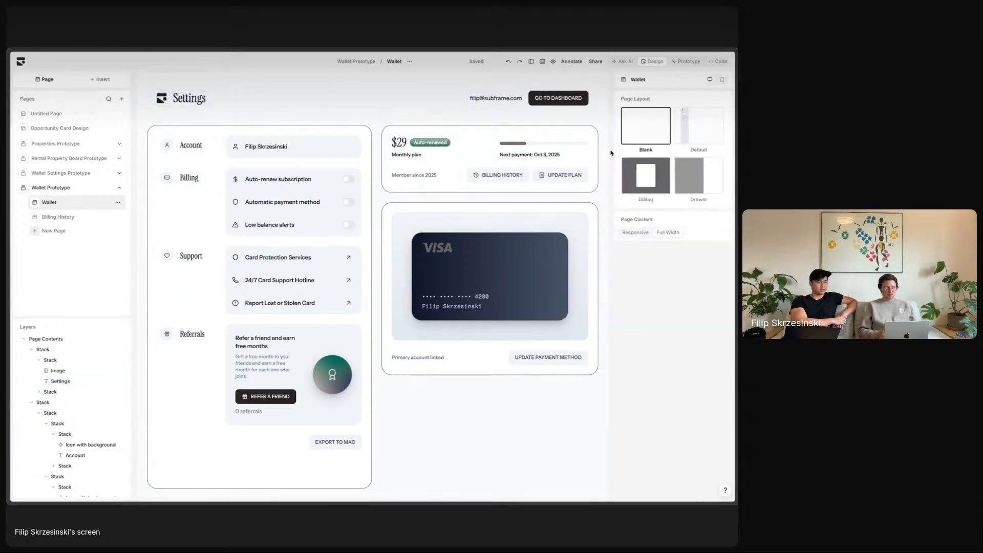
- Move the Visa card stack above the $29 plan card
click(452, 206)
key(Up)
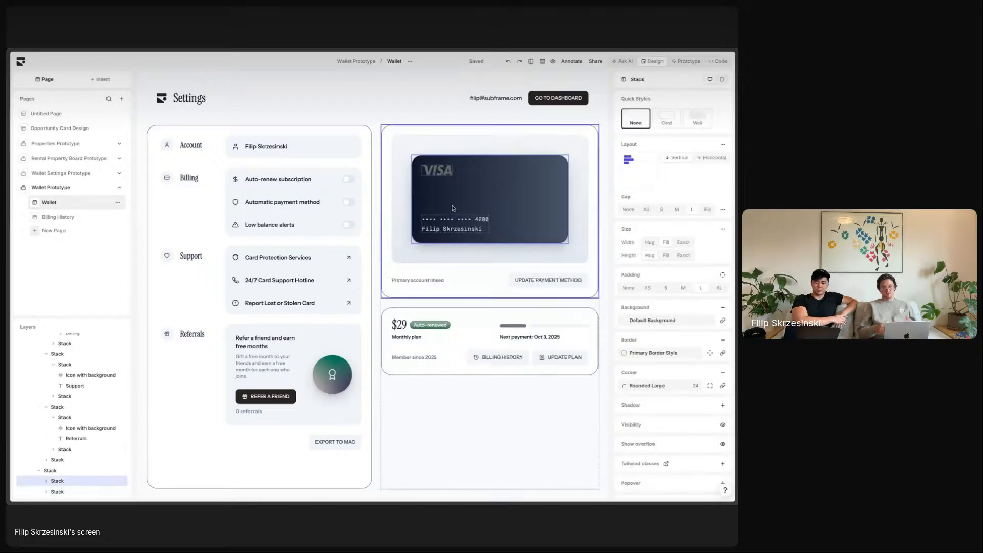
click(608, 356)
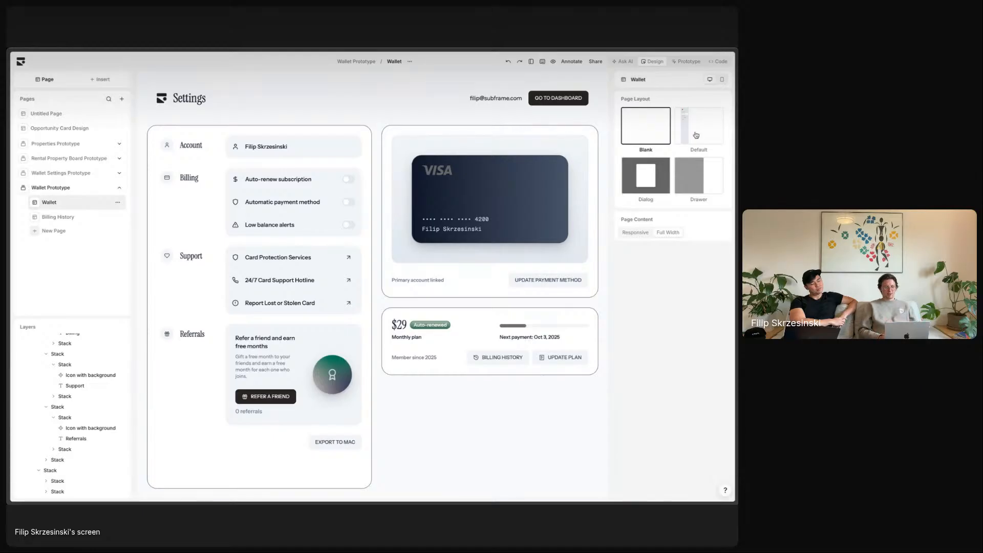
- Apply the pending Wallet, Theme and Design system changes to the prototype
click(686, 62)
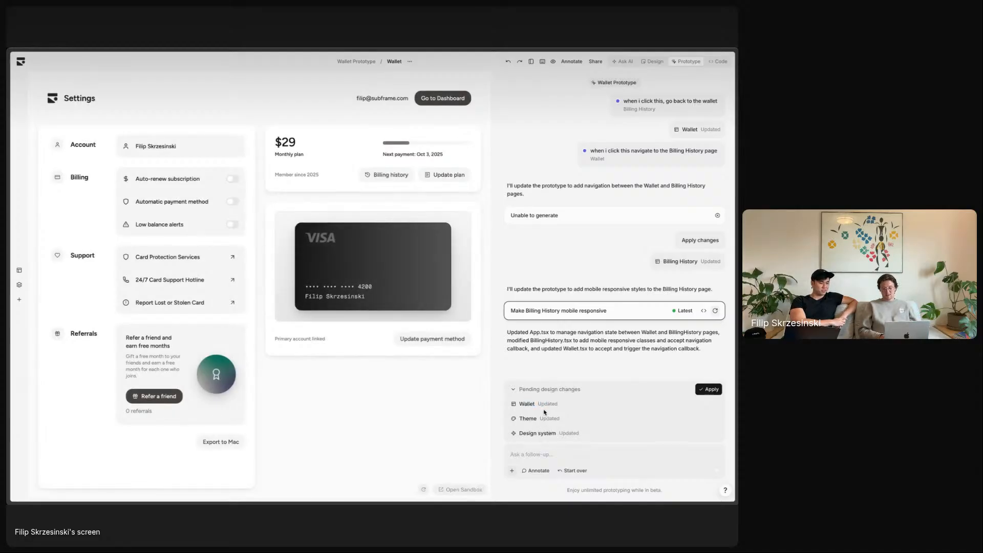
drag(526, 420, 563, 424)
click(546, 436)
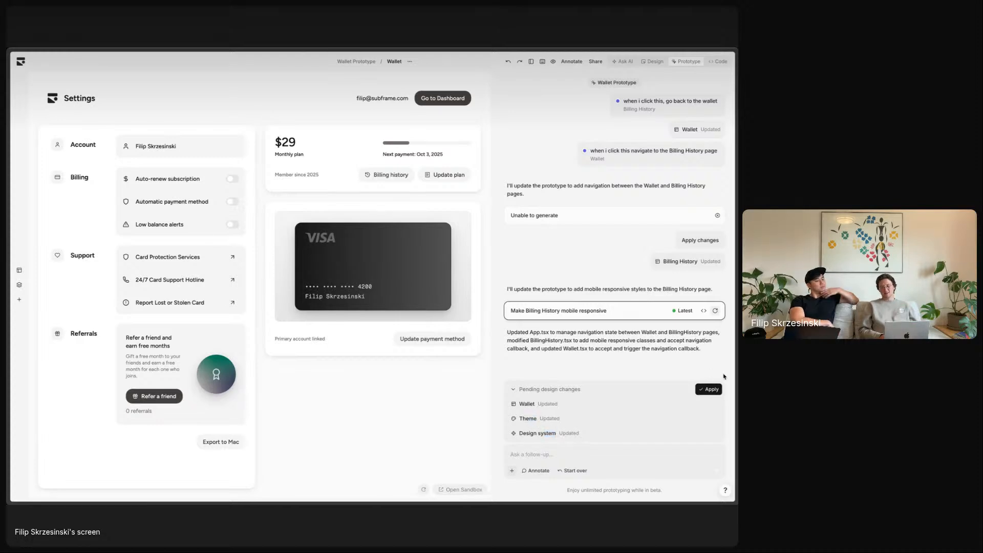
click(708, 389)
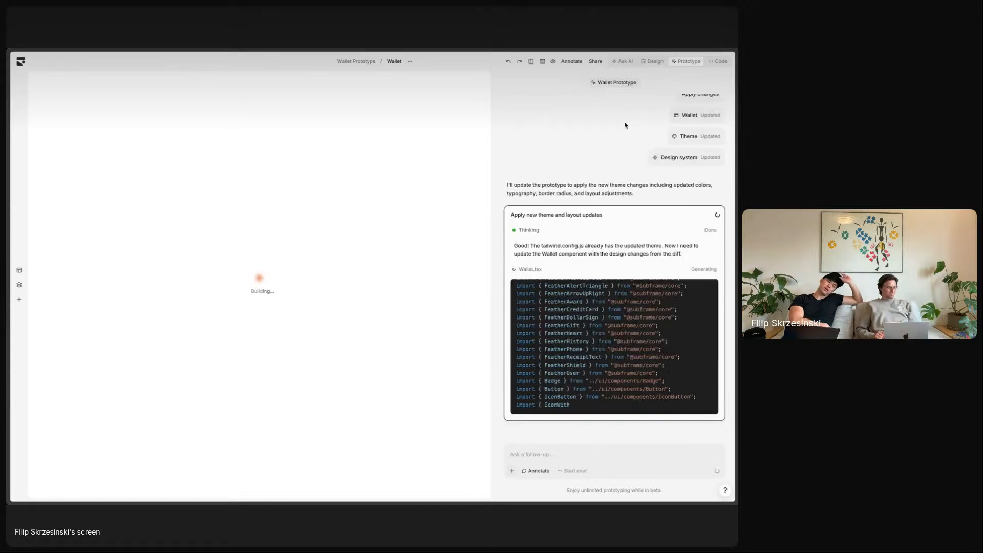
- While the AI regenerates Wallet.tsx, open and close the Share options twice
mouse_move(7, 185)
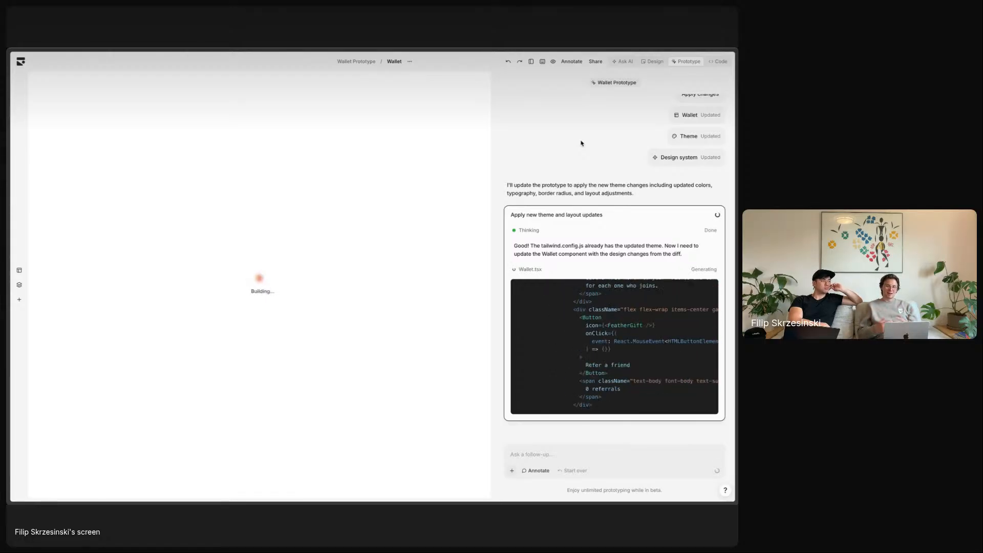
click(596, 63)
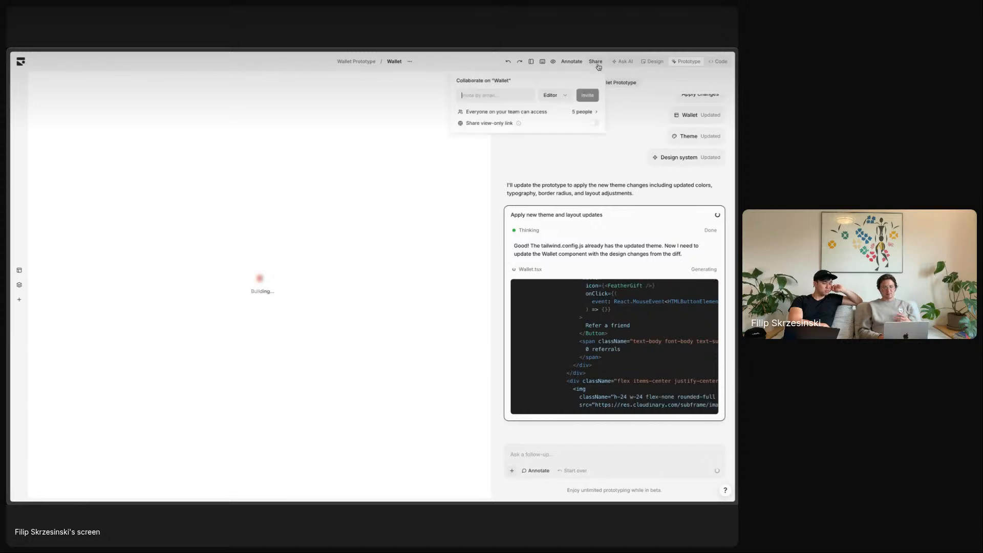
click(633, 149)
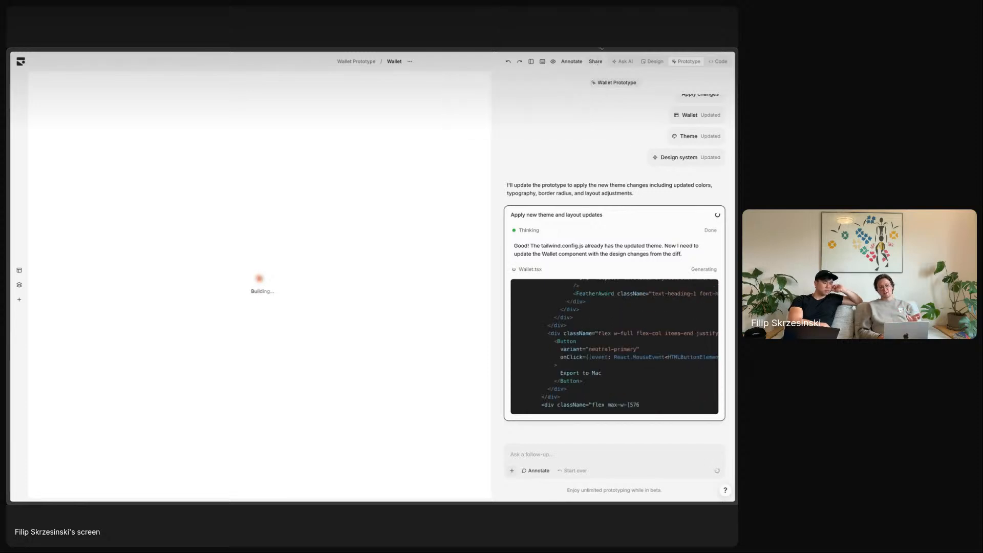
click(596, 61)
click(577, 156)
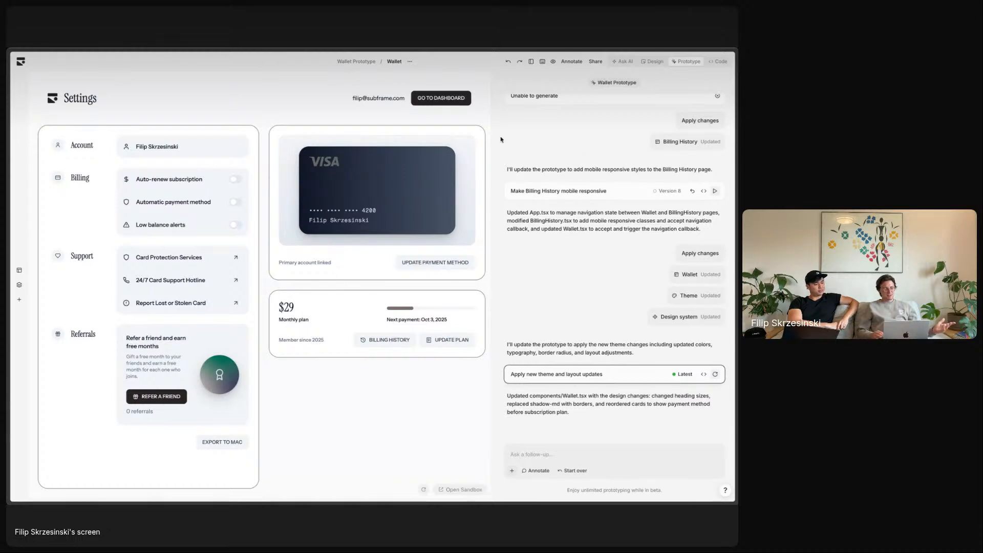
- Toggle Auto-renew, try Billing History and Back to Settings, then return to Design
click(530, 62)
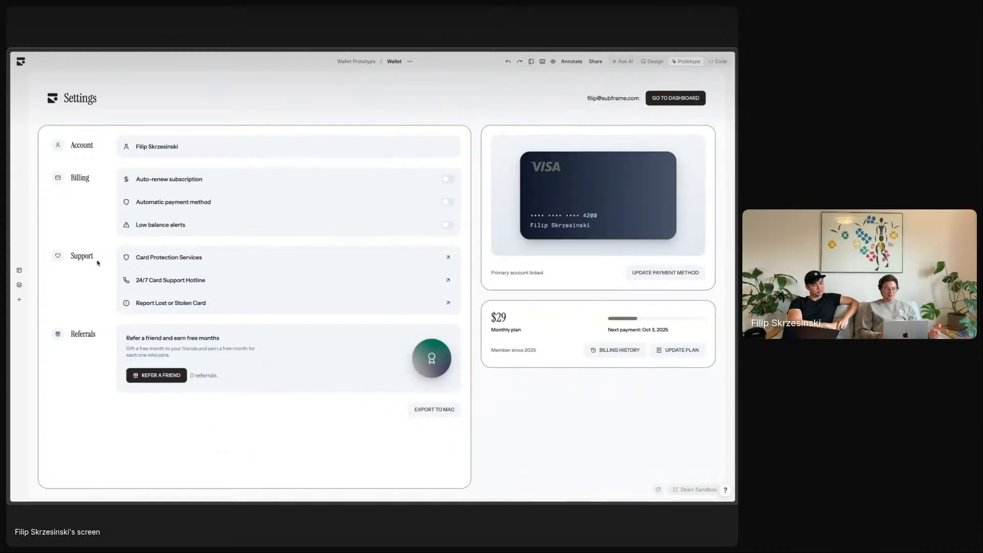
click(448, 181)
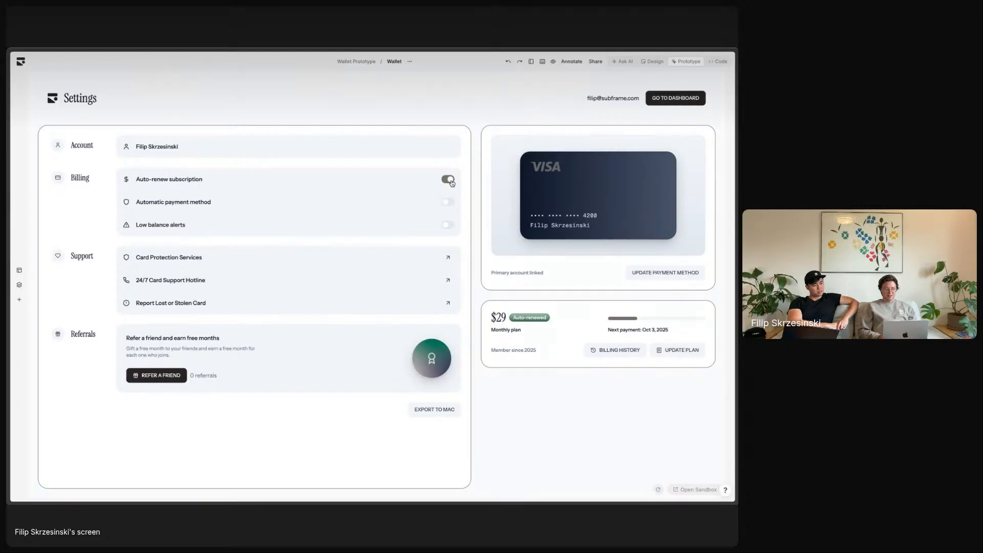
click(449, 181)
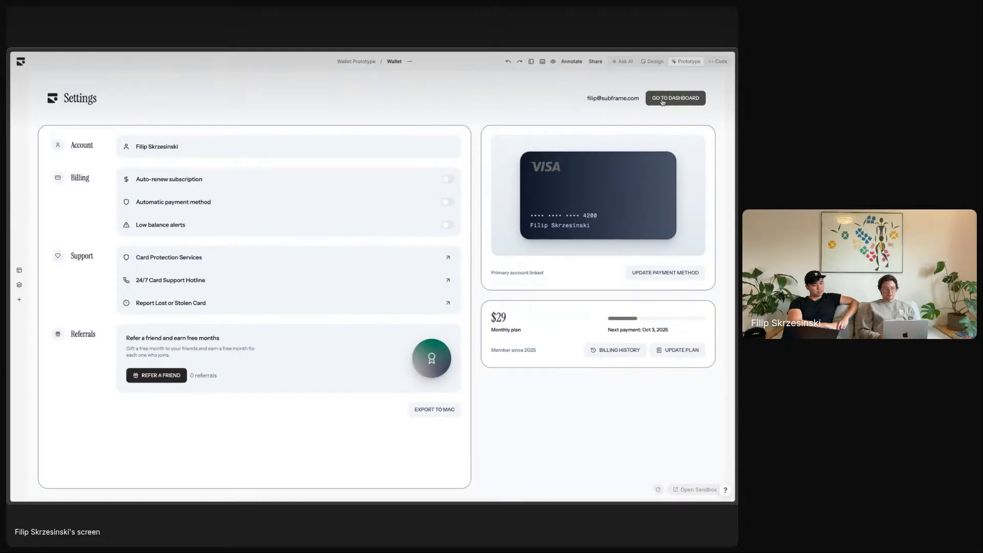
click(620, 356)
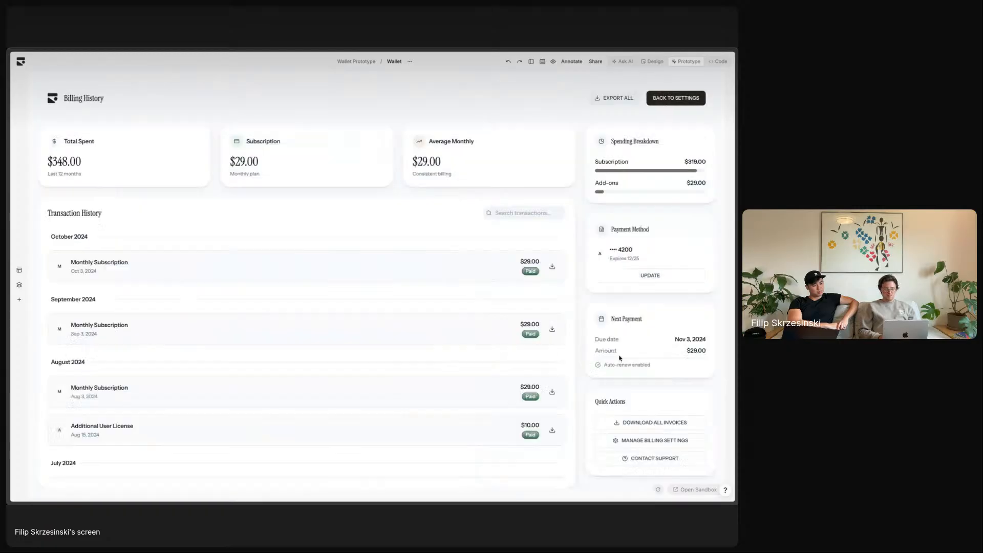
scroll(329, 283, down, 2)
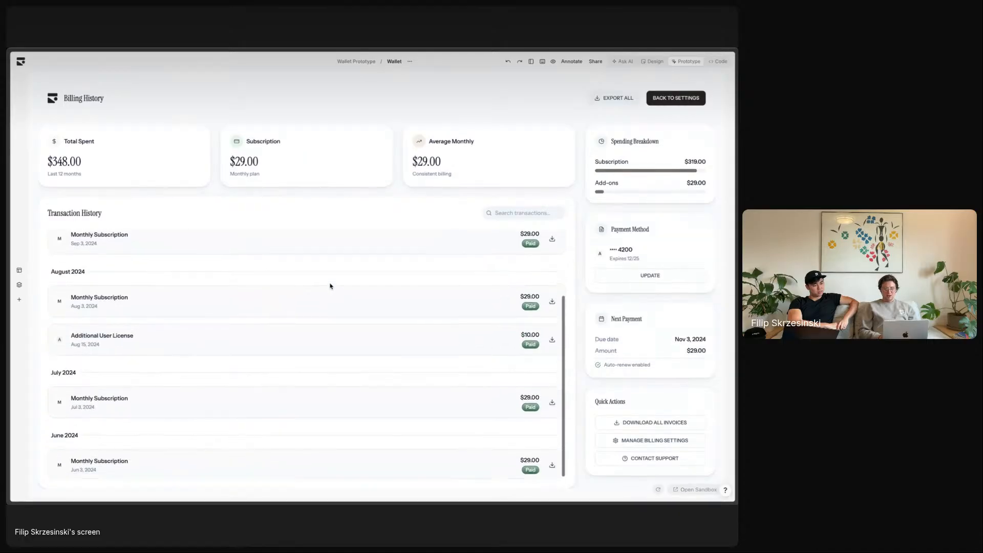
scroll(329, 283, up, 2)
click(673, 97)
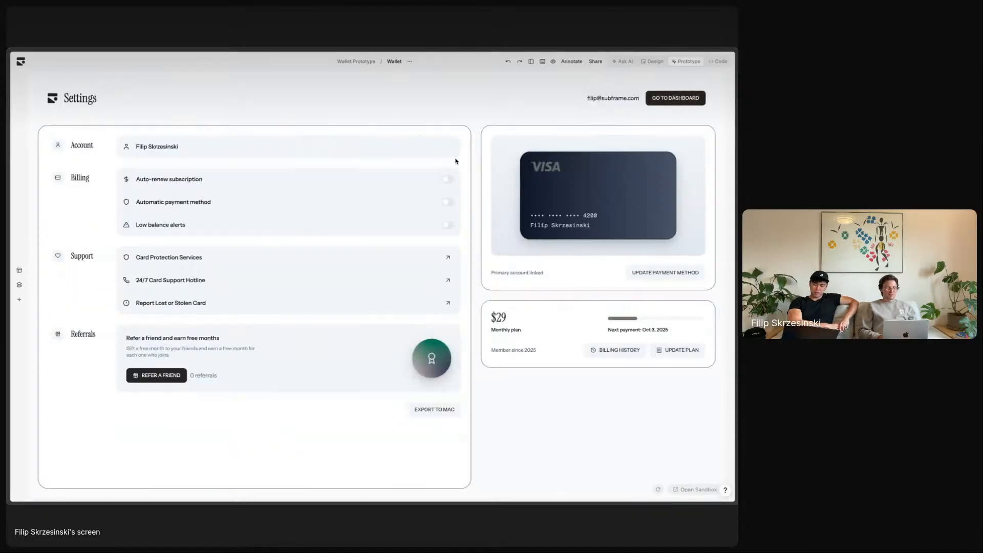
click(650, 62)
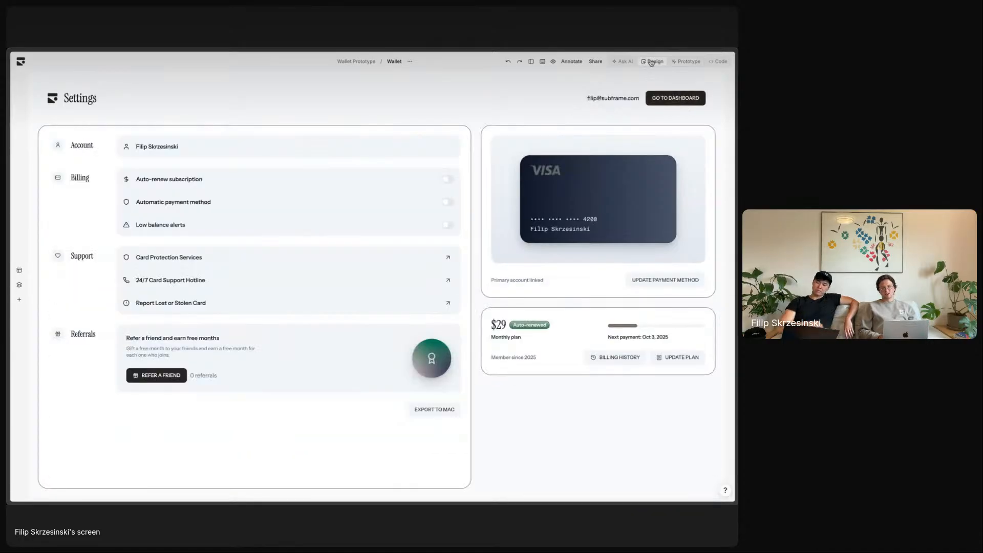
- Restore the side panels and go from the Wallet Prototype flow to the project's Your pages list
click(530, 63)
click(357, 62)
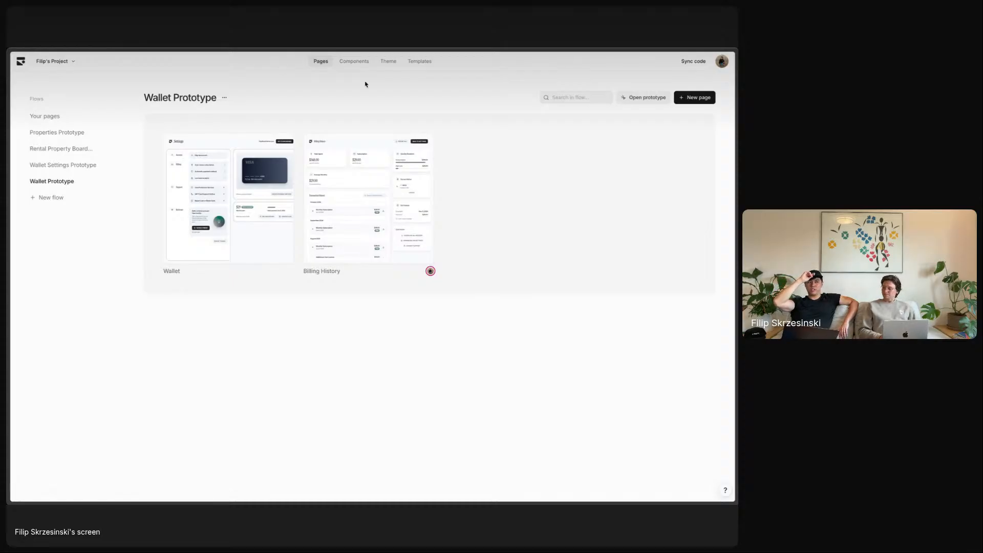
click(75, 119)
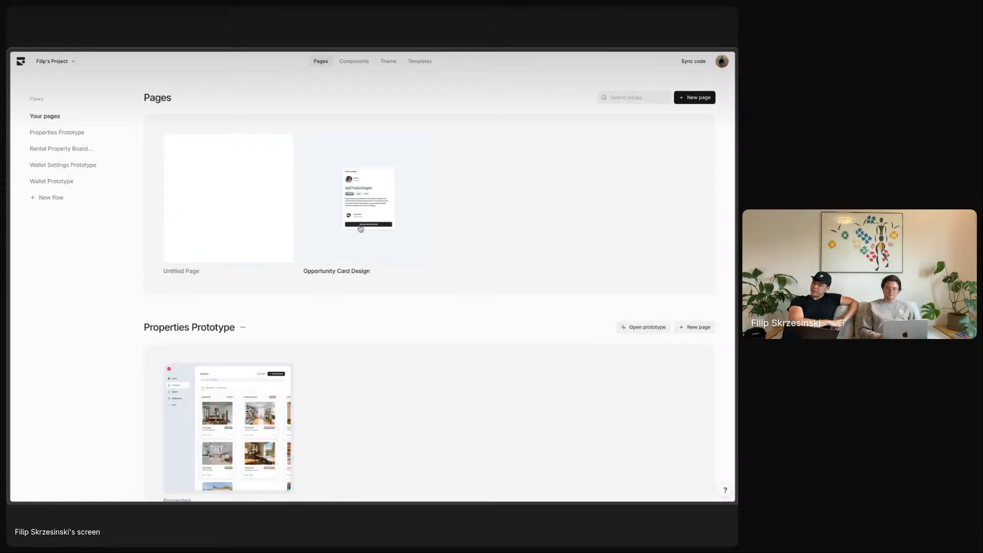
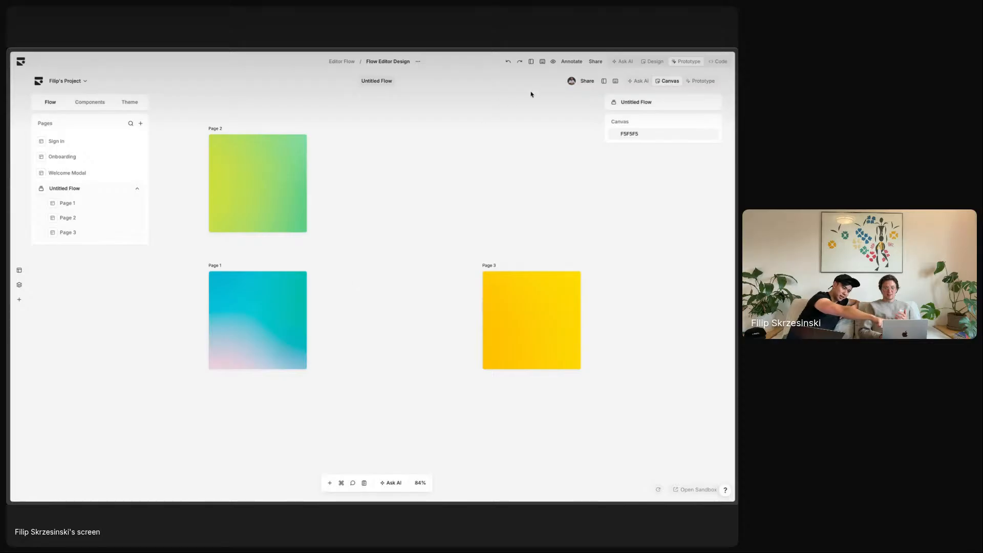
- Switch the Flow Editor page to Design mode and select the Sign in entry and Page 2 card
click(532, 64)
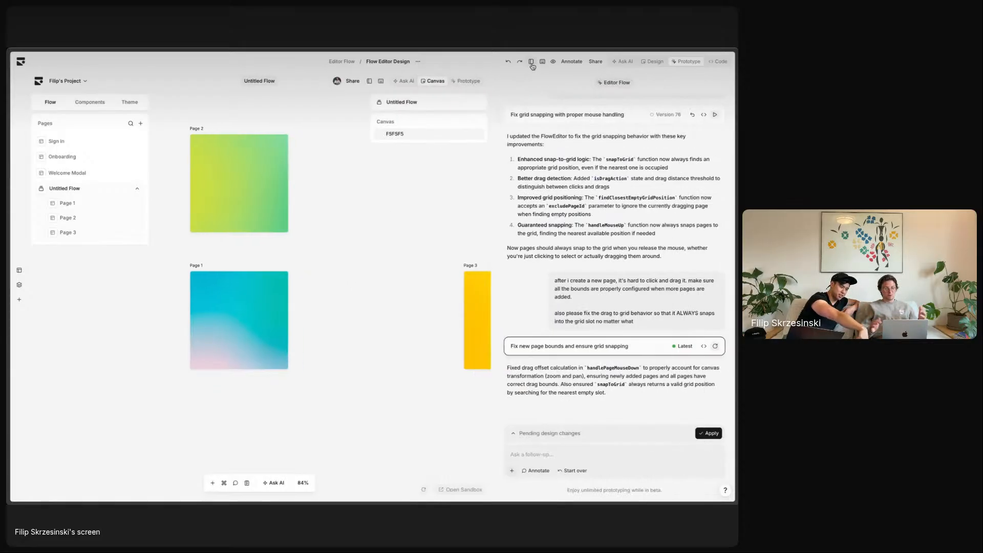
click(656, 65)
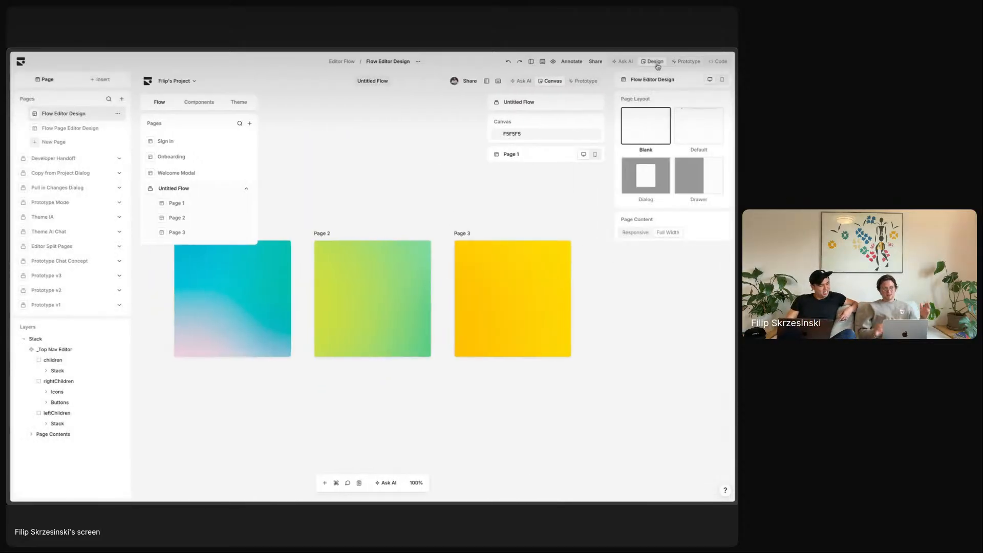
click(173, 139)
click(363, 309)
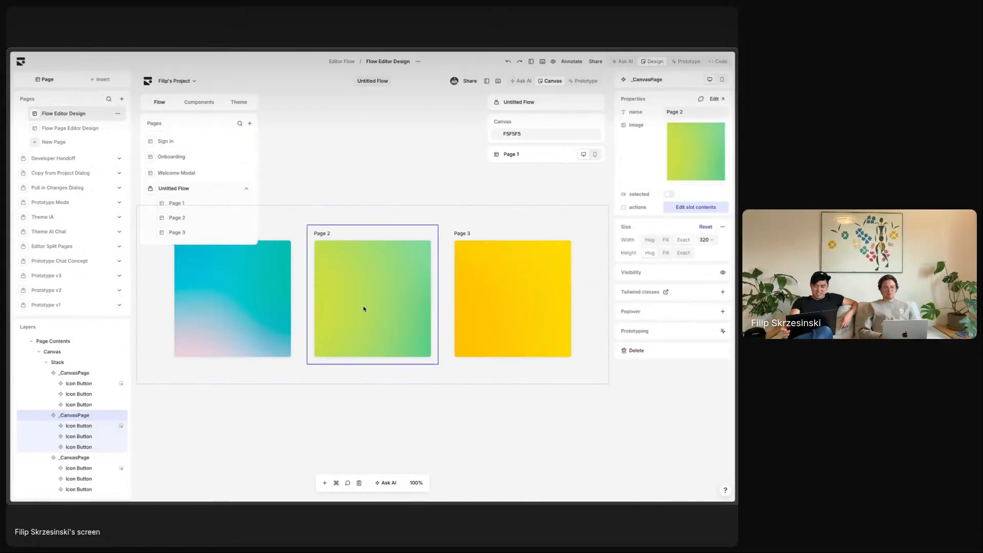
- Inspect the Canvas section, Page 1 row and canvas container, then hide and restore the side panels
click(525, 123)
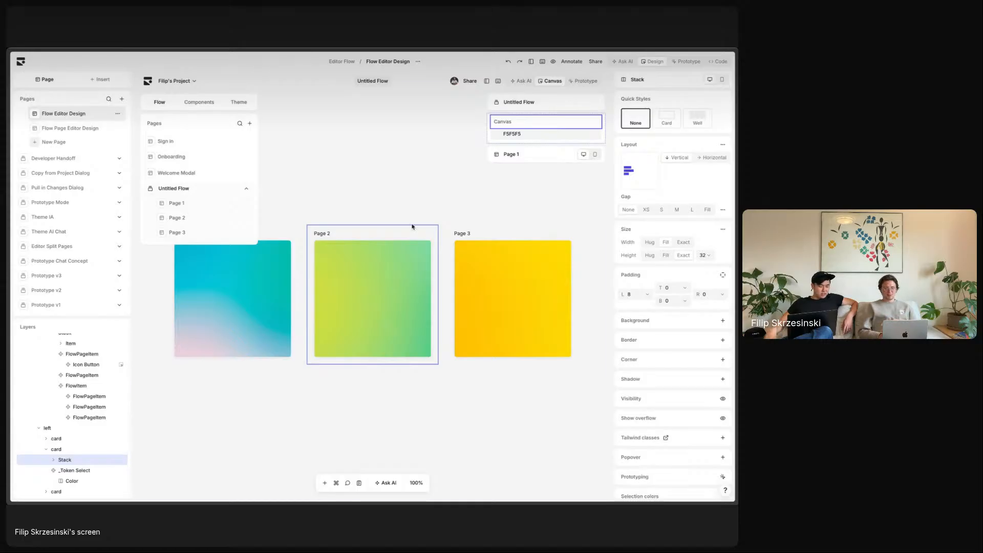
click(533, 150)
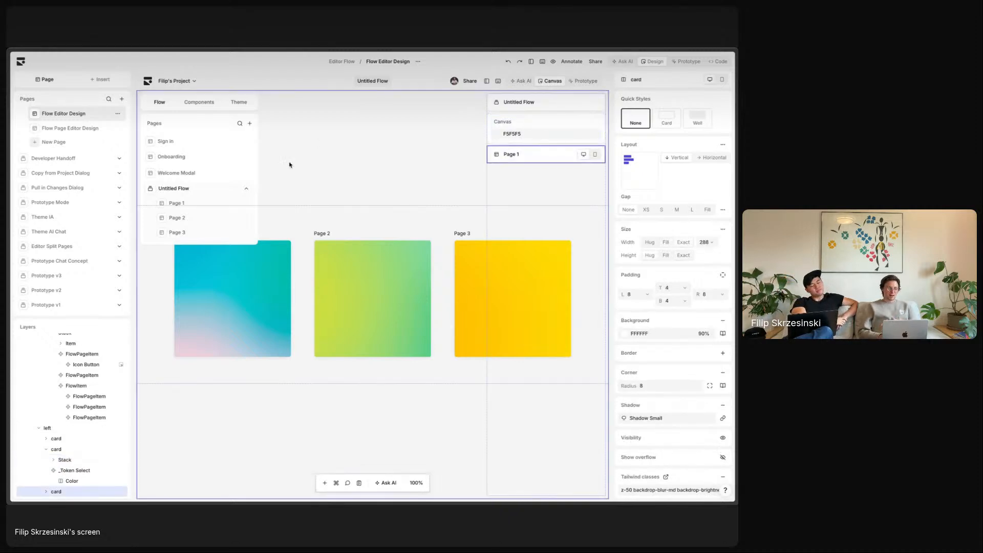
click(372, 150)
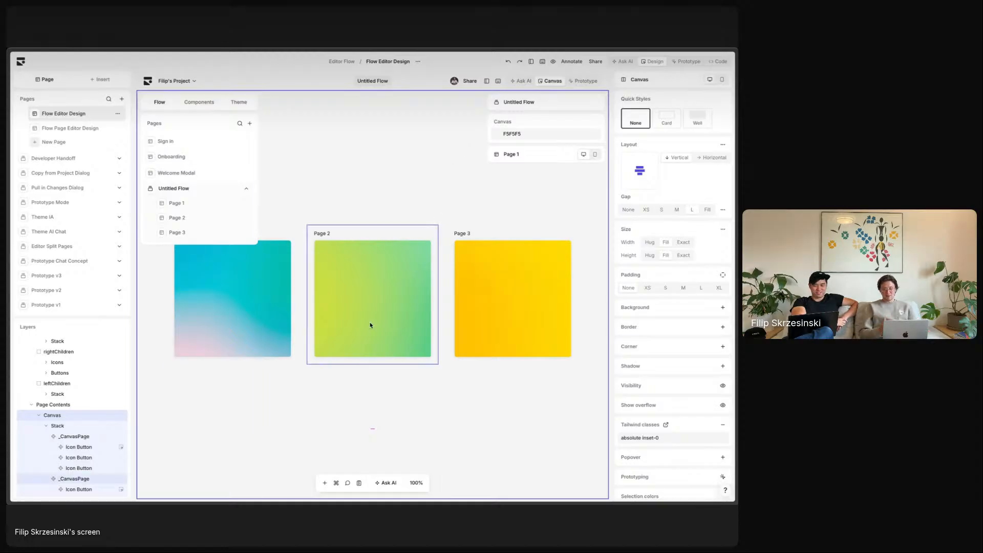
key(super+backslash)
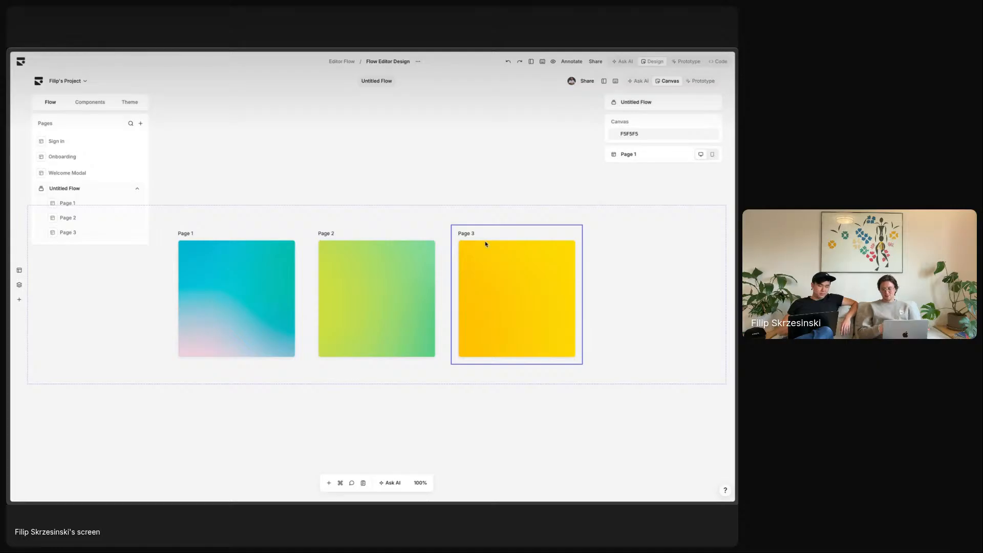
key(super+backslash)
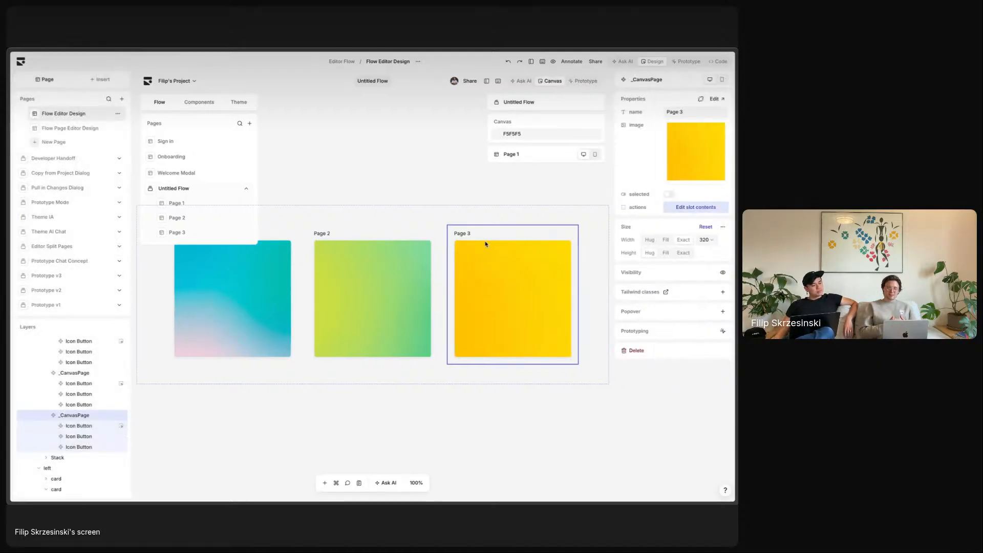
- Return to the running prototype and pan and zoom around its canvas
click(689, 61)
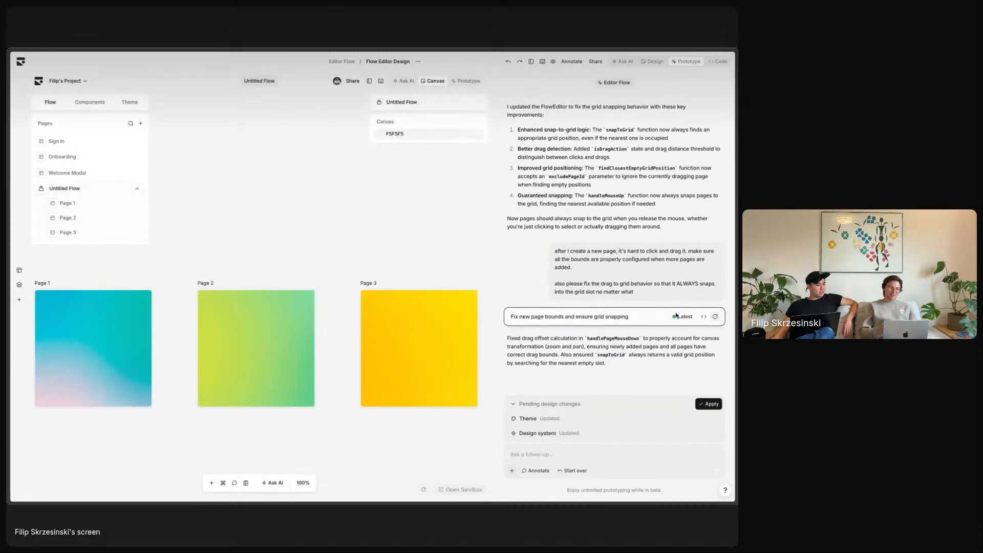
scroll(268, 214, down, 2)
scroll(267, 214, left, 1)
scroll(267, 214, right, 2)
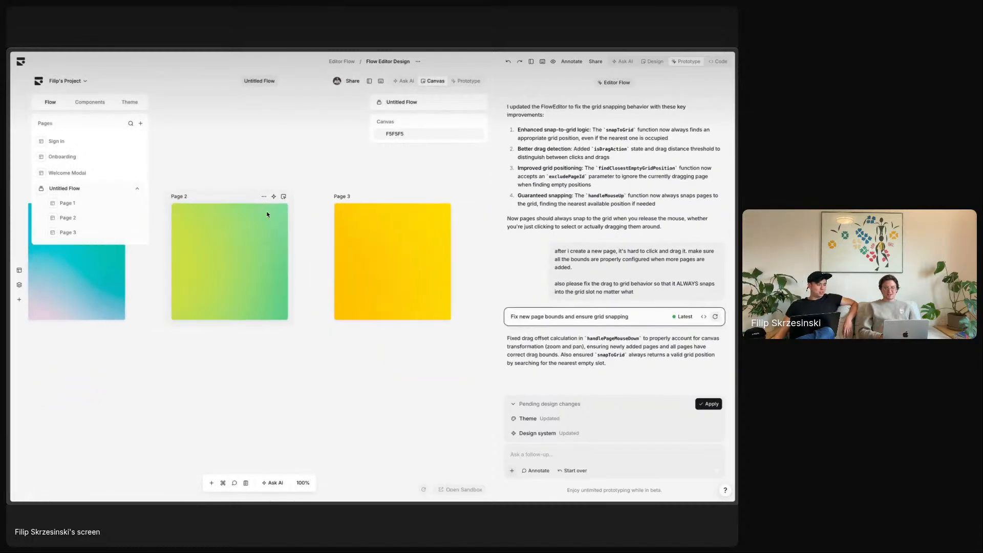
scroll(266, 215, down, 2)
scroll(267, 216, up, 3)
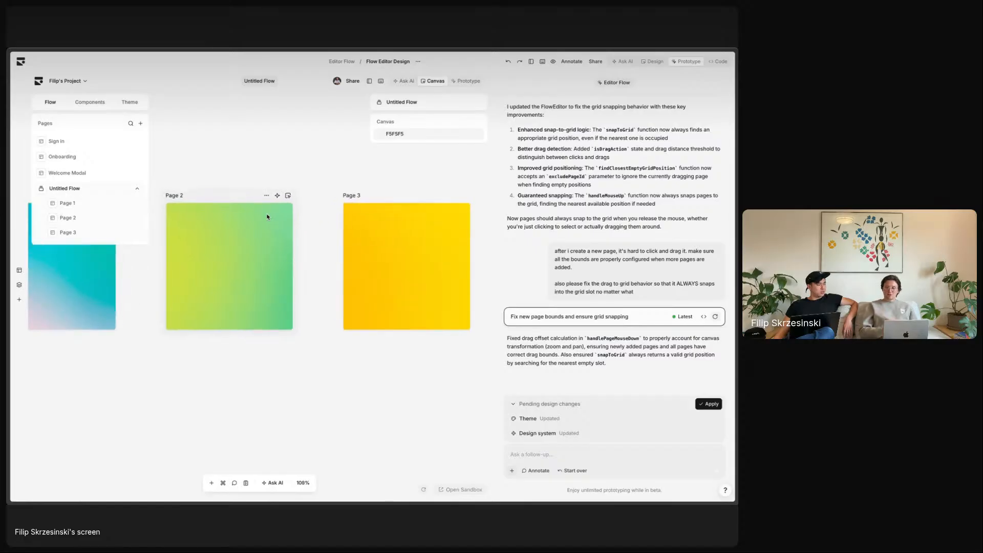
- Locate the page-selected, default flow view, zoom value and draggable canvas annotations, then exit Annotate
click(573, 61)
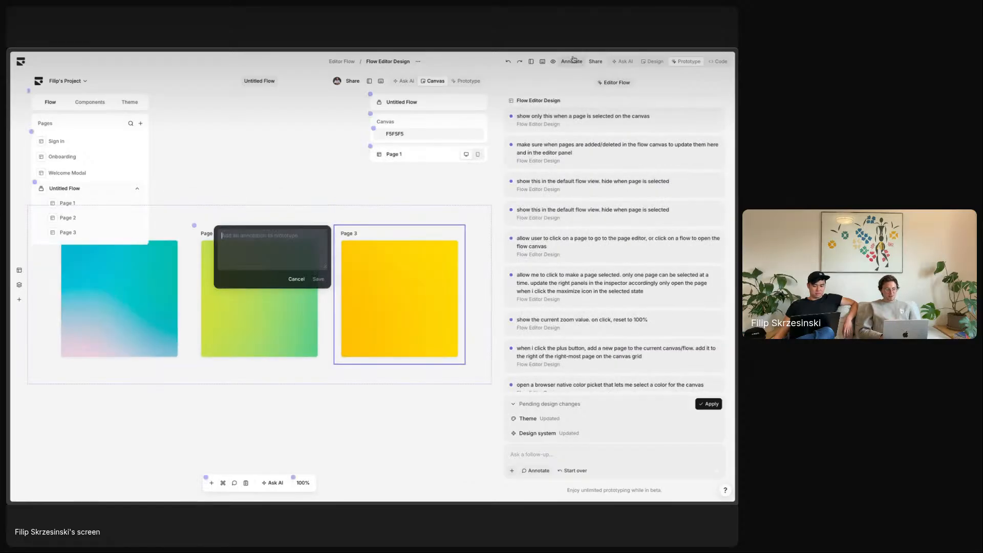
scroll(589, 281, down, 5)
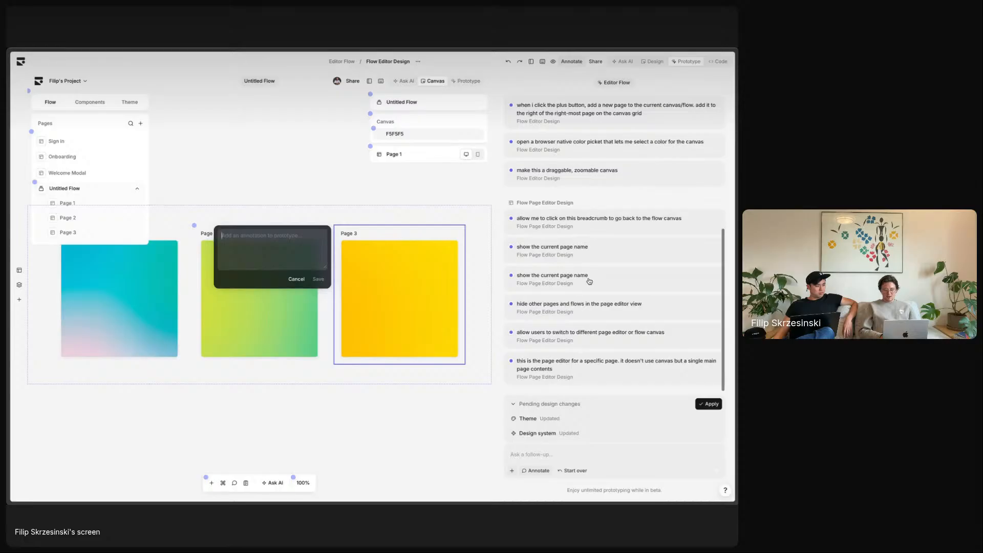
scroll(589, 281, up, 5)
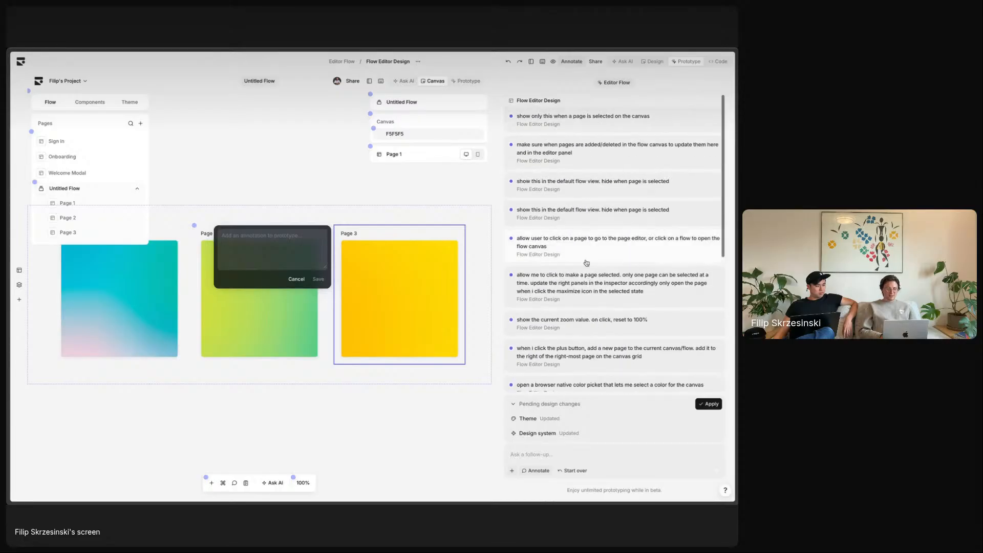
click(608, 127)
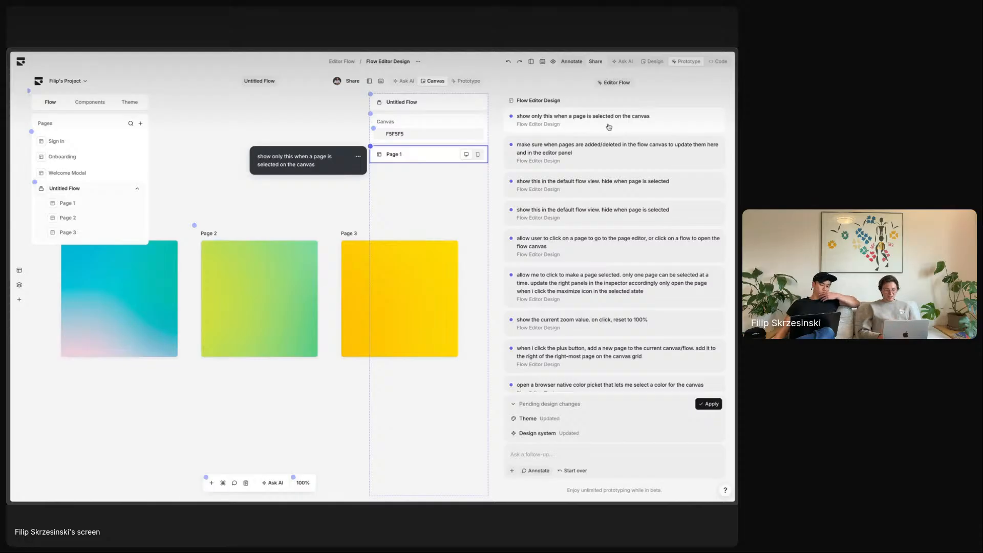
click(609, 185)
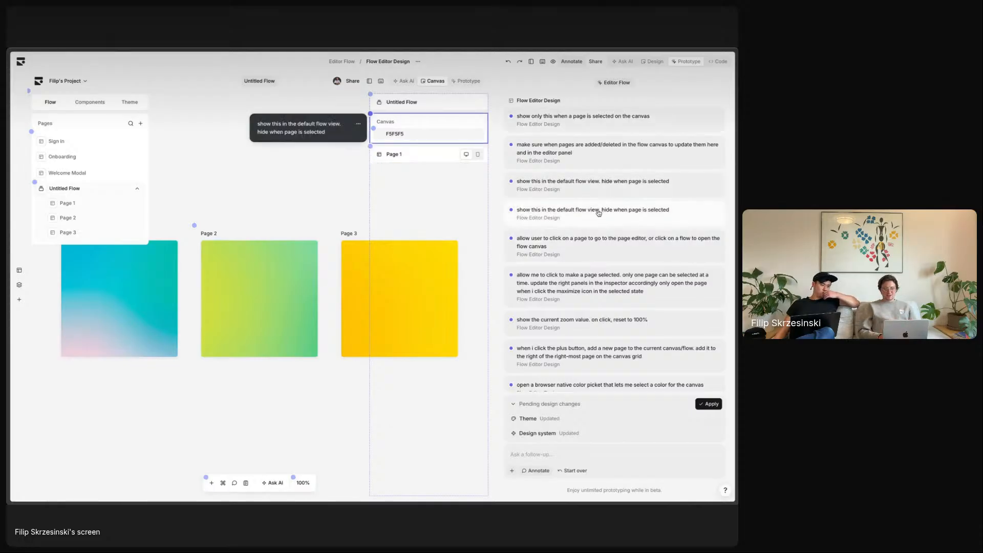
scroll(612, 175, down, 3)
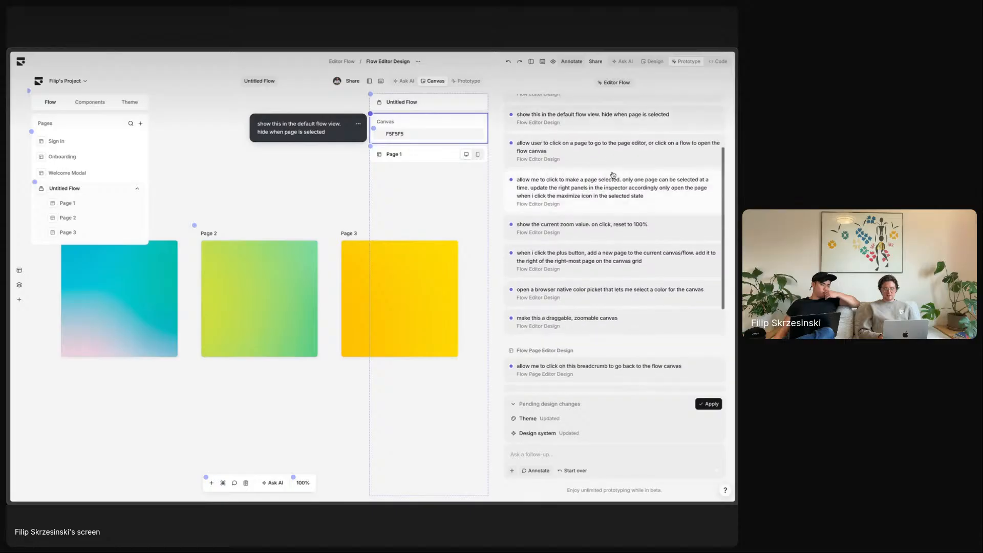
click(593, 231)
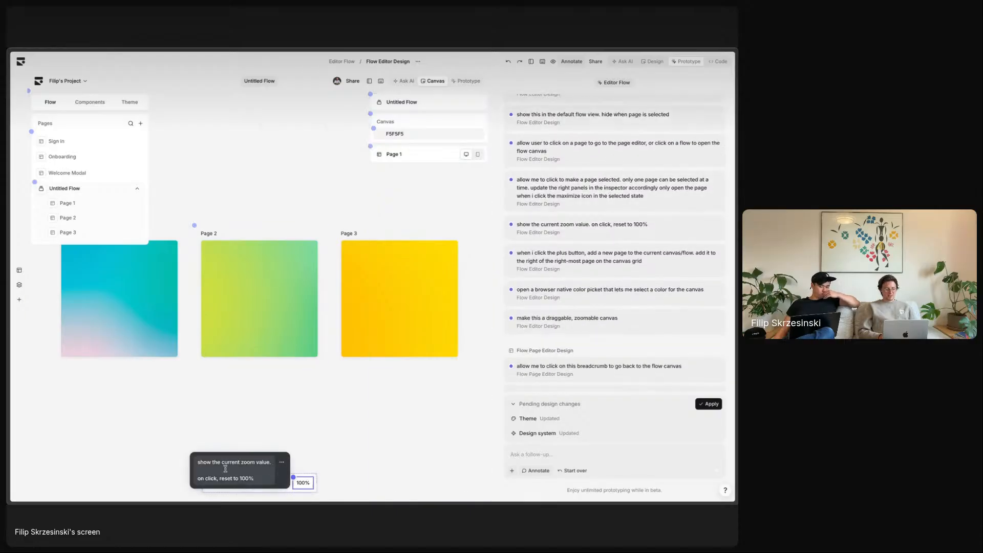
click(618, 324)
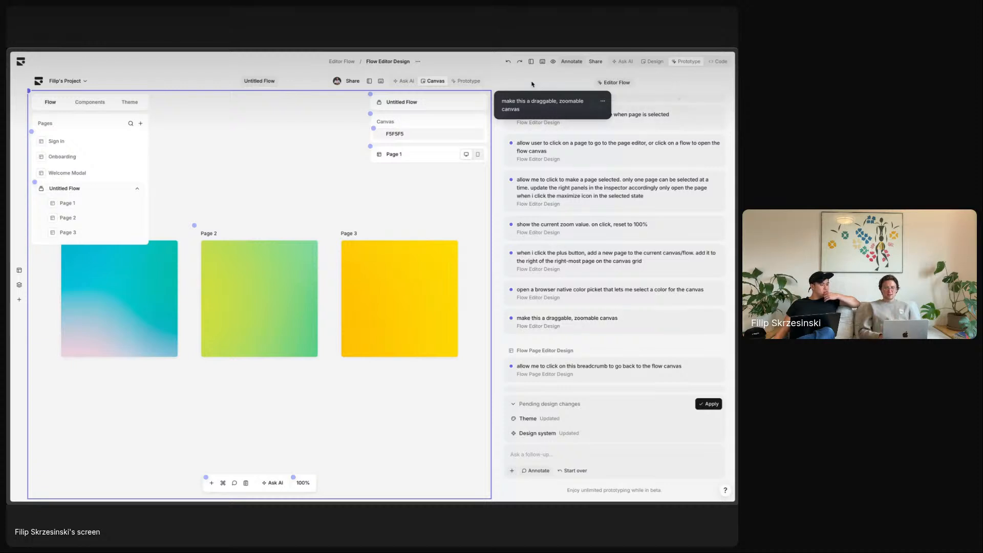
click(577, 63)
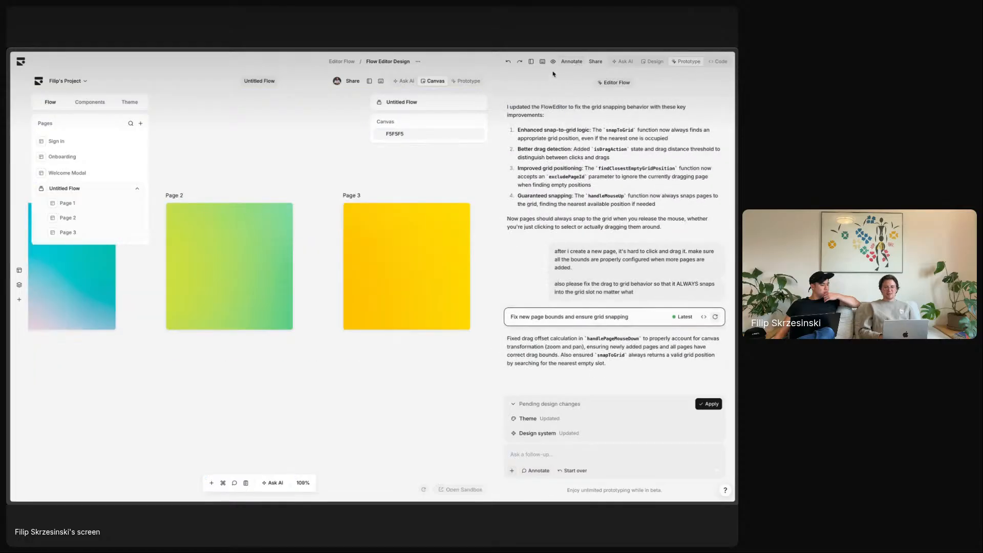
click(542, 61)
scroll(406, 255, down, 5)
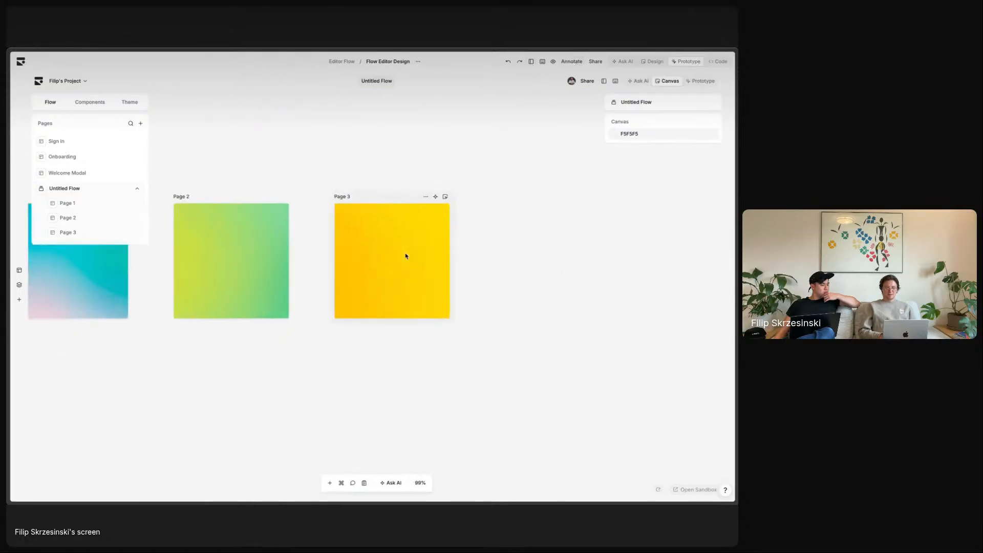
scroll(406, 255, up, 5)
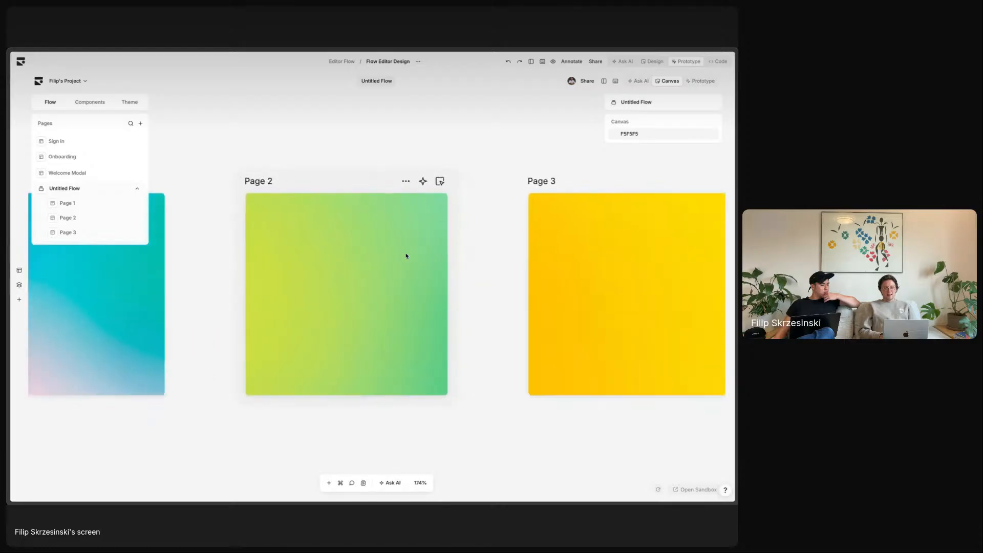
scroll(446, 272, down, 5)
scroll(445, 272, up, 2)
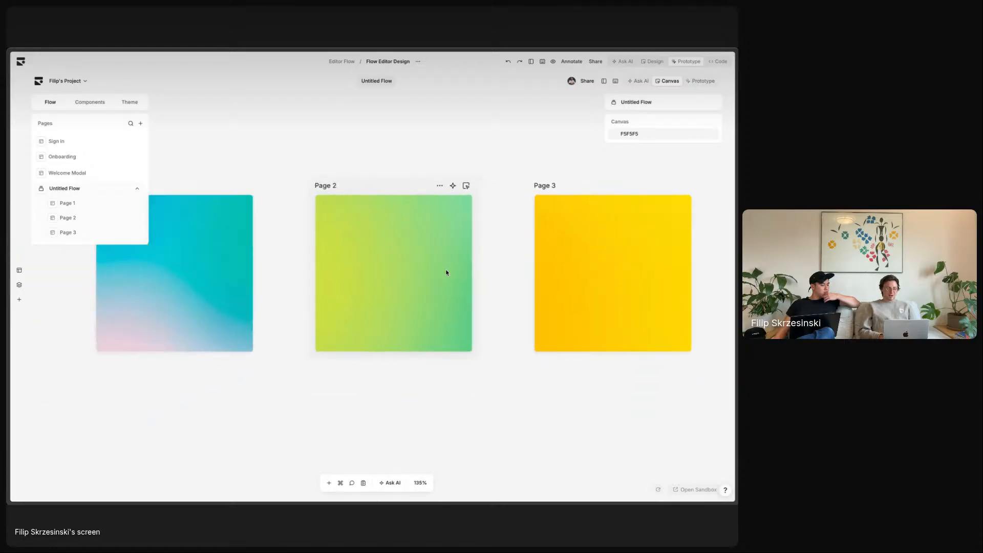
scroll(446, 272, down, 3)
scroll(445, 272, right, 10)
scroll(445, 272, left, 6)
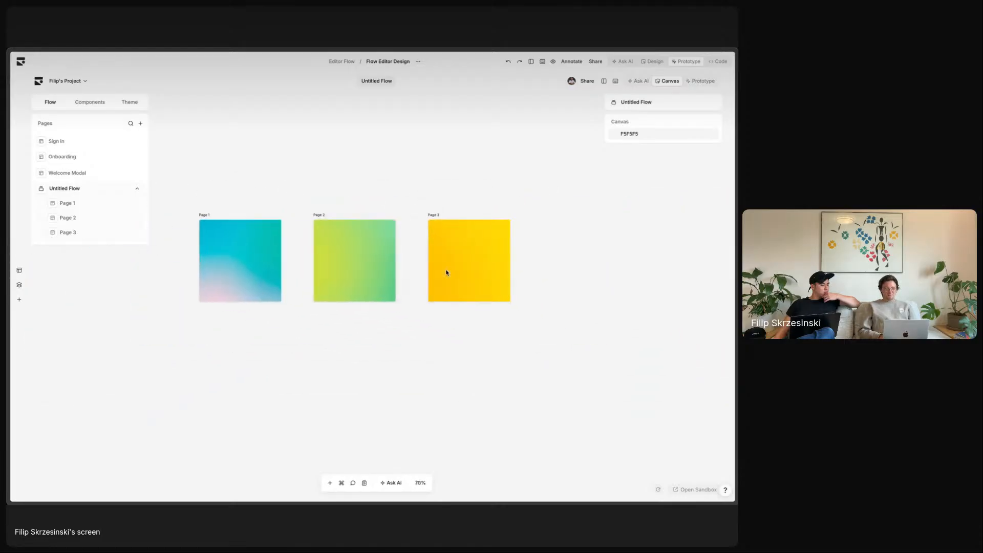
scroll(446, 272, down, 2)
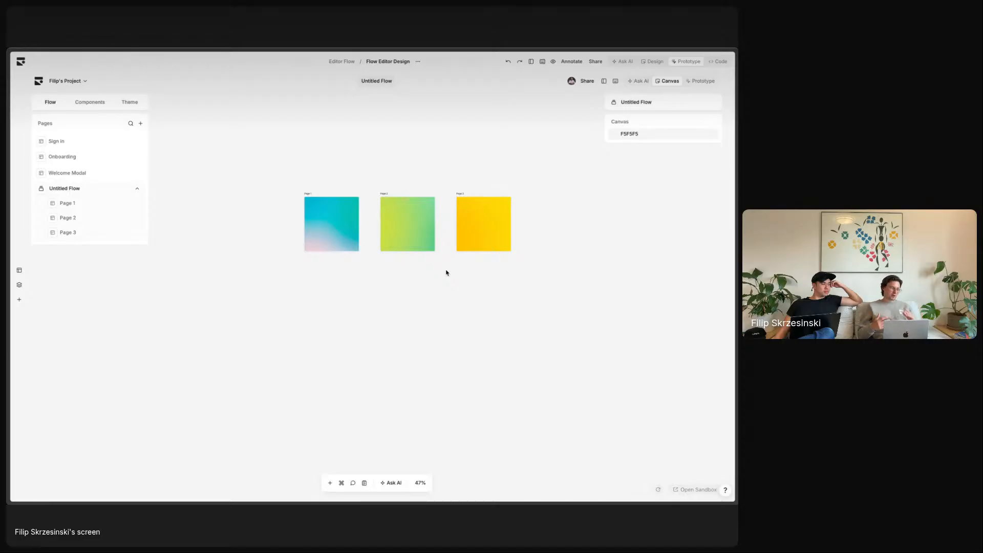
scroll(424, 205, up, 5)
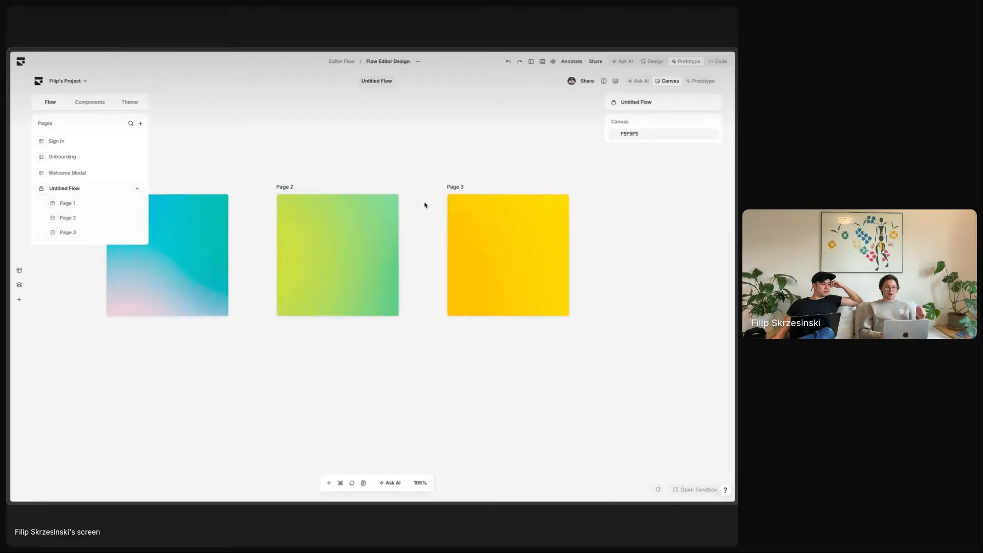
scroll(424, 205, left, 2)
scroll(424, 205, up, 1)
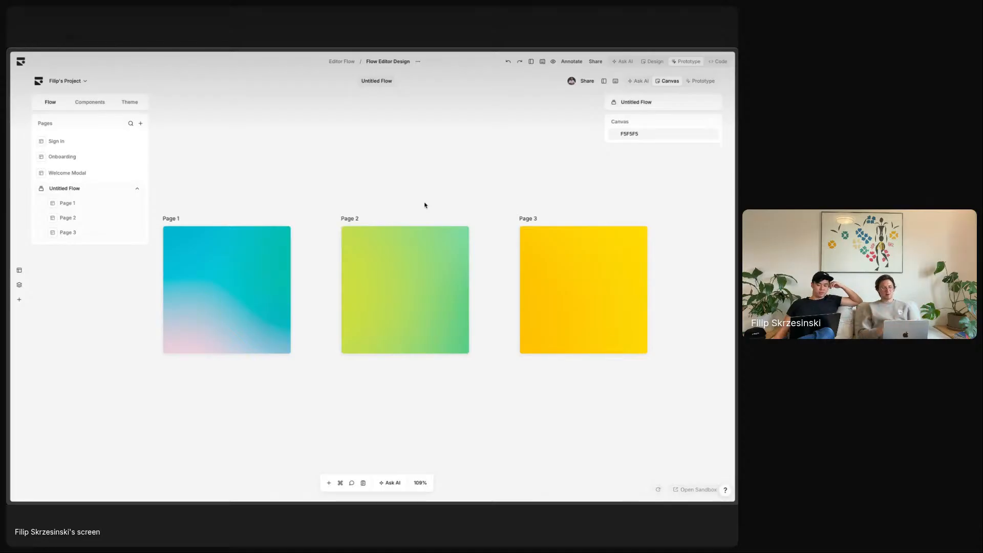
scroll(425, 205, down, 2)
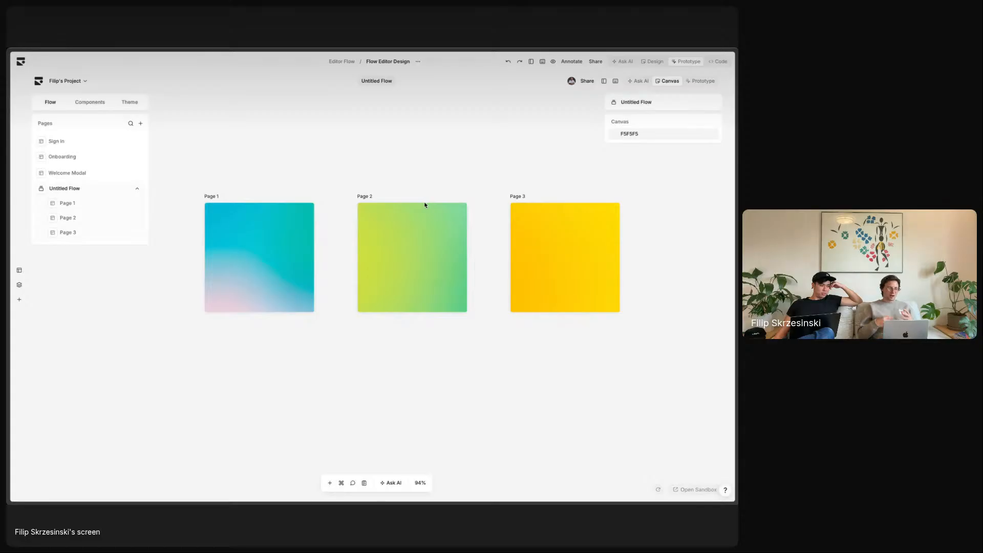
scroll(404, 232, down, 3)
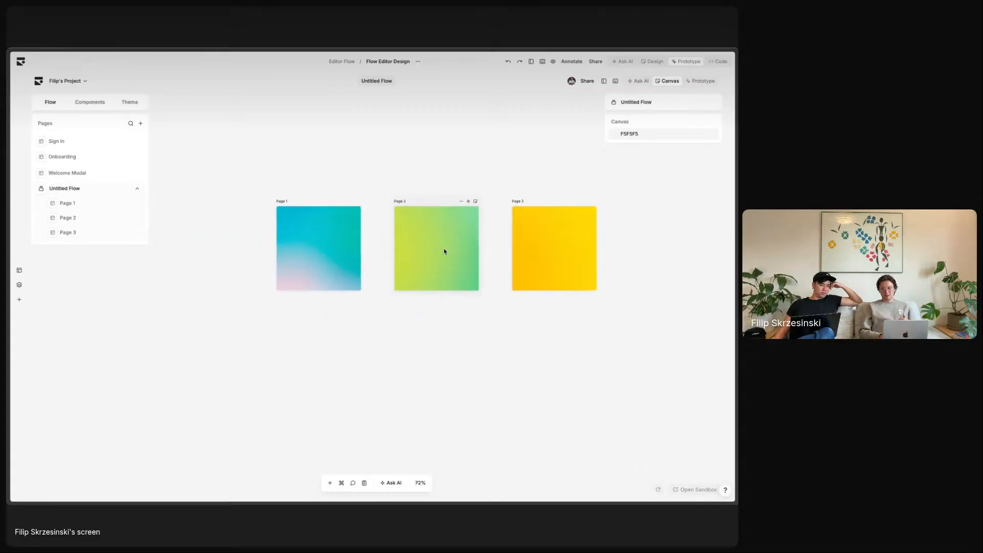
scroll(439, 240, down, 1)
scroll(443, 244, up, 2)
scroll(445, 249, down, 4)
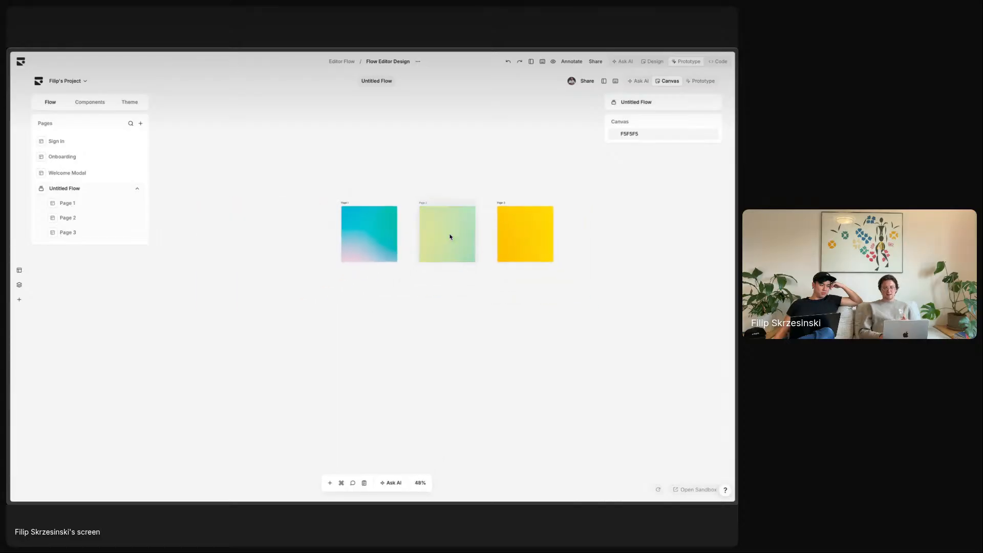
- Place Page 3 beside Page 1 and move Page 2 down into the row below
drag(445, 251, 373, 307)
drag(536, 244, 465, 248)
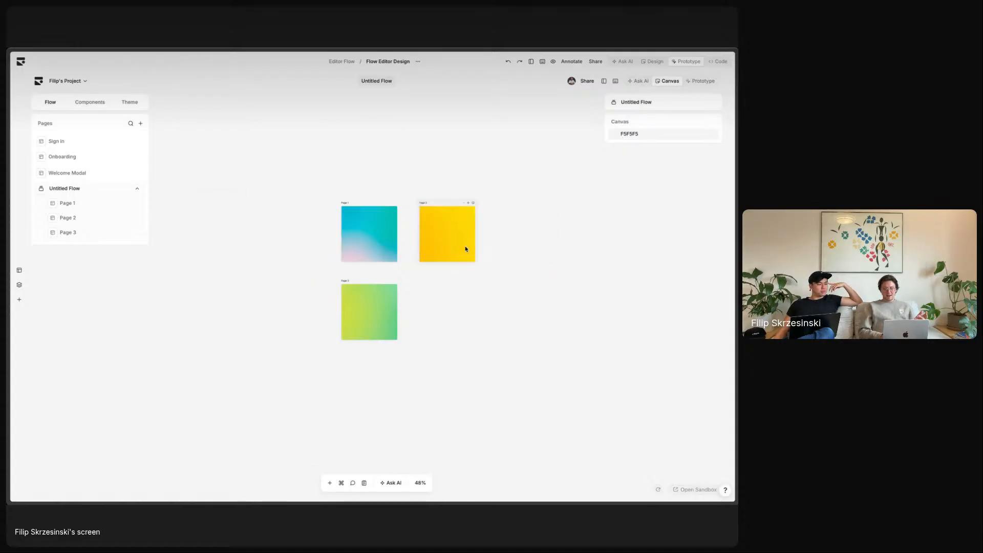
scroll(566, 266, down, 5)
scroll(566, 266, up, 10)
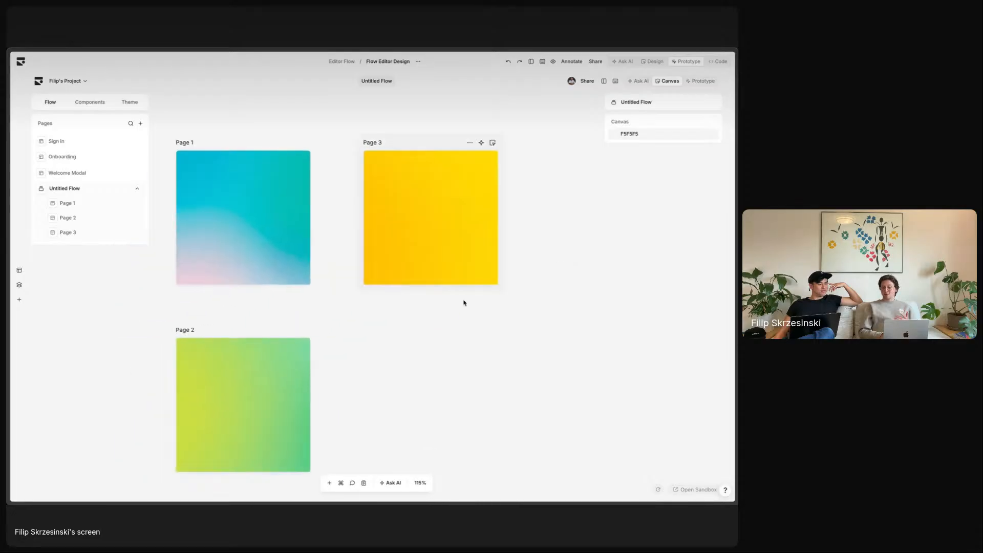
scroll(464, 302, down, 5)
scroll(464, 303, right, 2)
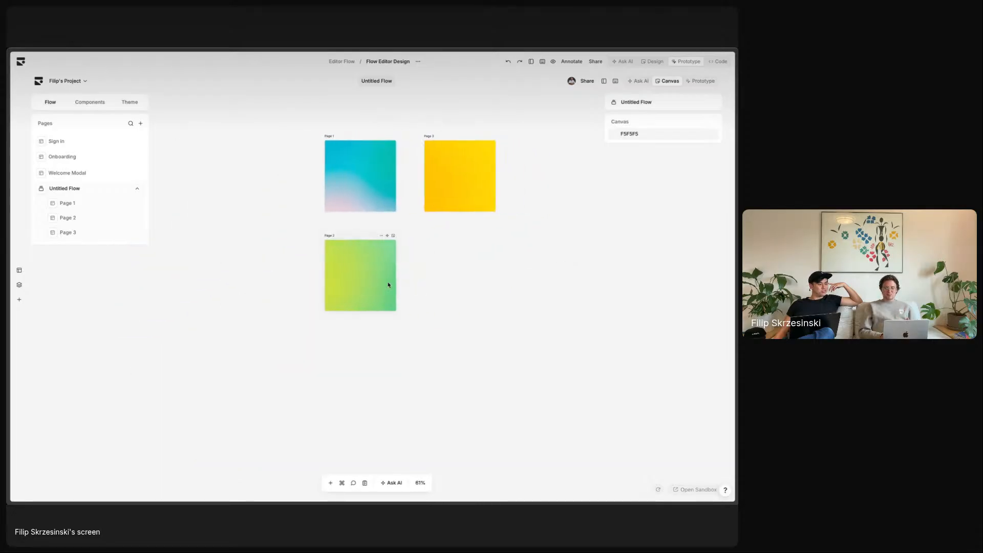
drag(388, 281, 374, 377)
- Add Page 4 and Page 5 and drop them into the bottom row beside Page 2
click(331, 482)
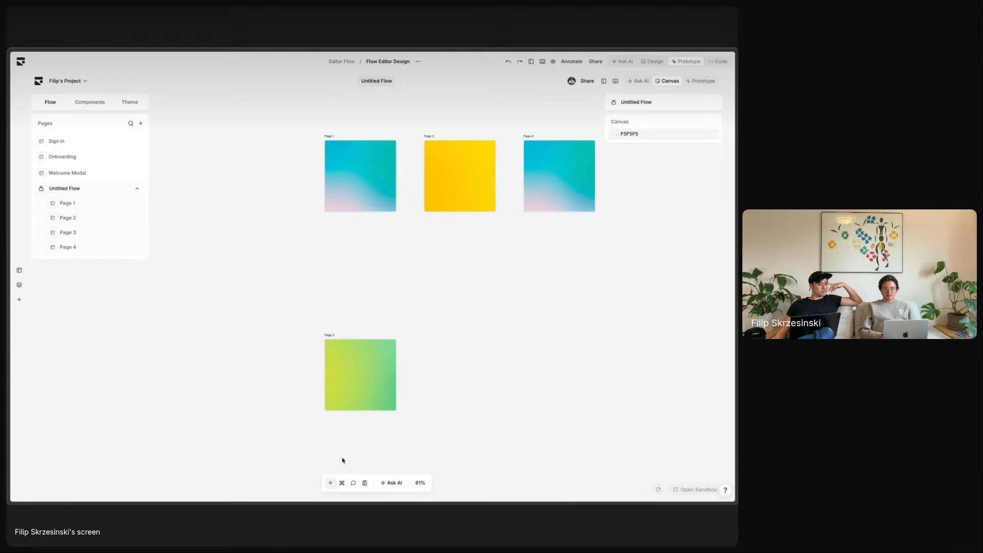
scroll(505, 301, right, 3)
drag(457, 144, 357, 343)
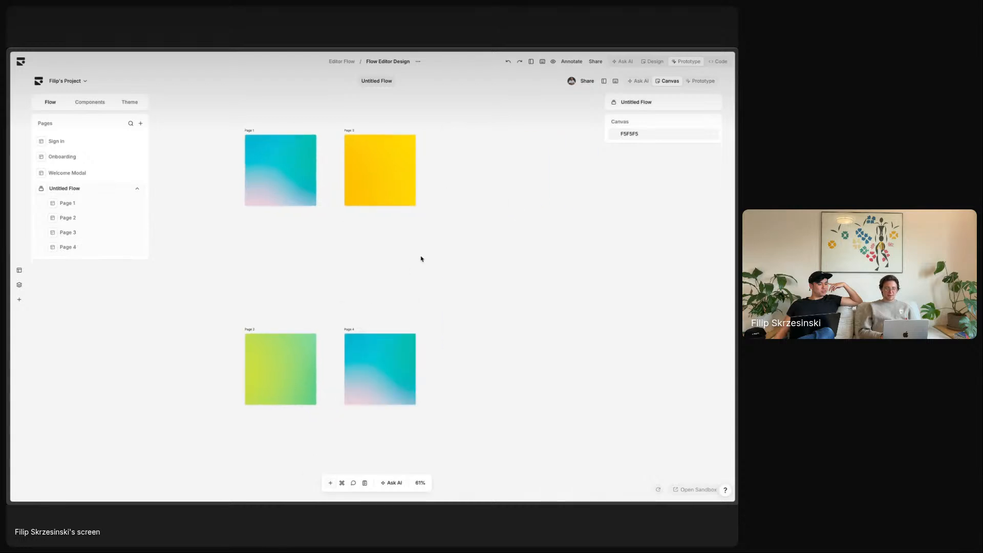
click(330, 483)
drag(492, 204, 475, 282)
scroll(430, 285, up, 2)
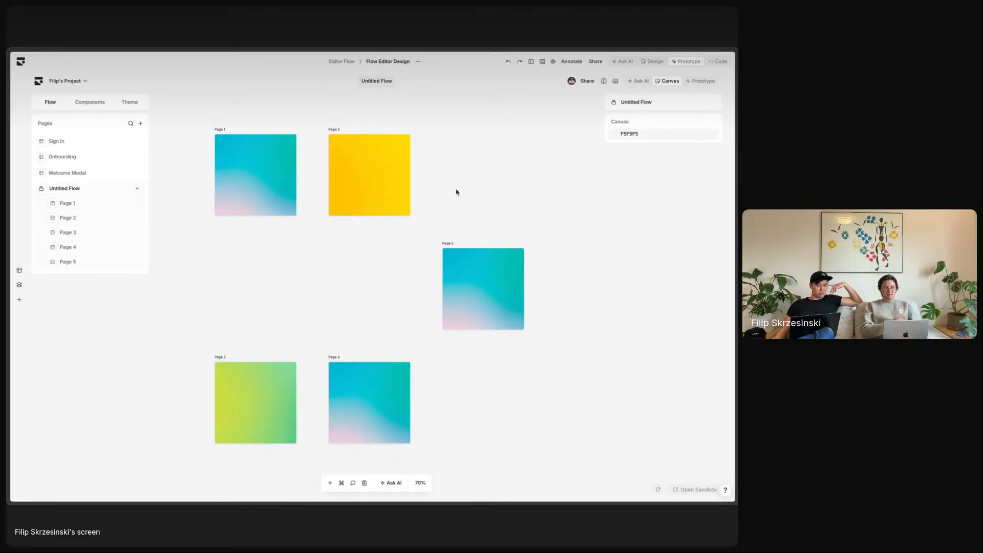
drag(481, 323, 484, 438)
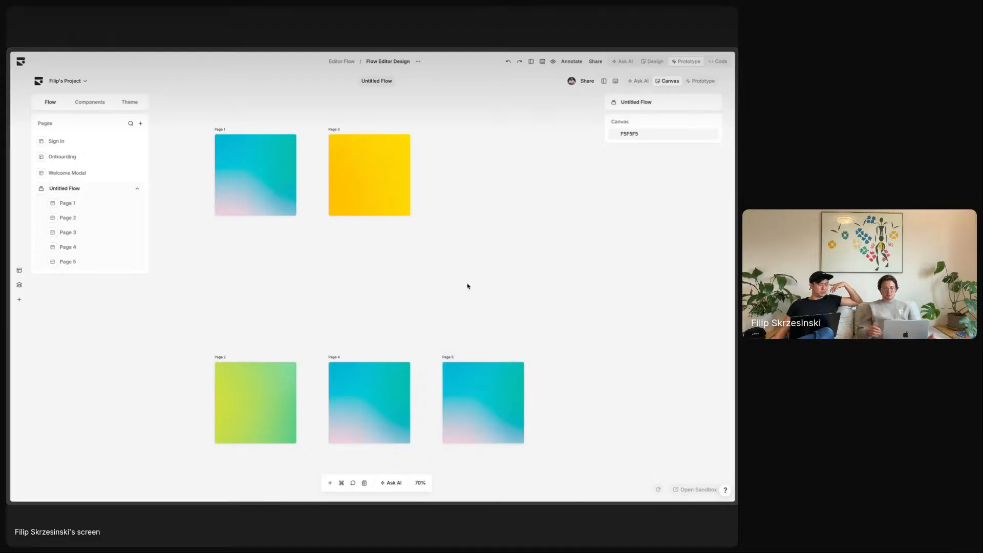
- Select the Page 3 card and open it in the page editor
scroll(467, 286, up, 1)
scroll(467, 286, left, 1)
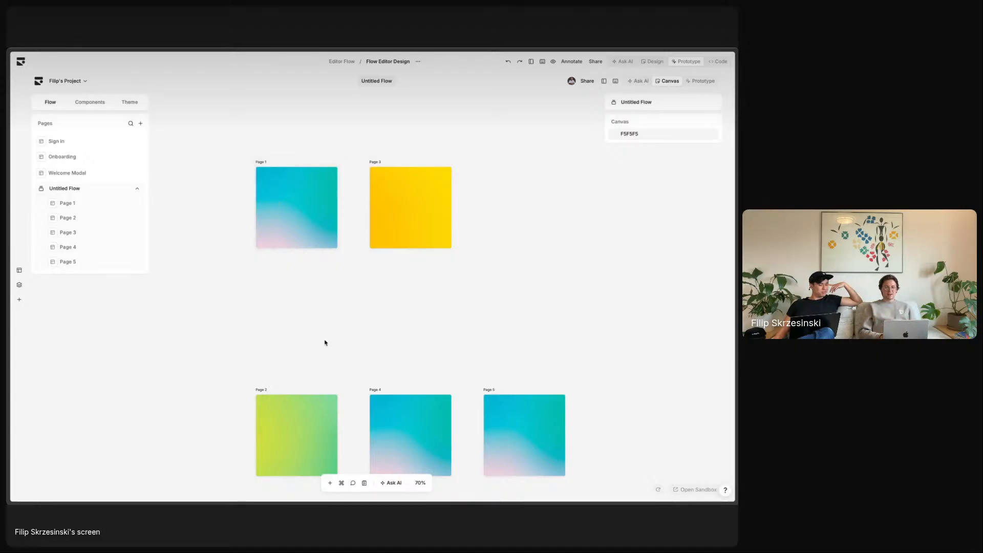
scroll(325, 340, down, 1)
scroll(325, 340, right, 1)
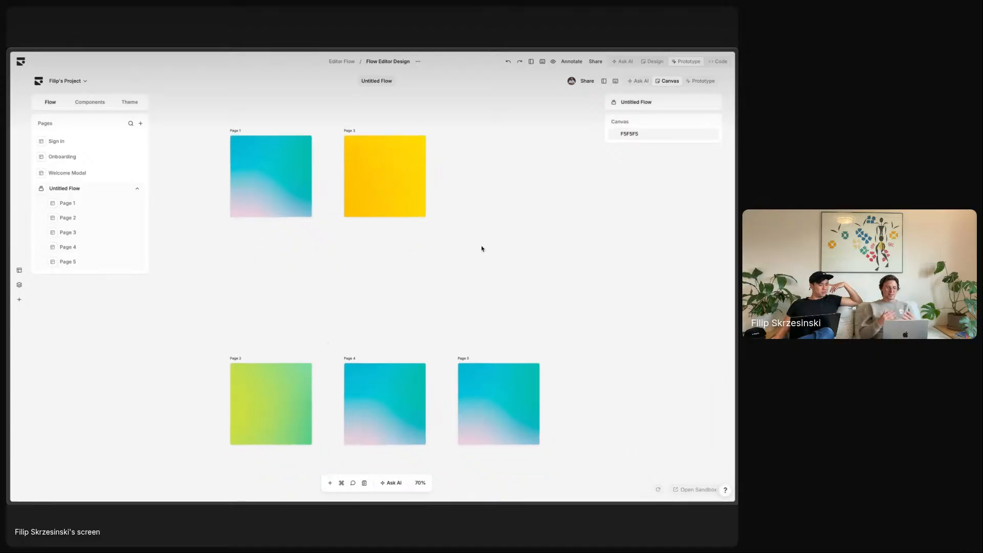
click(364, 153)
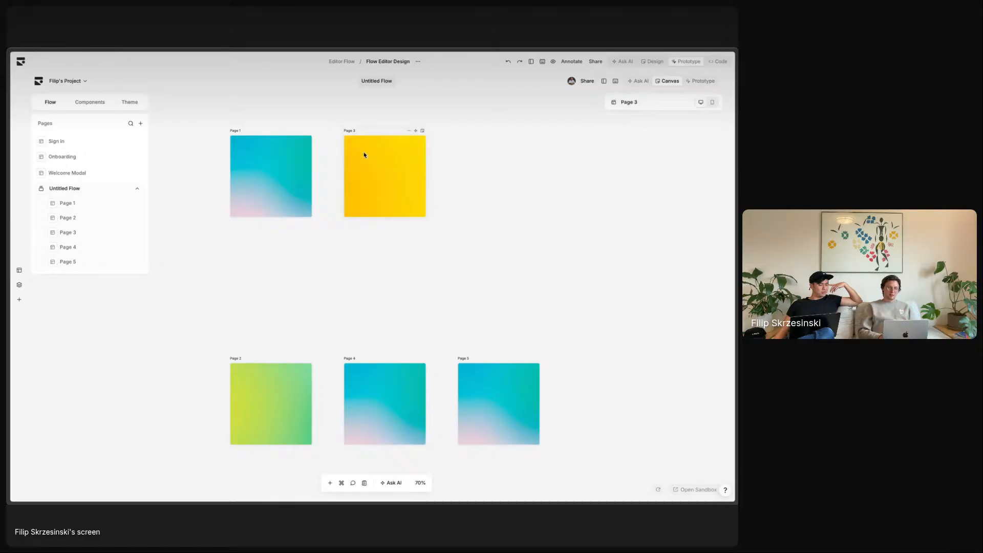
click(422, 131)
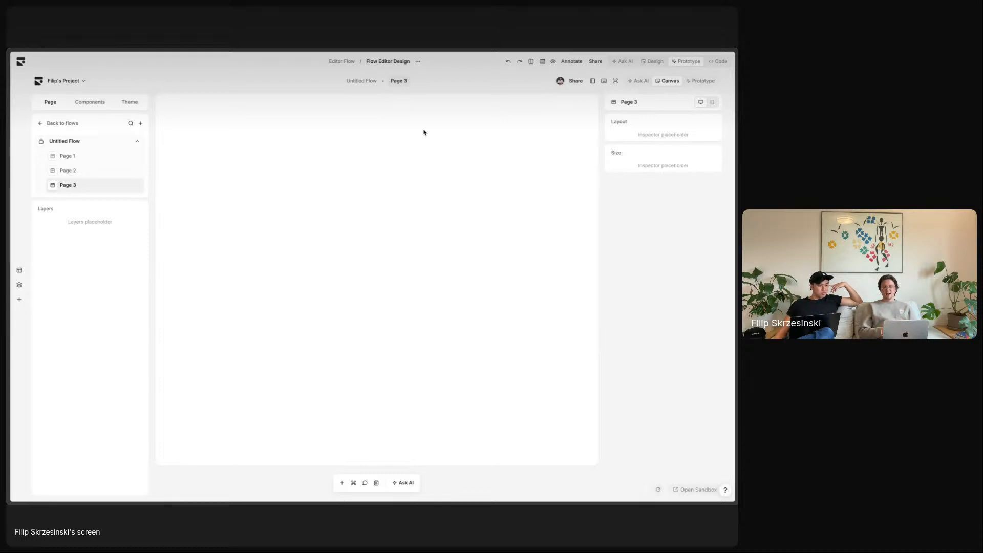
- Go back to the Untitled Flow canvas and bring up the AI chat about the flow editor
click(361, 81)
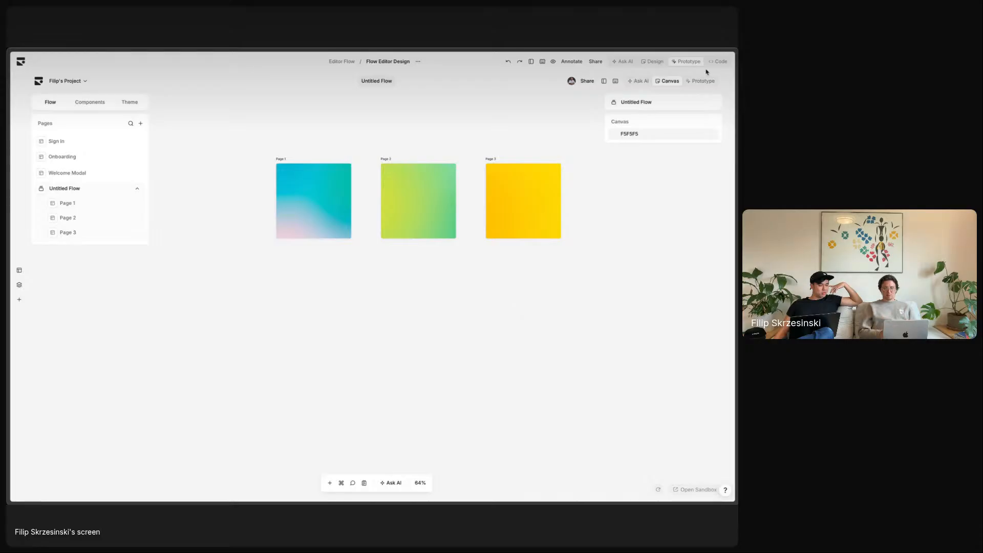
click(526, 66)
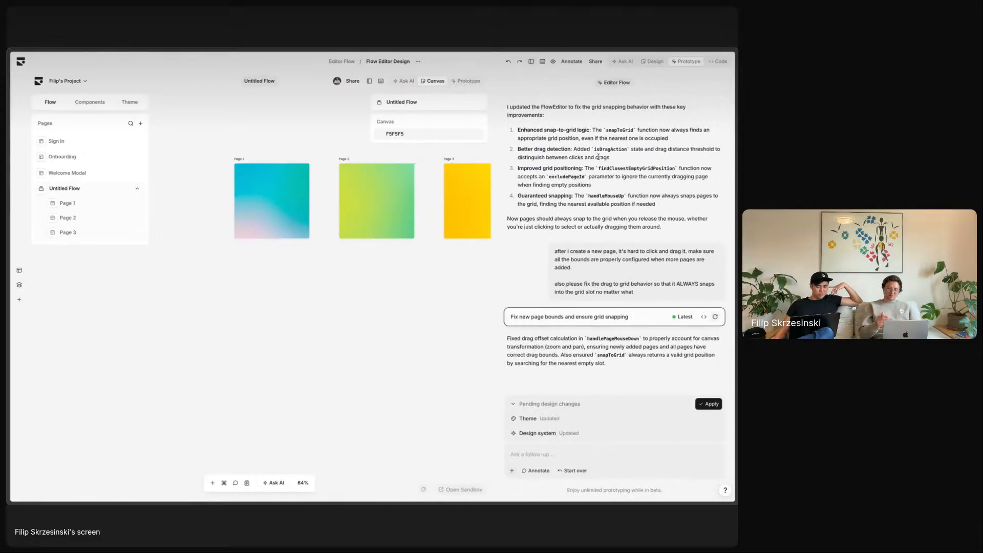
scroll(599, 160, up, 5)
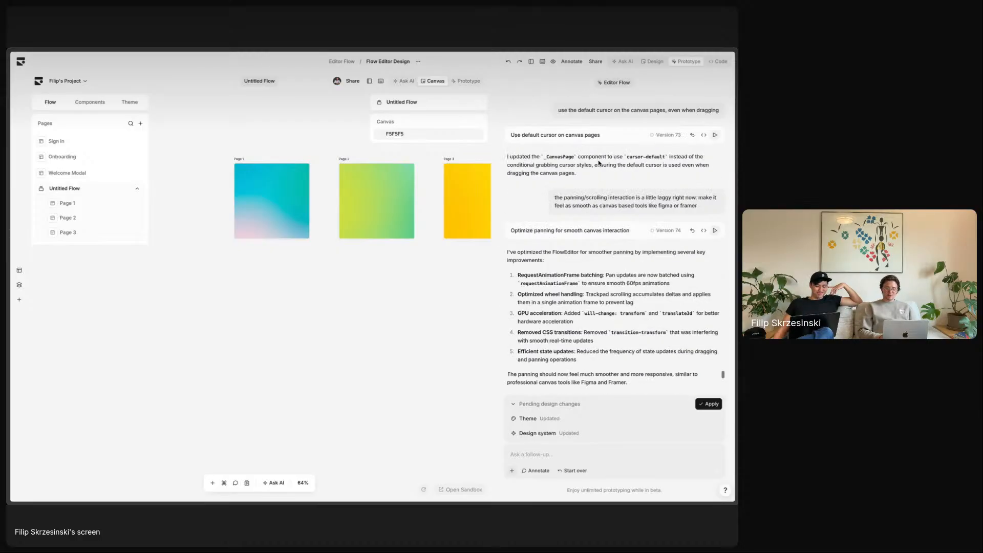
scroll(598, 162, down, 5)
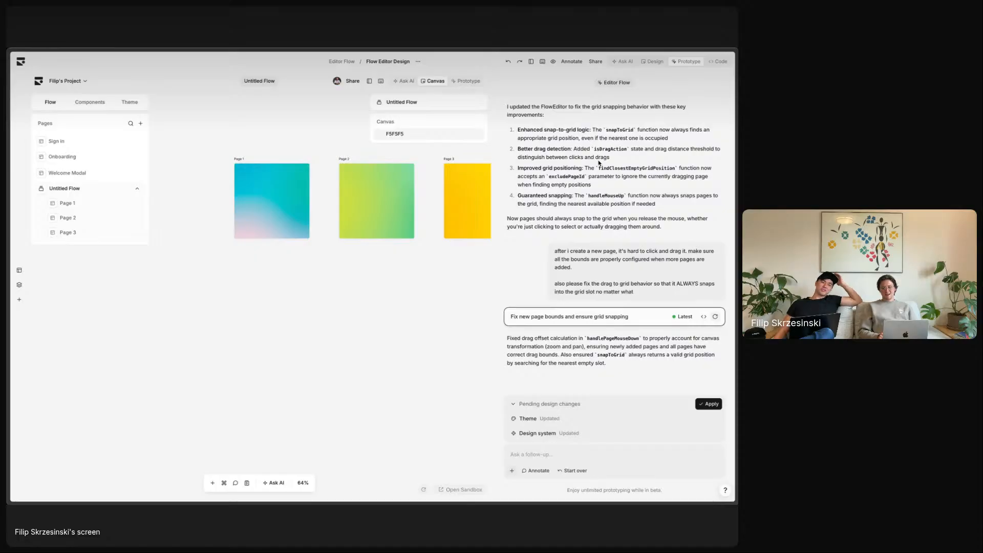
scroll(598, 163, up, 10)
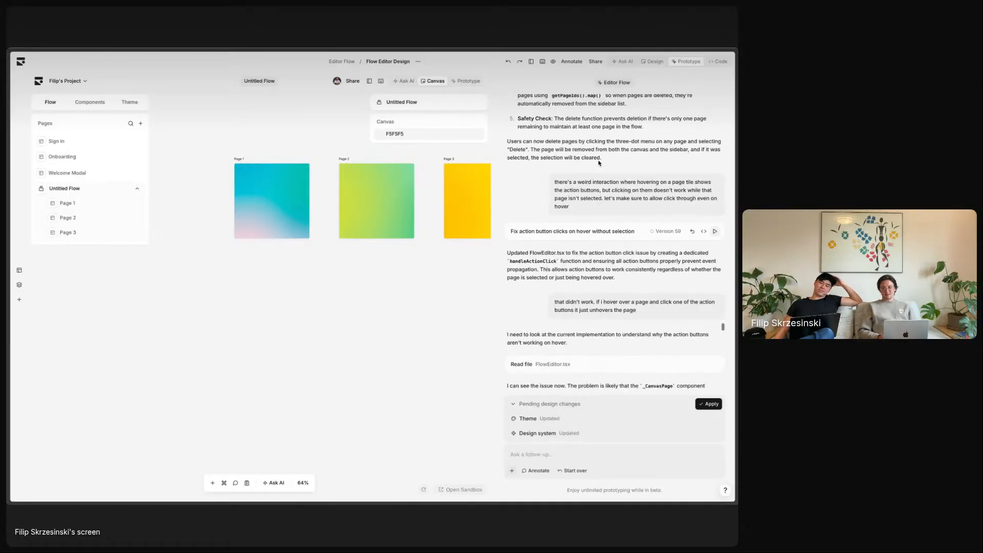
scroll(599, 163, up, 5)
scroll(599, 163, down, 3)
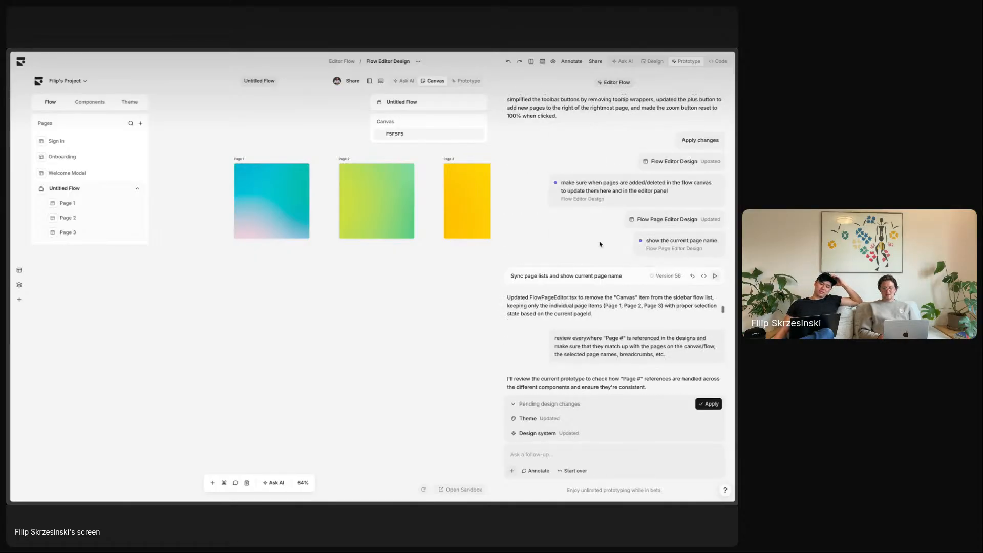
scroll(600, 244, down, 3)
scroll(559, 173, down, 5)
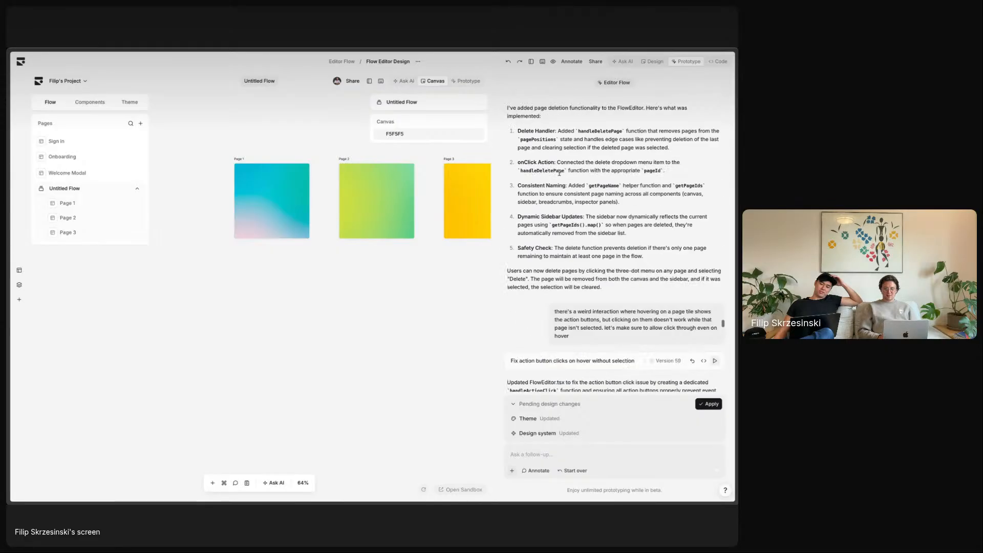
scroll(559, 173, down, 5)
scroll(603, 167, up, 2)
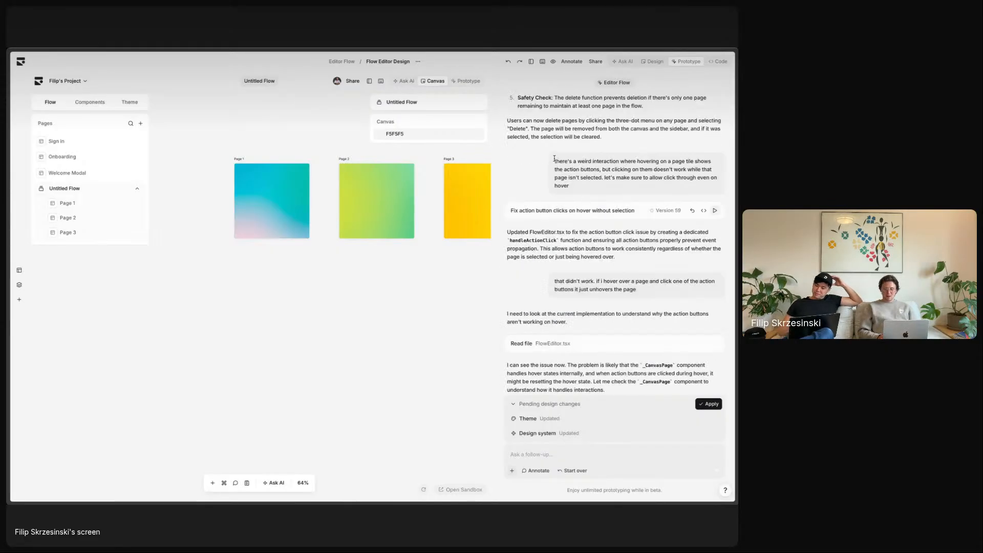
mouse_move(554, 158)
mouse_down()
mouse_move(610, 191)
mouse_move(553, 168)
mouse_move(562, 159)
mouse_up()
click(568, 167)
click(589, 171)
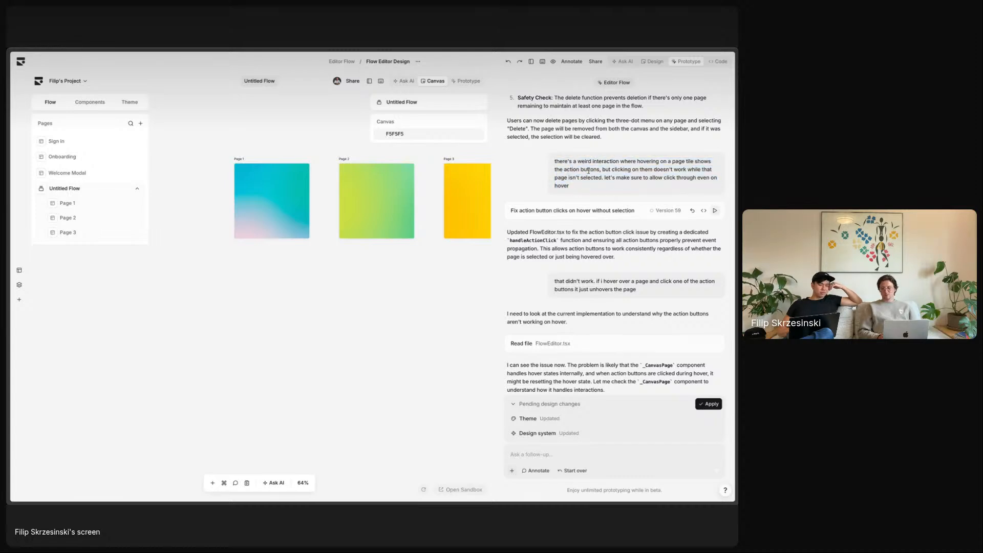
scroll(589, 174, up, 10)
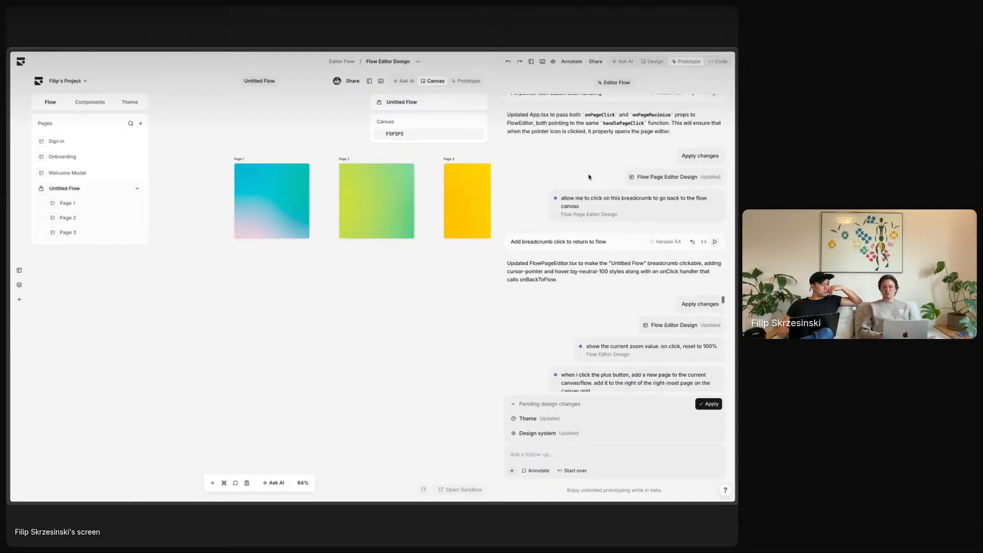
scroll(589, 177, up, 10)
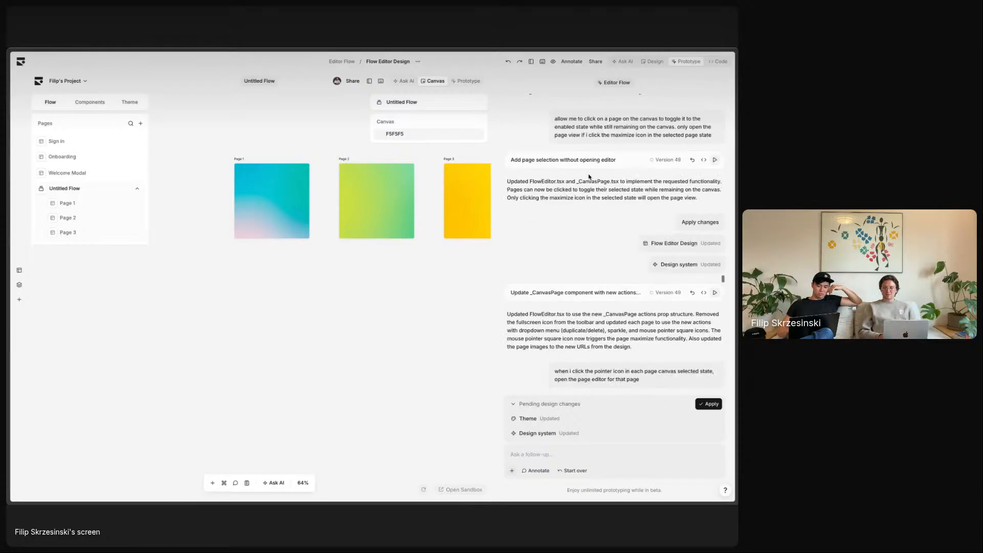
scroll(589, 177, up, 3)
drag(558, 180, 714, 202)
click(714, 201)
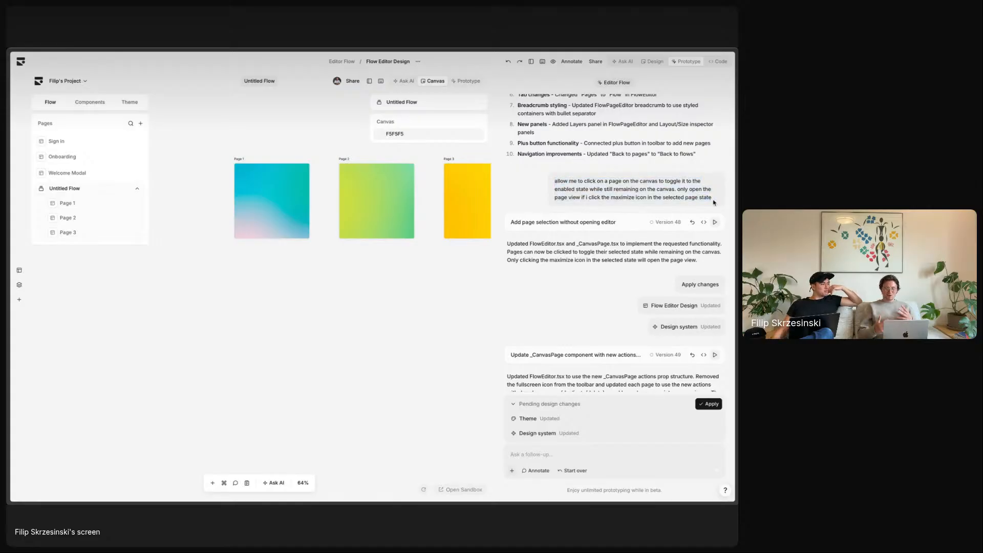
scroll(596, 195, up, 1)
drag(597, 192, 634, 198)
click(598, 197)
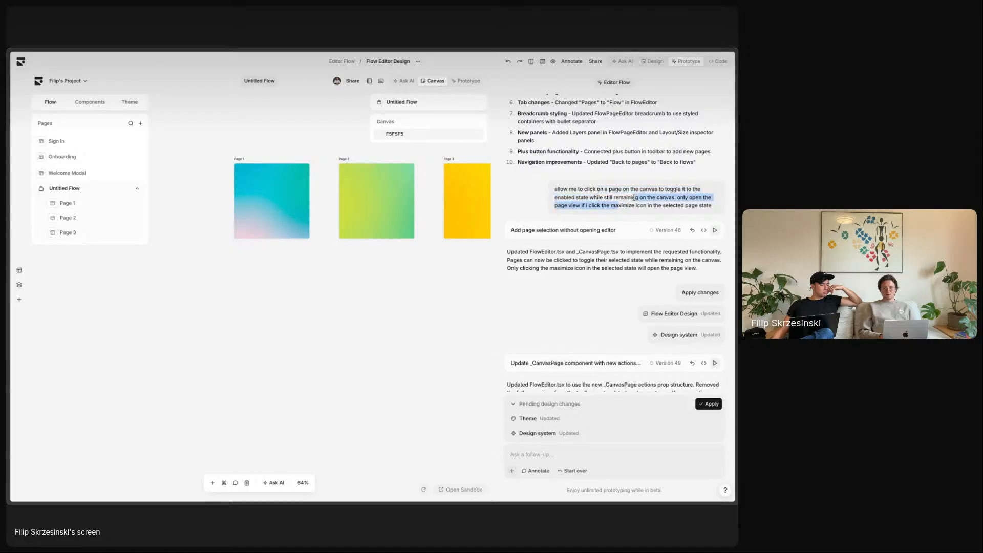
click(634, 198)
scroll(634, 197, up, 15)
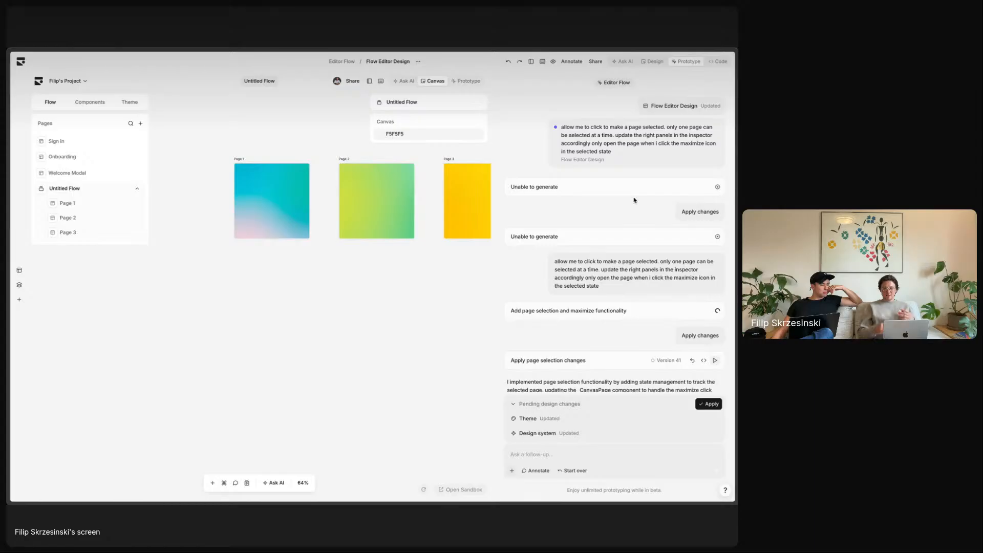
scroll(634, 200, down, 15)
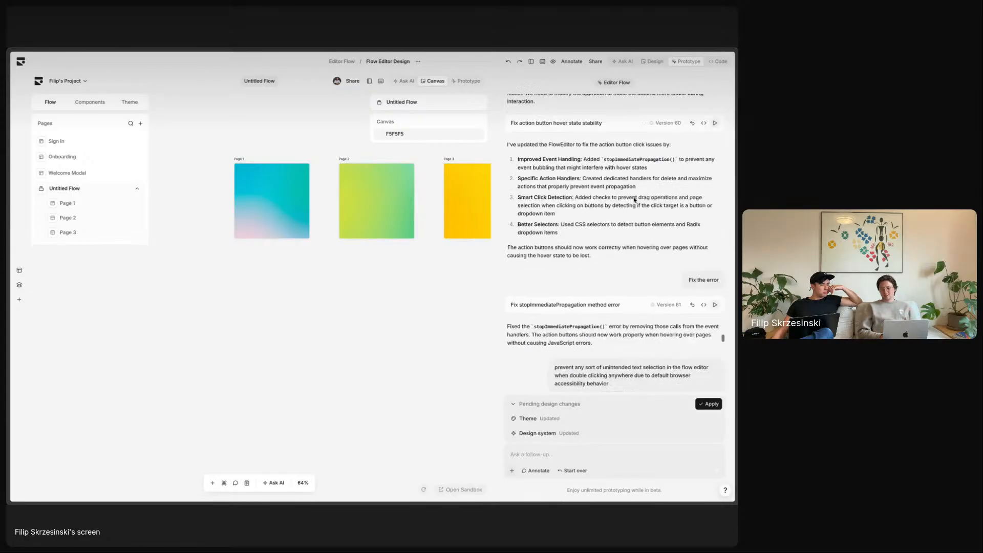
scroll(635, 200, down, 10)
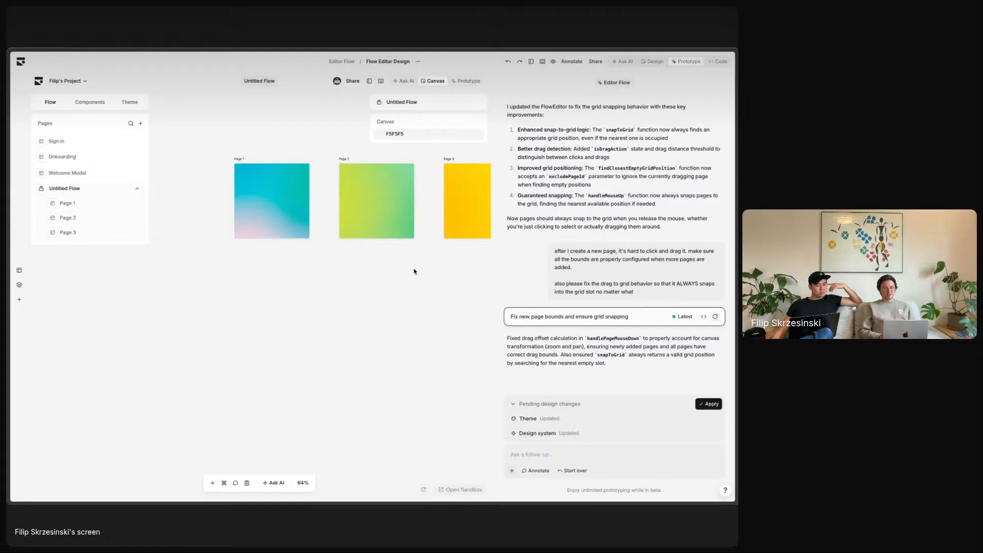
scroll(331, 275, down, 5)
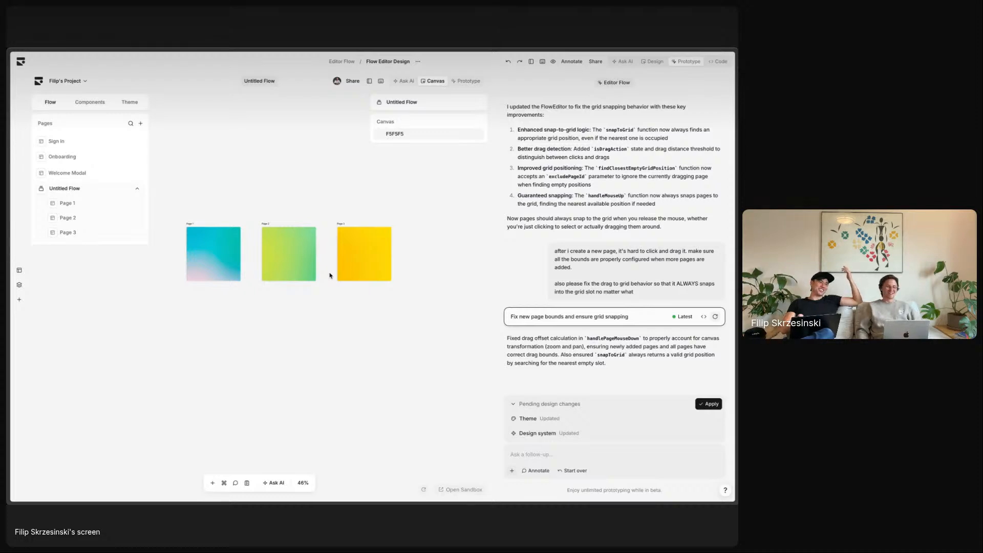
- Open the ? help options in the bottom corner and close them again
mouse_move(8, 267)
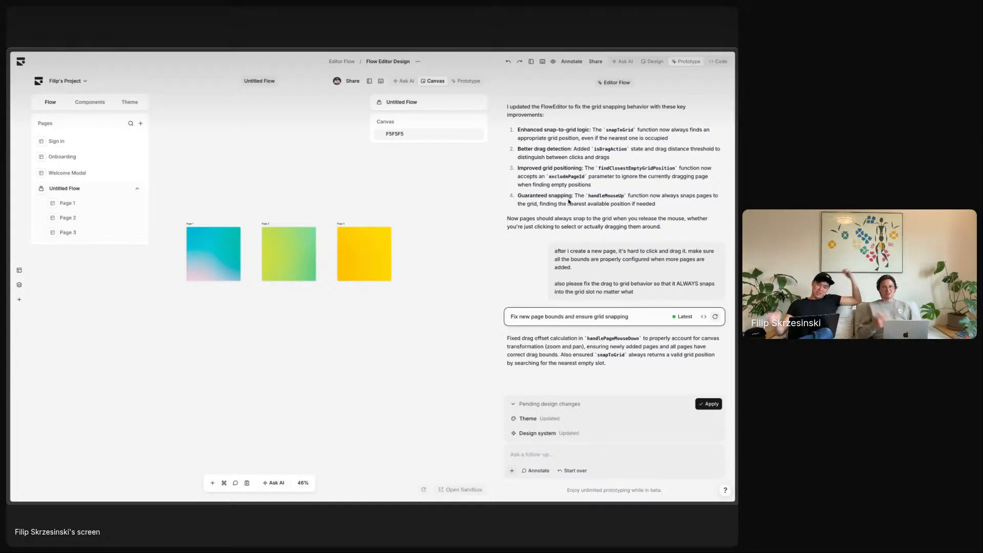
click(725, 489)
click(716, 461)
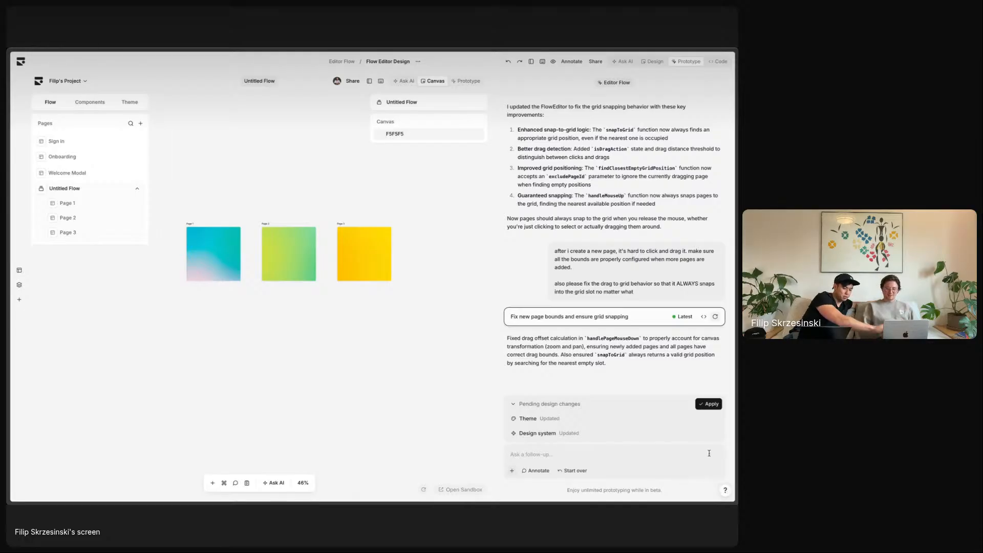
- Go to the Pages dashboard and open and close the account menu
click(20, 62)
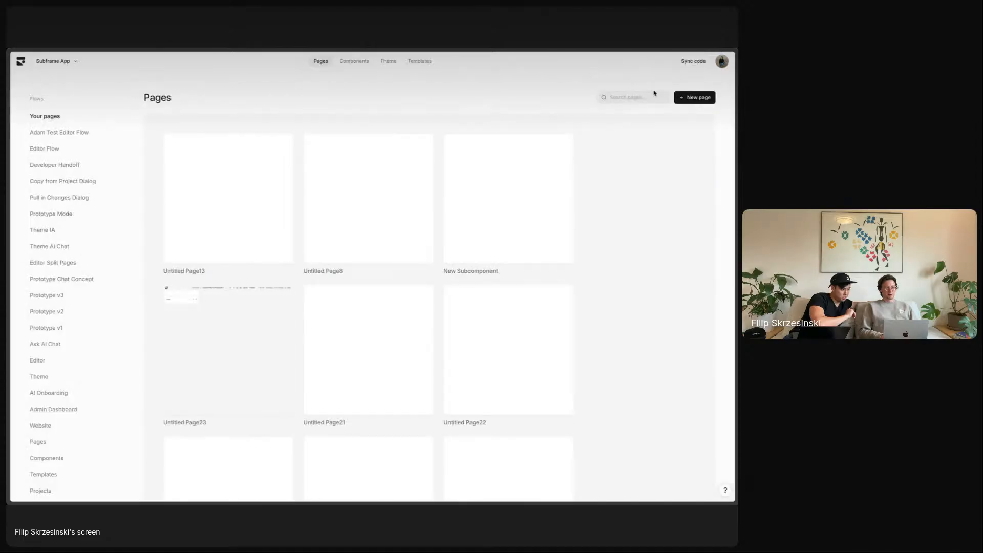
click(722, 63)
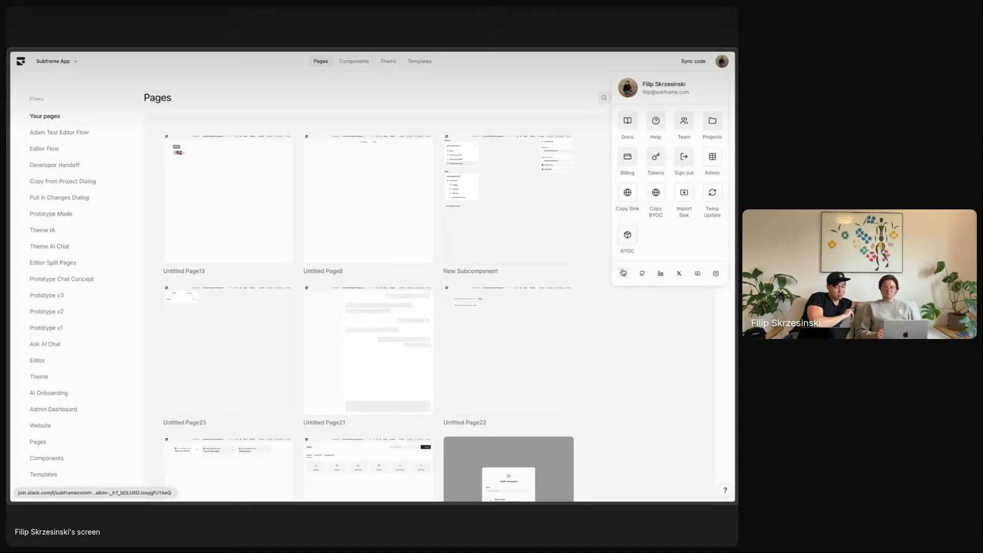
click(258, 70)
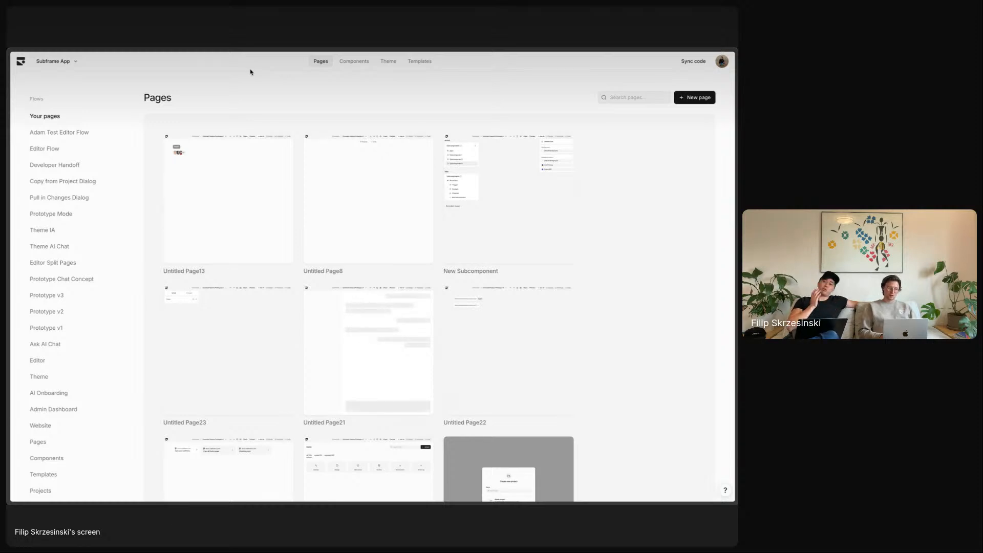
- Browse Prototype Mode, then Editor Flow, and open the Flow Editor Design page
click(91, 213)
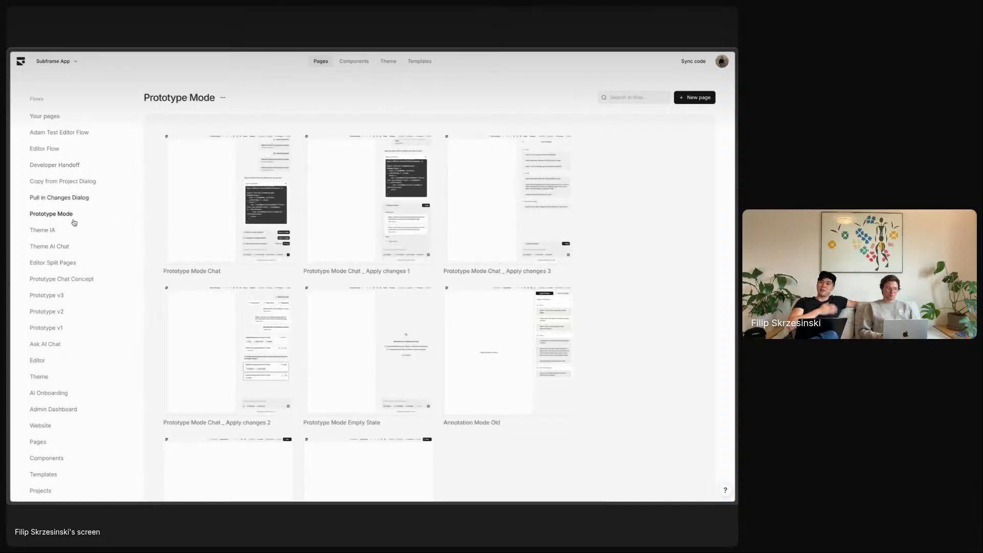
click(49, 150)
click(248, 205)
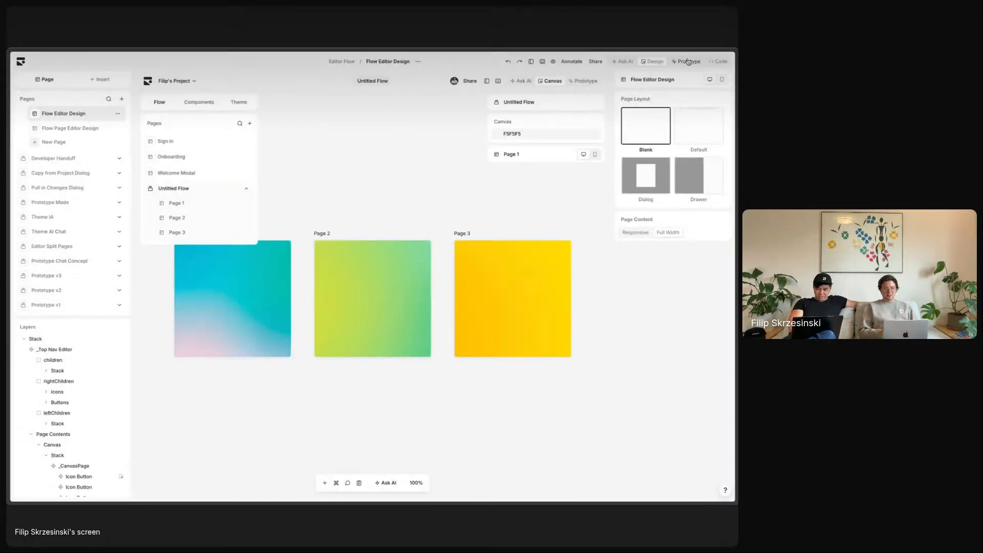
- Show the Flow Editor Design annotations, inspect the purple dots, and toggle Annotate off and on
click(575, 63)
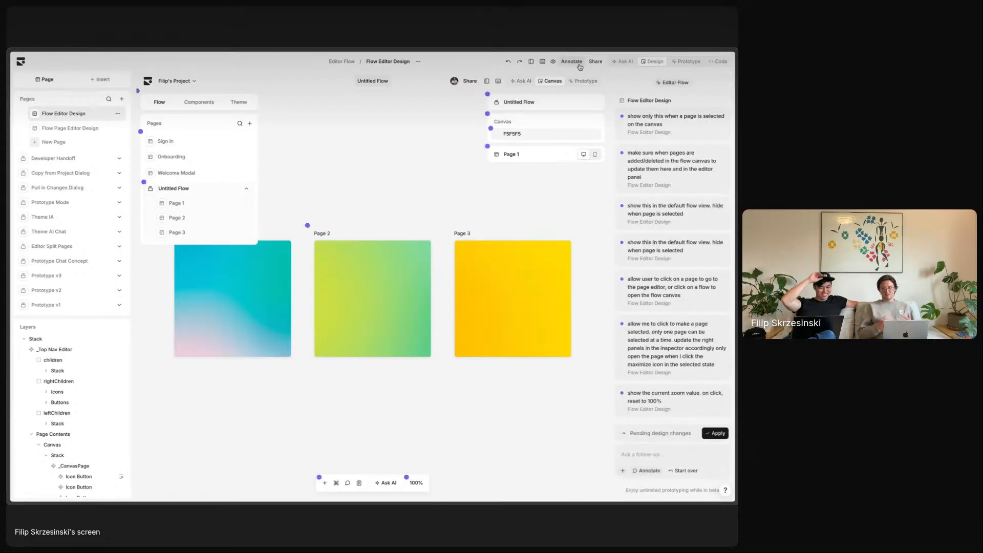
mouse_move(489, 146)
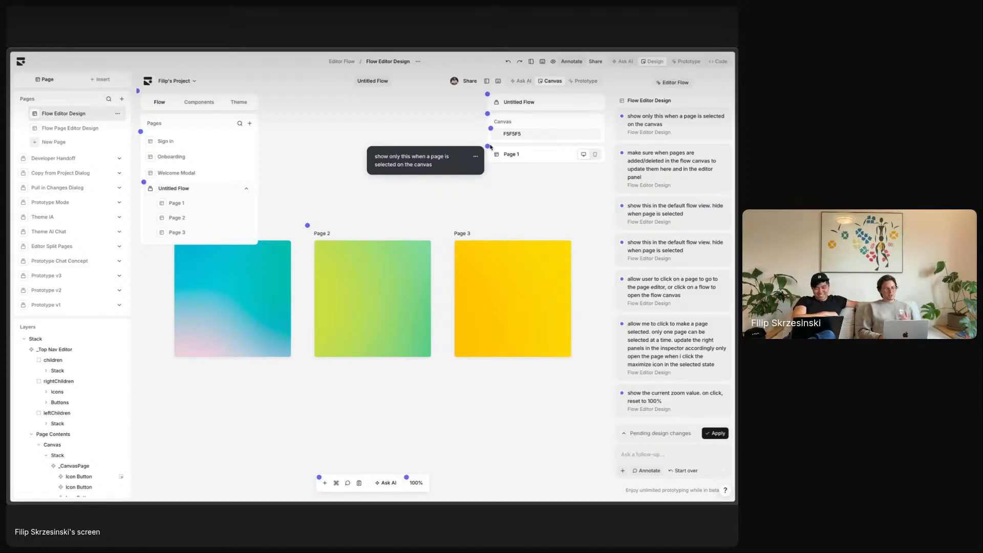
mouse_move(493, 130)
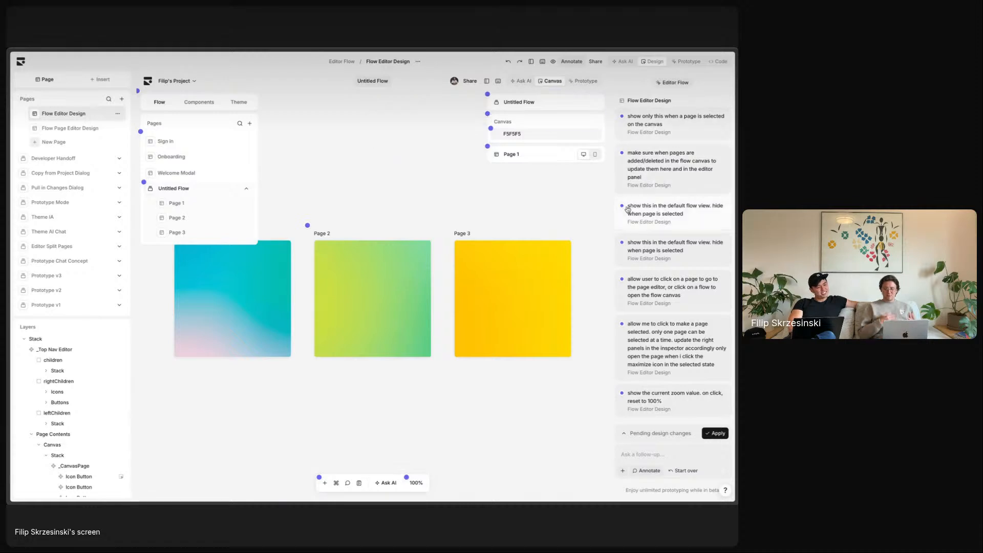
scroll(627, 209, down, 5)
click(571, 61)
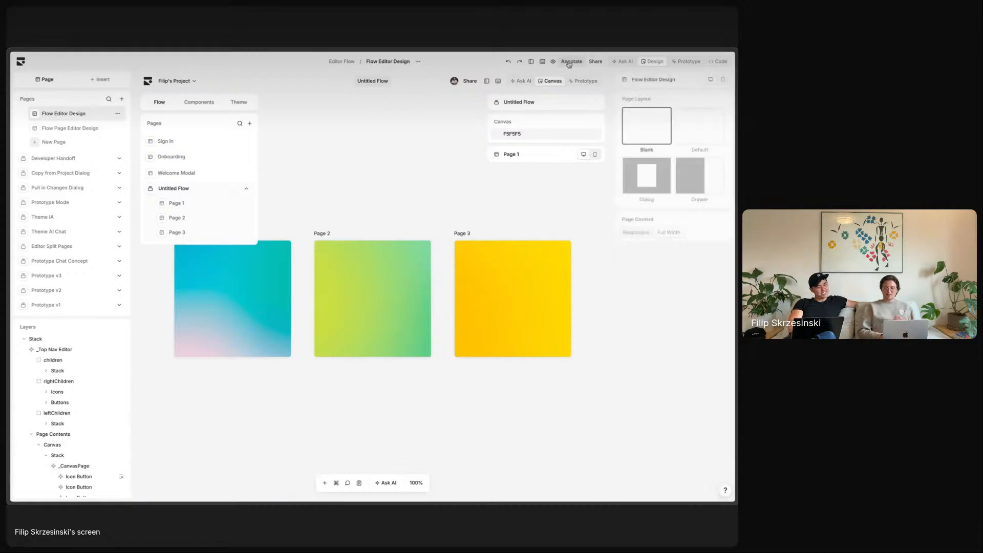
click(570, 61)
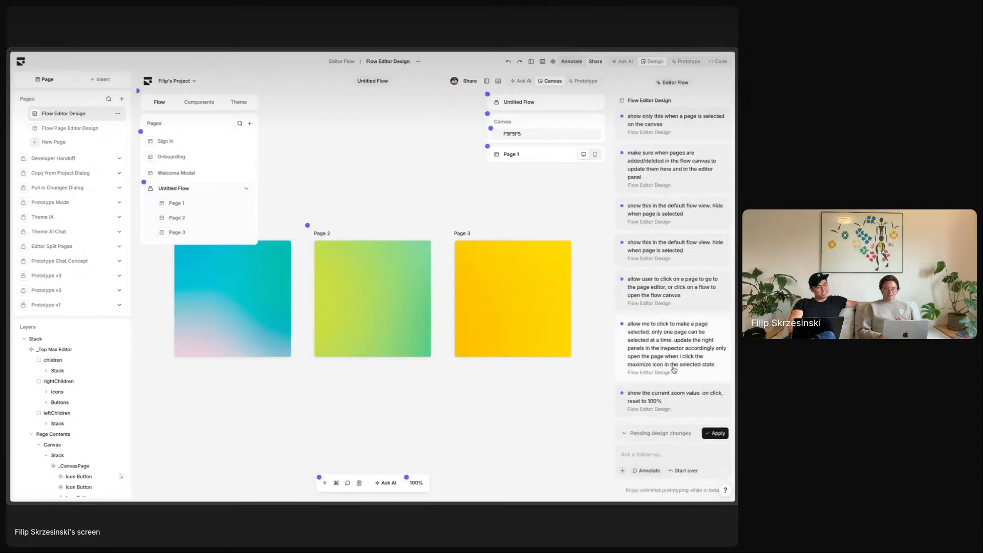
- Switch the page to Prototype mode, then return to the Pages dashboard
click(683, 61)
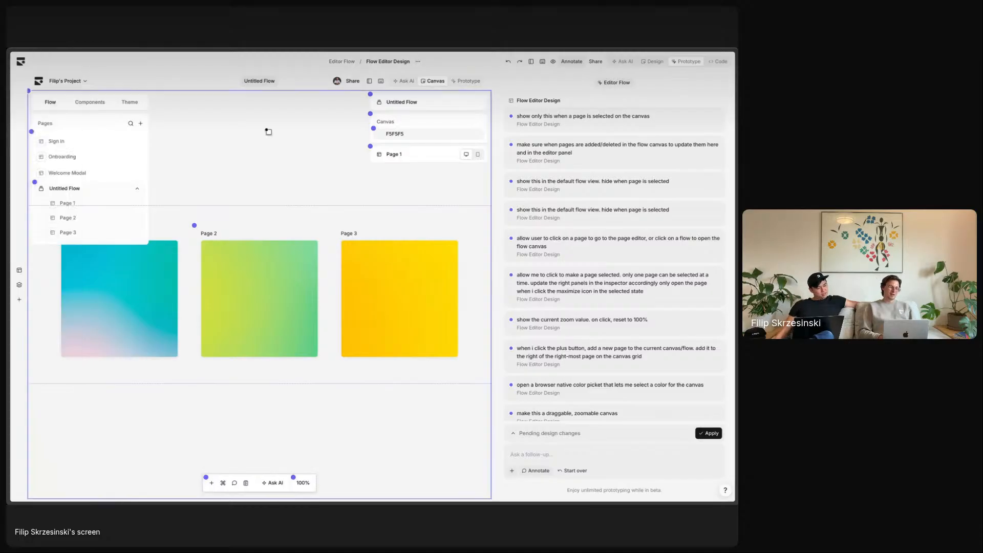
click(22, 62)
mouse_move(9, 256)
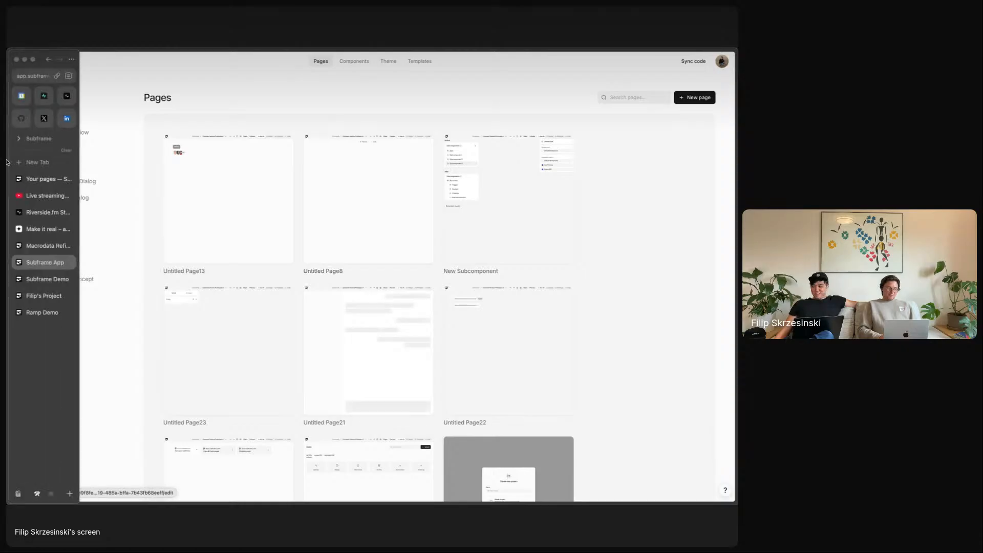